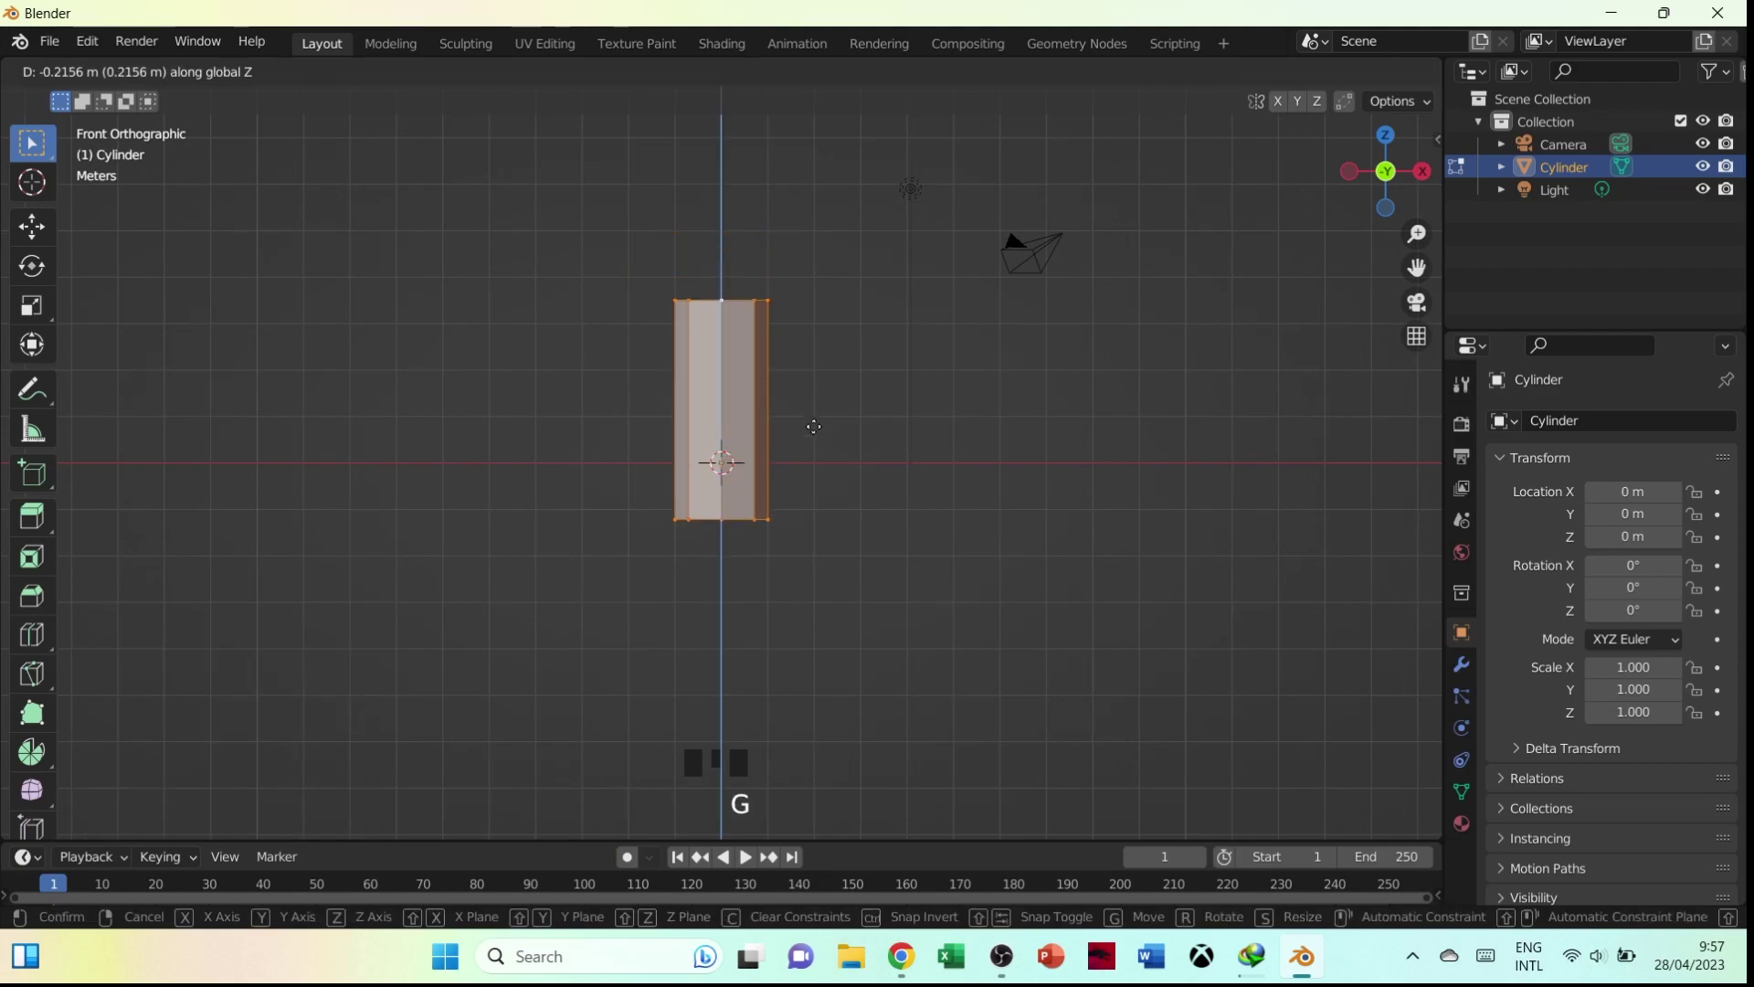
pyautogui.rightClick(814, 421)
pyautogui.press('f')
pyautogui.hotkey('ctrl', 'z')
# Move the cylinder's mesh down along Z in Edit Mode to bring its middle near the object origin
pyautogui.press('g')
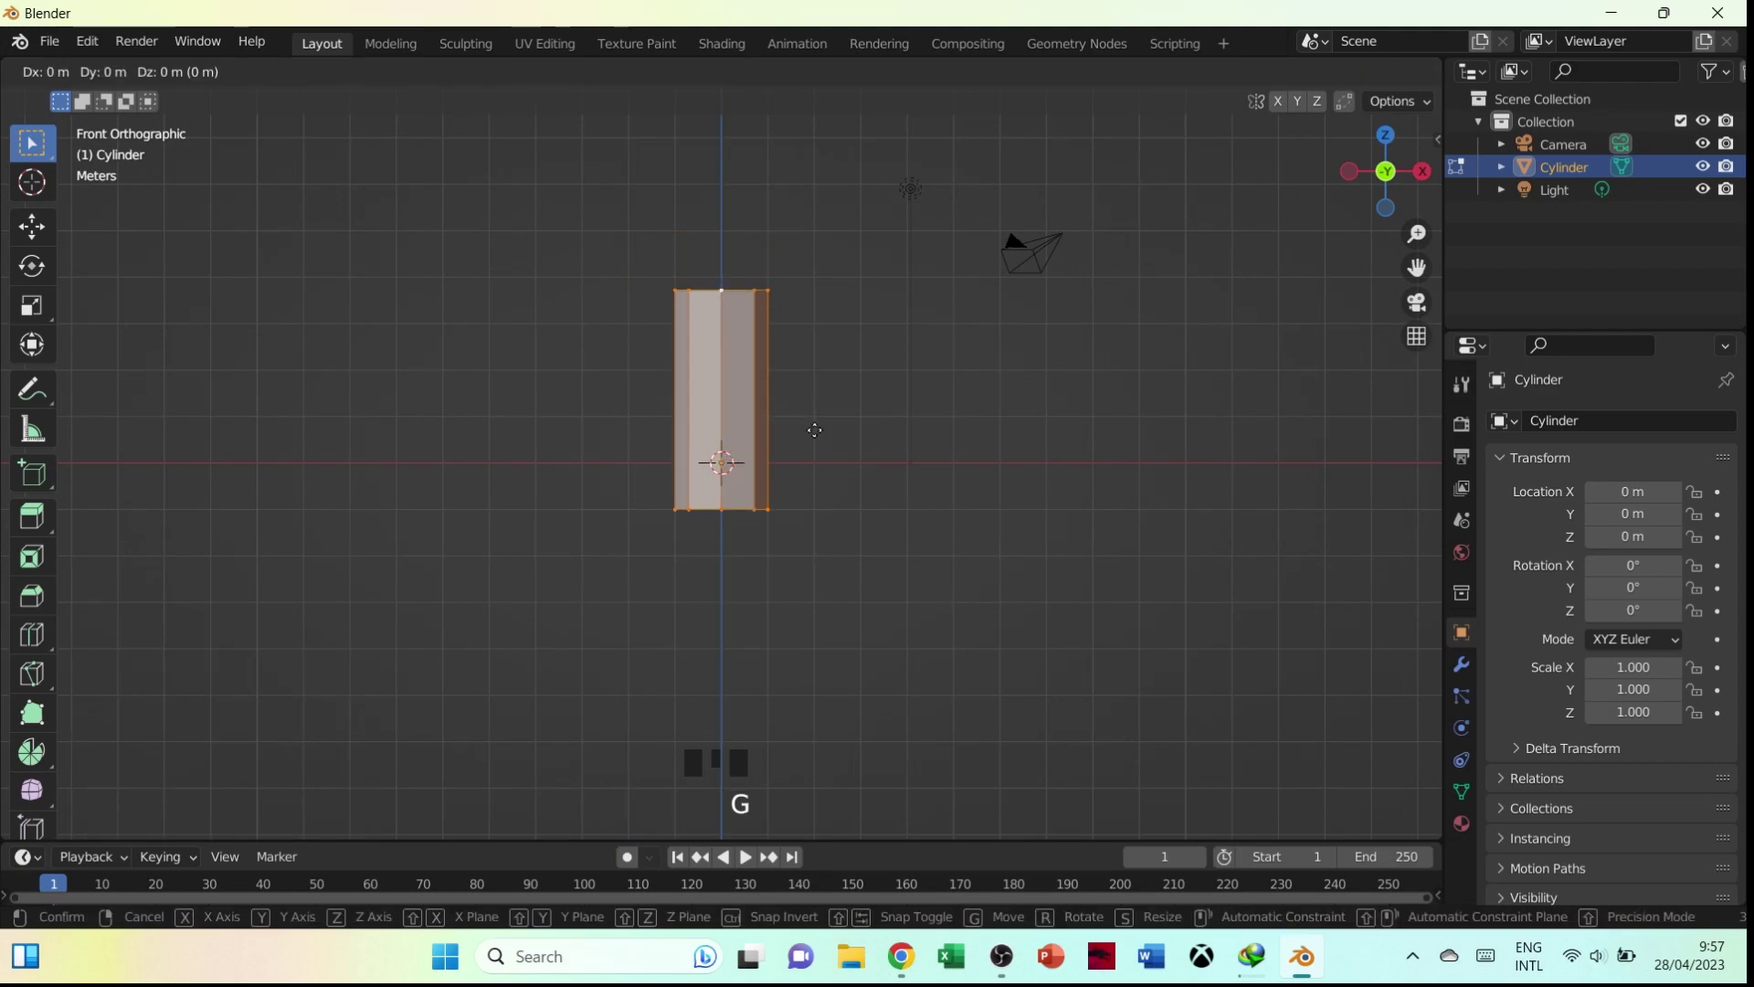
pyautogui.press('z')
pyautogui.click(823, 479)
# Raise the whole cylinder object about 2.1 m along Z in Object Mode so its base rests on the ground line
pyautogui.press('Tab')
pyautogui.press('g')
pyautogui.press('z')
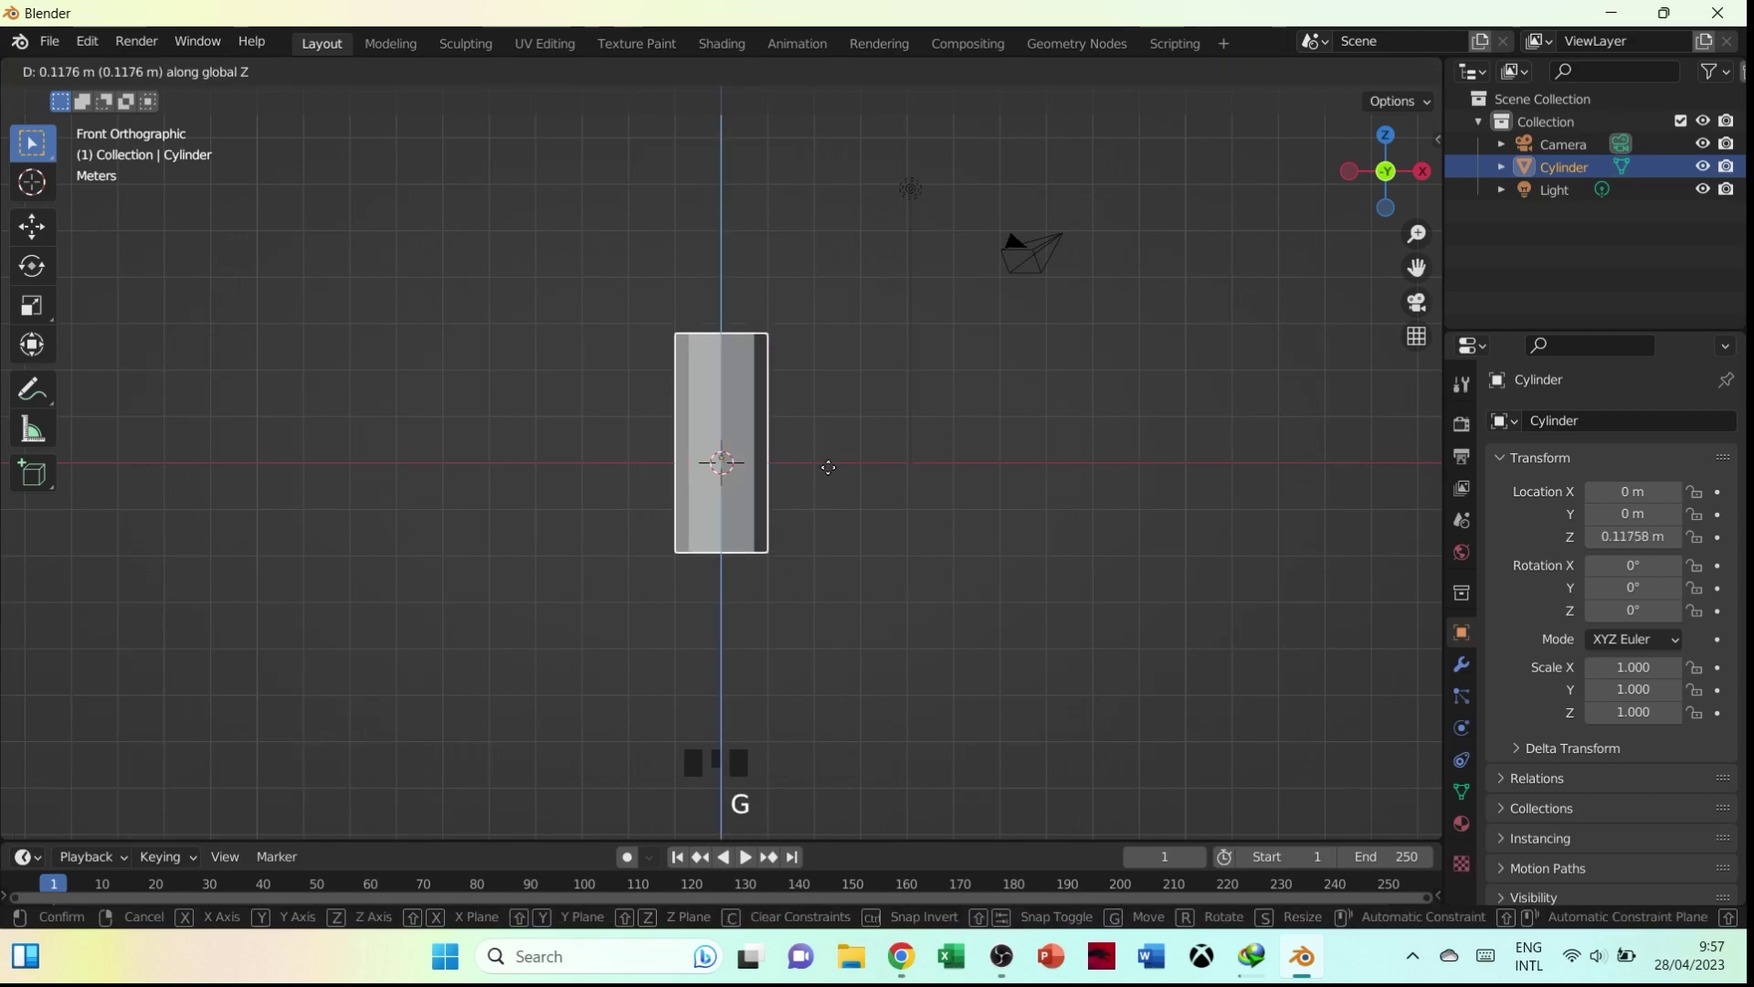
pyautogui.click(840, 380)
pyautogui.keyDown('shift'); pyautogui.moveTo(841, 380); pyautogui.dragTo(847, 450, button='middle'); pyautogui.keyUp('shift')
pyautogui.scroll(4, 847, 450)
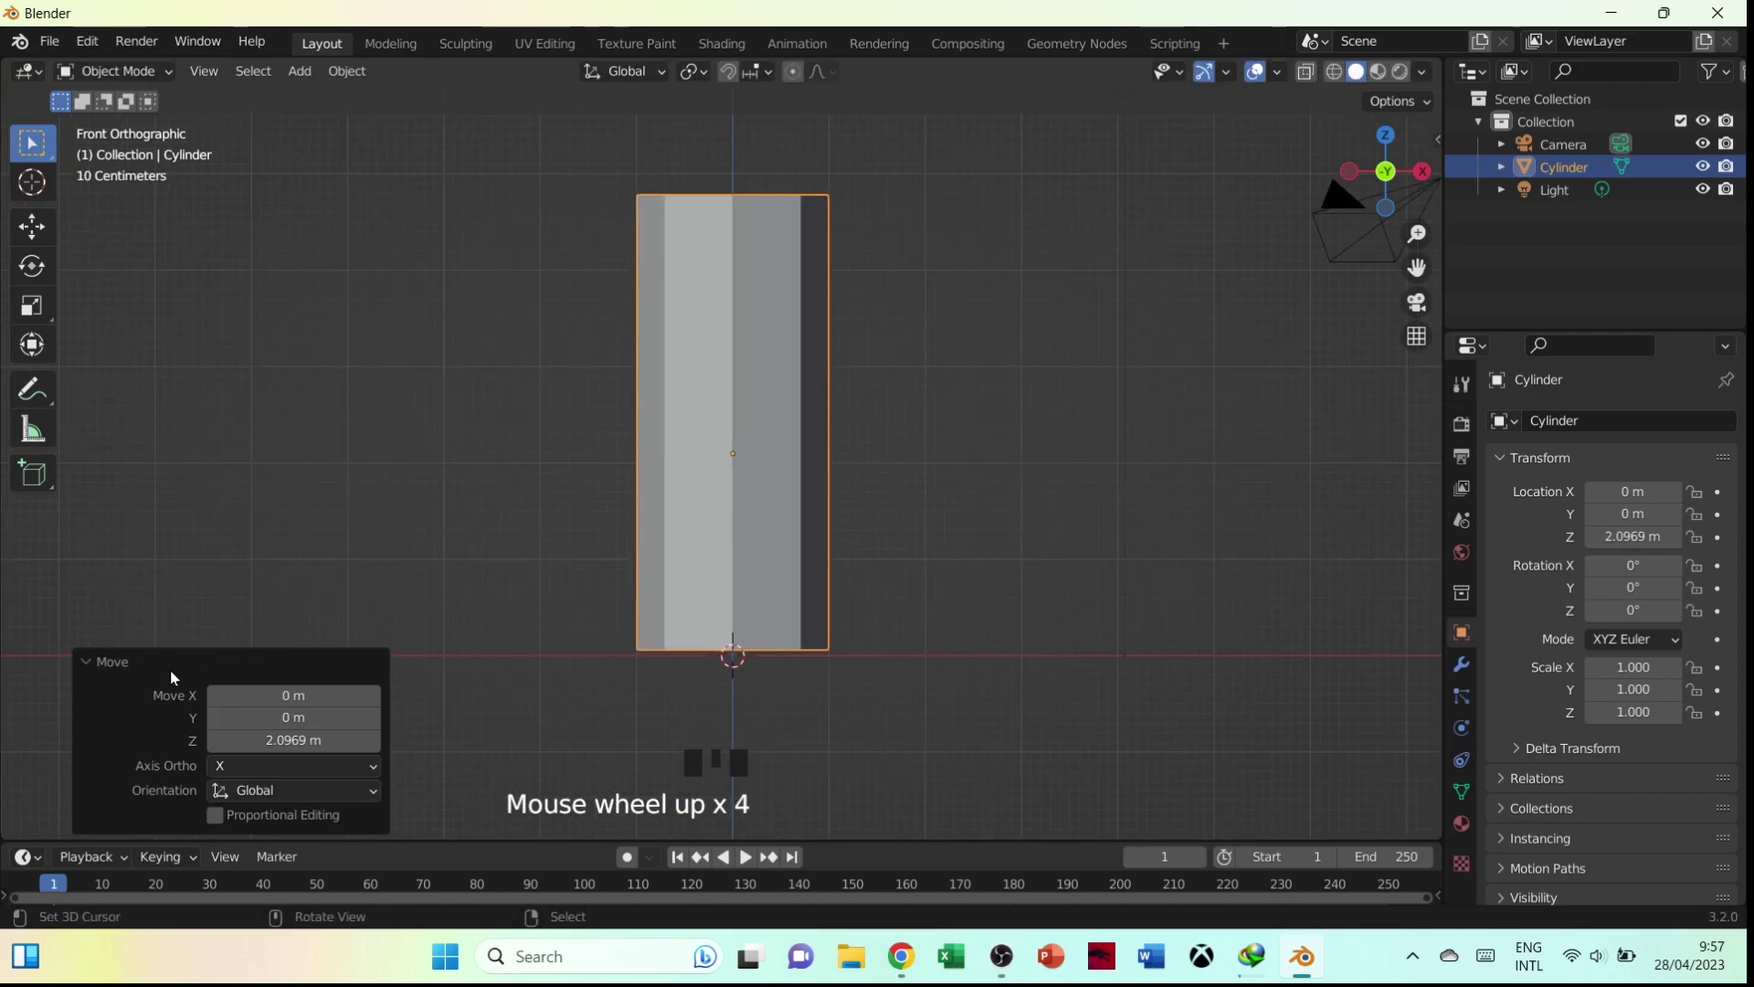
pyautogui.click(196, 666)
# Add two horizontal loop cuts around the cylinder and move them down about 0.33 m along Z
pyautogui.press('Tab')
pyautogui.hotkey('ctrl', 'r')
pyautogui.scroll(1, 804, 427)
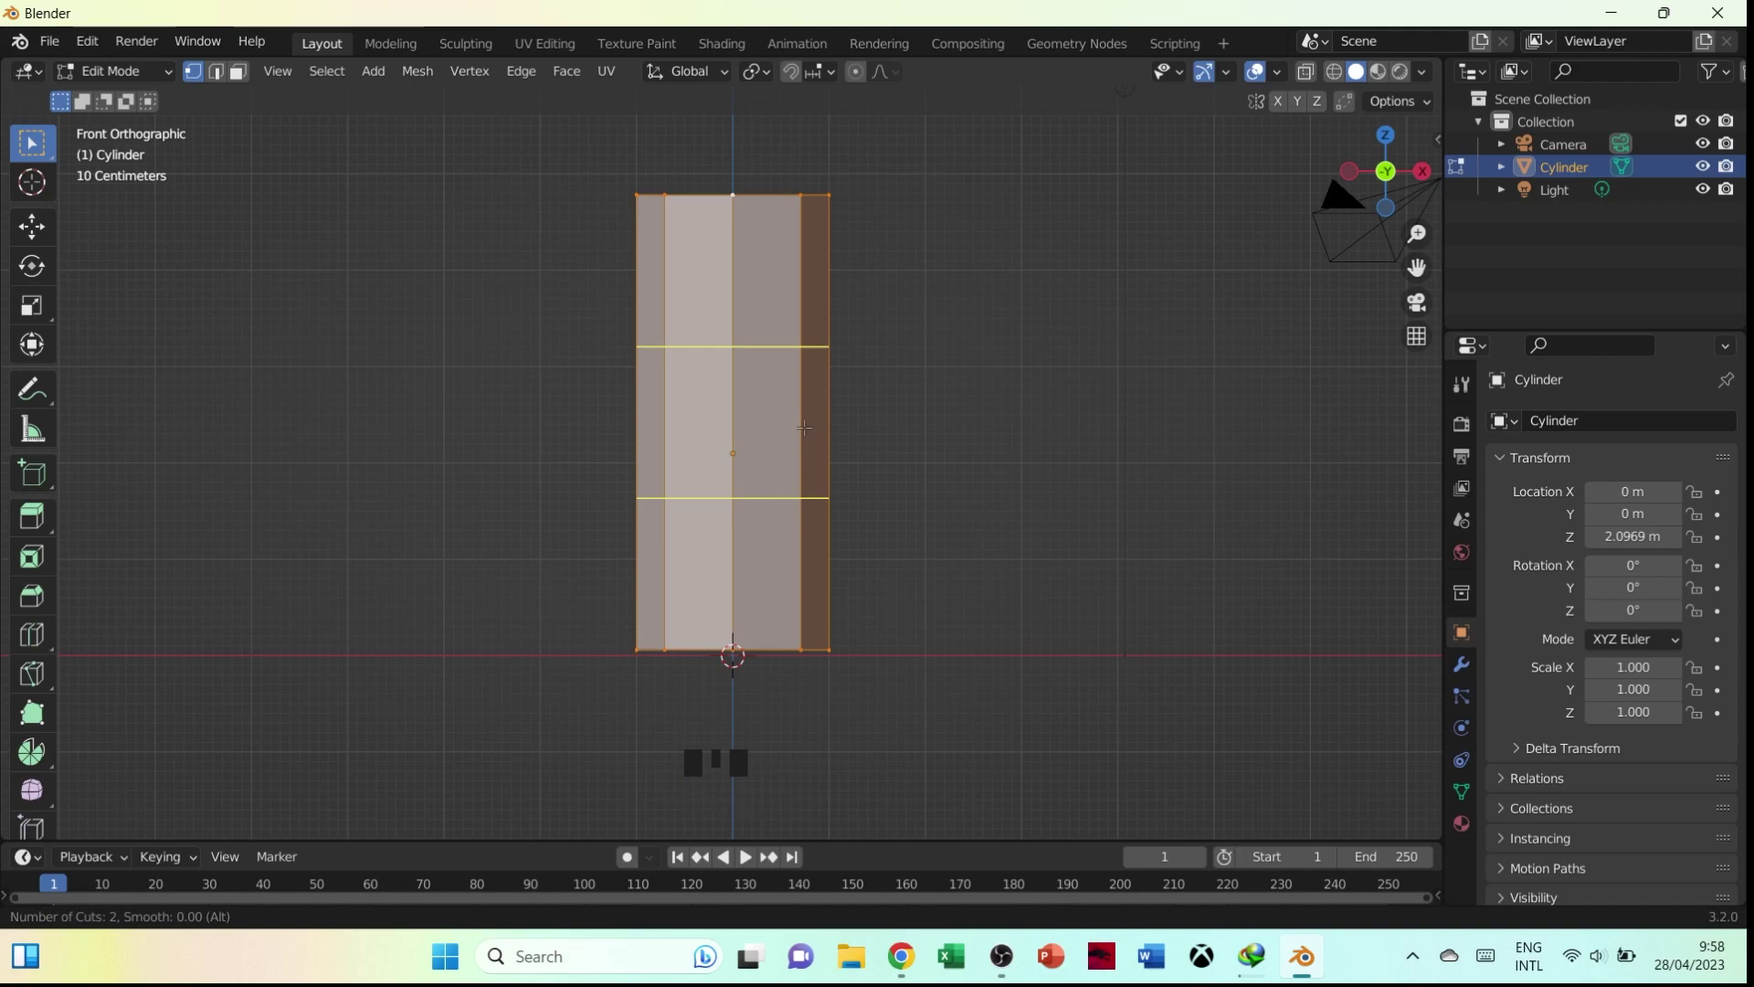
pyautogui.click(804, 428)
pyautogui.rightClick(804, 427)
pyautogui.press('g')
pyautogui.press('z')
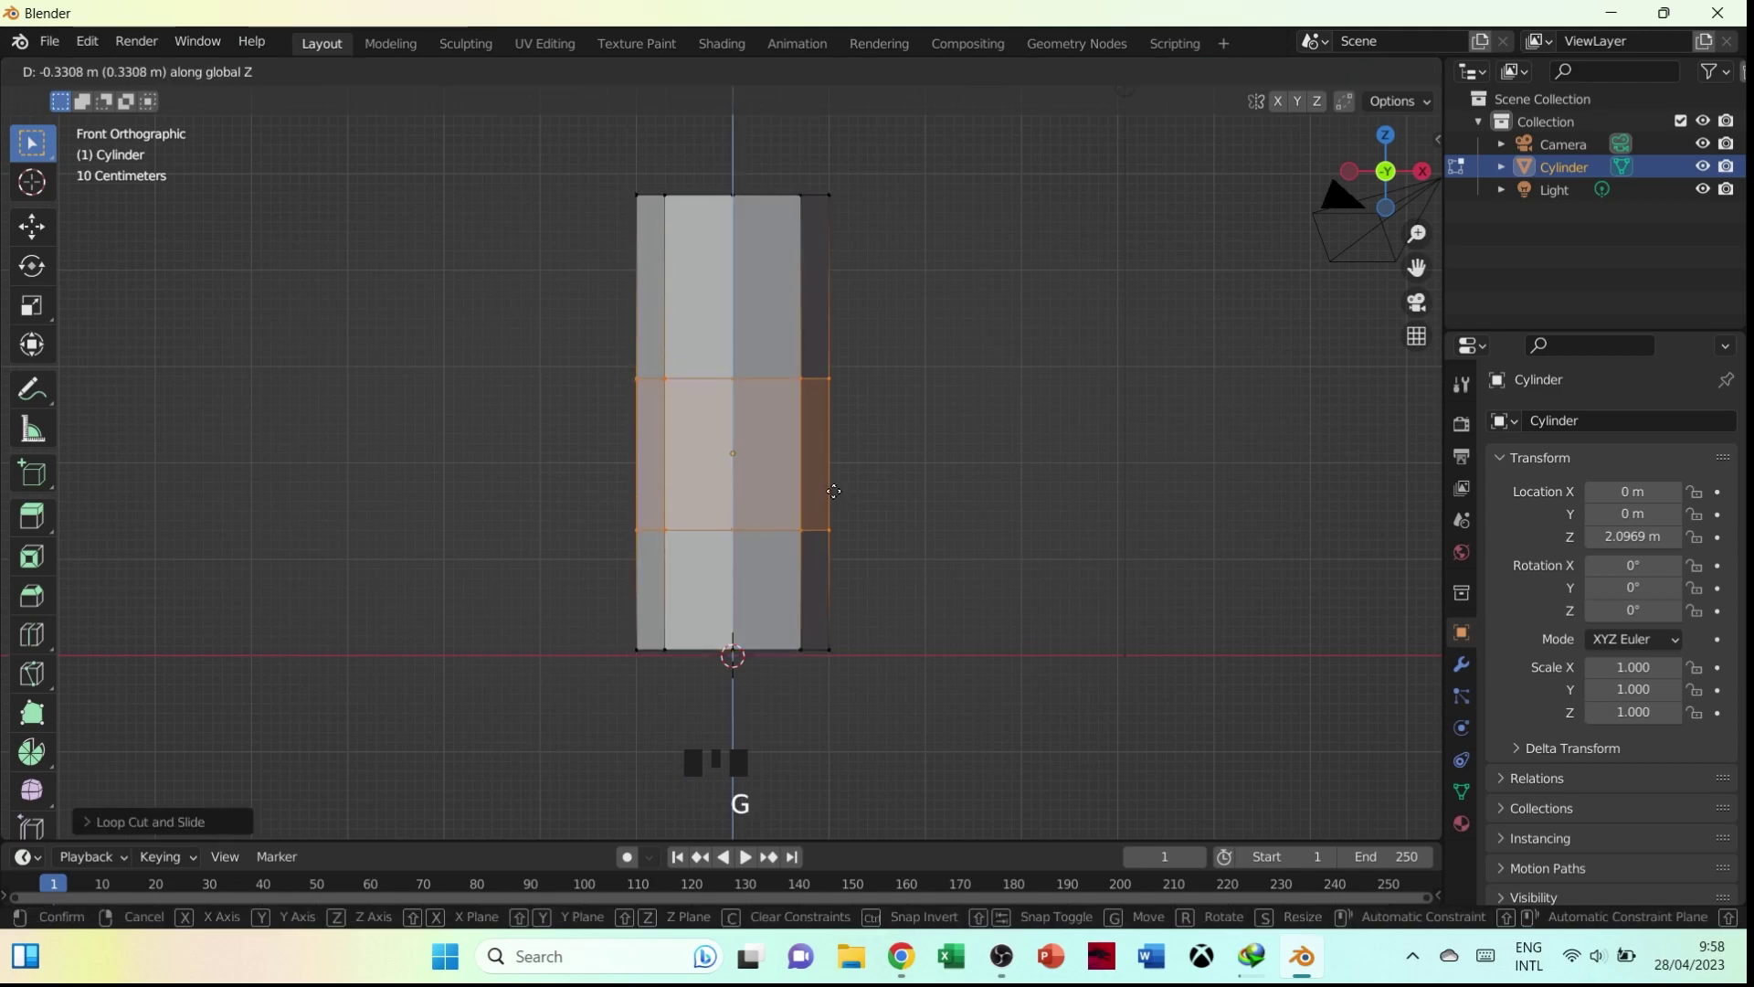
pyautogui.click(834, 490)
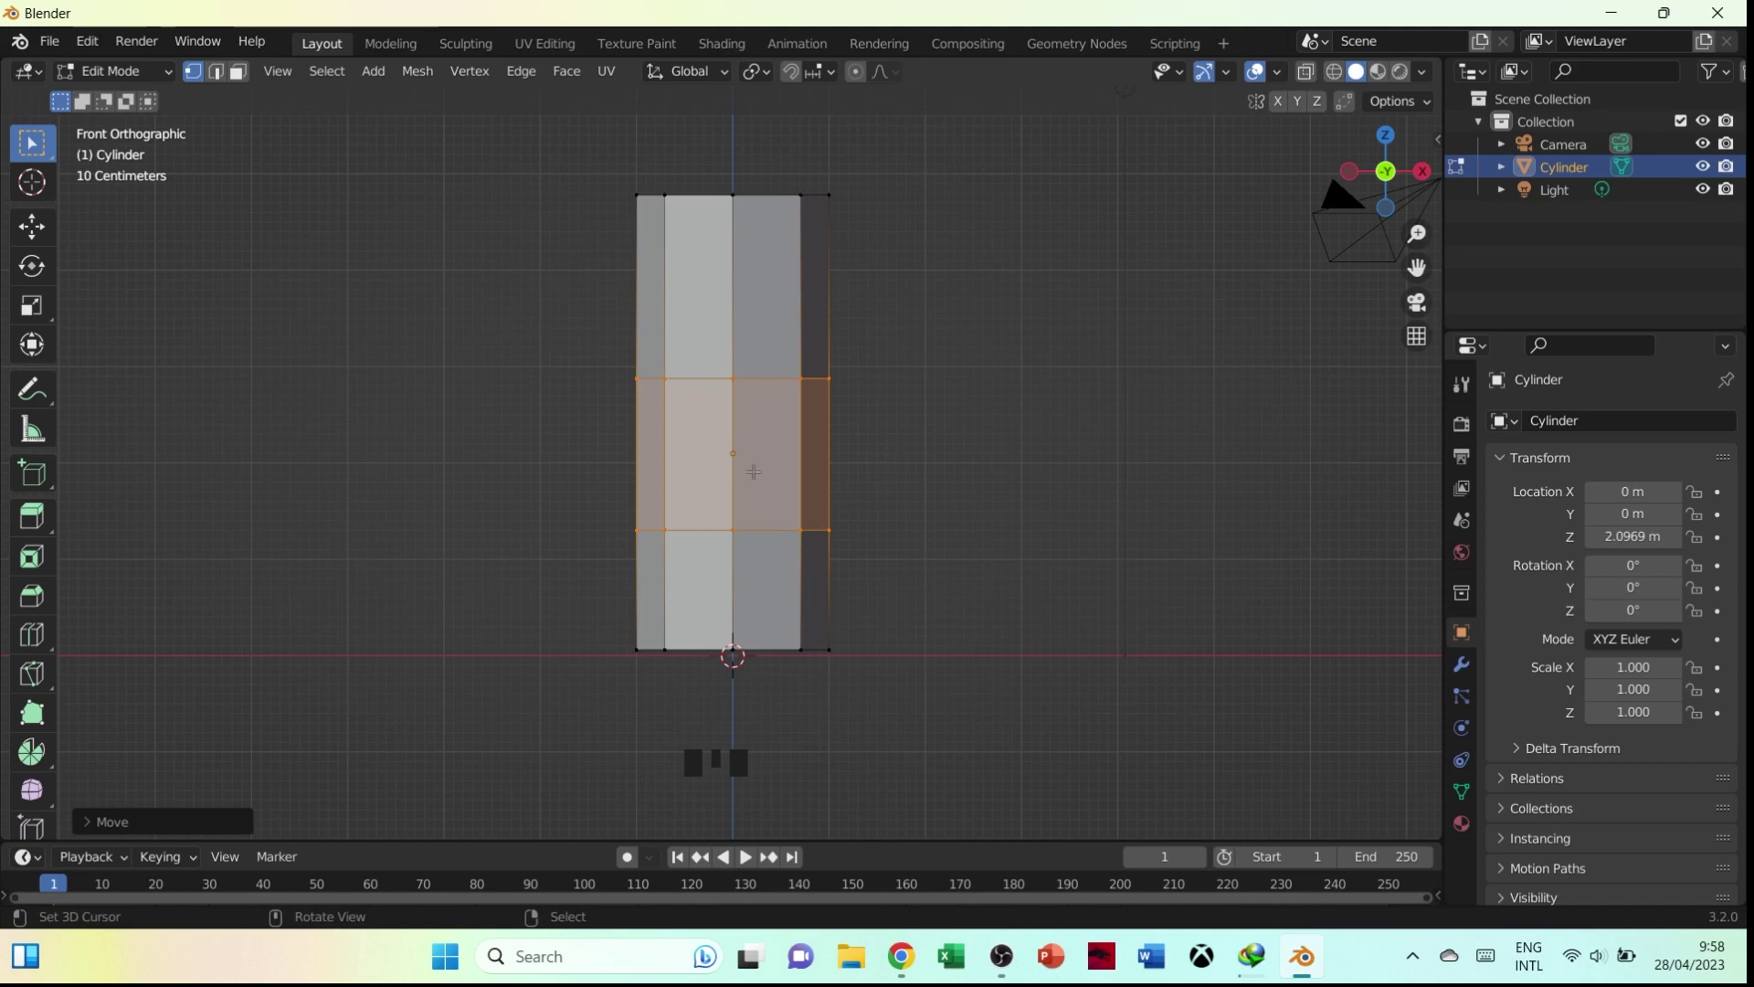
pyautogui.press('`')
pyautogui.click(1190, 457)
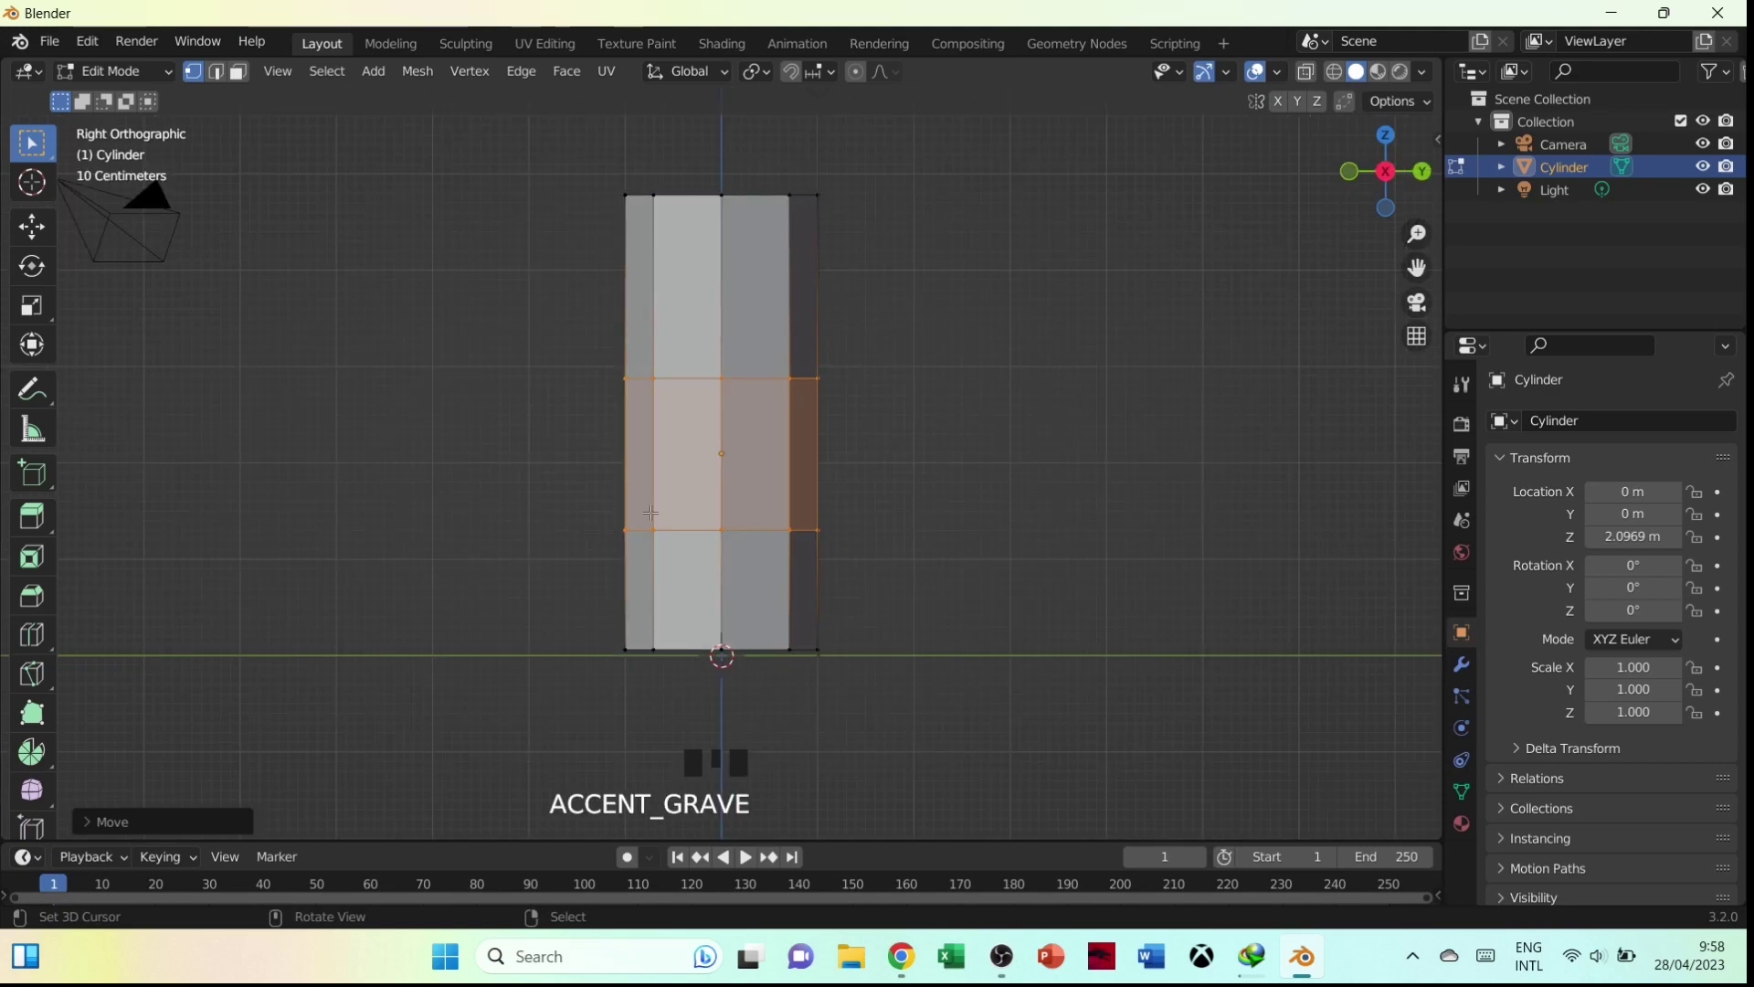
pyautogui.press('Tab')
pyautogui.press('Tab')
pyautogui.press('`')
pyautogui.click(735, 413)
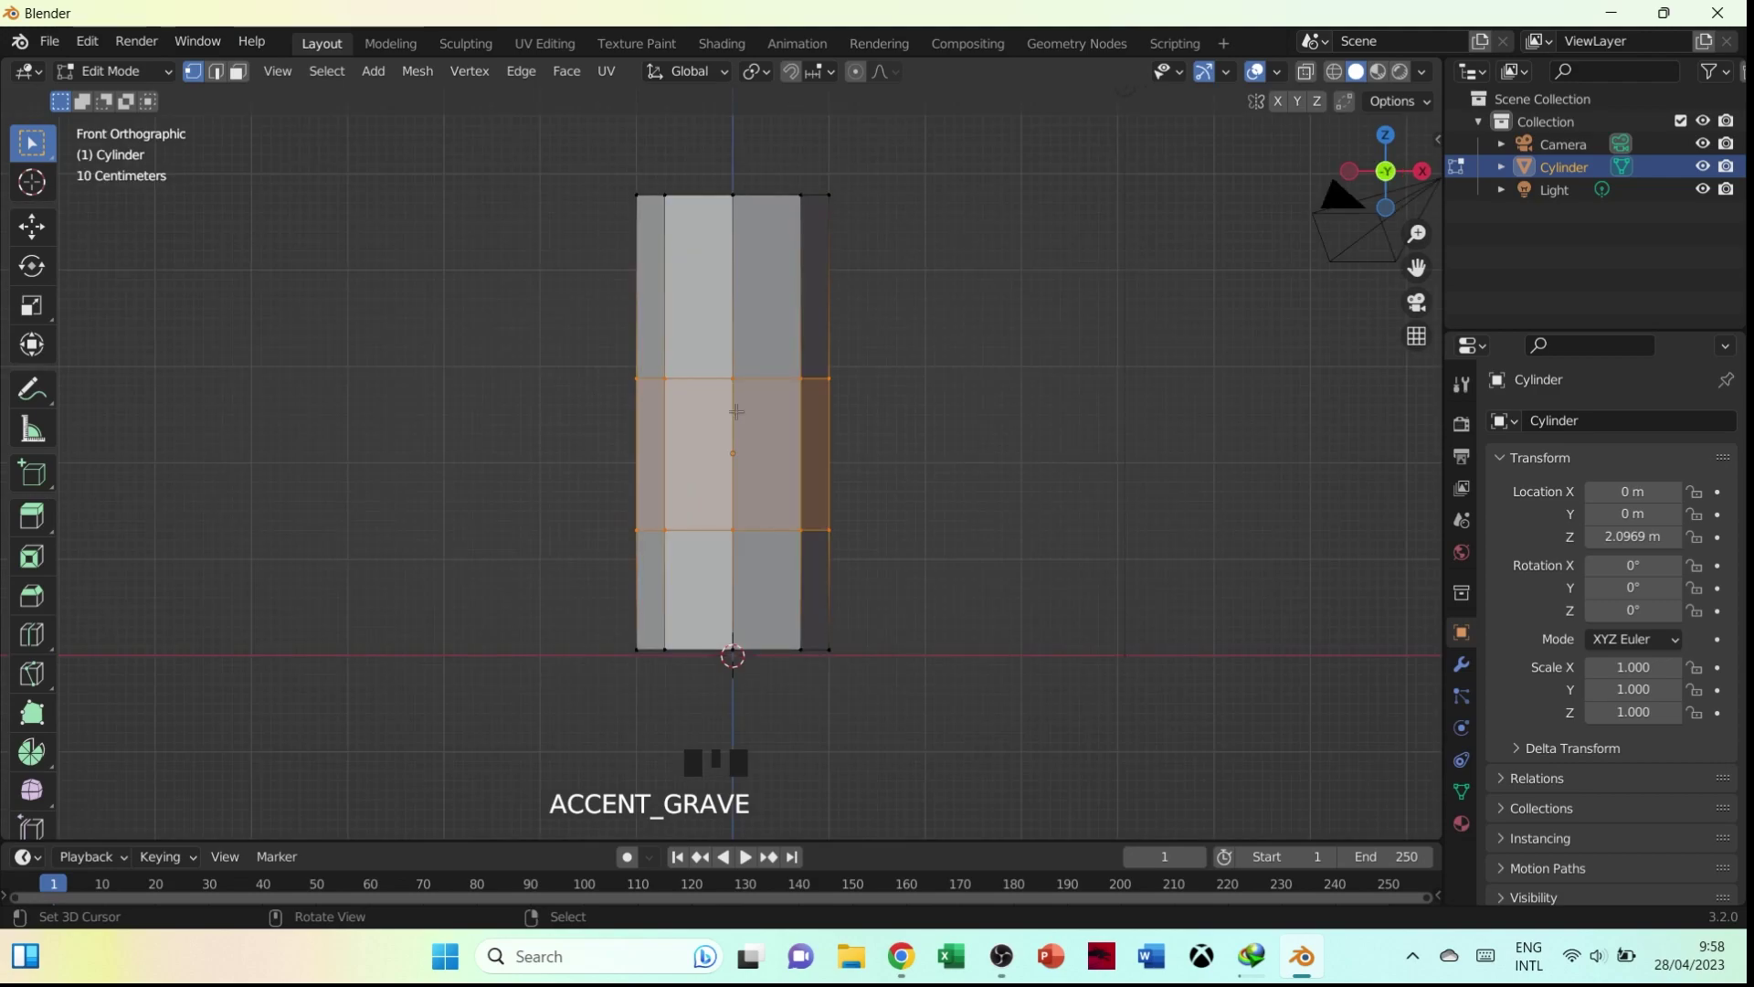
# Select all faces on the negative X half of the cylinder, including the caps, and delete them
pyautogui.rightClick(705, 333)
pyautogui.moveTo(695, 344); pyautogui.dragTo(712, 352, button='middle')
pyautogui.press('3')
pyautogui.rightClick(712, 352)
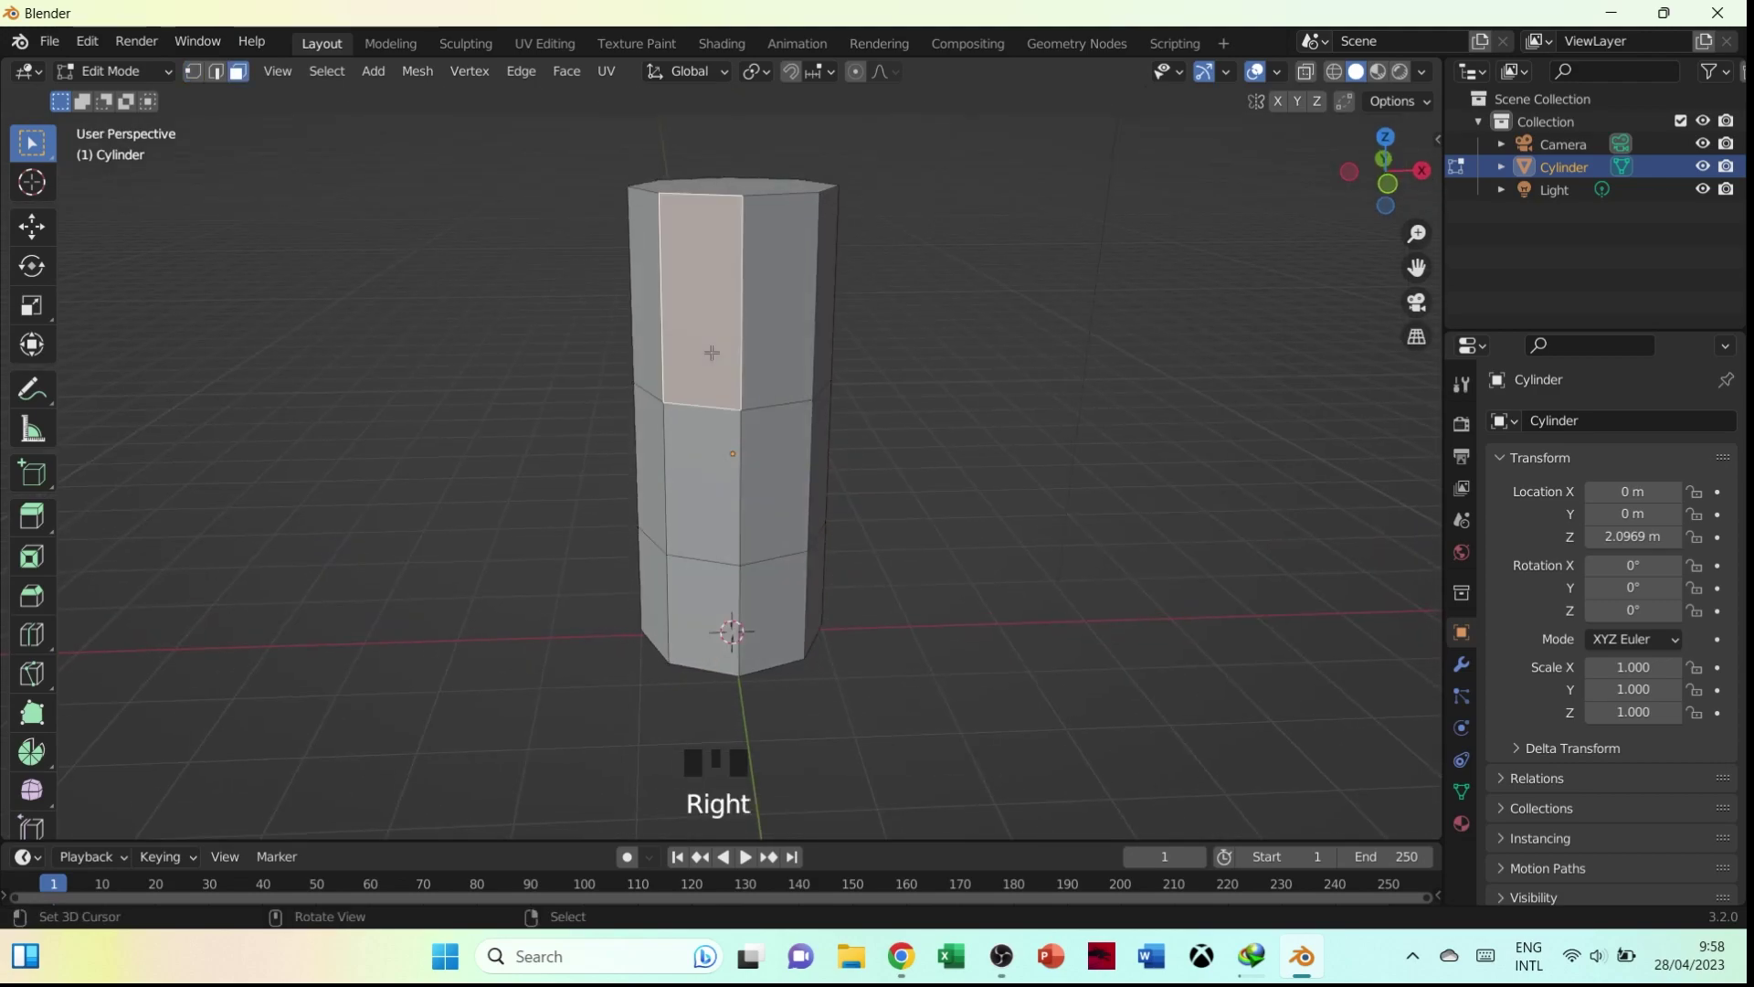
pyautogui.keyDown('shift'); pyautogui.rightClick(680, 185); pyautogui.keyUp('shift')
pyautogui.keyDown('shift'); pyautogui.rightClick(699, 302); pyautogui.keyUp('shift')
pyautogui.keyDown('shift'); pyautogui.rightClick(701, 485); pyautogui.keyUp('shift')
pyautogui.keyDown('shift'); pyautogui.rightClick(695, 548); pyautogui.keyUp('shift')
pyautogui.keyDown('shift'); pyautogui.rightClick(687, 601); pyautogui.keyUp('shift')
pyautogui.keyDown('shift'); pyautogui.rightClick(687, 601); pyautogui.keyUp('shift')
pyautogui.moveTo(688, 600); pyautogui.dragTo(1023, 567, button='middle')
pyautogui.keyDown('shift'); pyautogui.rightClick(773, 267); pyautogui.keyUp('shift')
pyautogui.moveTo(708, 327); pyautogui.dragTo(740, 429, button='middle')
pyautogui.keyDown('shift'); pyautogui.rightClick(754, 393); pyautogui.keyUp('shift')
pyautogui.keyDown('shift'); pyautogui.rightClick(745, 511); pyautogui.keyUp('shift')
pyautogui.keyDown('shift'); pyautogui.rightClick(790, 583); pyautogui.keyUp('shift')
pyautogui.moveTo(789, 583); pyautogui.dragTo(639, 514, button='middle')
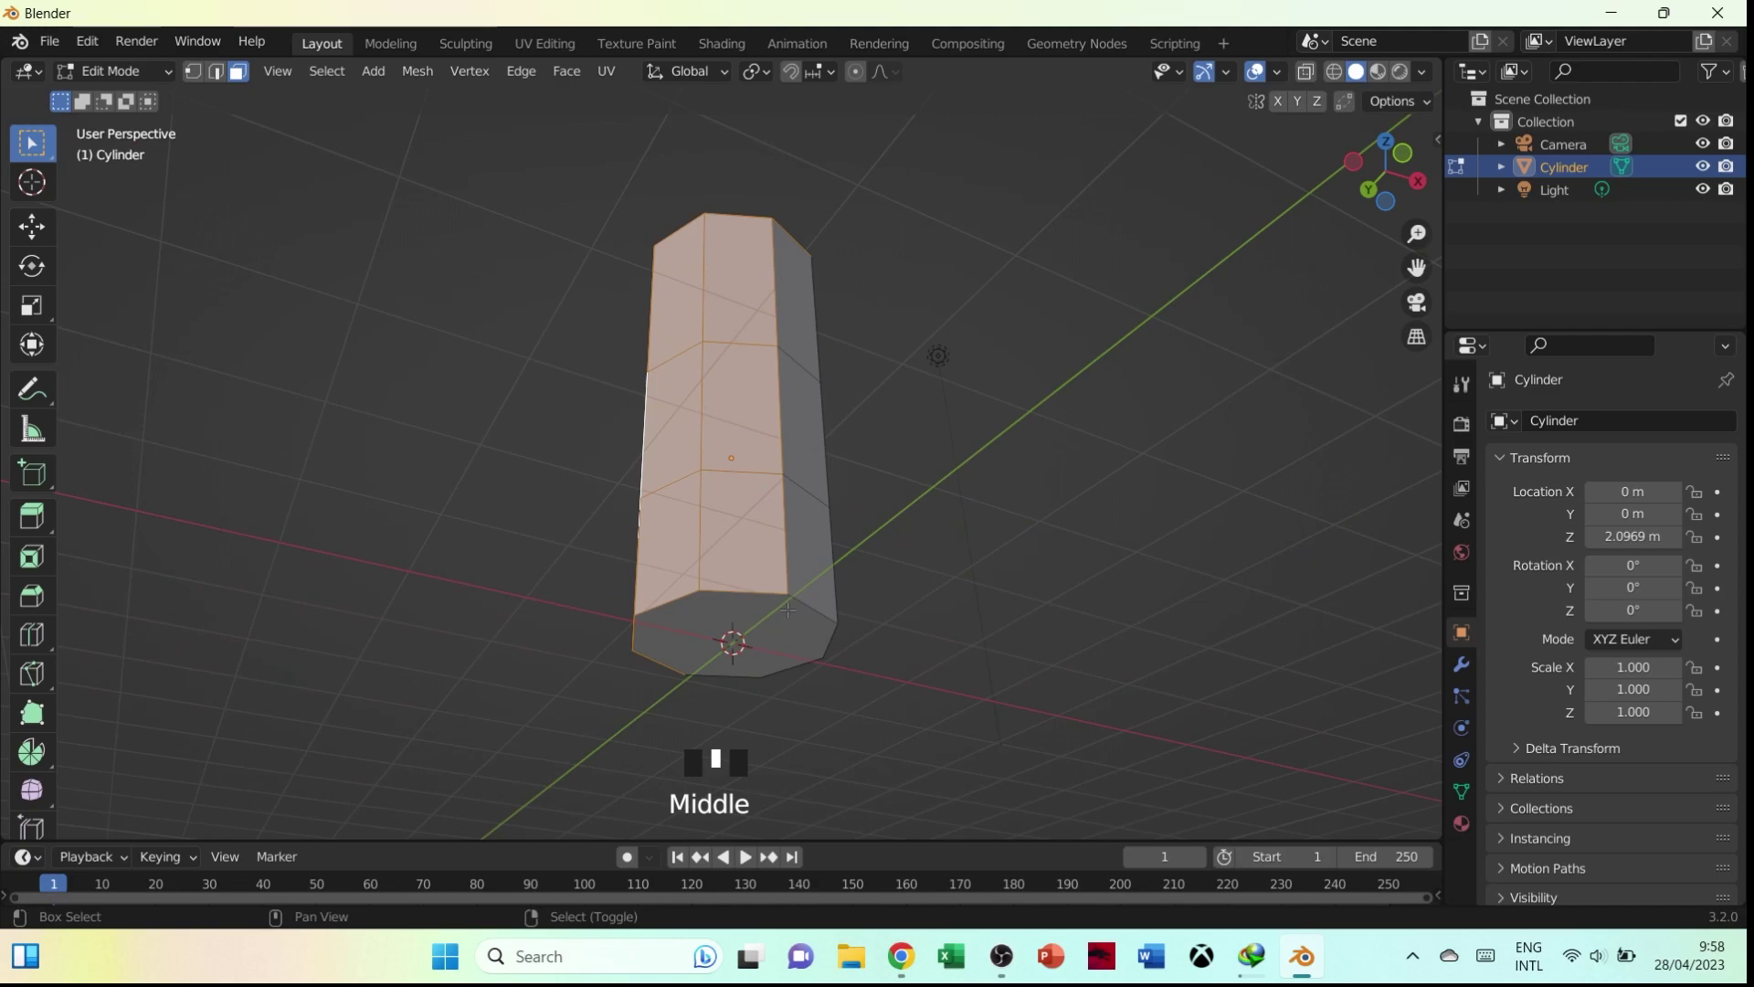
pyautogui.press('`')
pyautogui.click(628, 503)
pyautogui.press('x')
pyautogui.click(850, 673)
pyautogui.moveTo(849, 673); pyautogui.dragTo(669, 398, button='middle')
# Add a Mirror modifier on the X axis with clipping enabled to the half cylinder
pyautogui.press('`')
pyautogui.click(644, 340)
pyautogui.press('`')
pyautogui.click(534, 212)
pyautogui.press('Tab')
pyautogui.click(1461, 664)
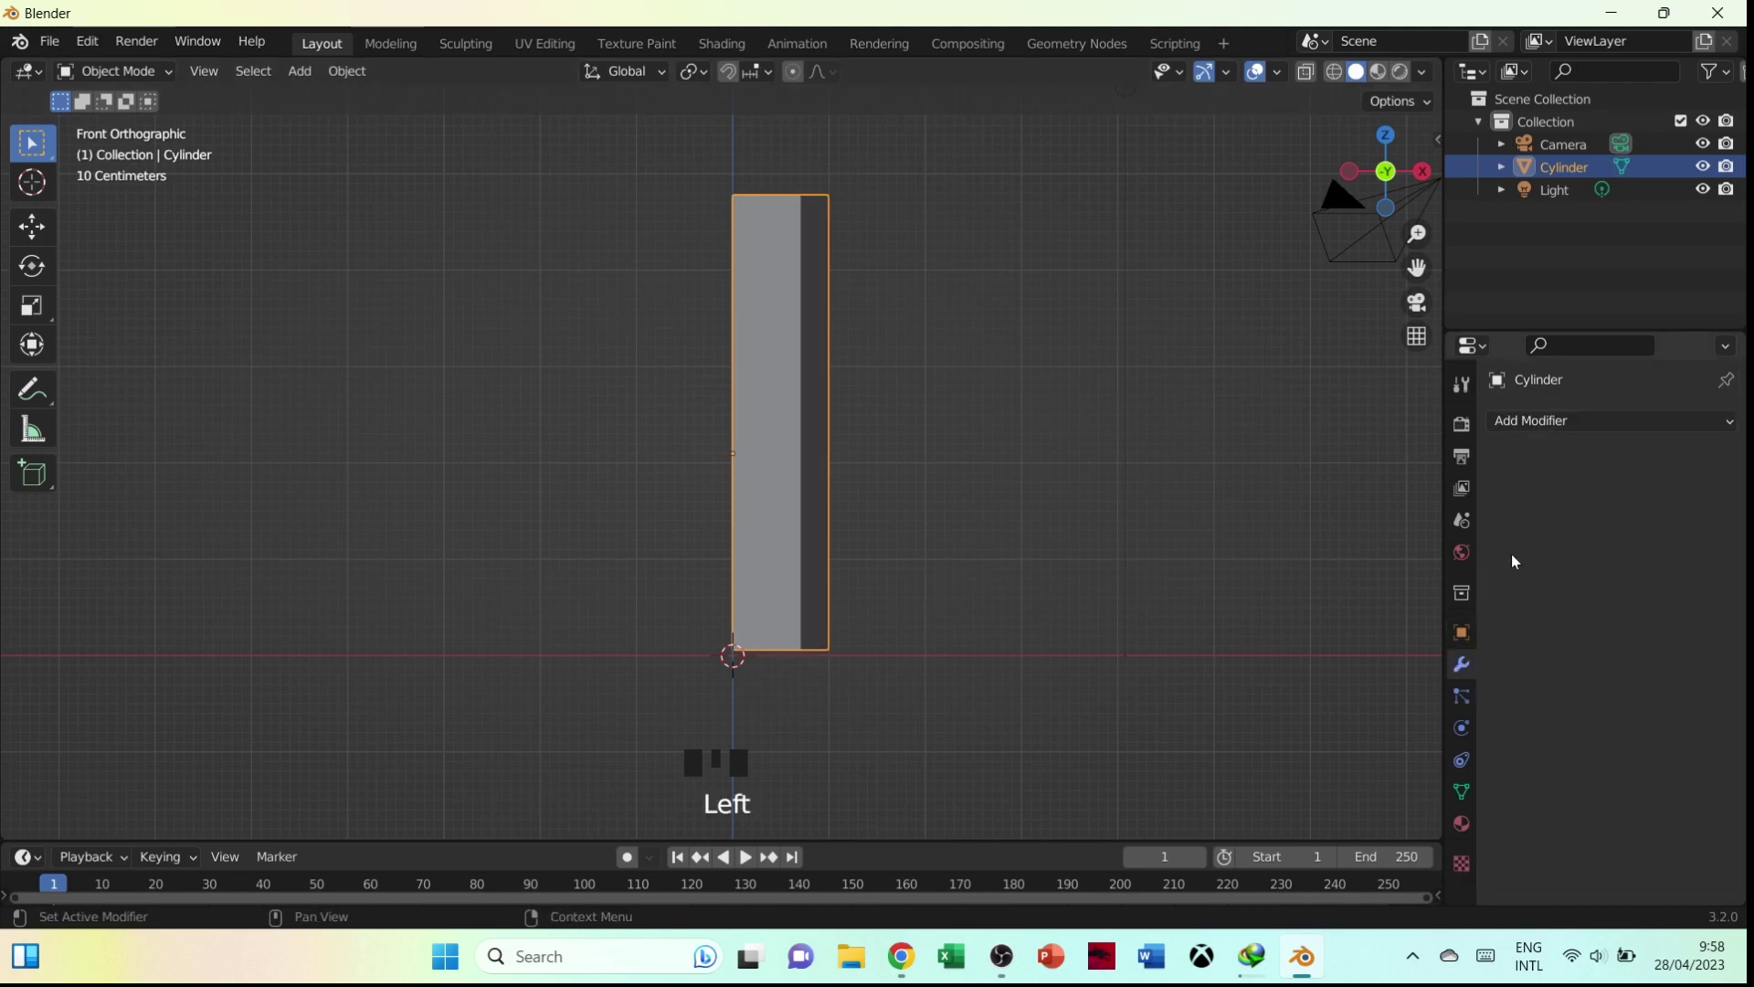
pyautogui.click(1554, 420)
pyautogui.click(1305, 682)
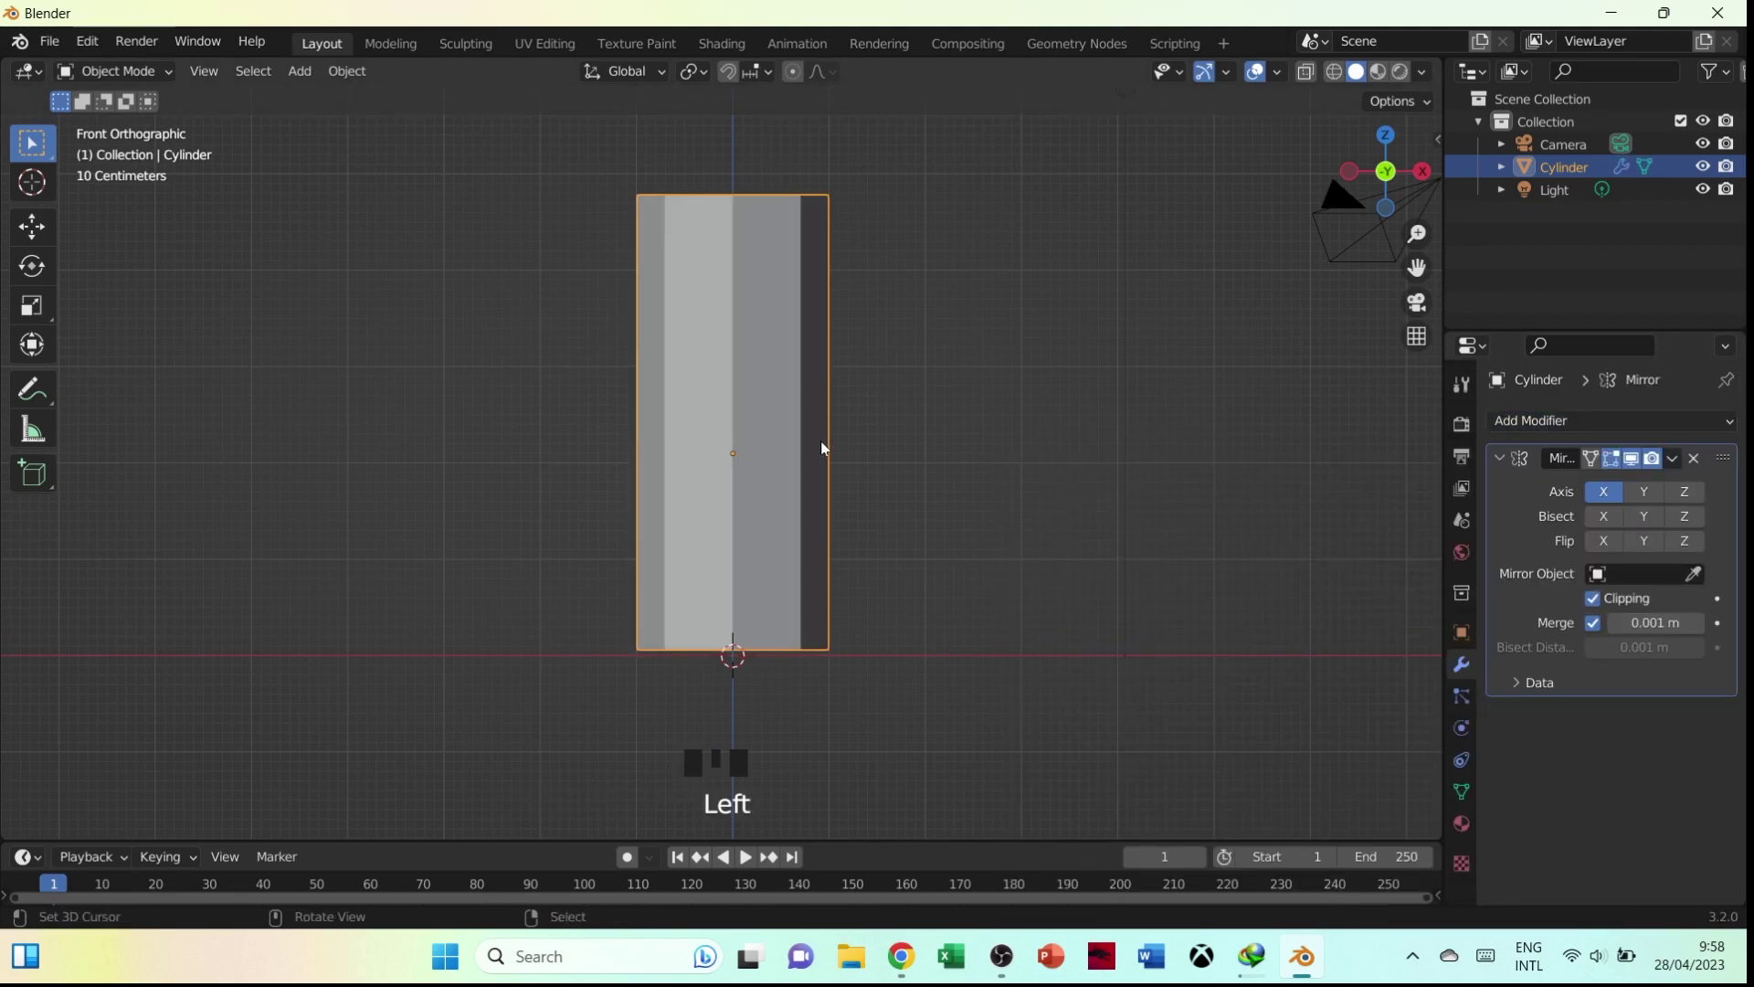
# Delete the two central faces of the middle band on the cylinder's positive X side
pyautogui.press('Tab')
pyautogui.press('`')
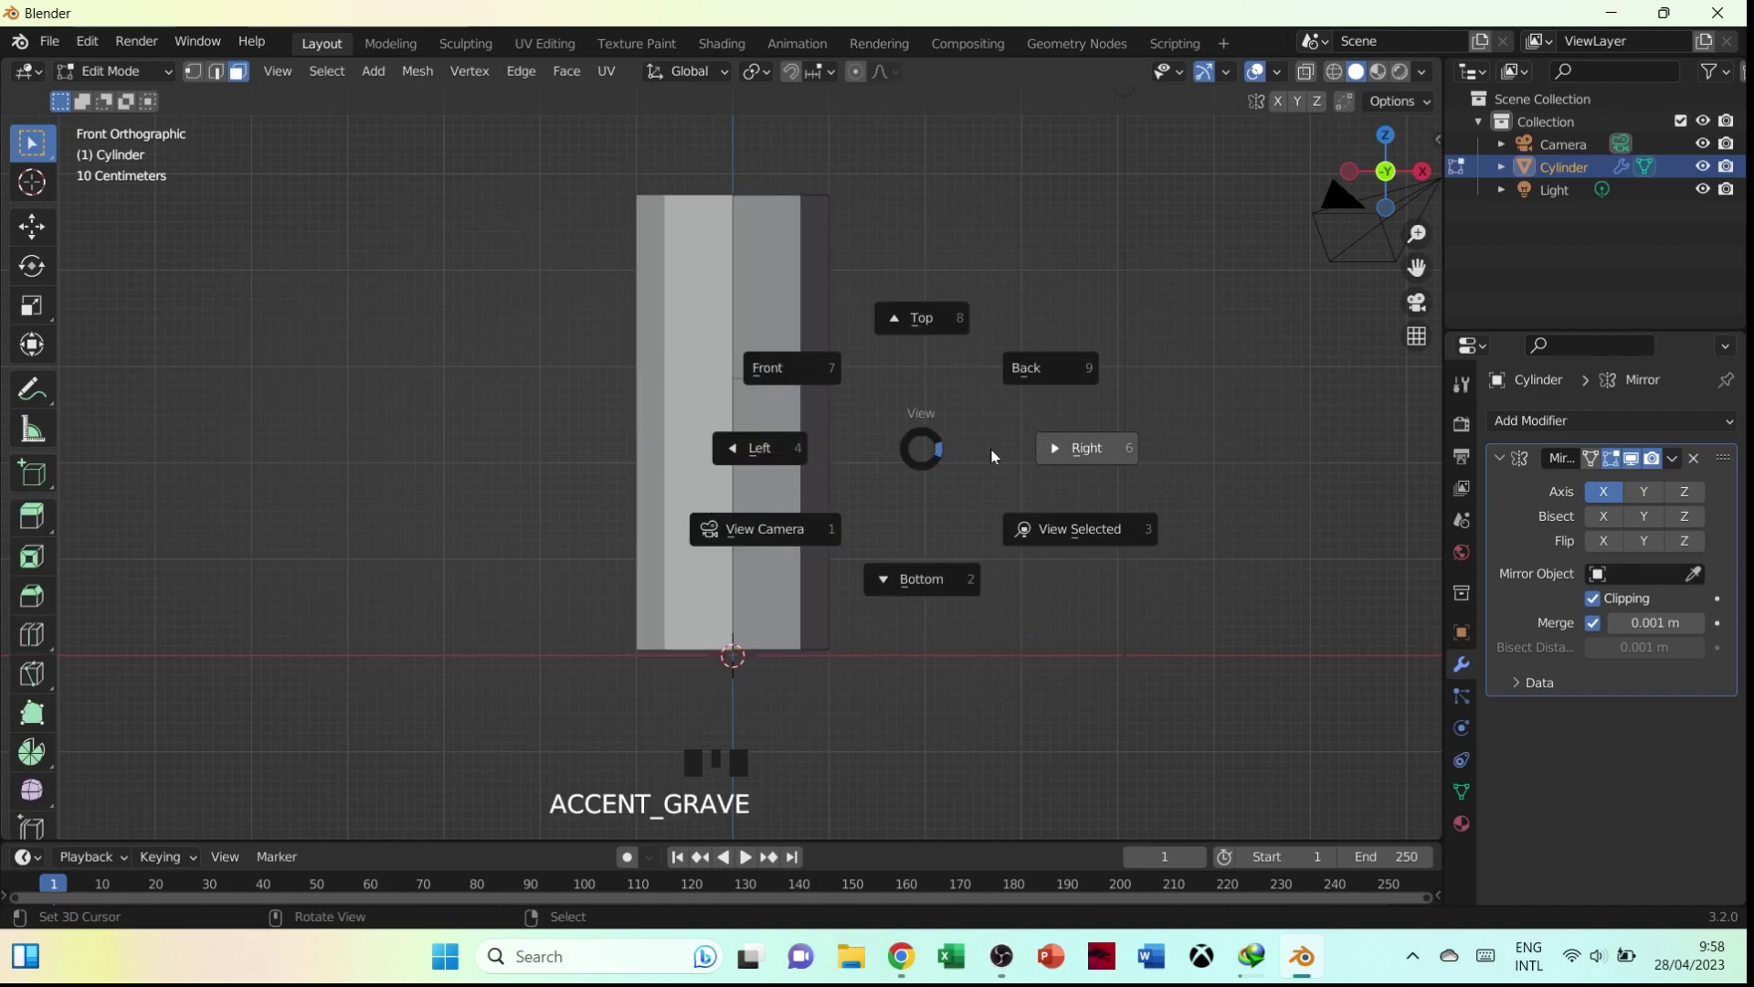
pyautogui.click(987, 454)
pyautogui.click(711, 455)
pyautogui.keyDown('shift'); pyautogui.click(747, 448); pyautogui.keyUp('shift')
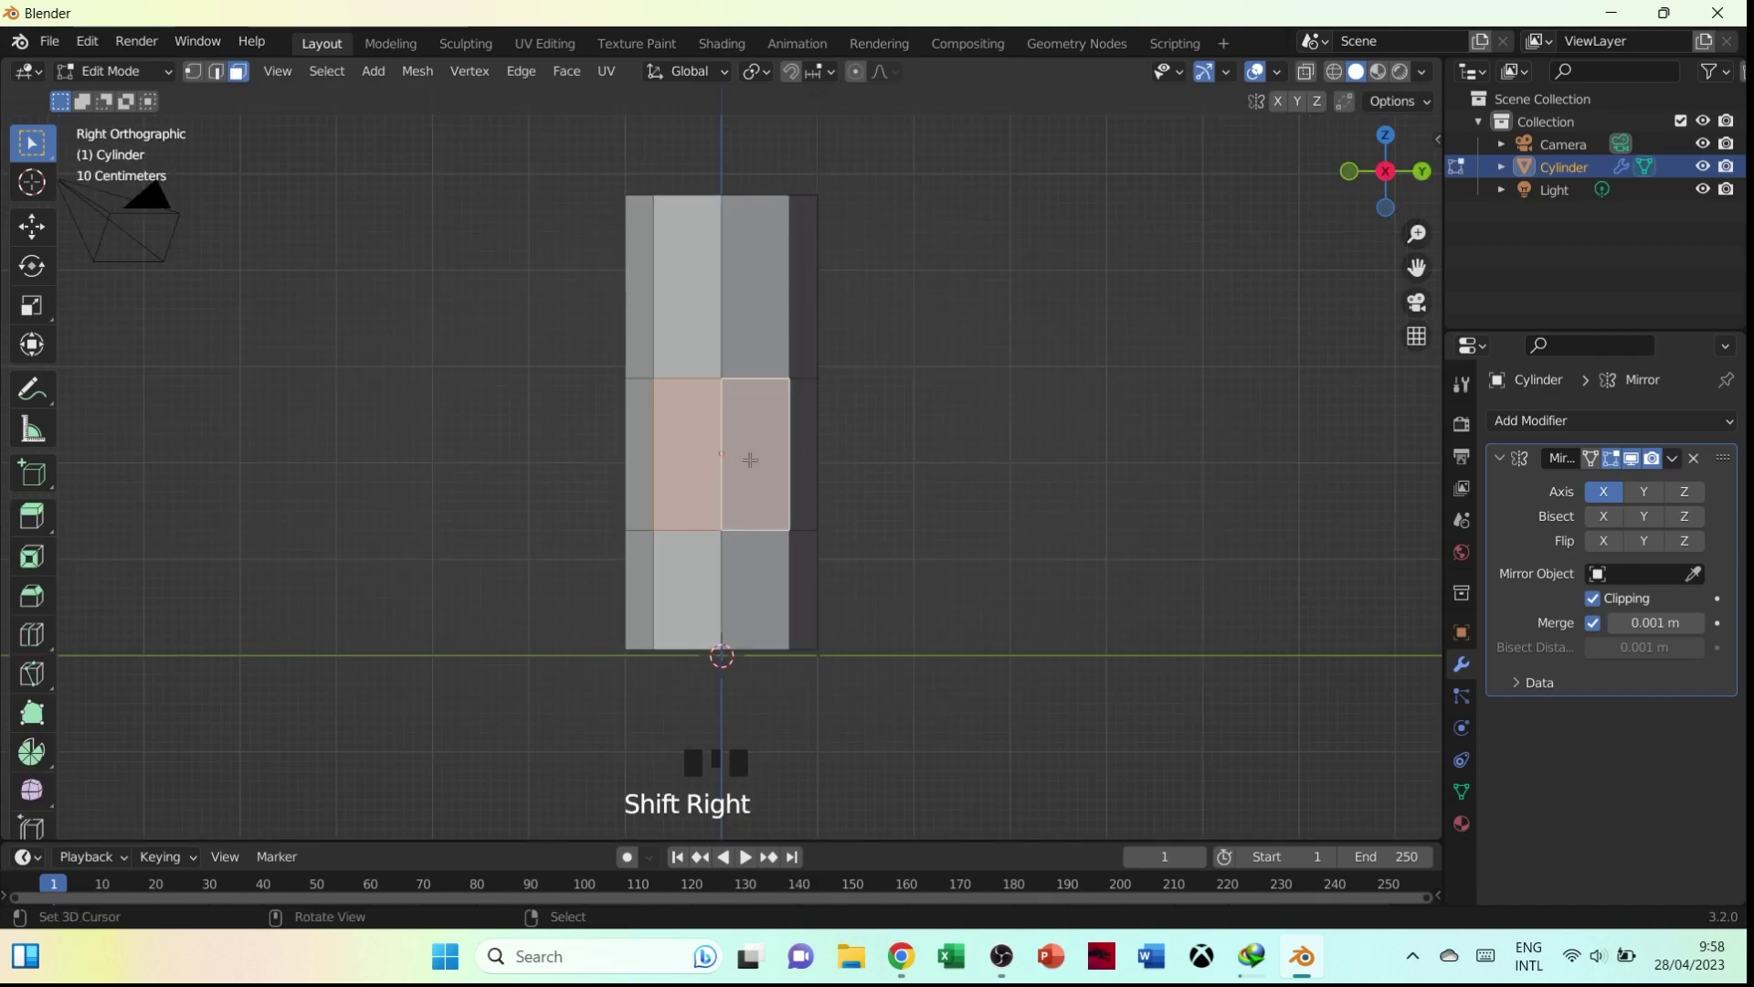
pyautogui.press('x')
pyautogui.click(746, 463)
# Select the edge loop around the side opening and round it with the LoopTools Circle operation
pyautogui.keyDown('alt'); pyautogui.rightClick(664, 377); pyautogui.keyUp('alt')
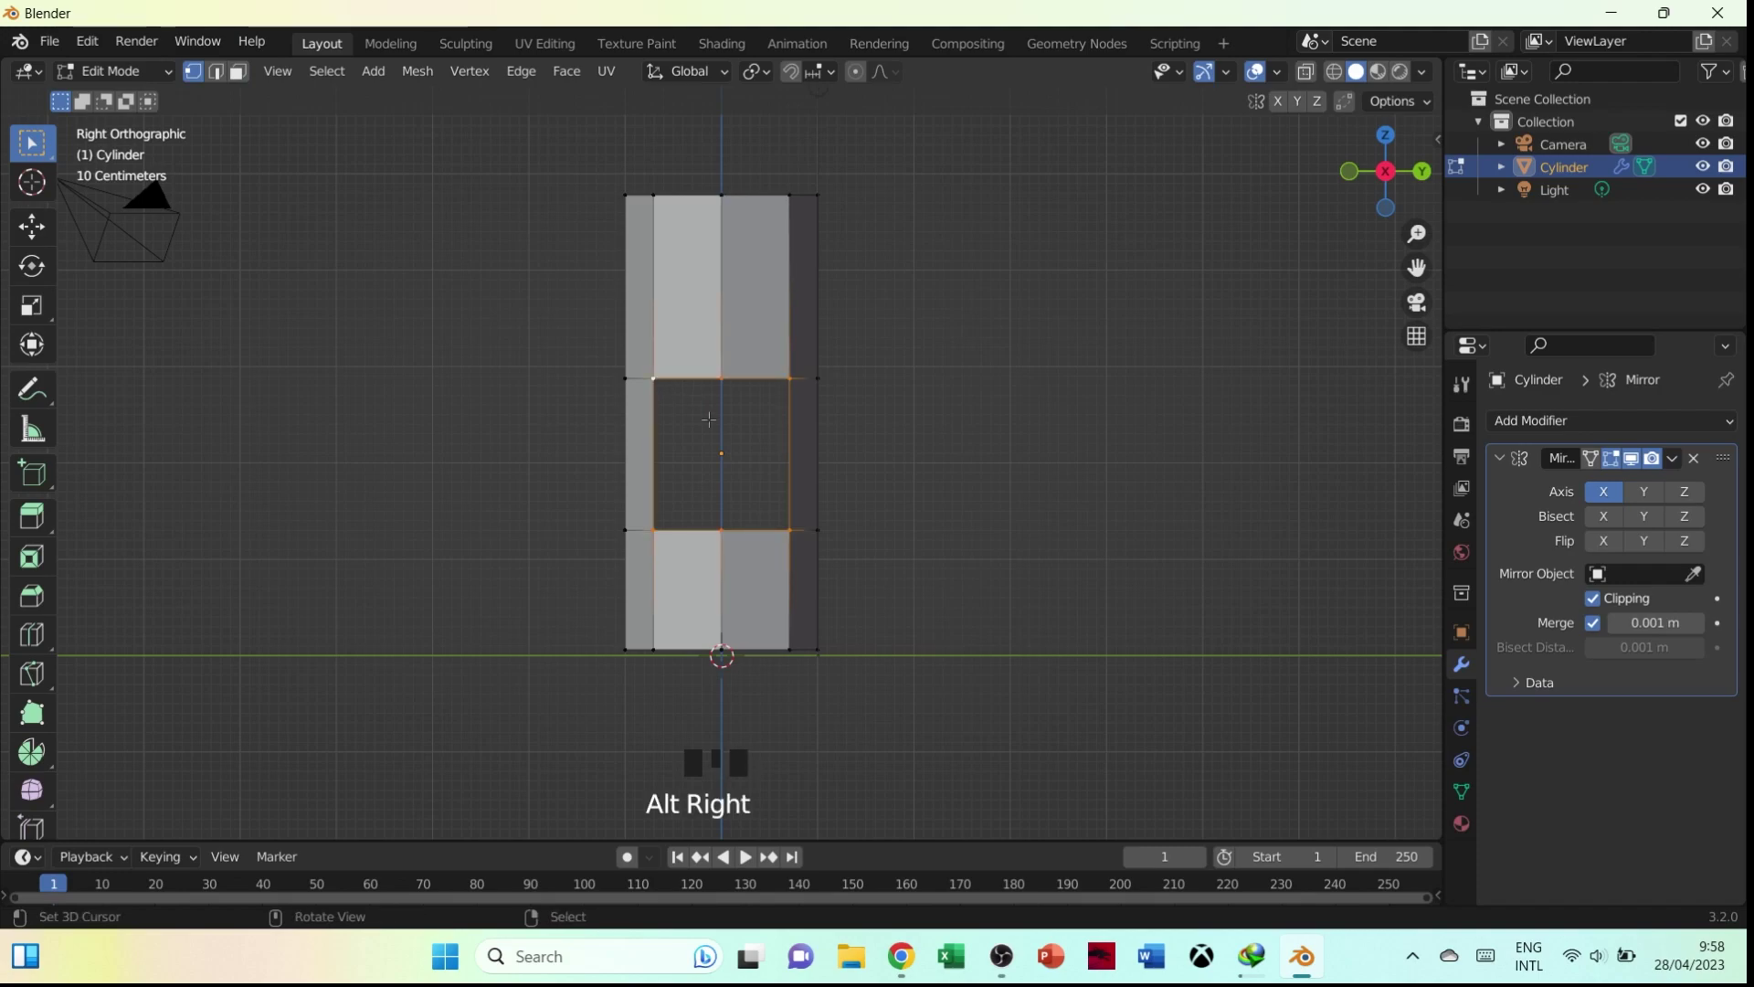
pyautogui.moveTo(663, 377); pyautogui.dragTo(783, 456, button='middle')
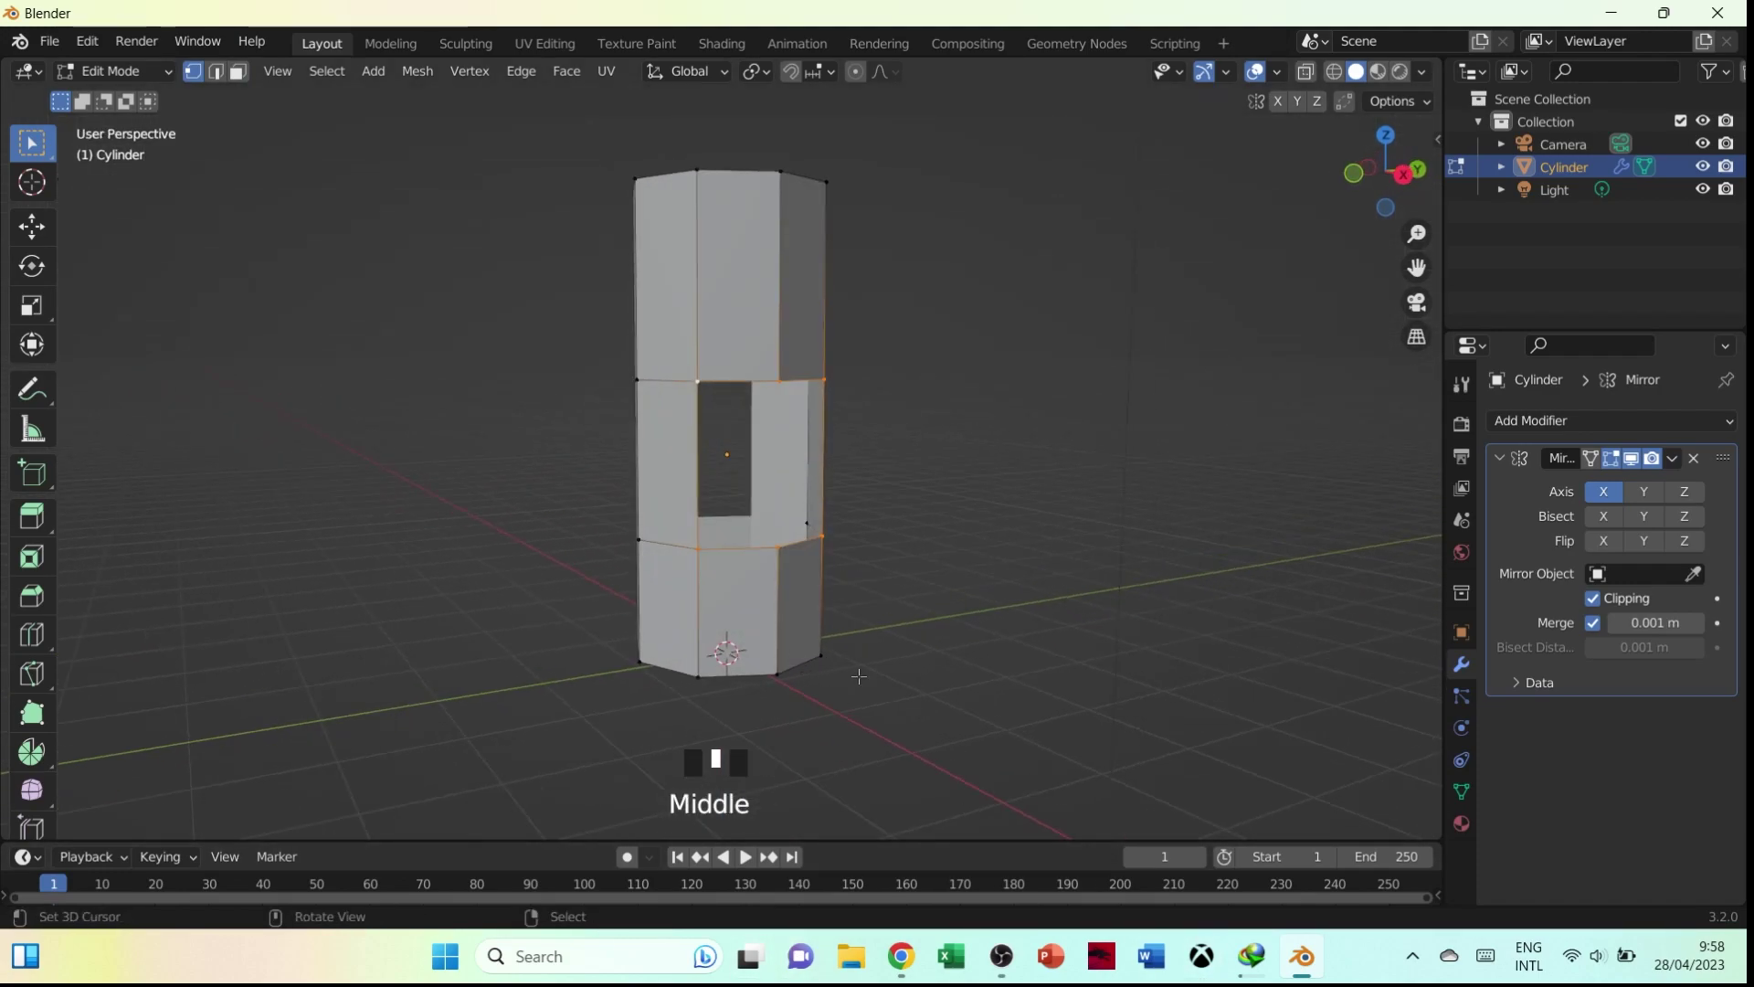
pyautogui.press('n')
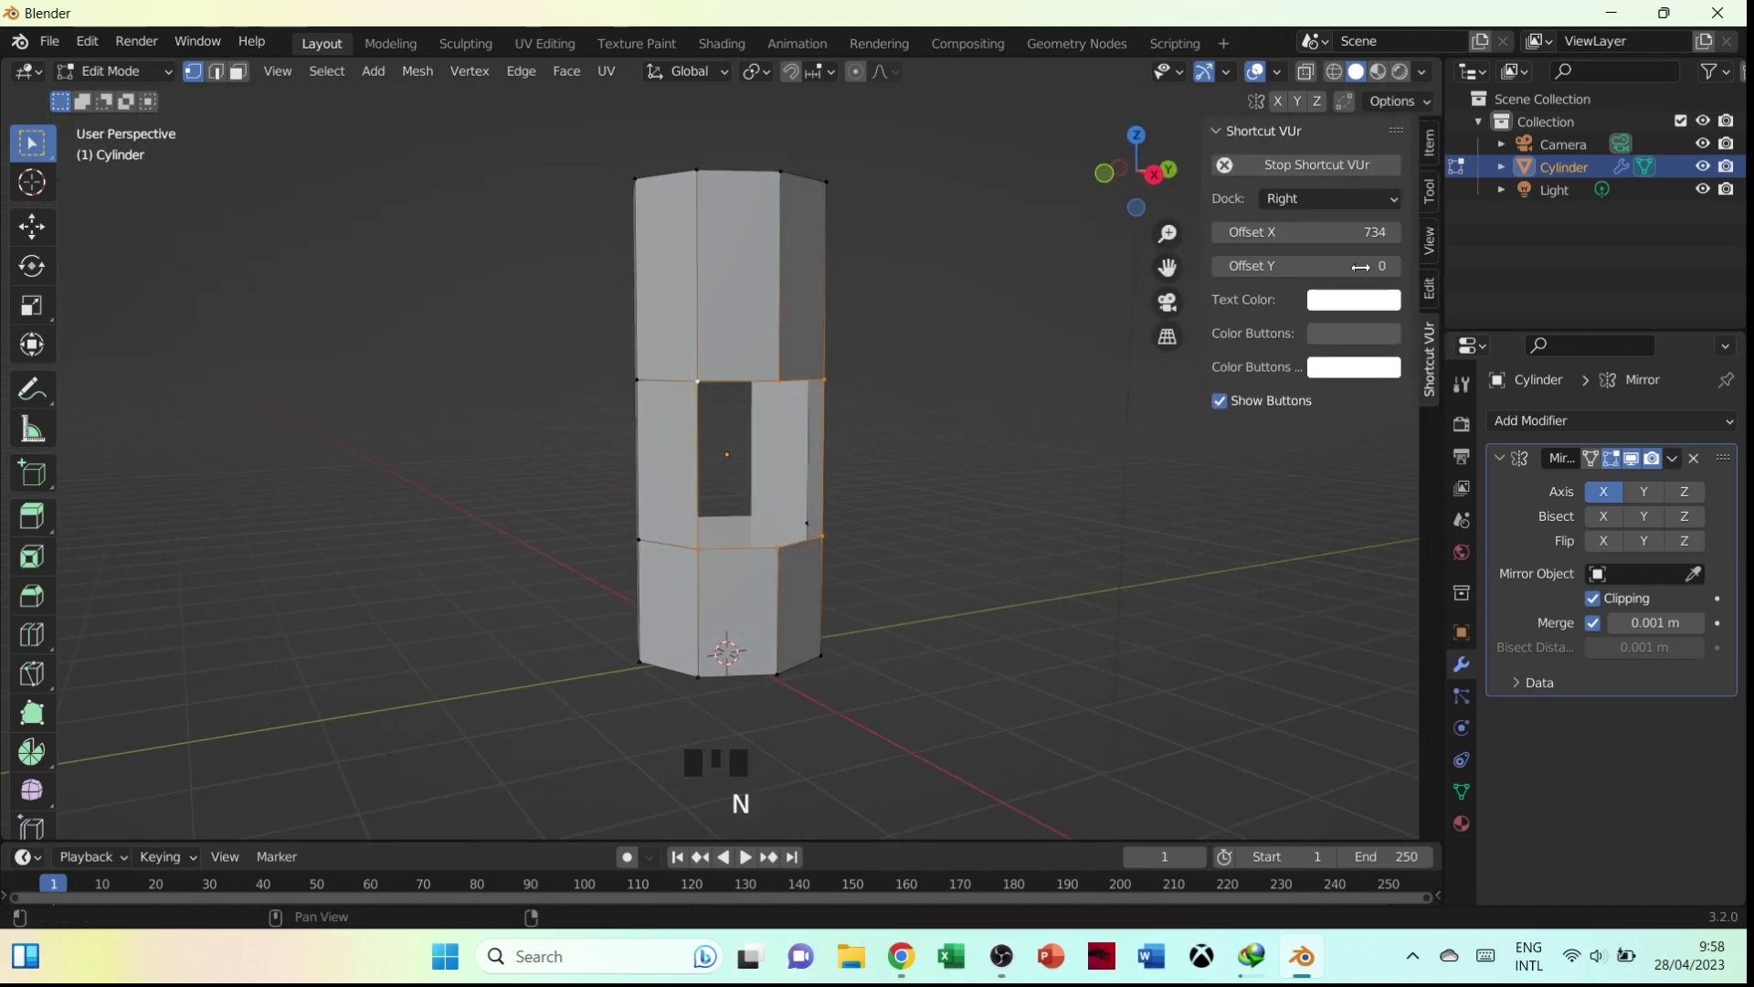
pyautogui.click(1430, 289)
pyautogui.click(1256, 131)
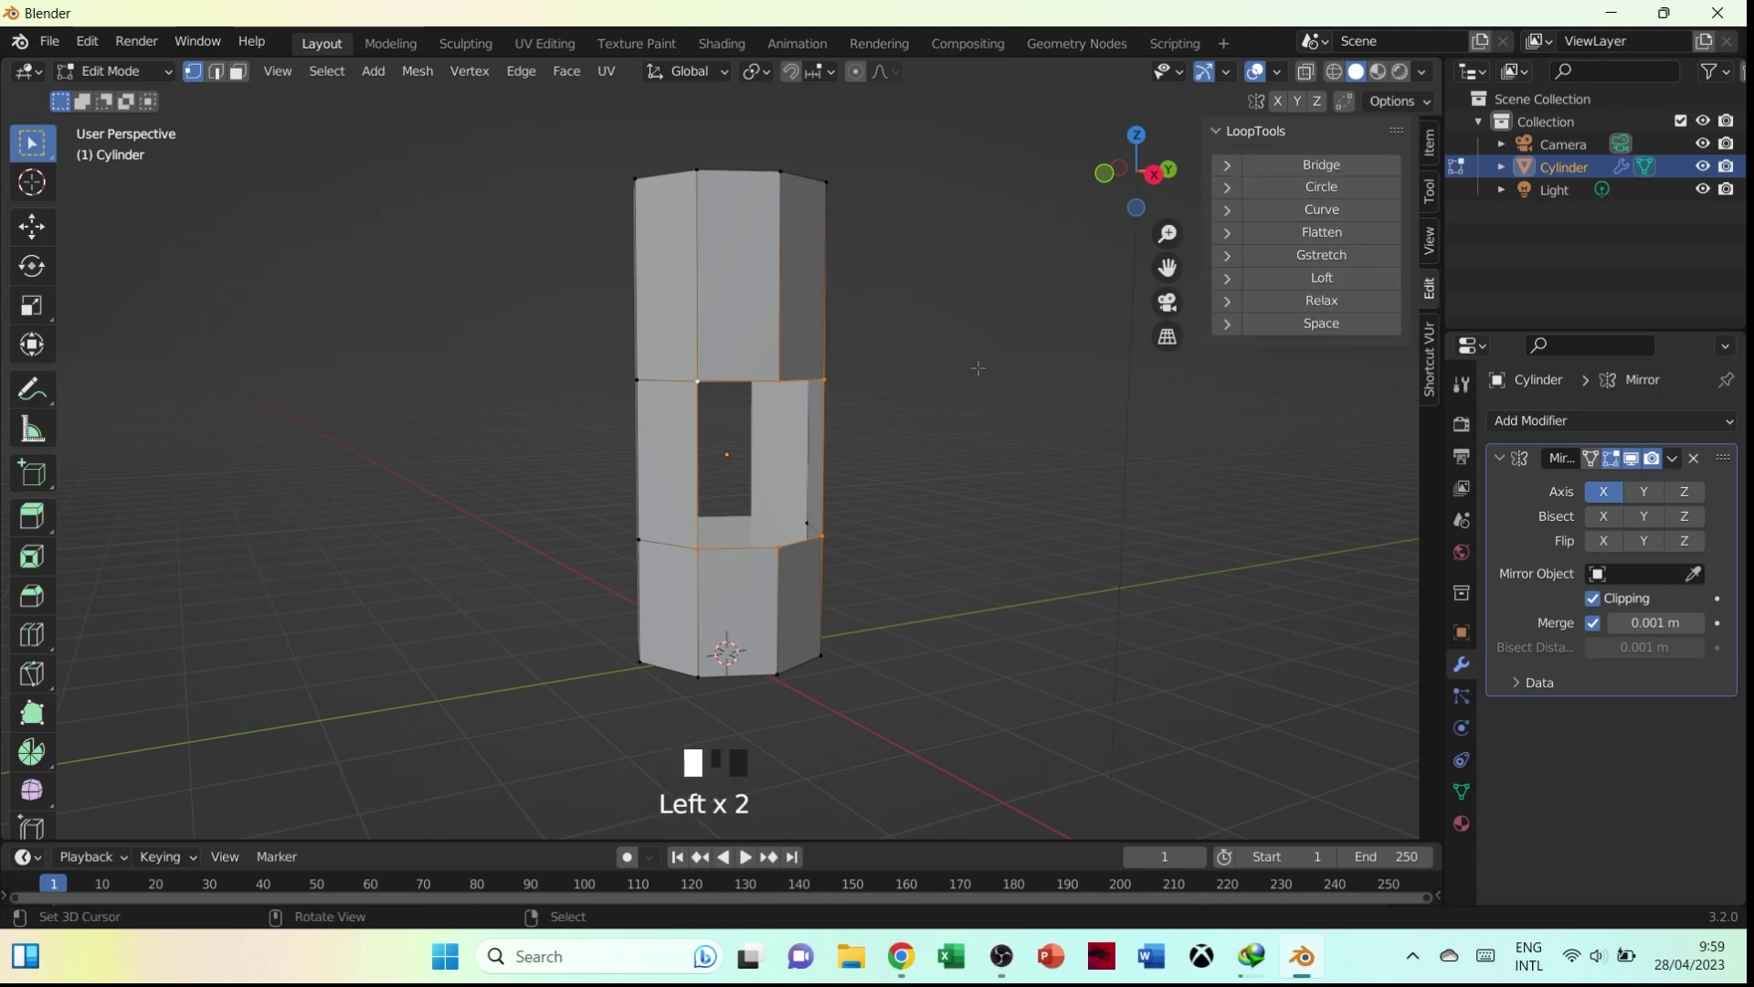
pyautogui.keyDown('shift'); pyautogui.moveTo(854, 394); pyautogui.dragTo(1060, 422, button='middle'); pyautogui.keyUp('shift')
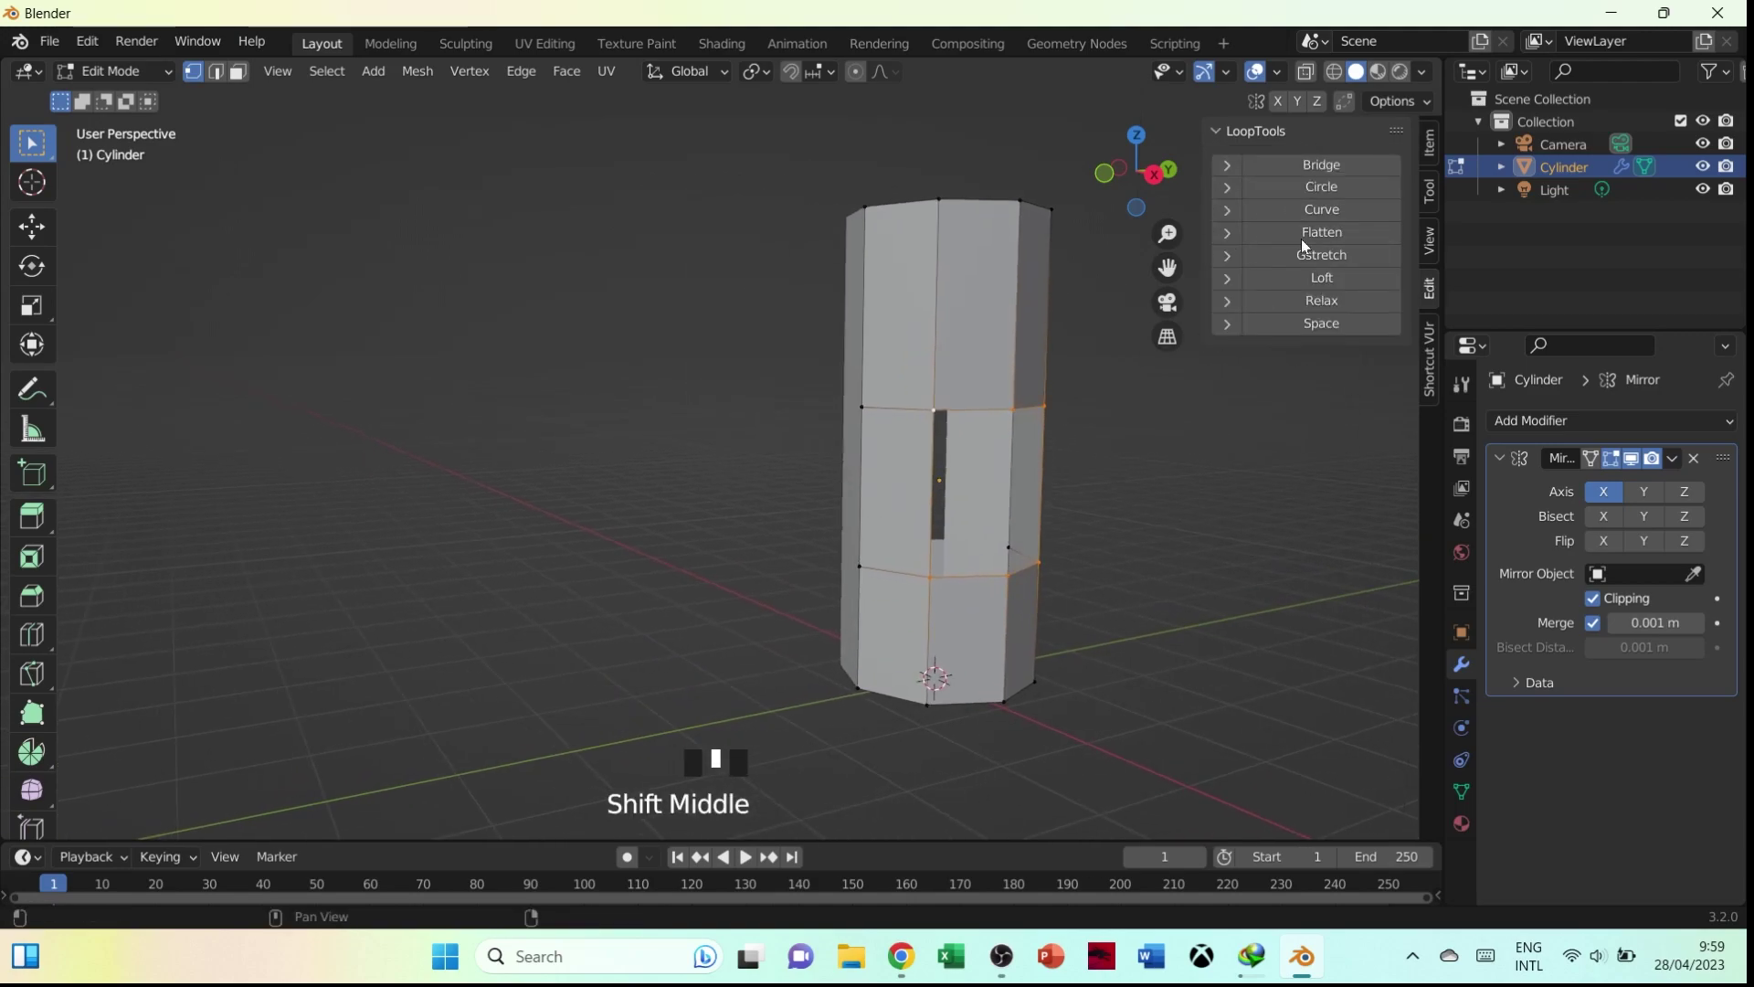
pyautogui.click(1323, 192)
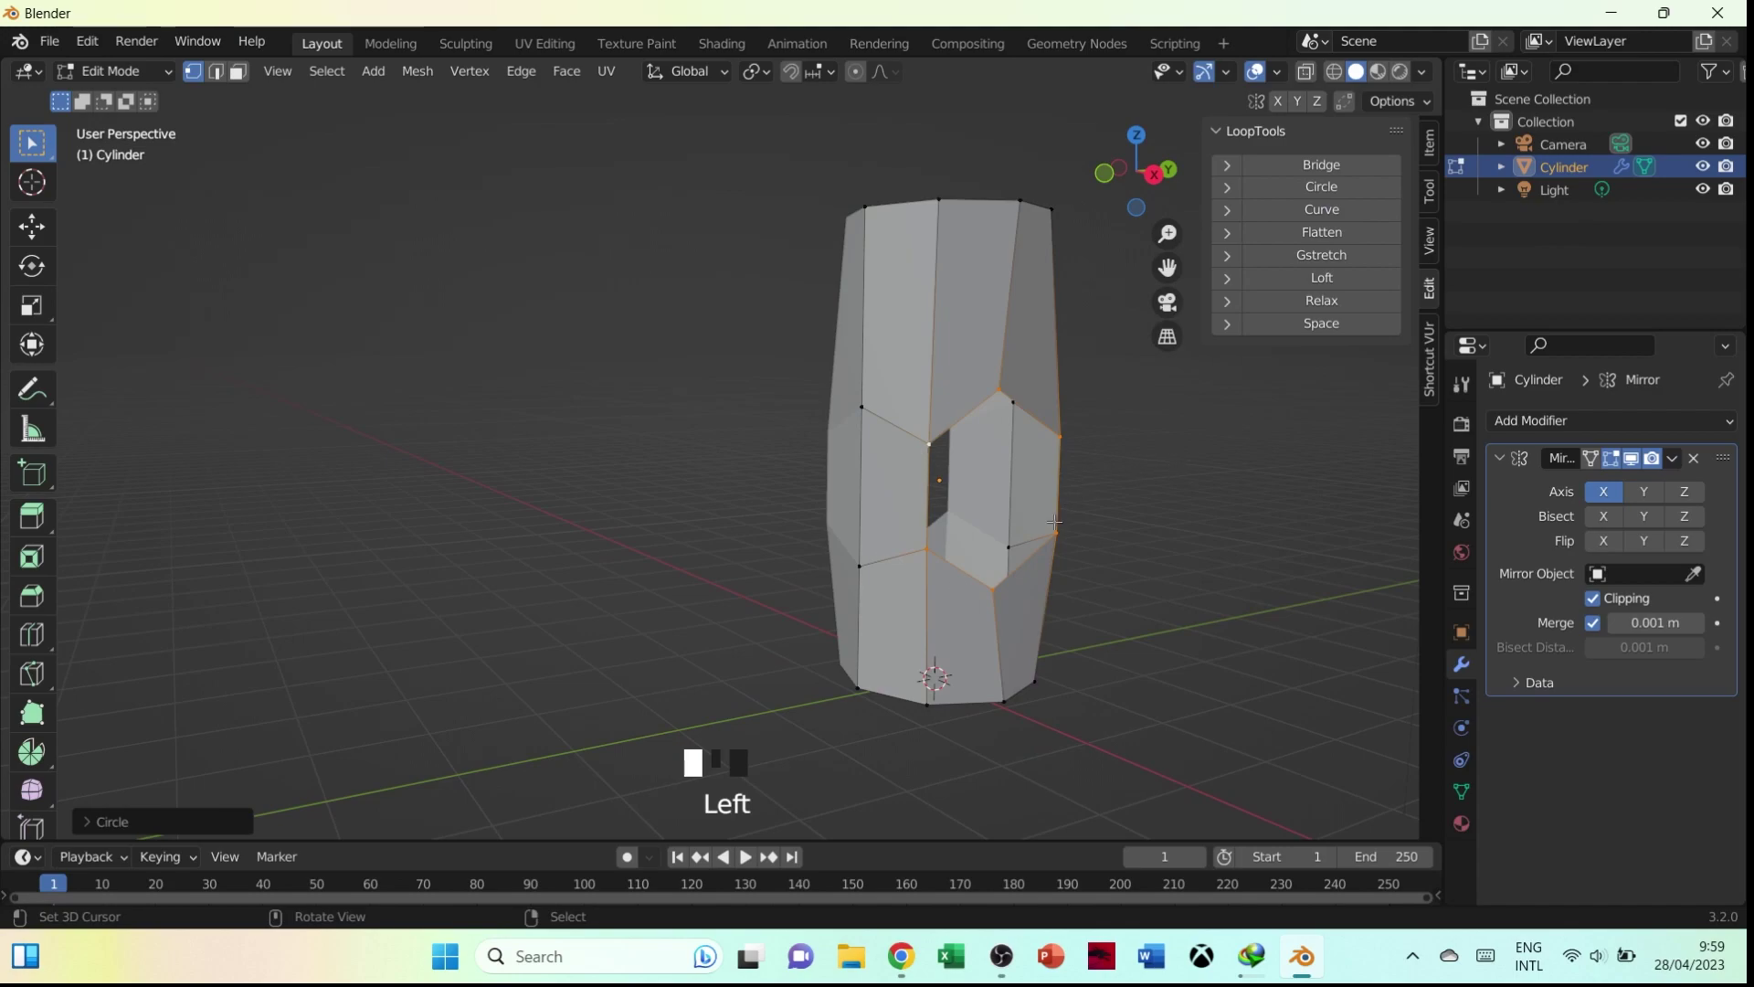
pyautogui.press('`')
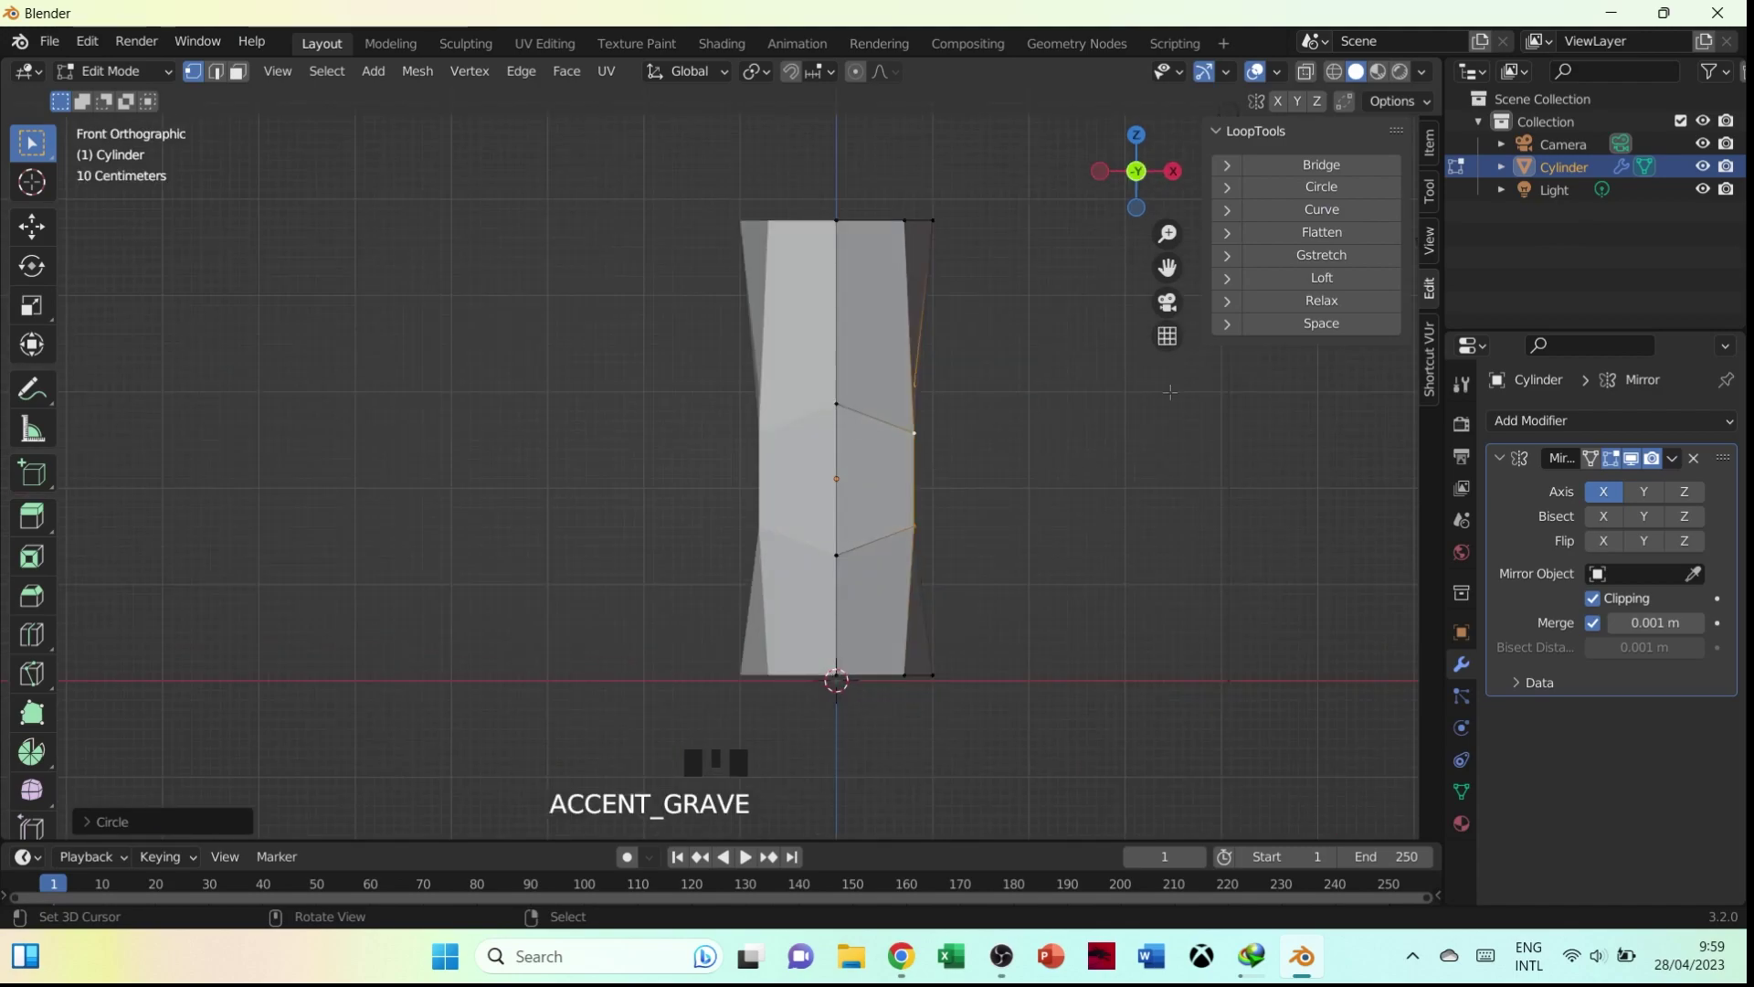
pyautogui.press('n')
pyautogui.keyDown('shift'); pyautogui.moveTo(1069, 485); pyautogui.dragTo(936, 470, button='middle'); pyautogui.keyUp('shift')
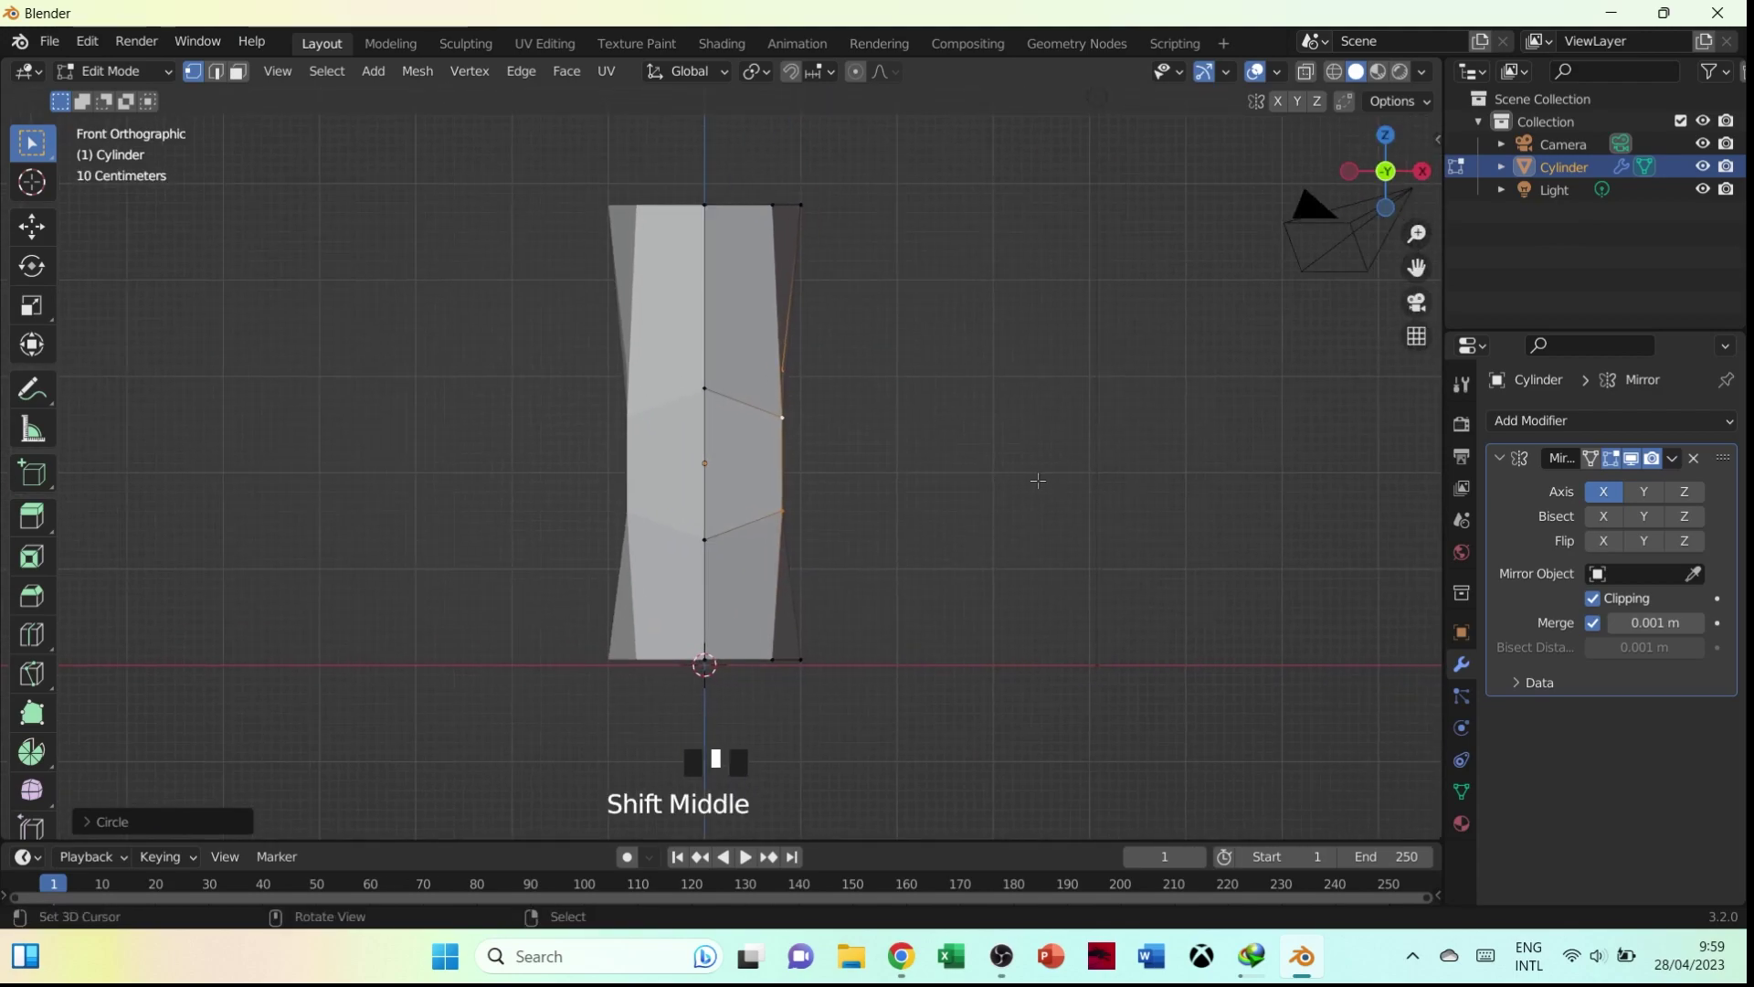
pyautogui.press('s')
pyautogui.press('x')
pyautogui.rightClick(1146, 479)
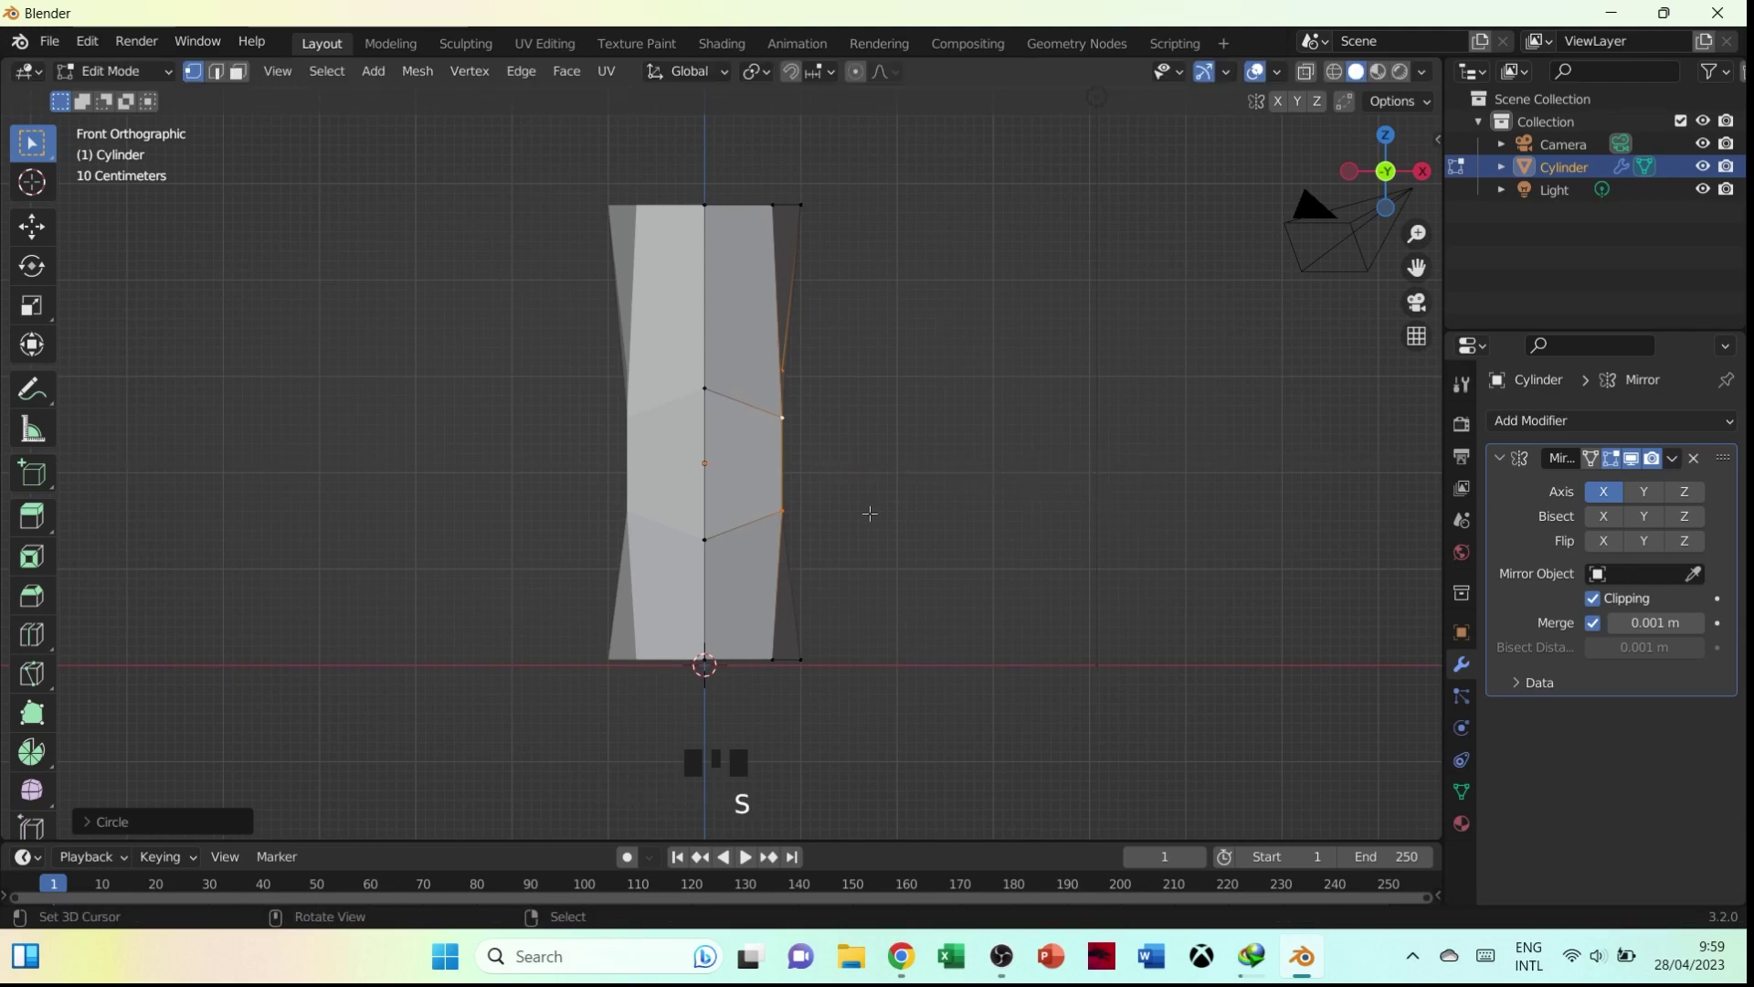
# Move the opening's edge loop outward about 0.14 m along X
pyautogui.press('g')
pyautogui.press('x')
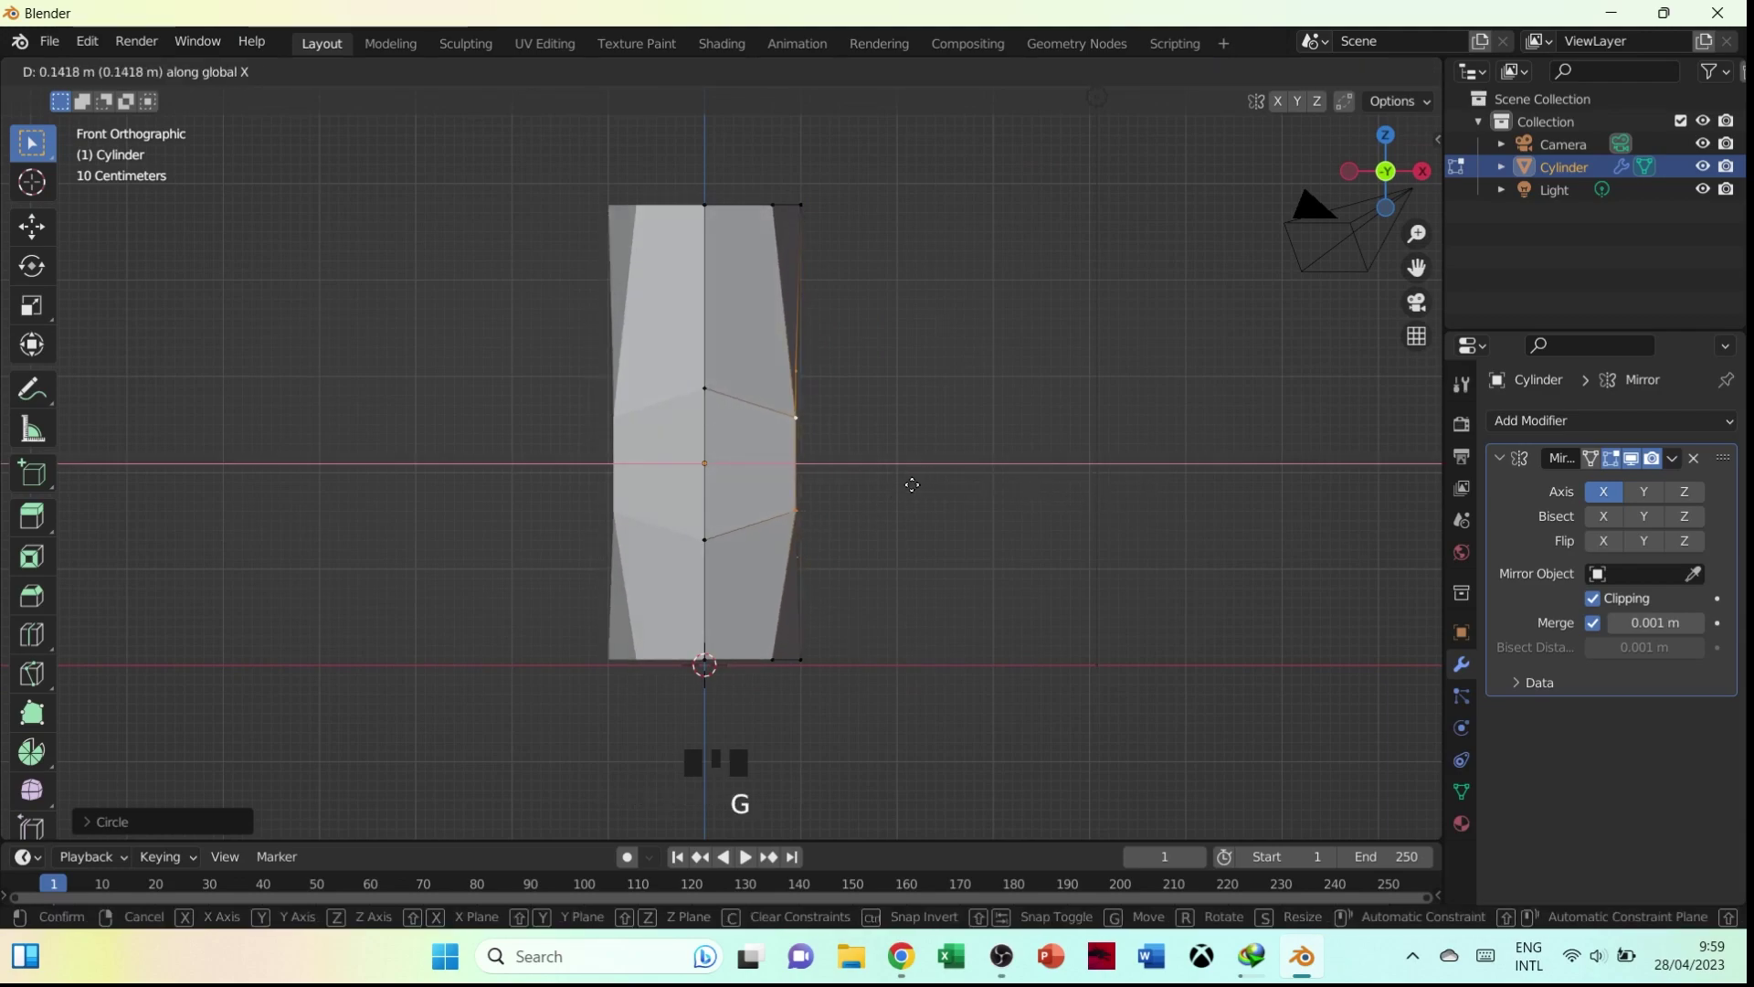
pyautogui.click(909, 485)
# Scale the opening's edge loop down slightly in the right view
pyautogui.moveTo(909, 484); pyautogui.dragTo(1083, 478, button='middle')
pyautogui.press('`')
pyautogui.press('s')
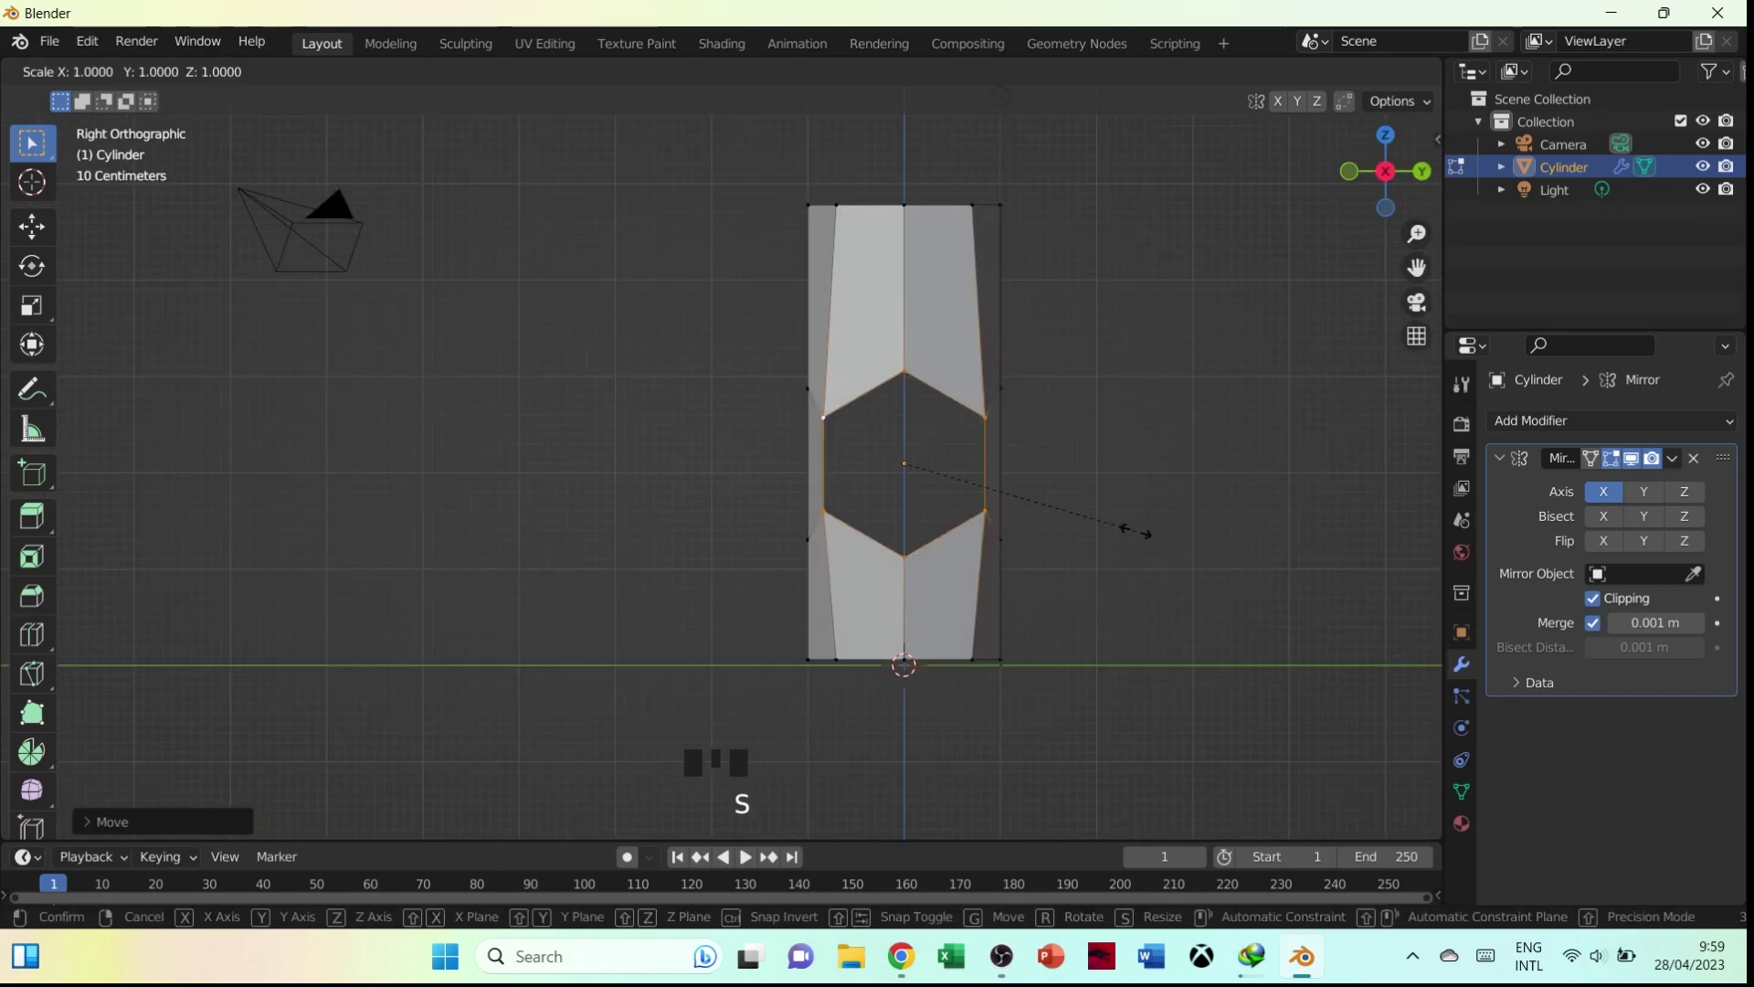
pyautogui.press('y')
pyautogui.press('Escape')
pyautogui.press('s')
pyautogui.press('z')
pyautogui.click(1112, 571)
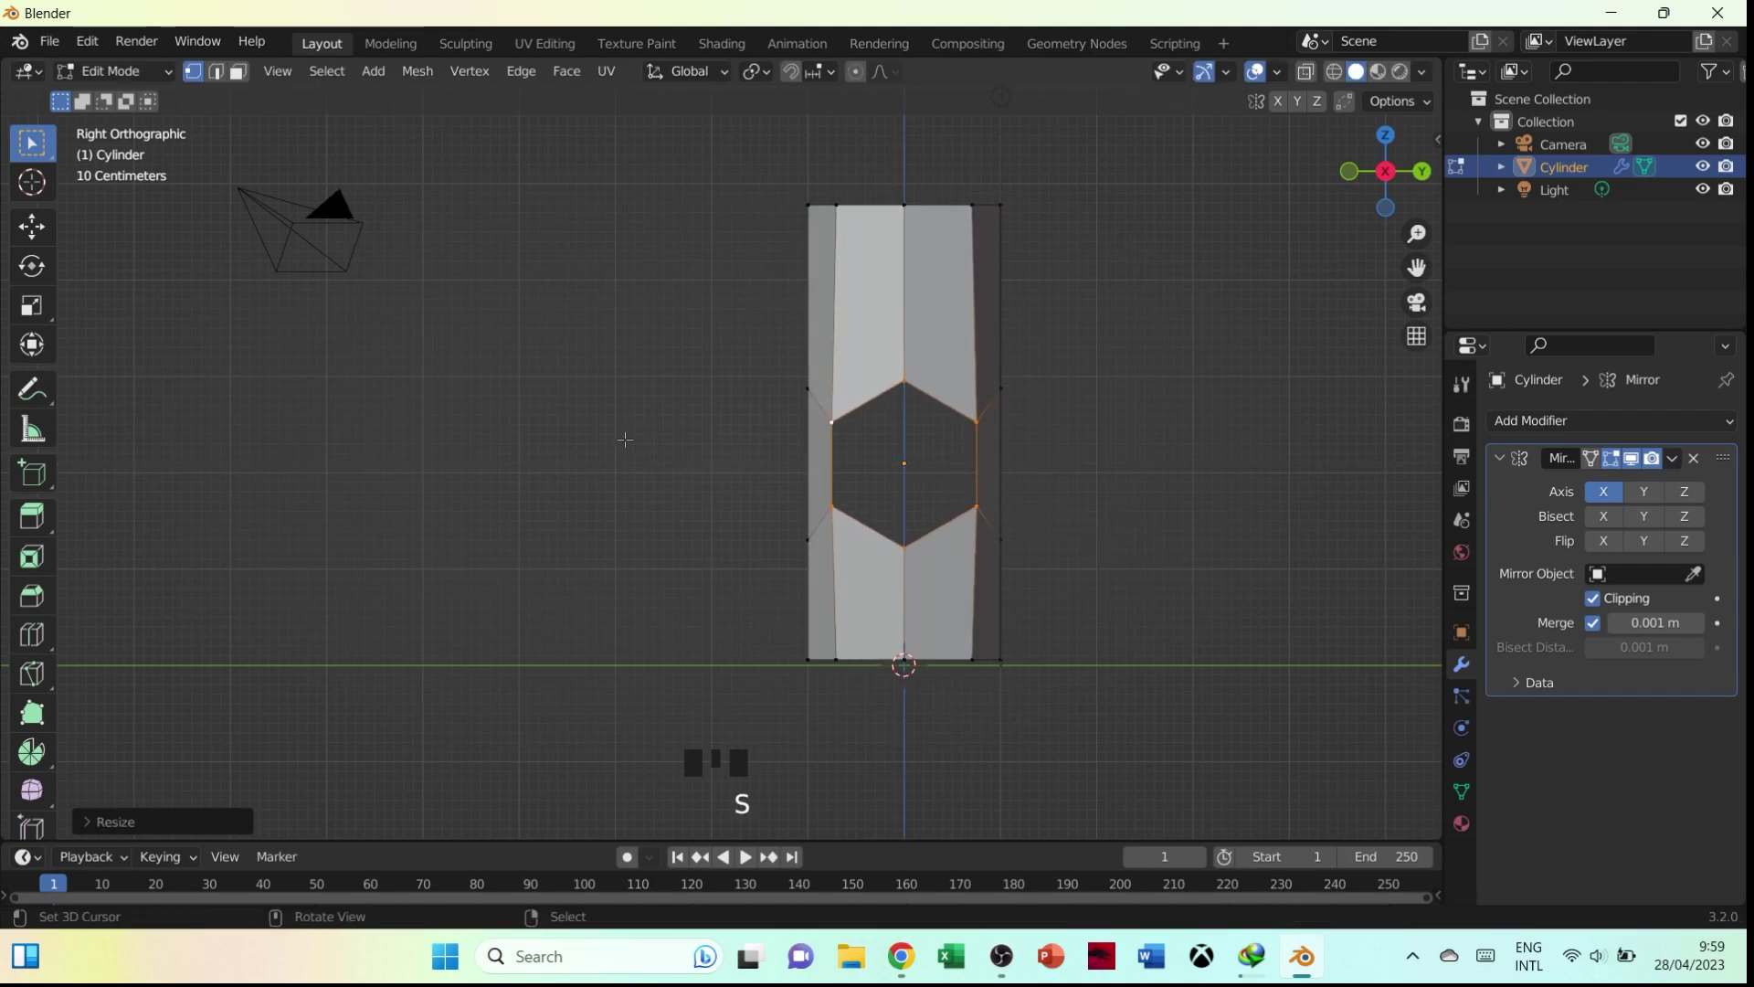
# Select the four front and back vertices of the opening and move them inward about 0.14 m along X
pyautogui.press('`')
pyautogui.click(490, 352)
pyautogui.moveTo(737, 443); pyautogui.dragTo(823, 488, button='middle')
pyautogui.rightClick(824, 488)
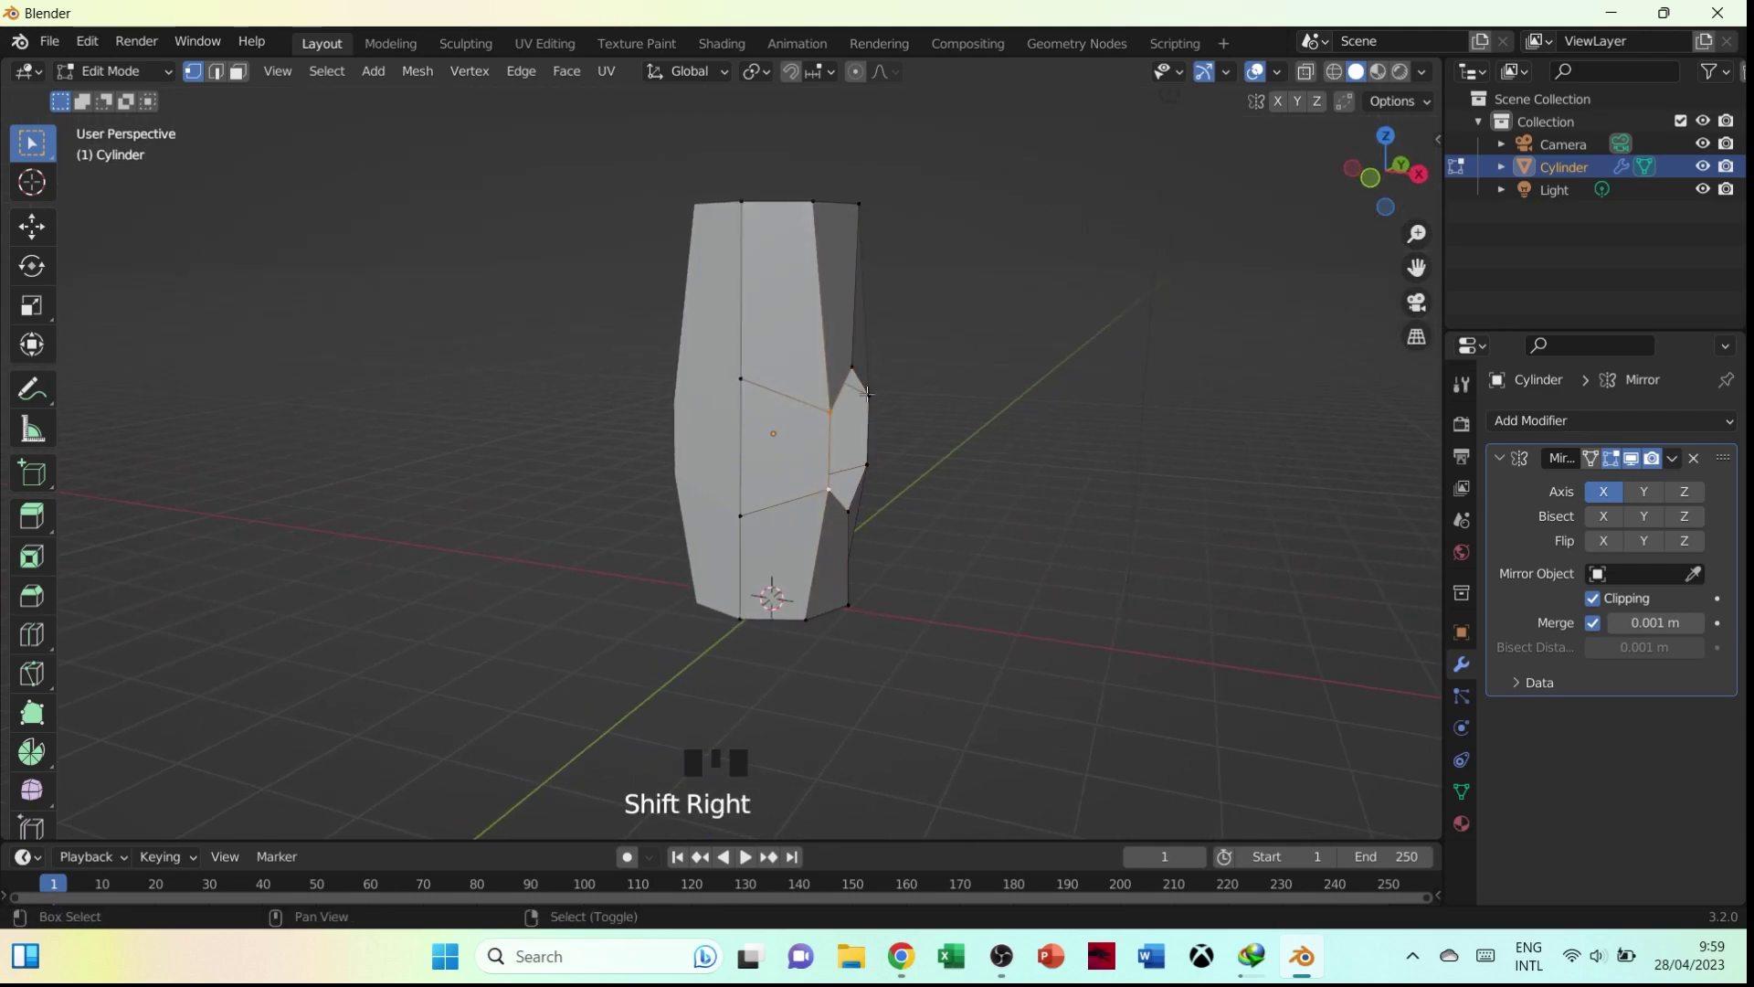
pyautogui.keyDown('shift'); pyautogui.rightClick(867, 394); pyautogui.keyUp('shift')
pyautogui.press('`')
pyautogui.click(676, 338)
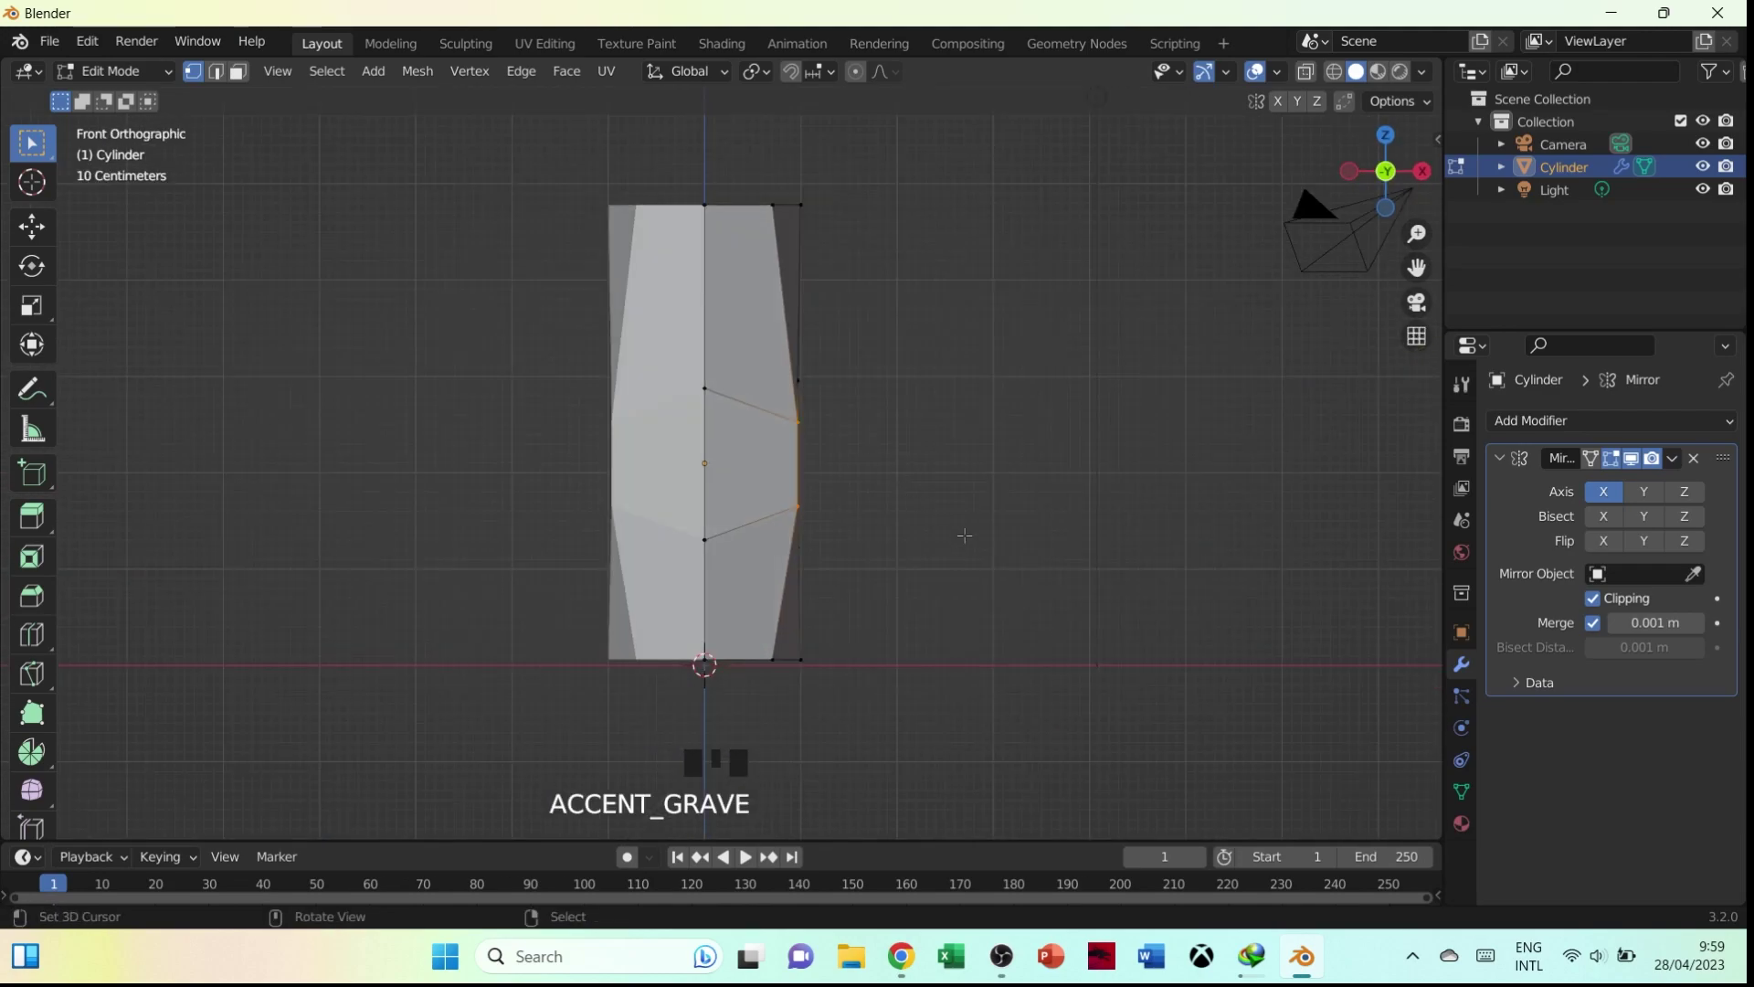
pyautogui.press('g')
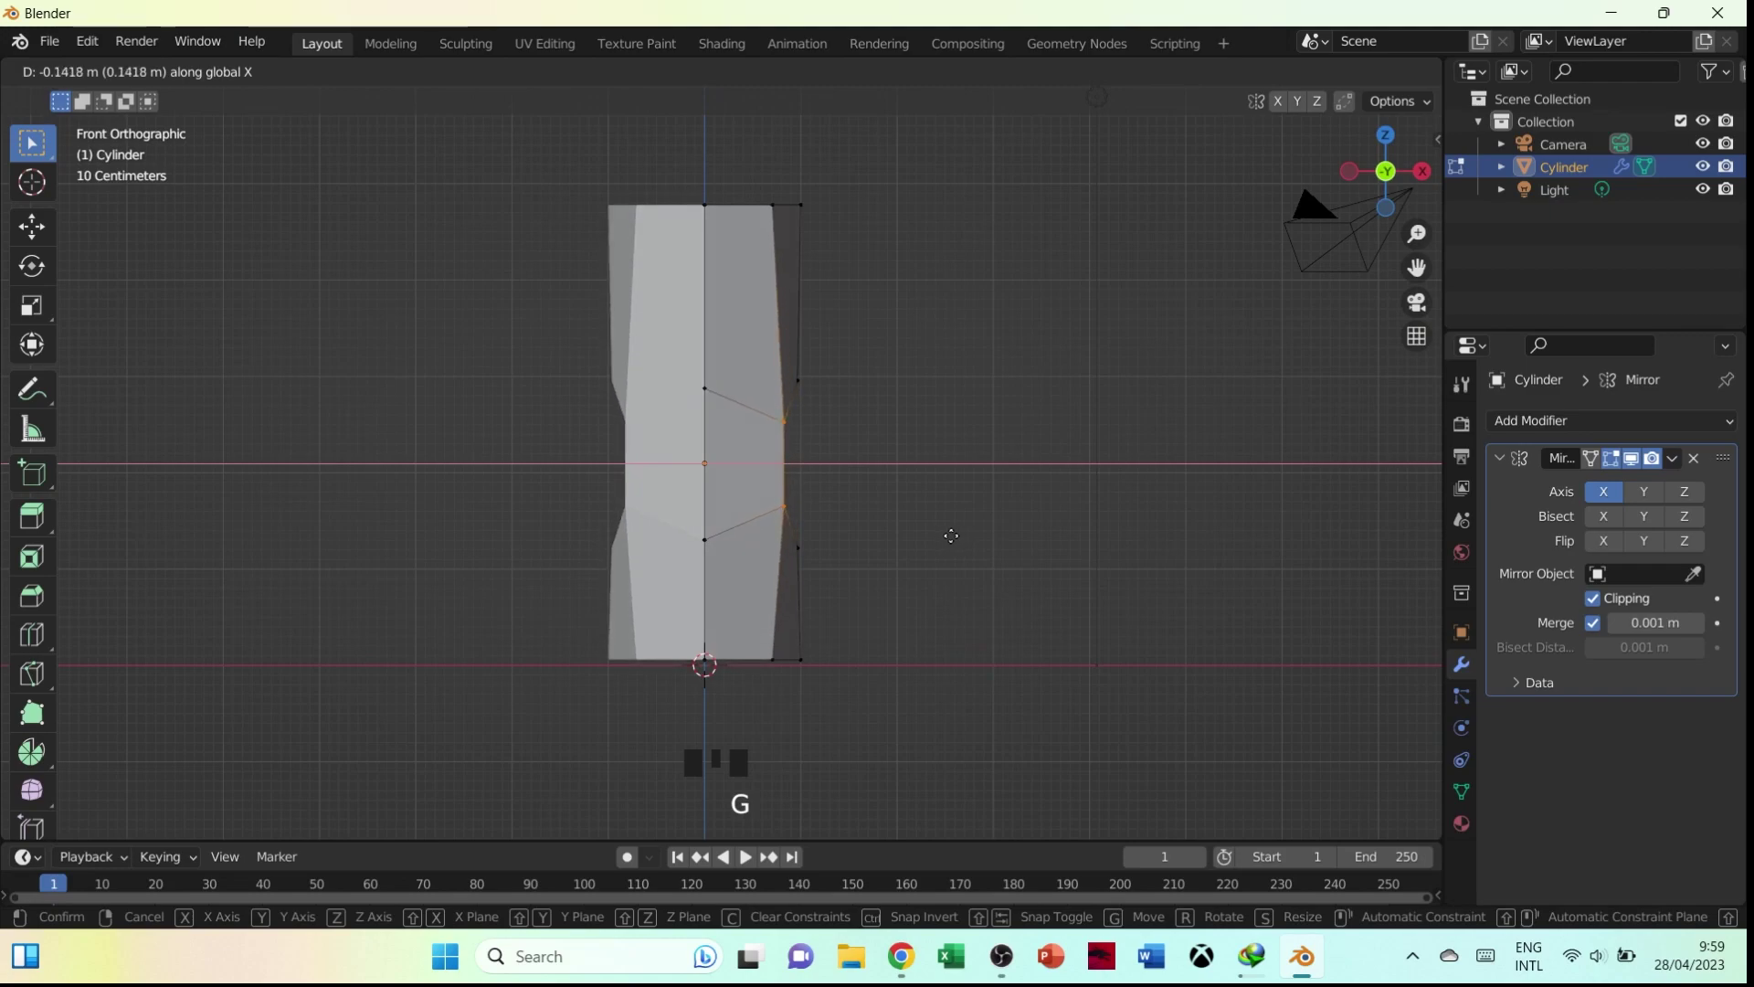
# Select the opening's top and bottom vertices and bring them closer together by scaling along Z to about 0.8
pyautogui.rightClick(834, 396)
pyautogui.moveTo(827, 508); pyautogui.dragTo(741, 529, button='middle')
pyautogui.keyDown('shift'); pyautogui.rightClick(869, 532); pyautogui.keyUp('shift')
pyautogui.moveTo(1124, 592); pyautogui.dragTo(1088, 643, button='middle')
pyautogui.press('s')
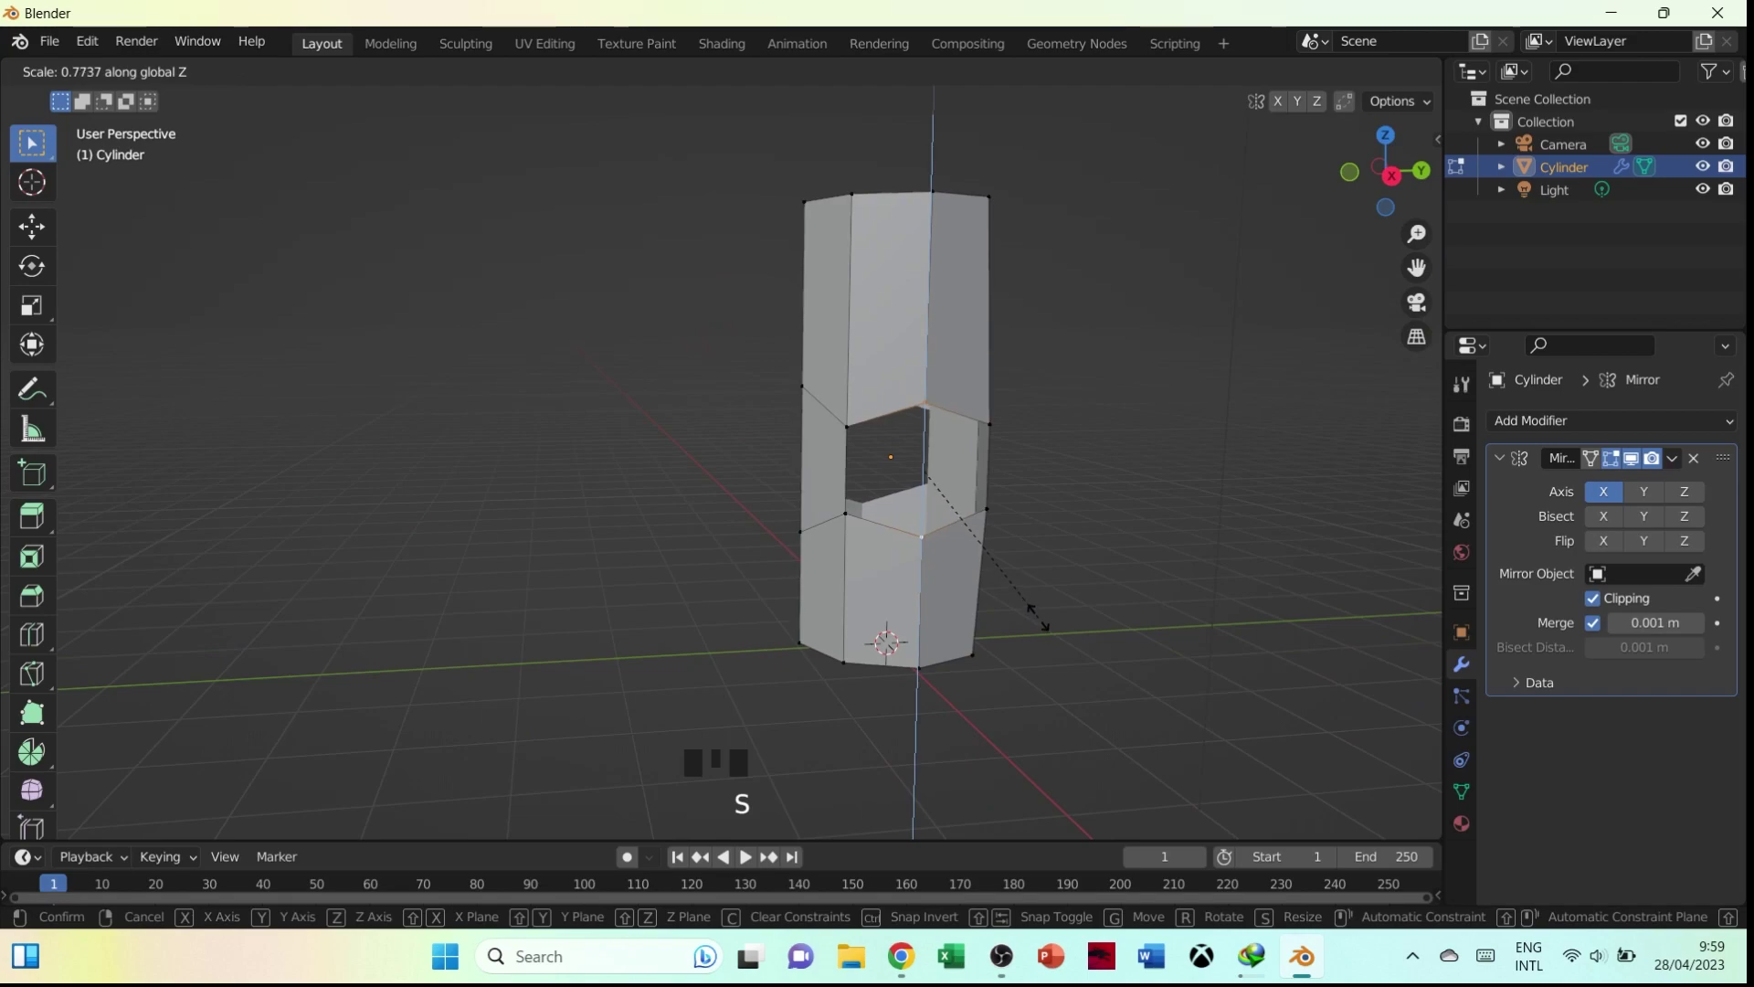
pyautogui.click(1030, 607)
pyautogui.press('`')
pyautogui.click(710, 420)
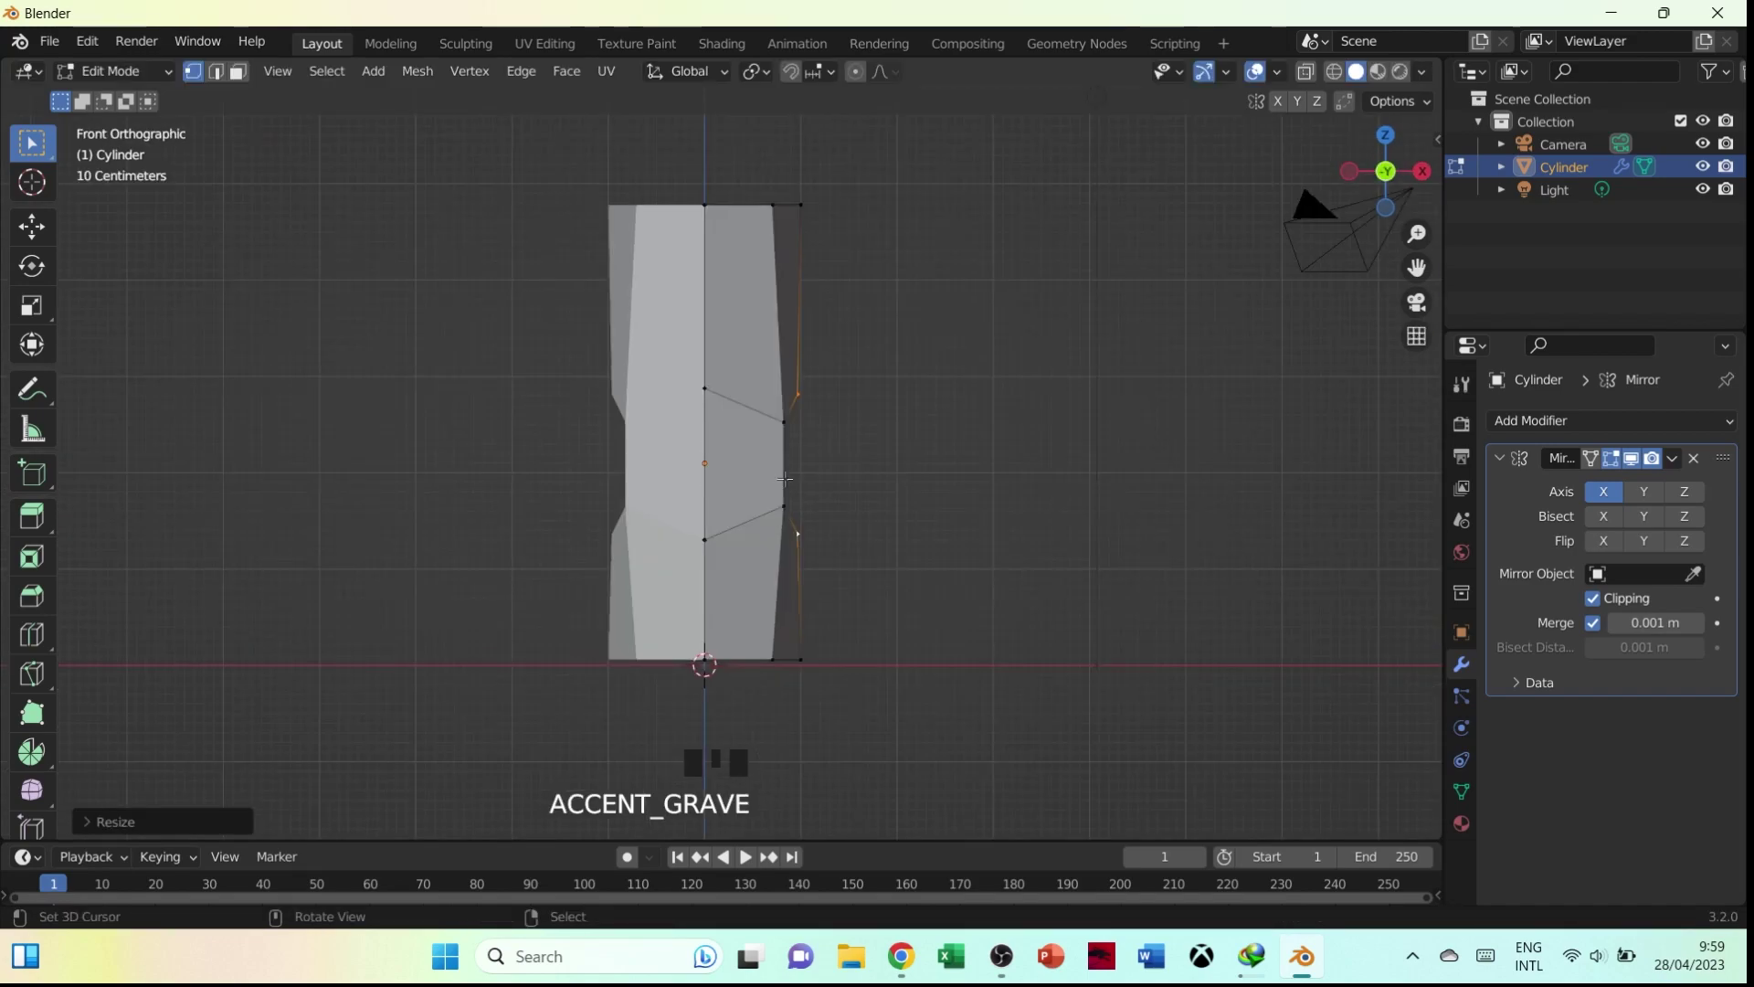
# Select the opening's edge loop and extrude it about 1.86 m outward along X to form the side arms
pyautogui.keyDown('alt'); pyautogui.rightClick(779, 416); pyautogui.keyUp('alt')
pyautogui.keyDown('alt'); pyautogui.rightClick(788, 403); pyautogui.keyUp('alt')
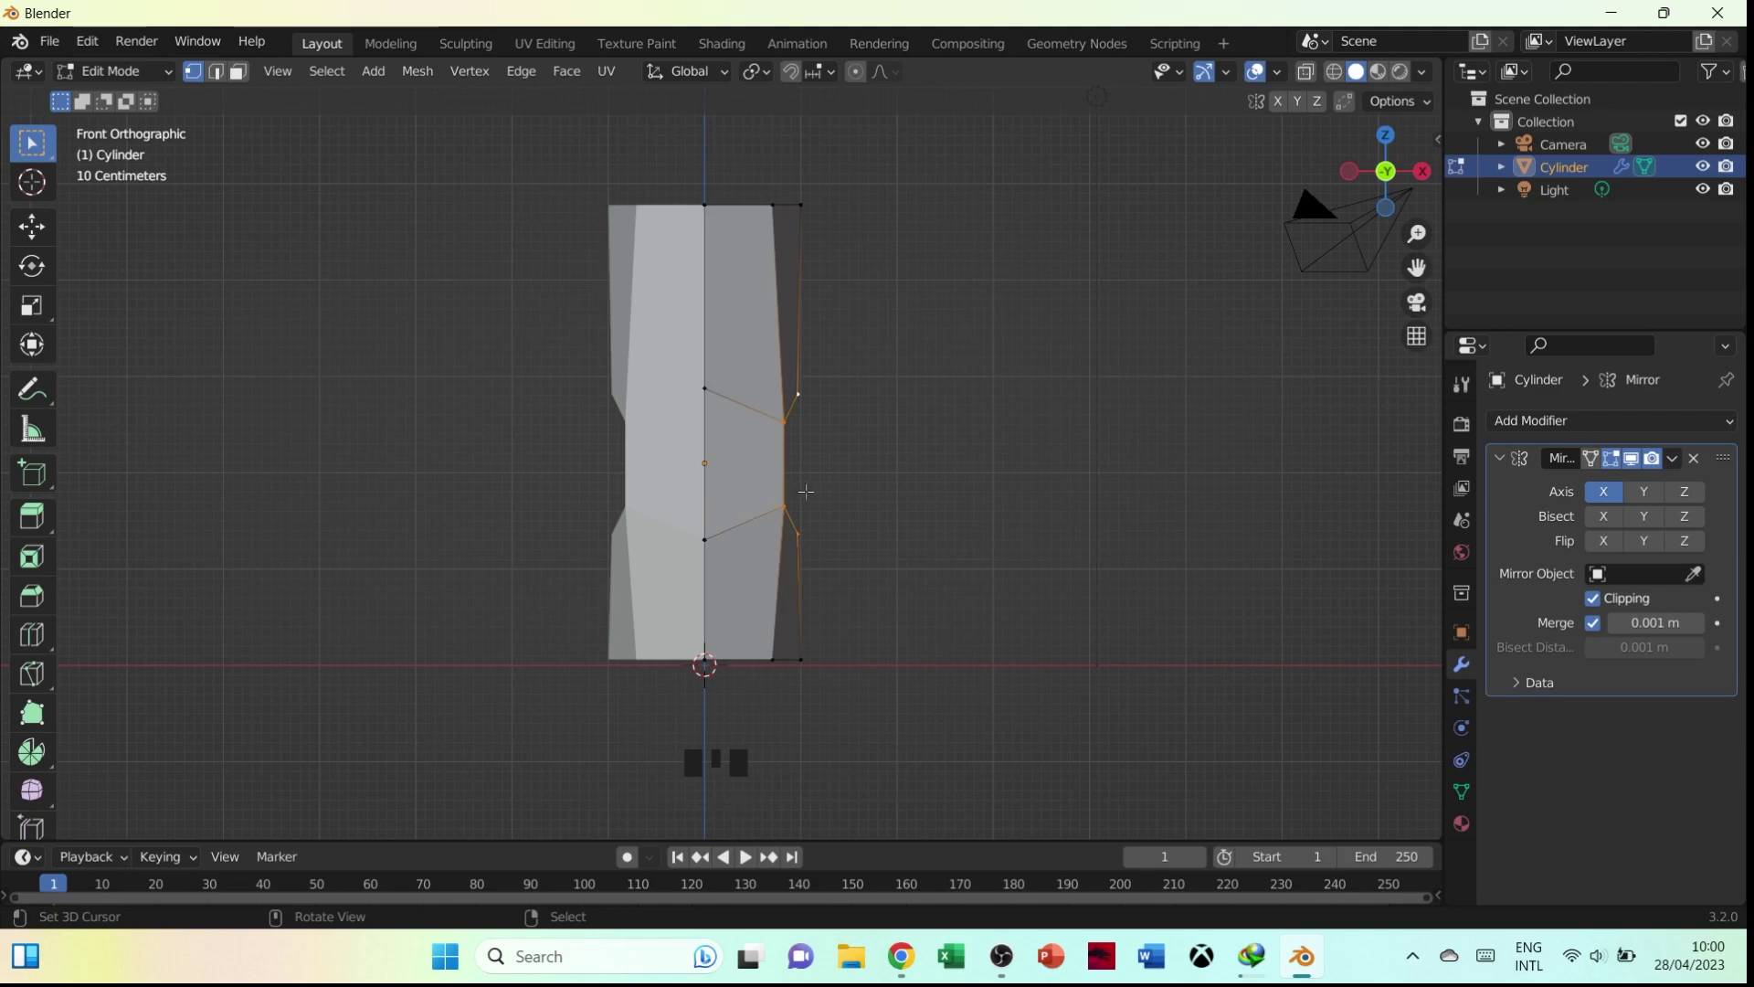
pyautogui.press('e')
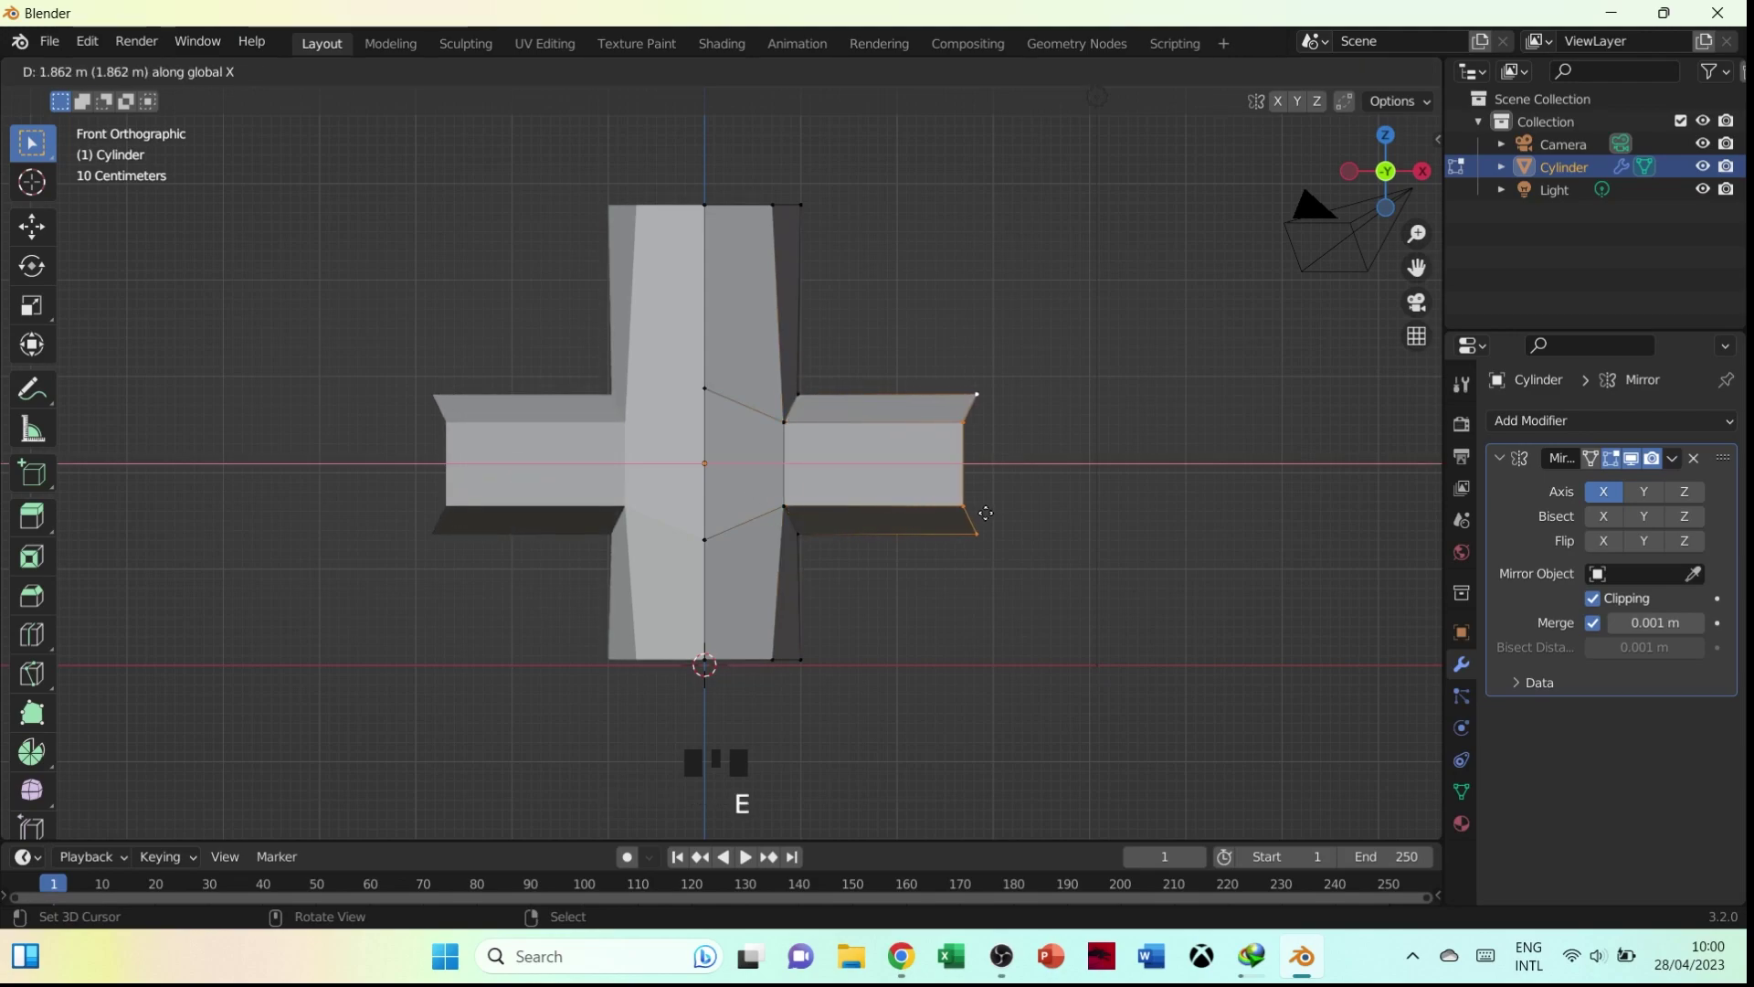
pyautogui.click(986, 513)
# Flatten the arm's end loop along X and move it farther outward along X
pyautogui.scroll(-3, 989, 522)
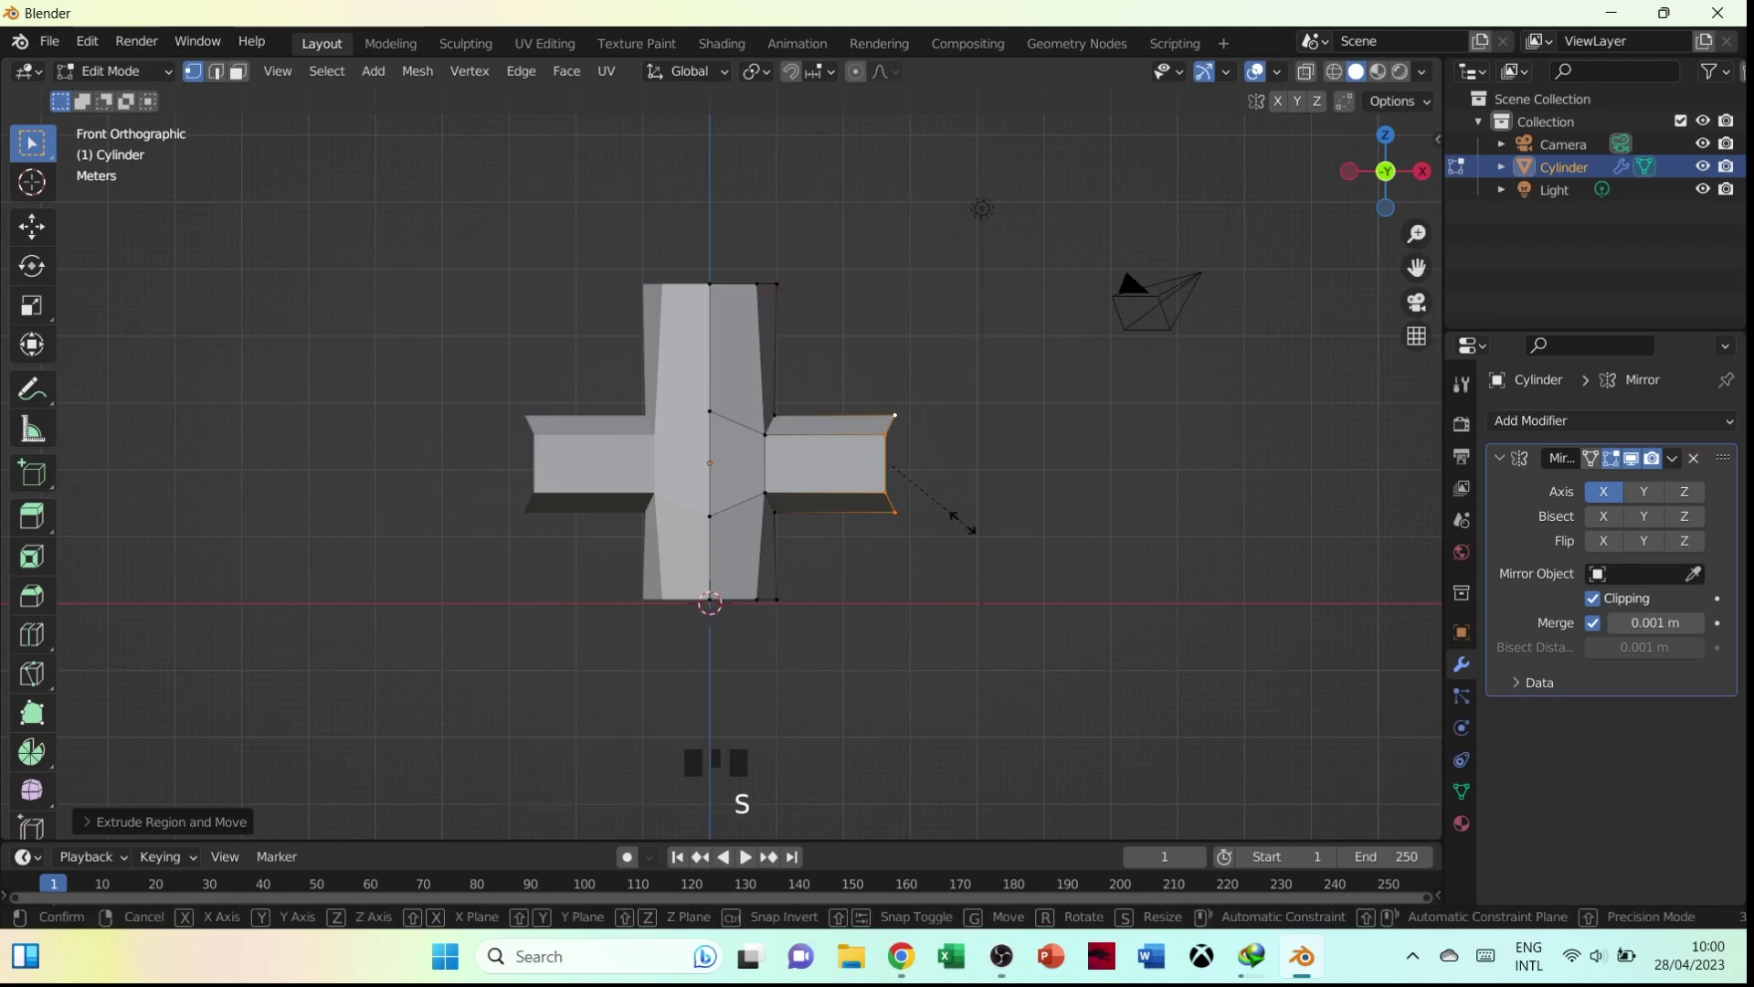
pyautogui.press('s')
pyautogui.click(971, 525)
pyautogui.keyDown('shift'); pyautogui.moveTo(970, 524); pyautogui.dragTo(911, 530, button='middle'); pyautogui.keyUp('shift')
pyautogui.press('g')
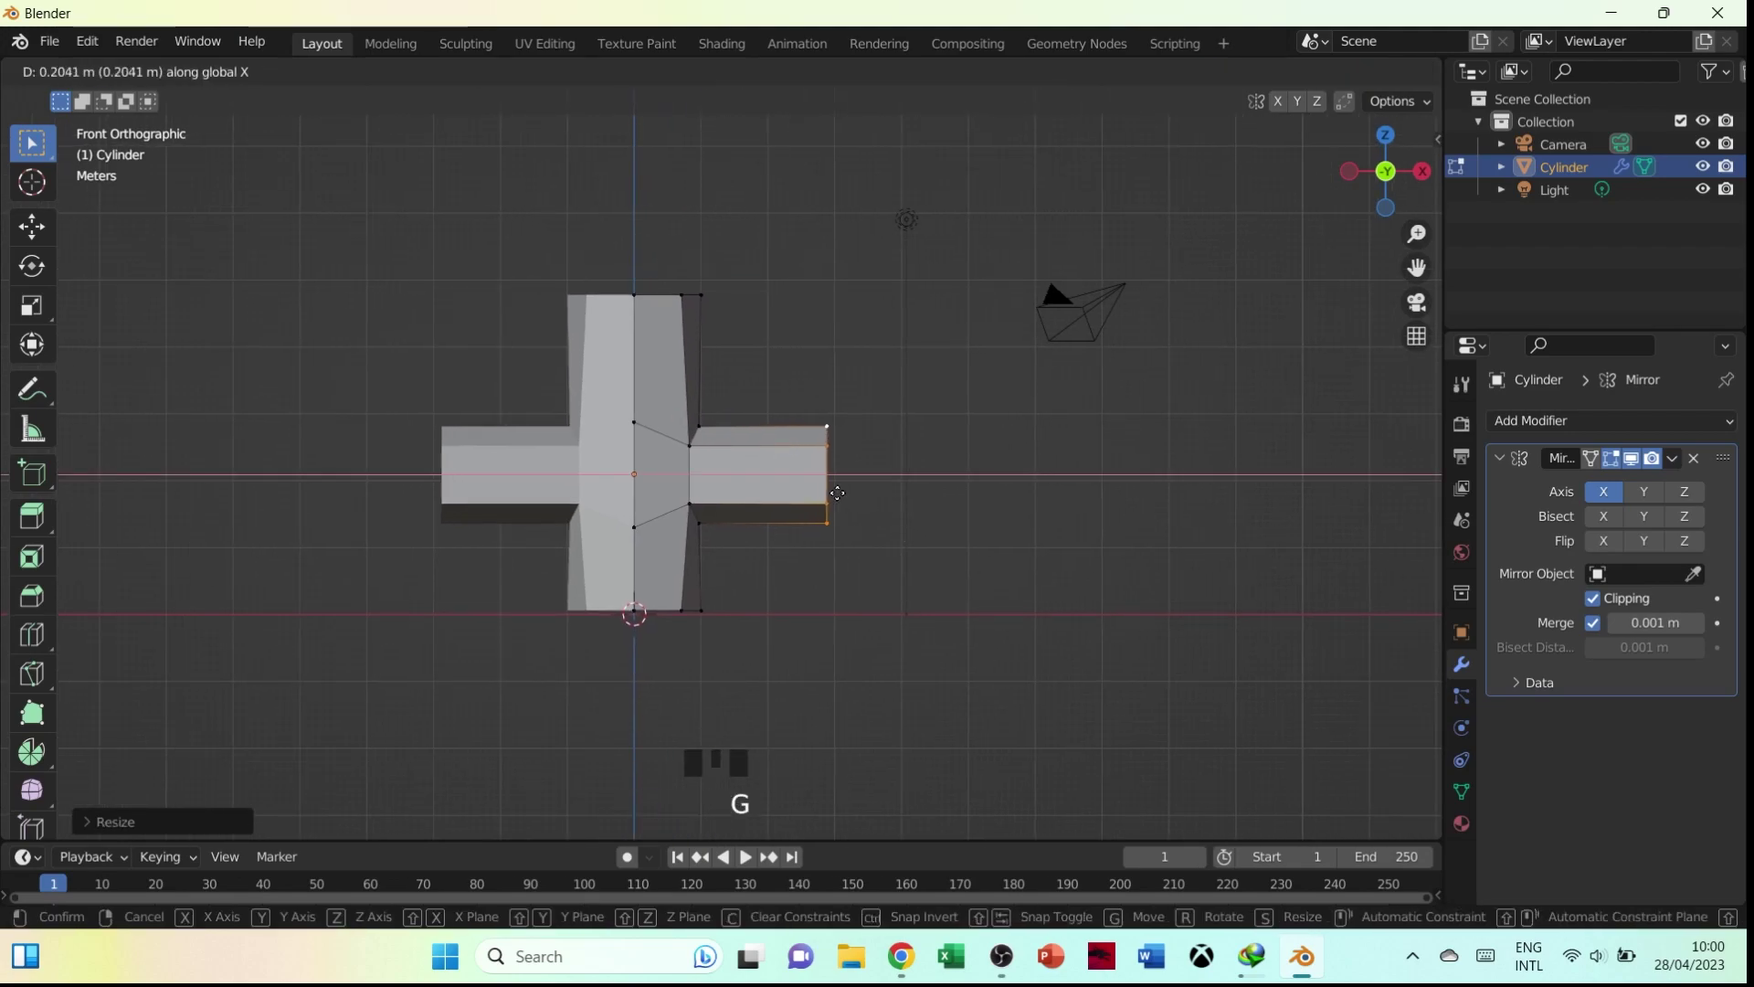
pyautogui.click(861, 495)
# Rotate the arm's end loop about -36° around Y and scale it up slightly
pyautogui.press('r')
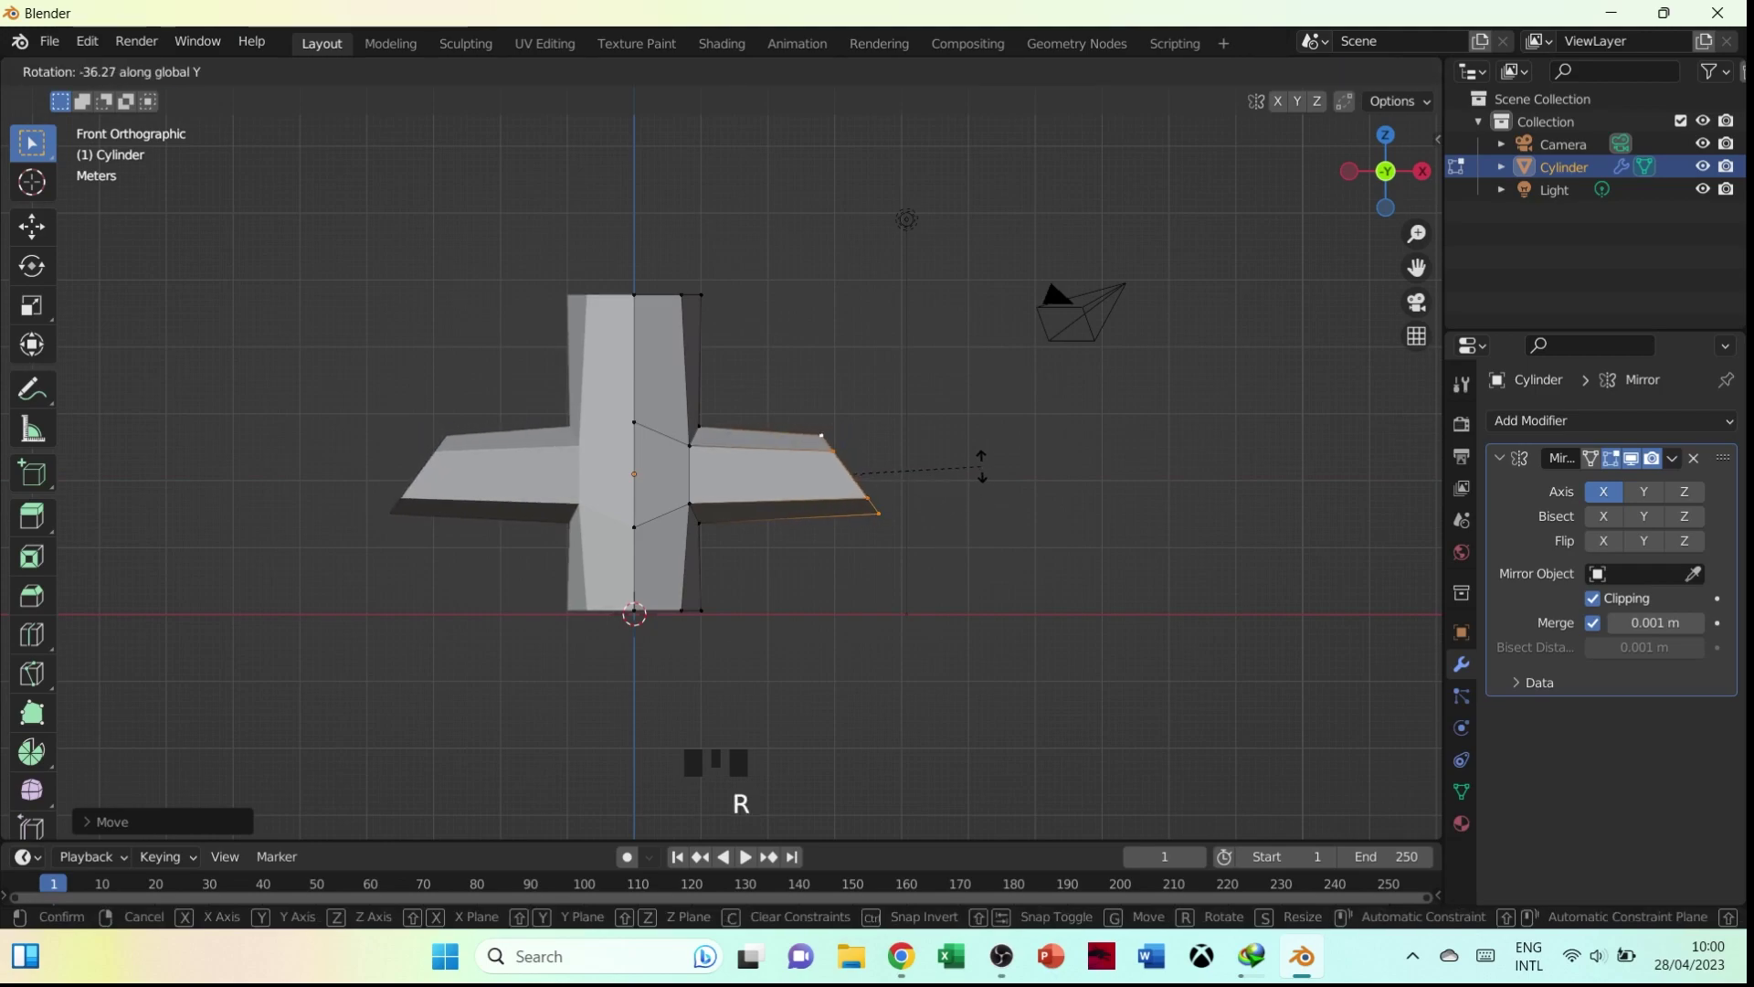
pyautogui.click(981, 466)
pyautogui.press('s')
pyautogui.click(991, 488)
# Move the slanted end loop farther outward and about 0.08 m up, scaling it to about 1.06
pyautogui.press('g')
pyautogui.click(988, 490)
pyautogui.press('g')
pyautogui.click(1009, 490)
pyautogui.press('s')
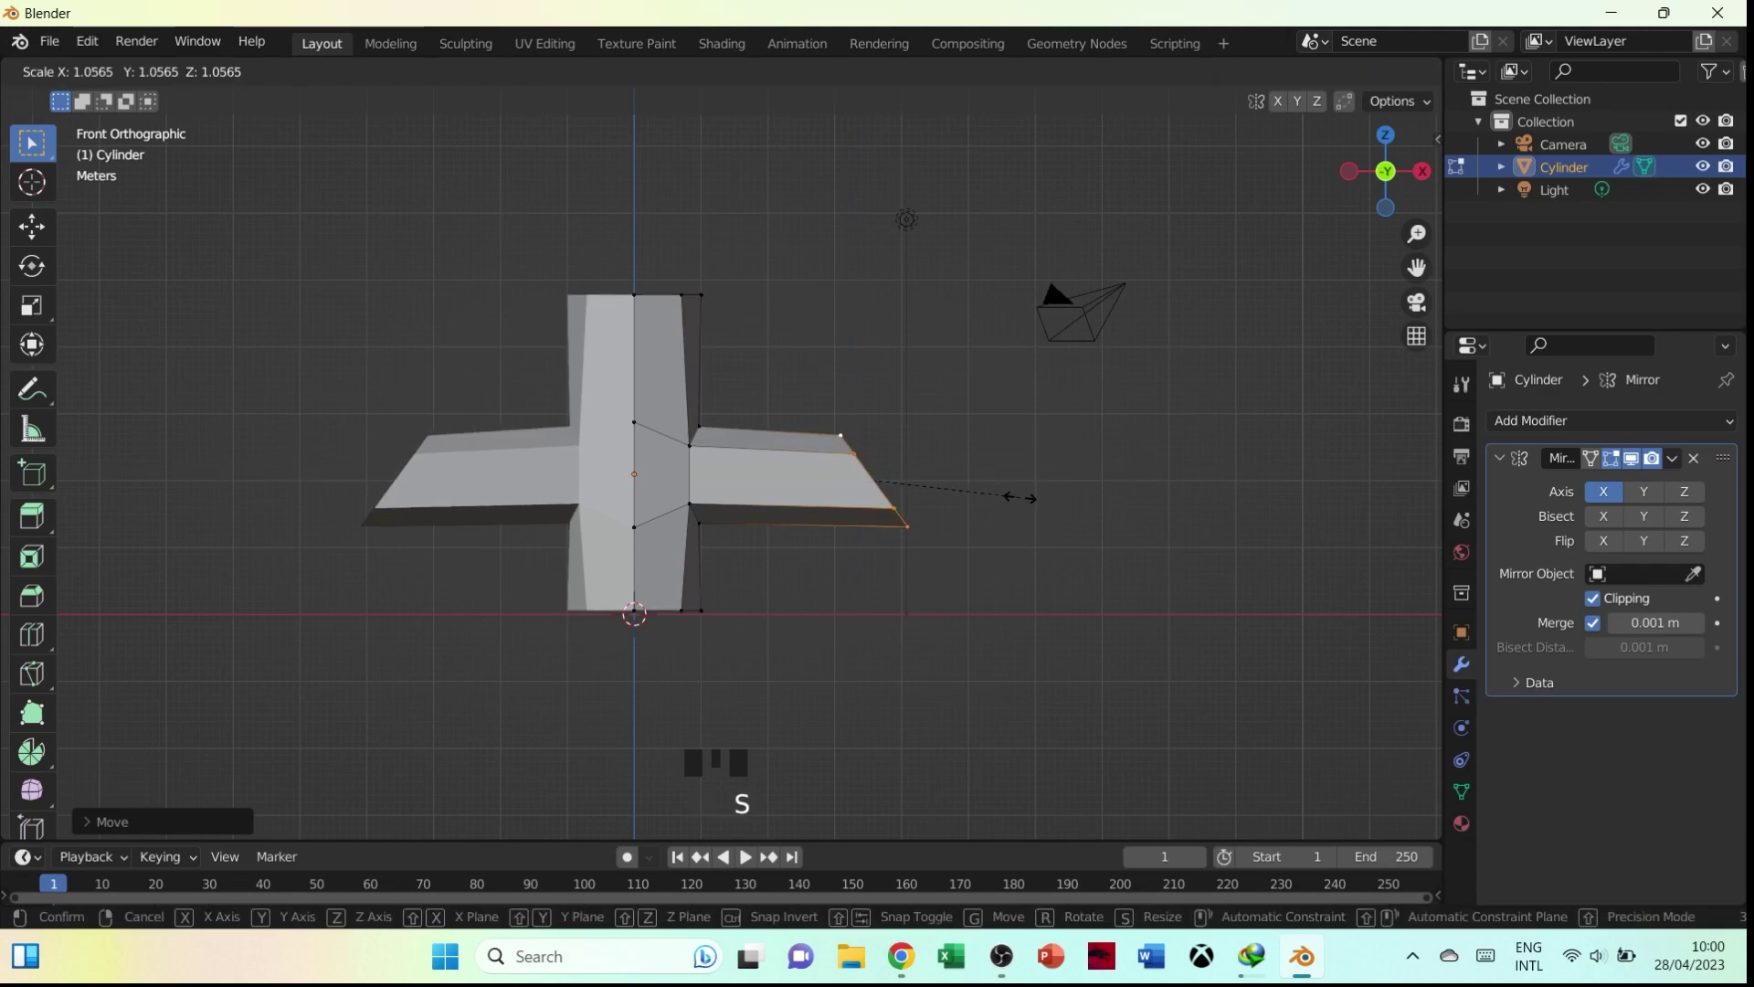
pyautogui.click(1020, 495)
pyautogui.press('g')
pyautogui.press('z')
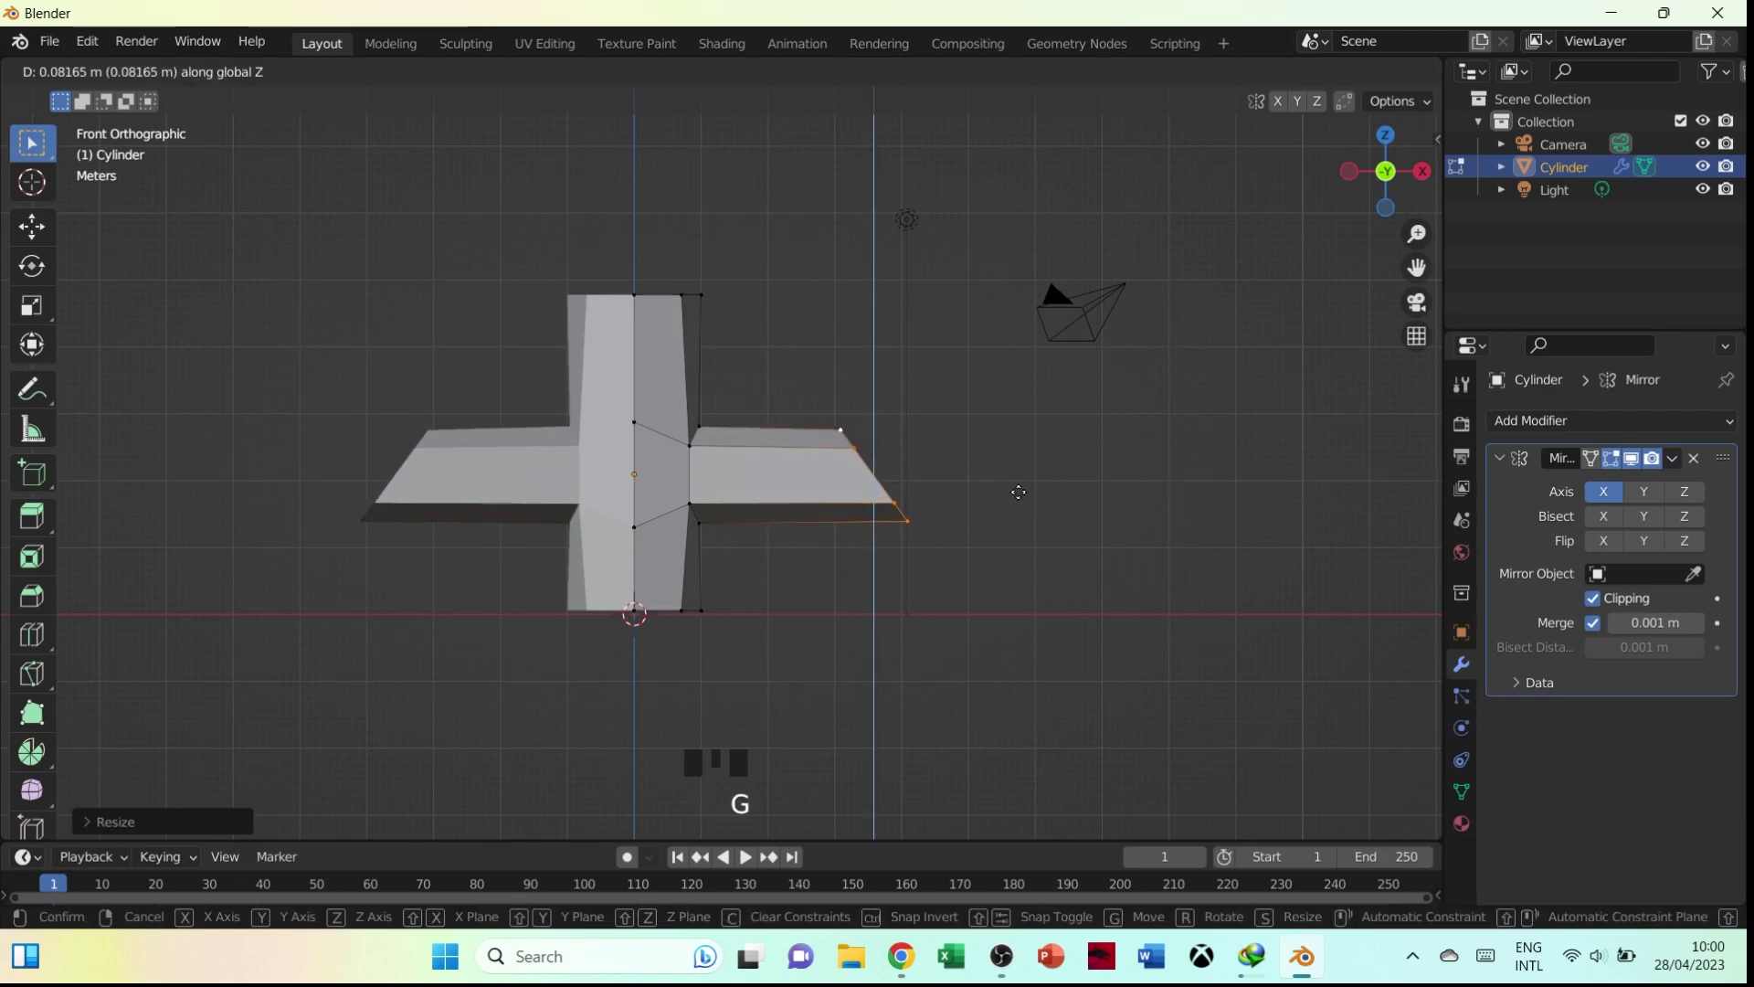
pyautogui.click(1019, 492)
# Extrude the arm's end loop straight upward as a forearm and raise the new loop about 1.1 m more along Z
pyautogui.press('e')
pyautogui.click(913, 347)
pyautogui.scroll(-3, 913, 348)
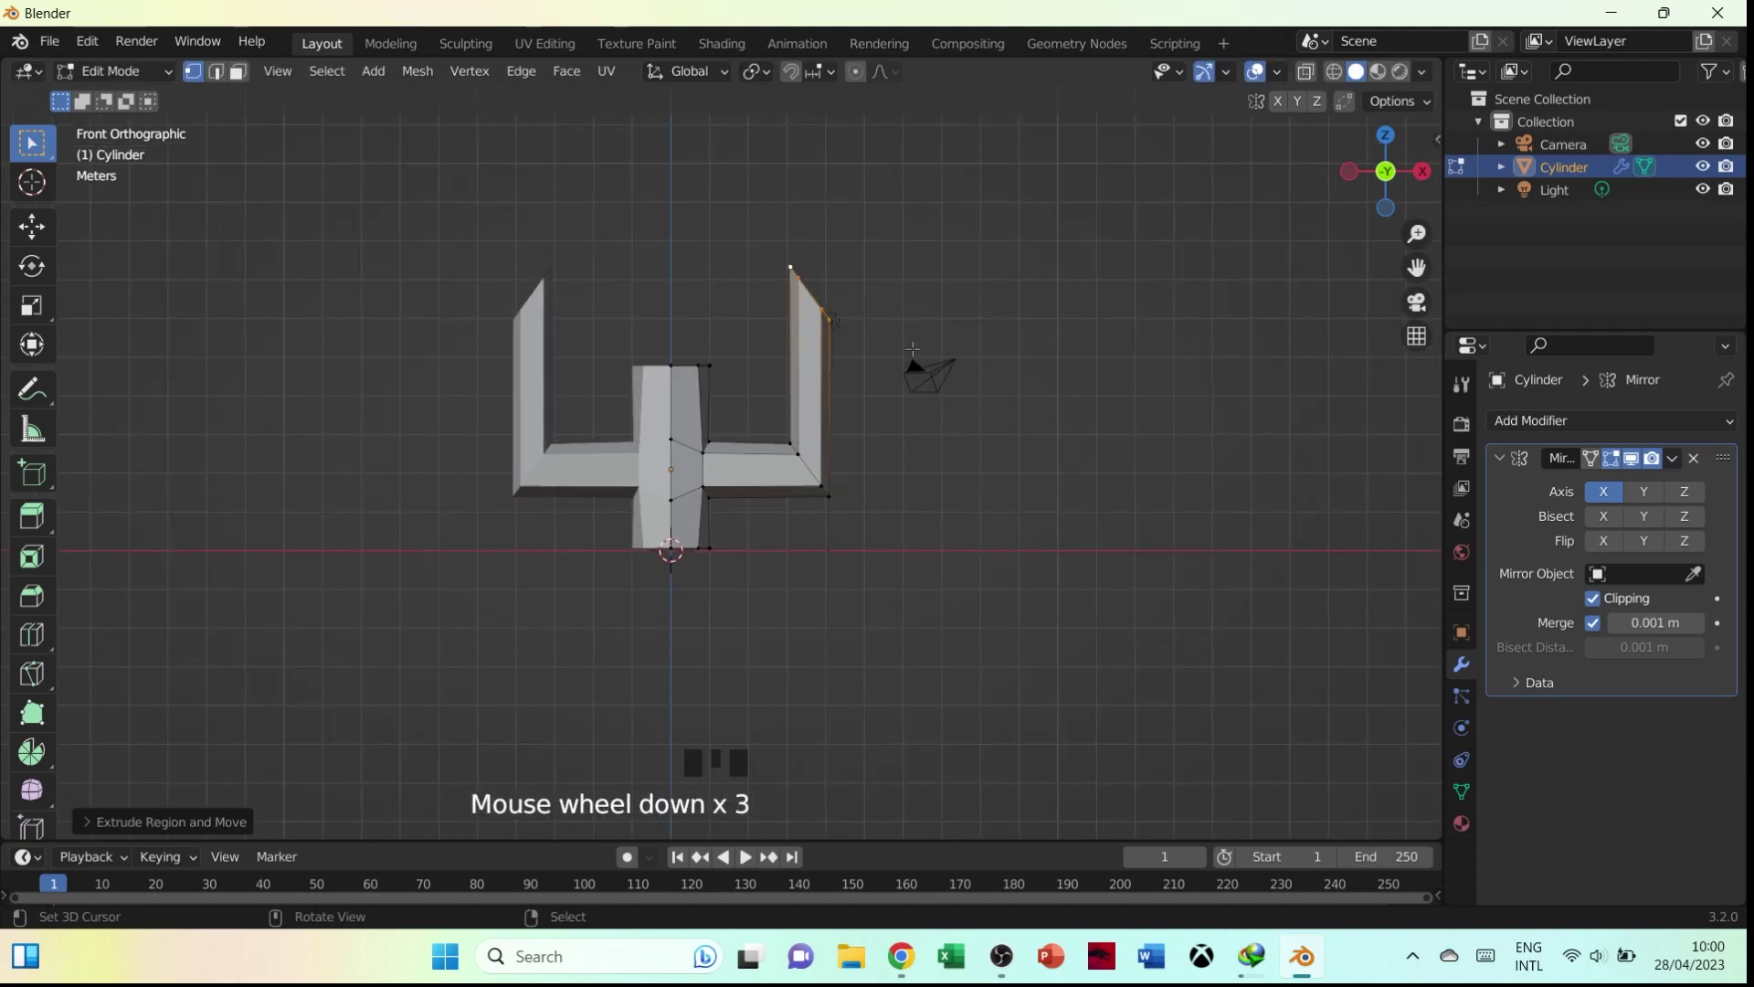
pyautogui.keyDown('shift'); pyautogui.moveTo(896, 391); pyautogui.dragTo(831, 490, button='middle'); pyautogui.keyUp('shift')
pyautogui.scroll(4, 785, 484)
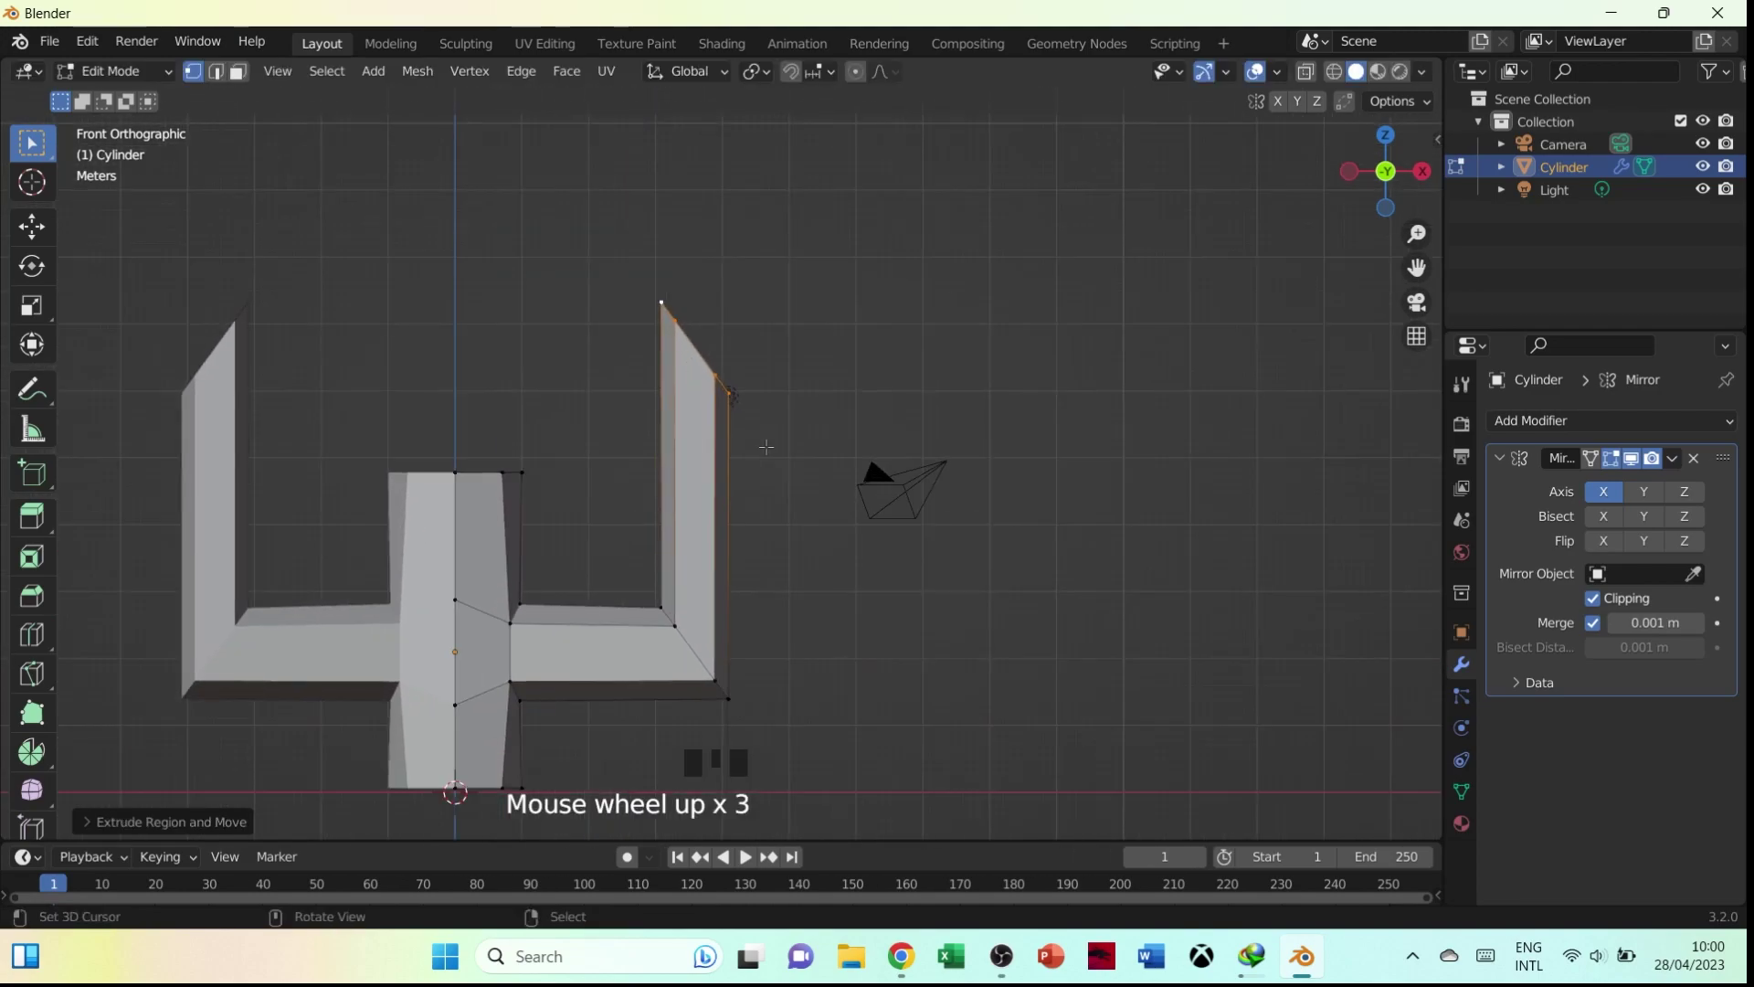
pyautogui.press('g')
pyautogui.press('z')
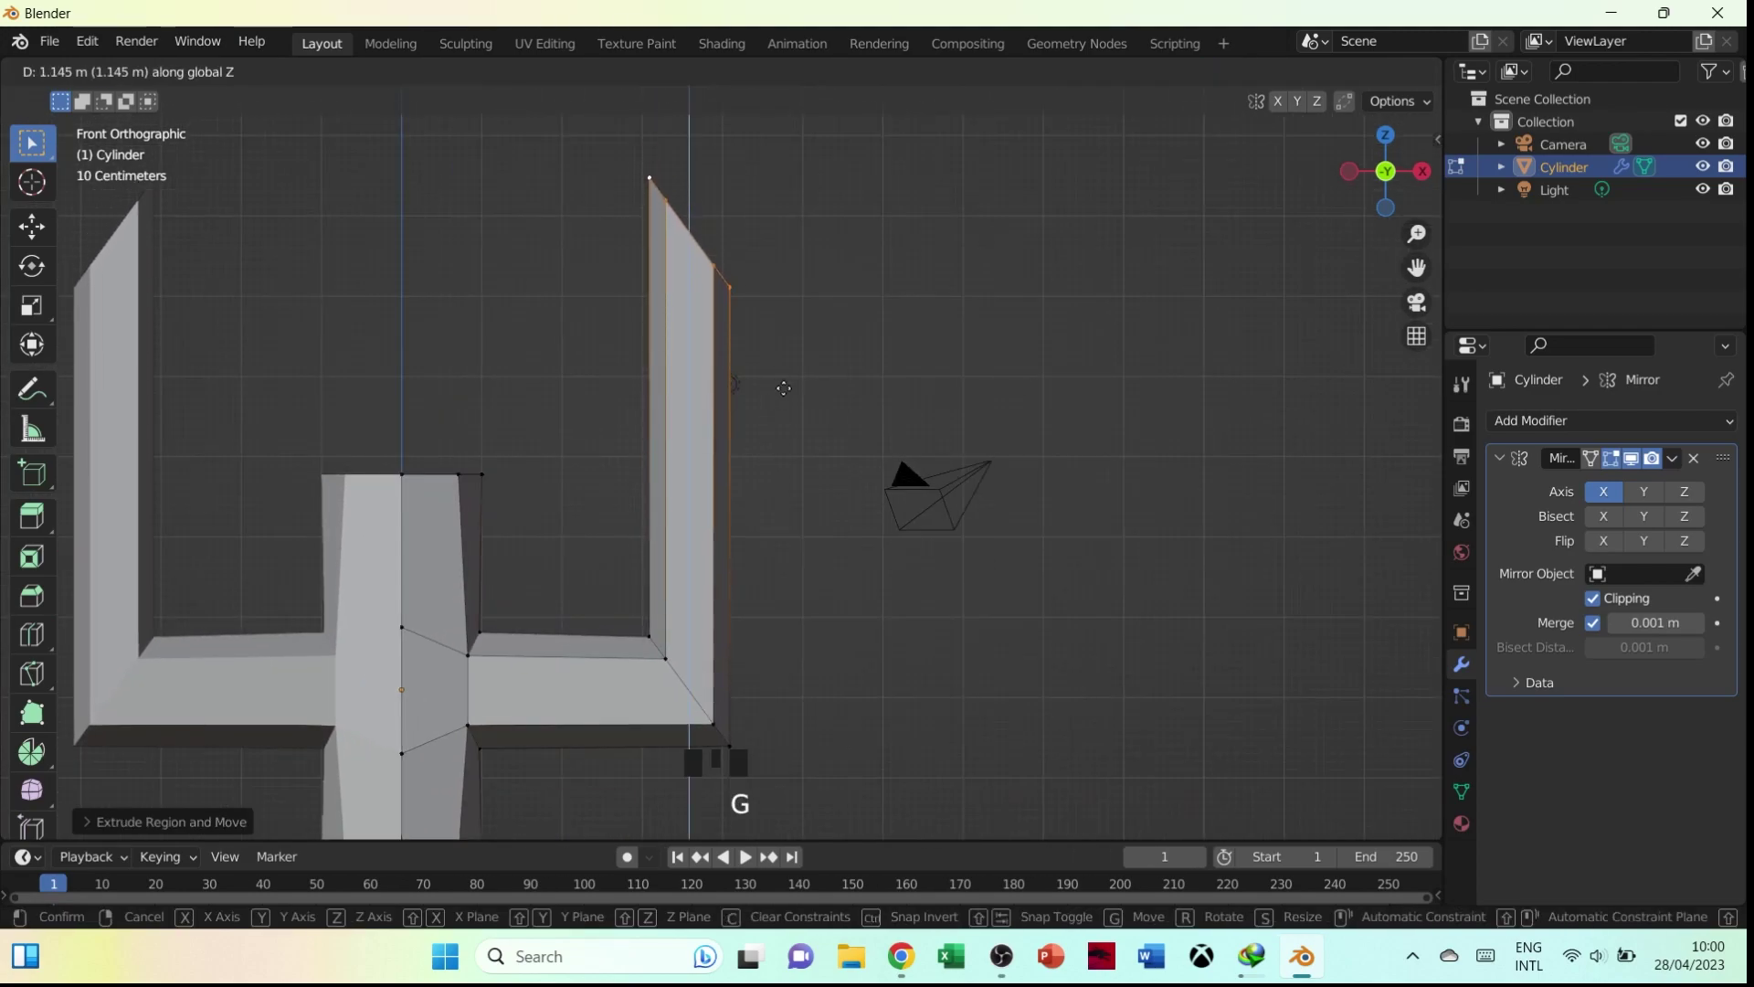
pyautogui.click(780, 394)
# Rotate the forearm's top loop around Y so it slopes up toward the outside, and narrow it along Y
pyautogui.press('r')
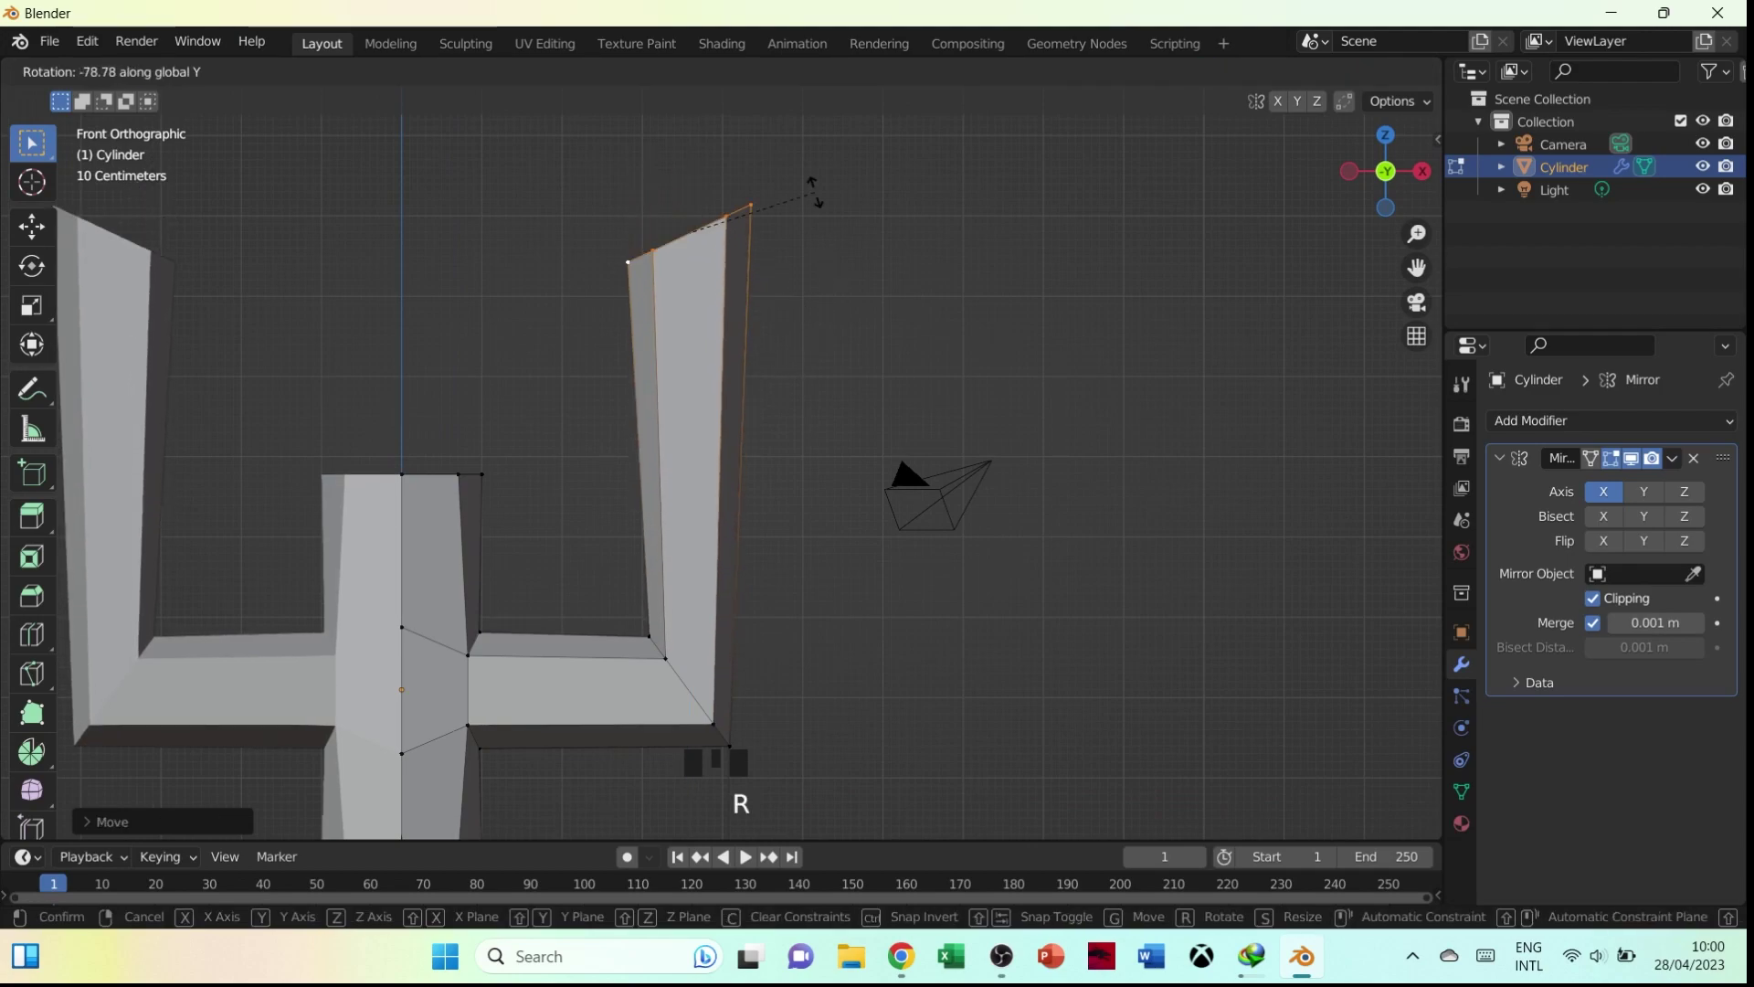
pyautogui.click(745, 173)
pyautogui.scroll(-3, 850, 498)
pyautogui.moveTo(849, 498); pyautogui.dragTo(823, 452, button='middle')
pyautogui.press('s')
pyautogui.press('y')
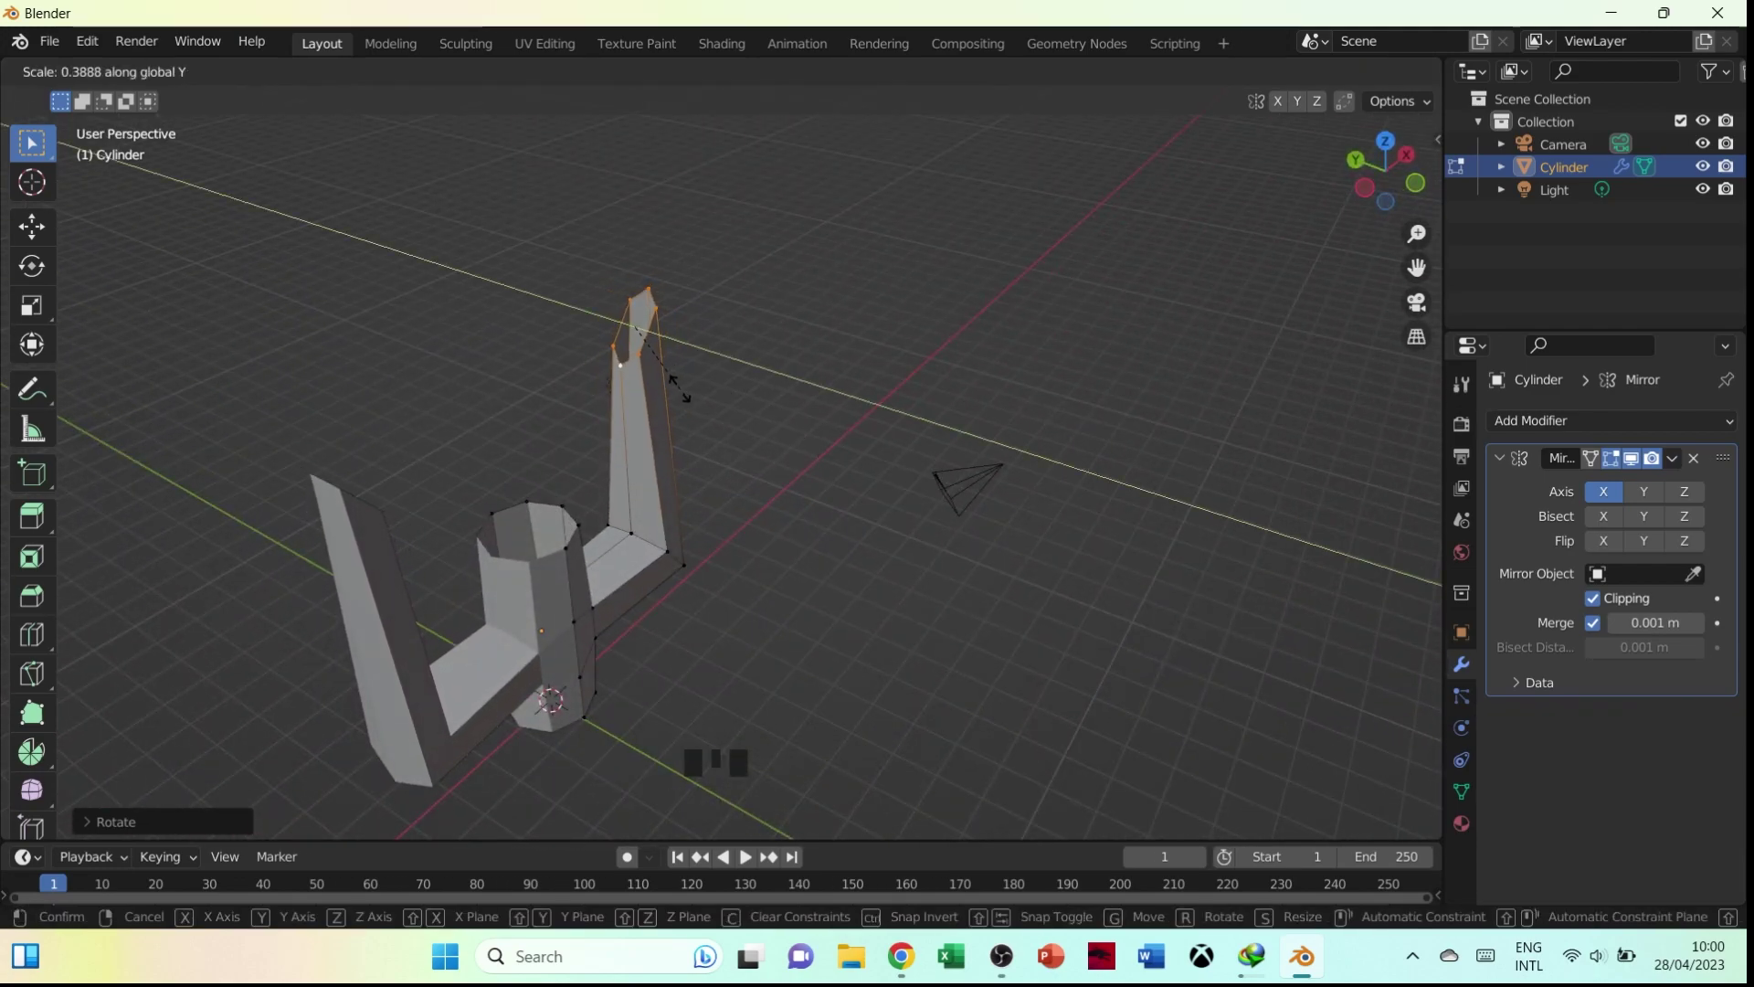
pyautogui.click(663, 382)
# Extrude the forearm's top loop slightly upward along Z and scale the new loop to about twice its size
pyautogui.press('e')
pyautogui.press('z')
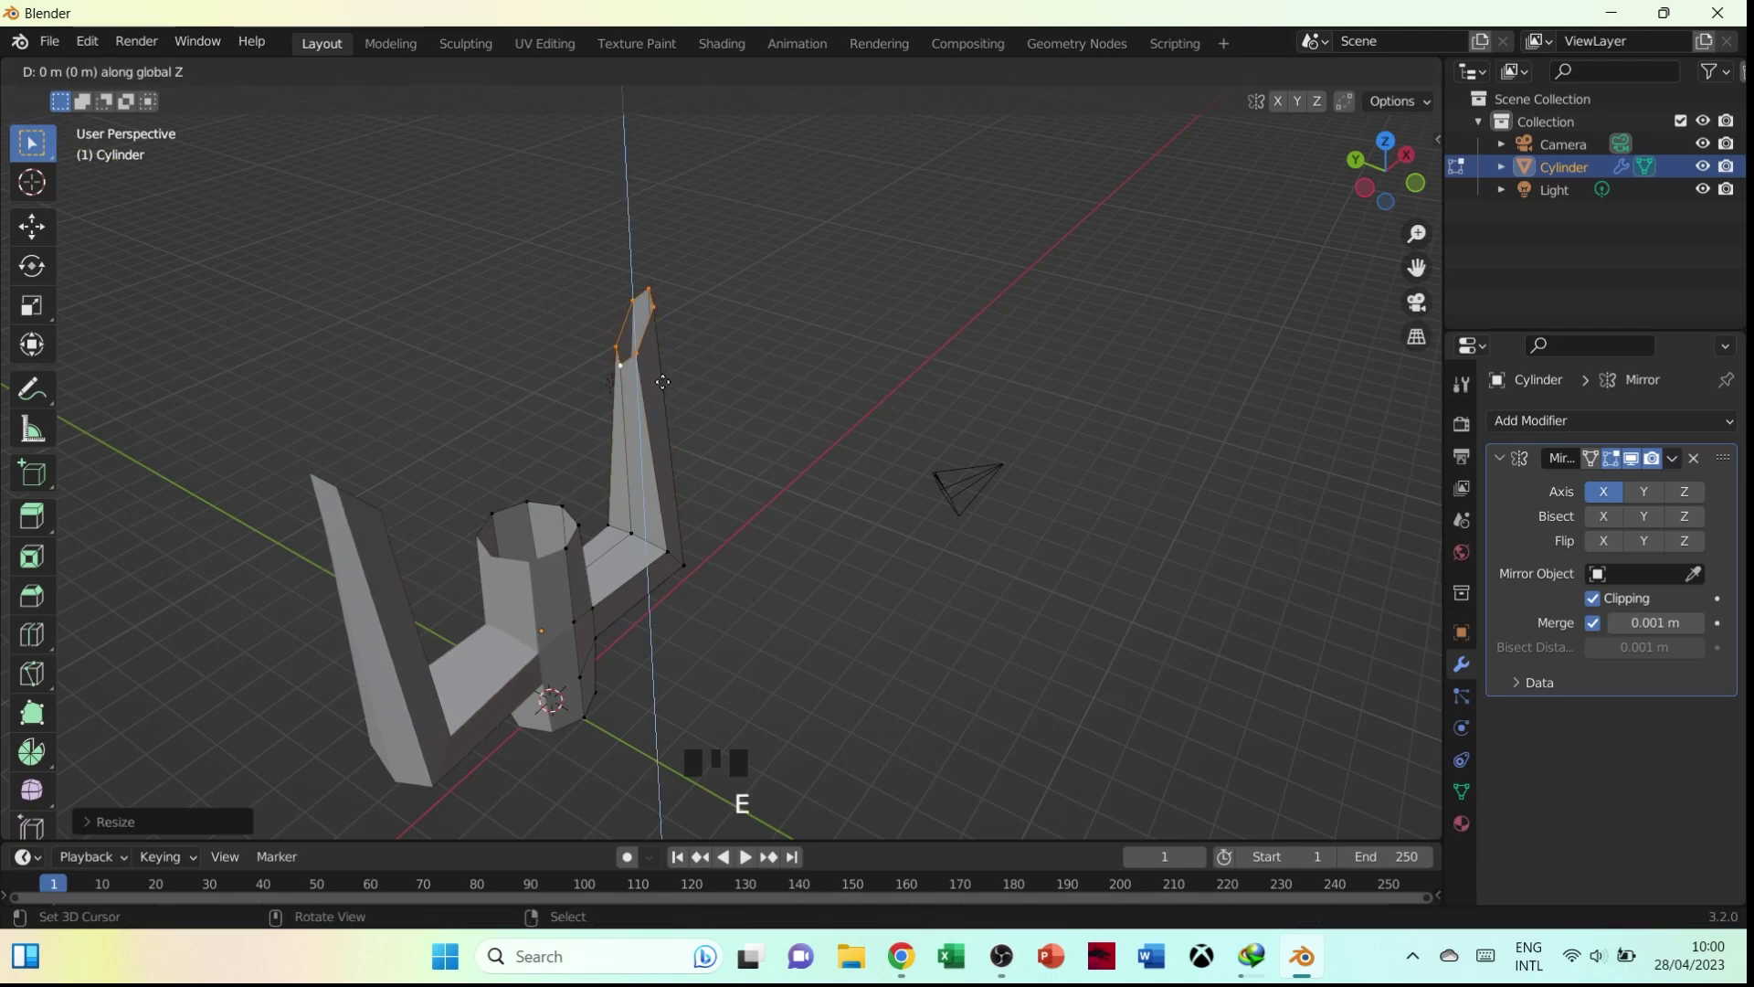
pyautogui.click(664, 365)
pyautogui.press('`')
pyautogui.click(606, 304)
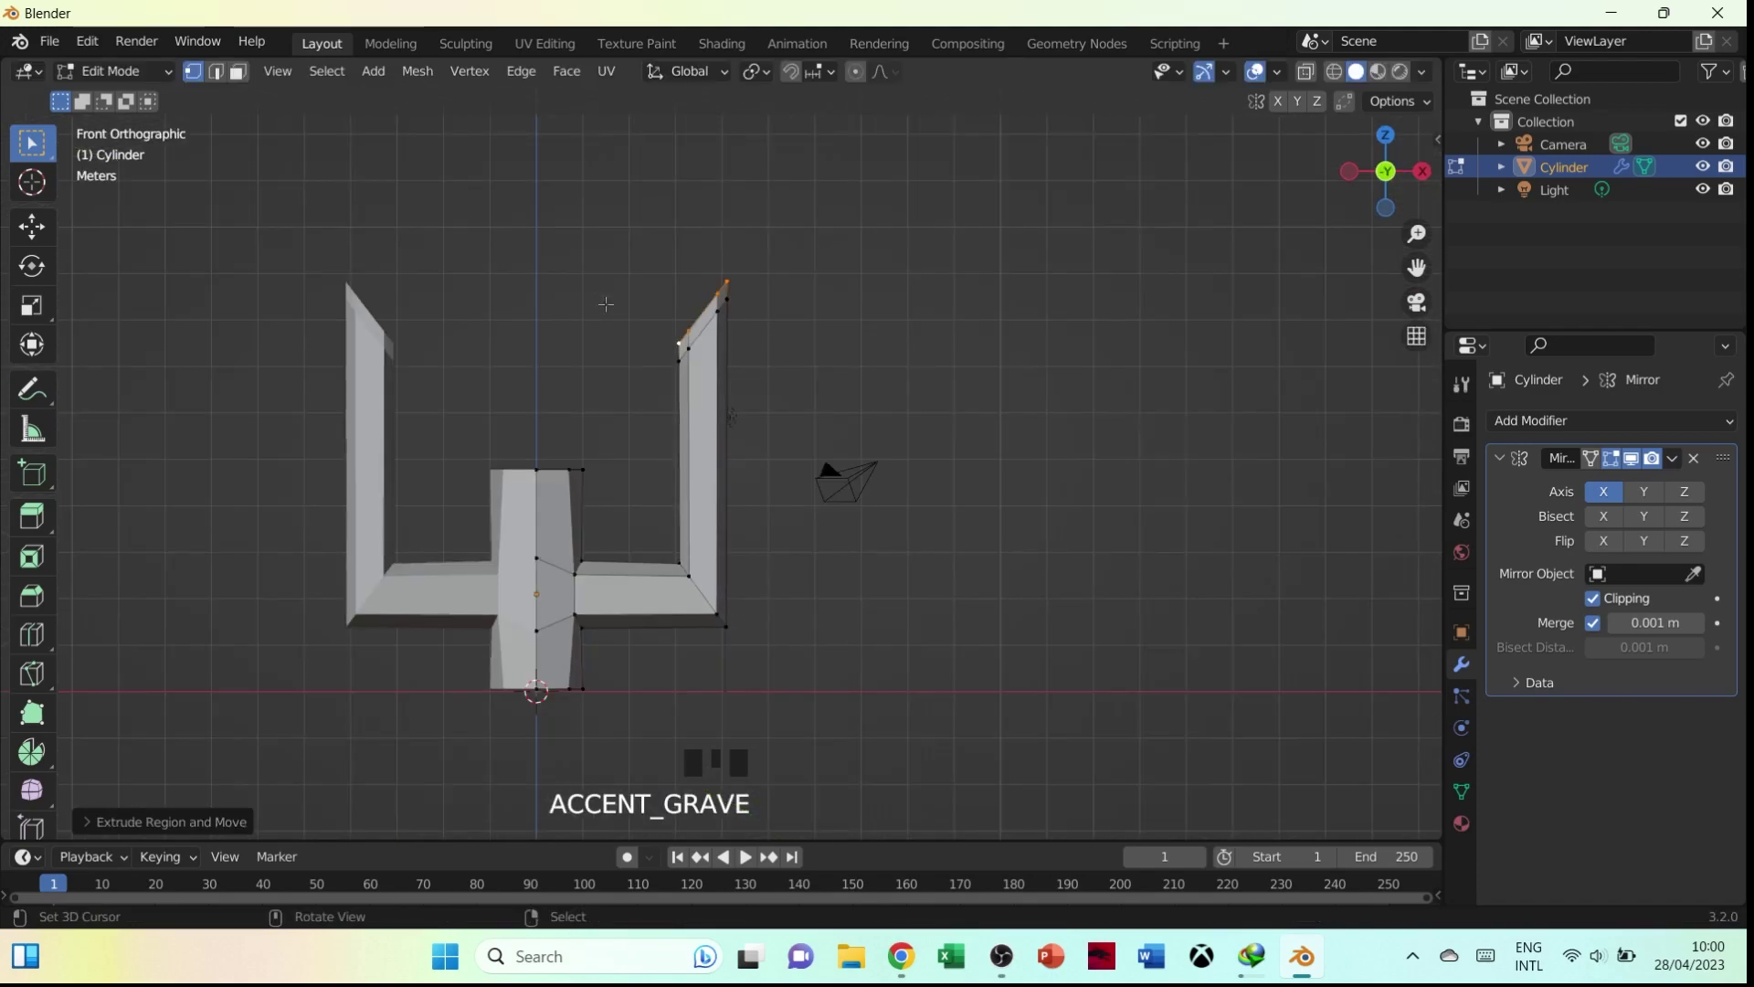
pyautogui.scroll(4, 606, 304)
pyautogui.keyDown('shift'); pyautogui.moveTo(606, 304); pyautogui.dragTo(695, 416, button='middle'); pyautogui.keyUp('shift')
pyautogui.press('s')
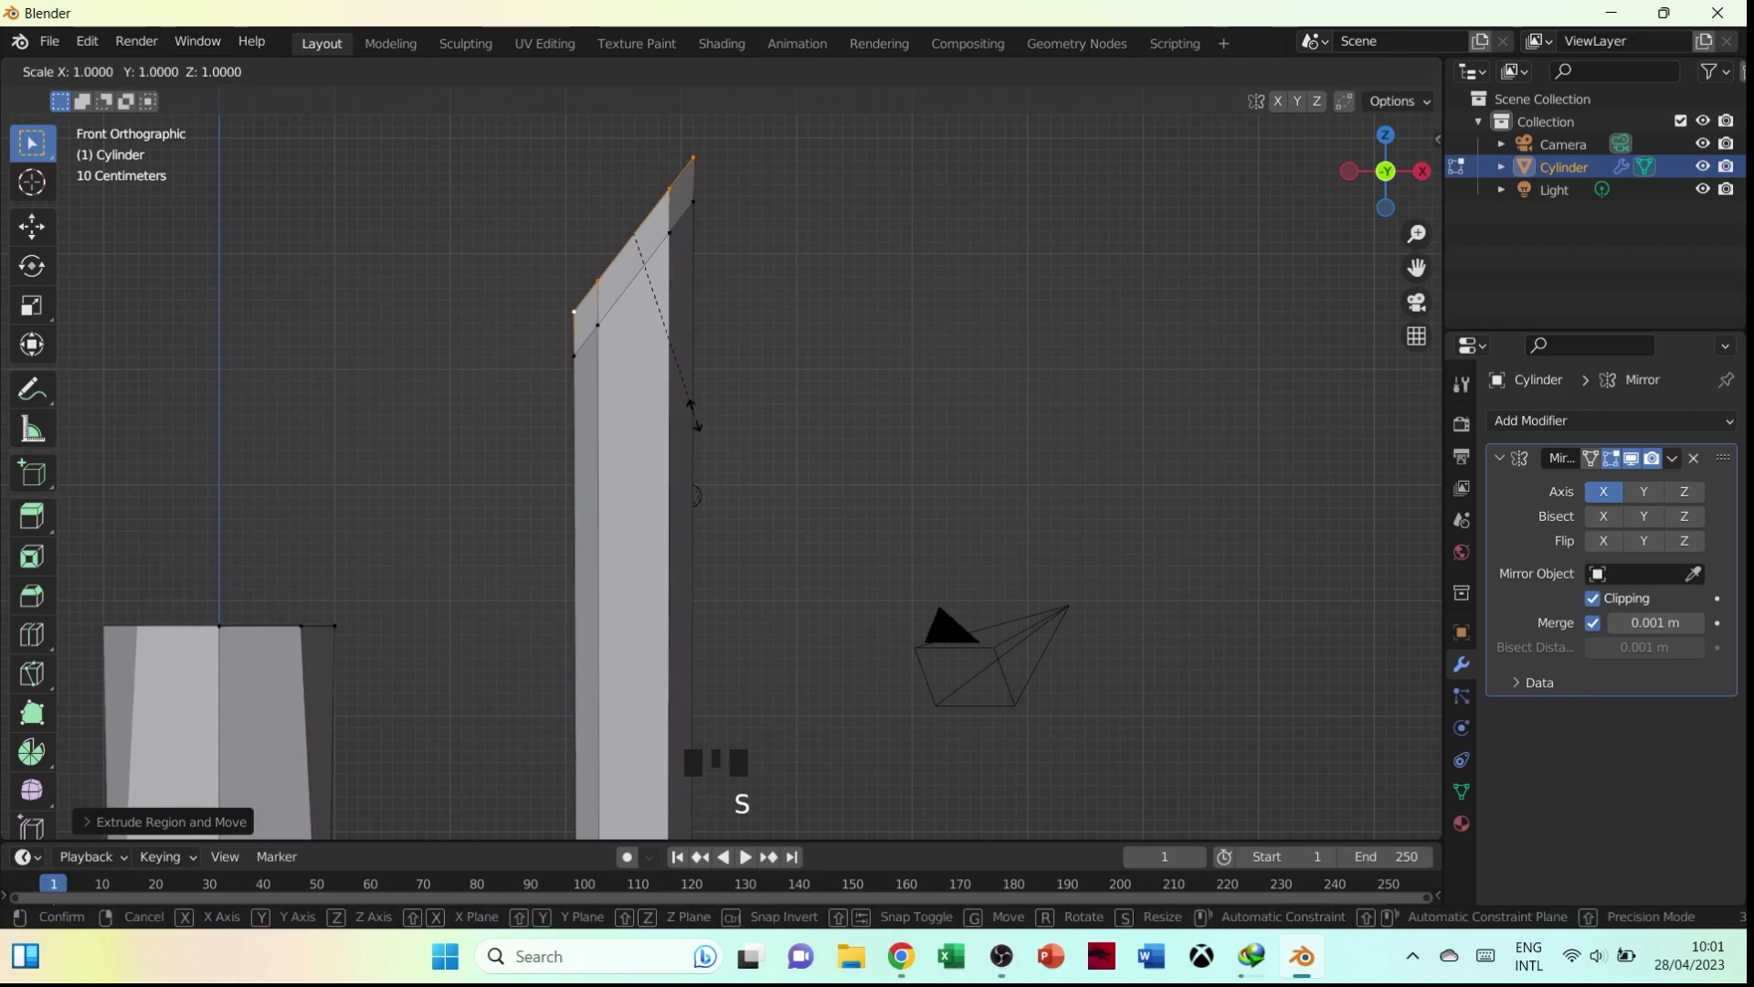
pyautogui.press('x')
pyautogui.rightClick(802, 435)
pyautogui.press('s')
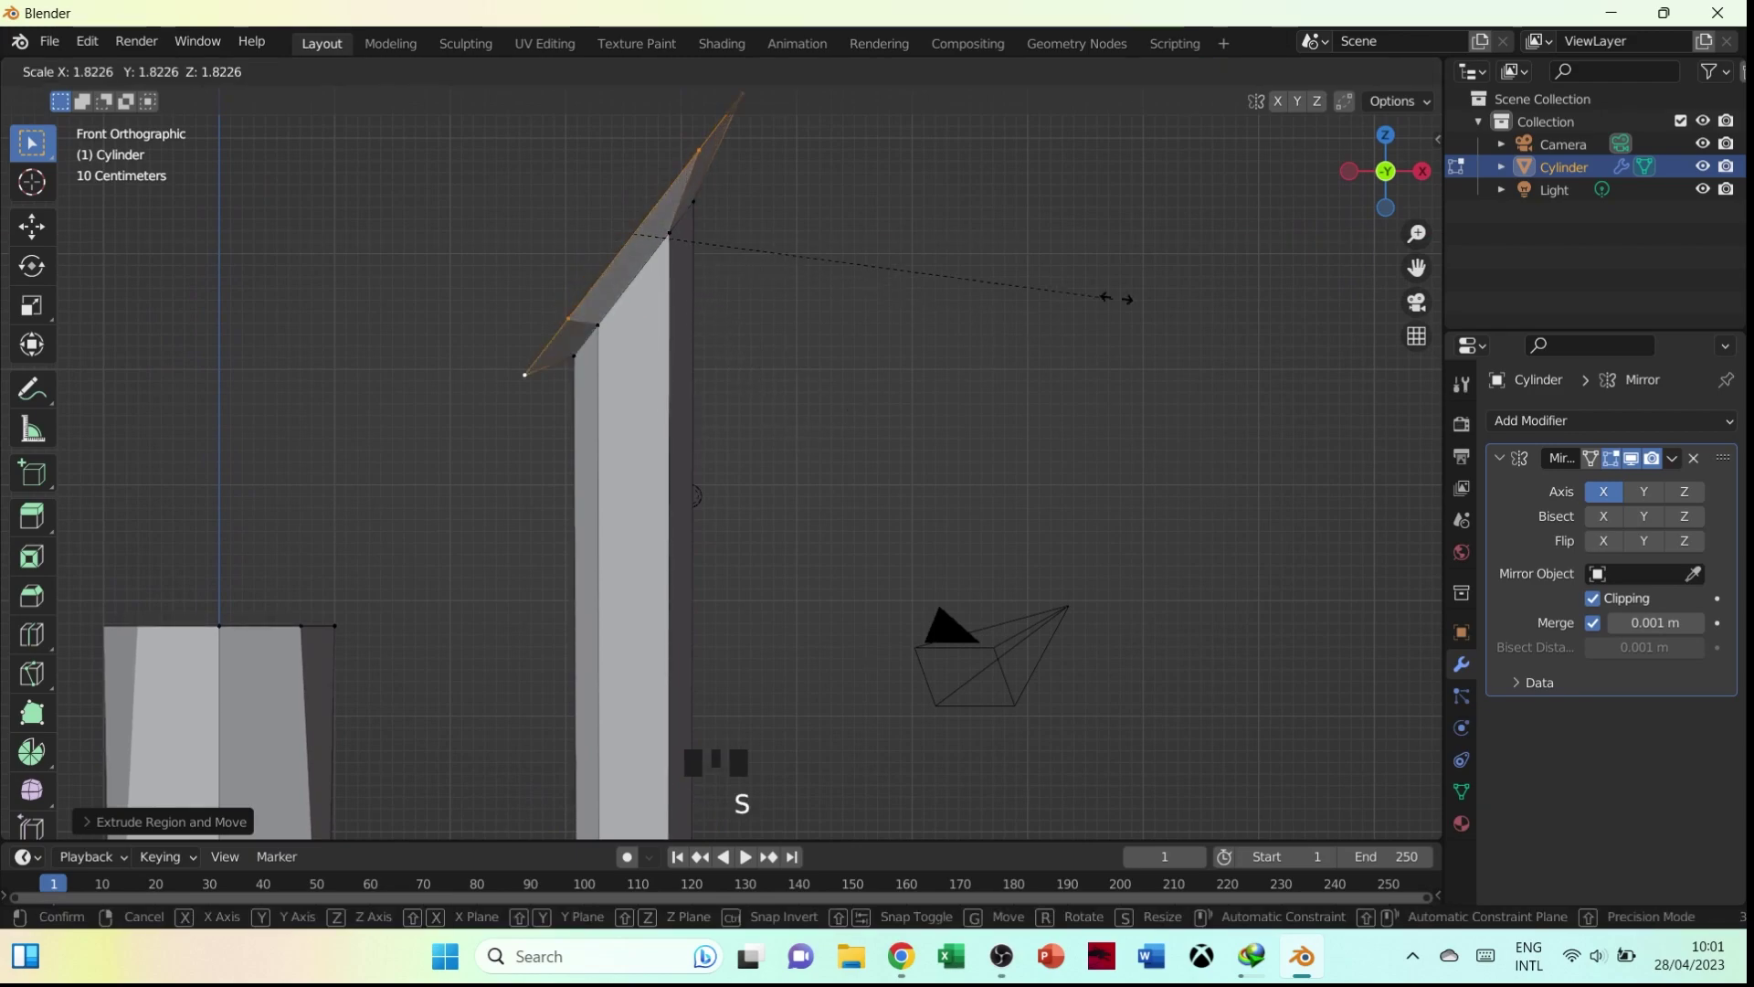
pyautogui.click(1160, 279)
# Fill the middle of the forearm's open end with a face between its four side vertices
pyautogui.scroll(-5, 467, 401)
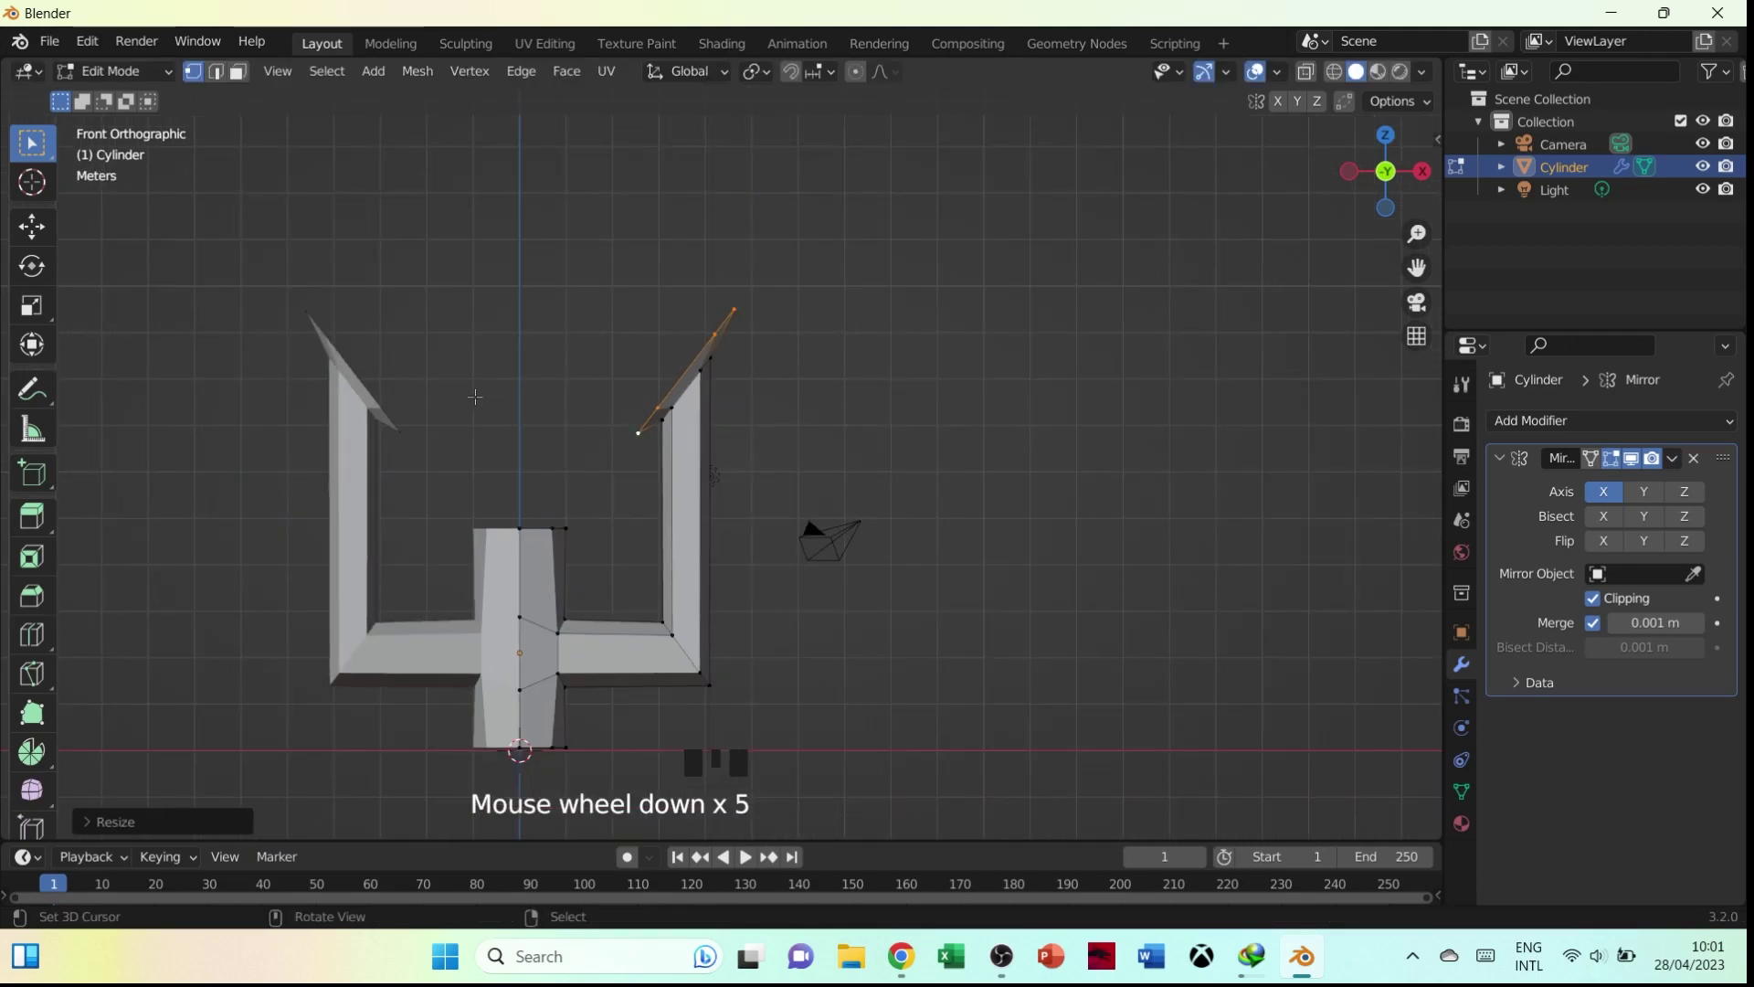
pyautogui.moveTo(478, 395); pyautogui.dragTo(639, 393, button='middle')
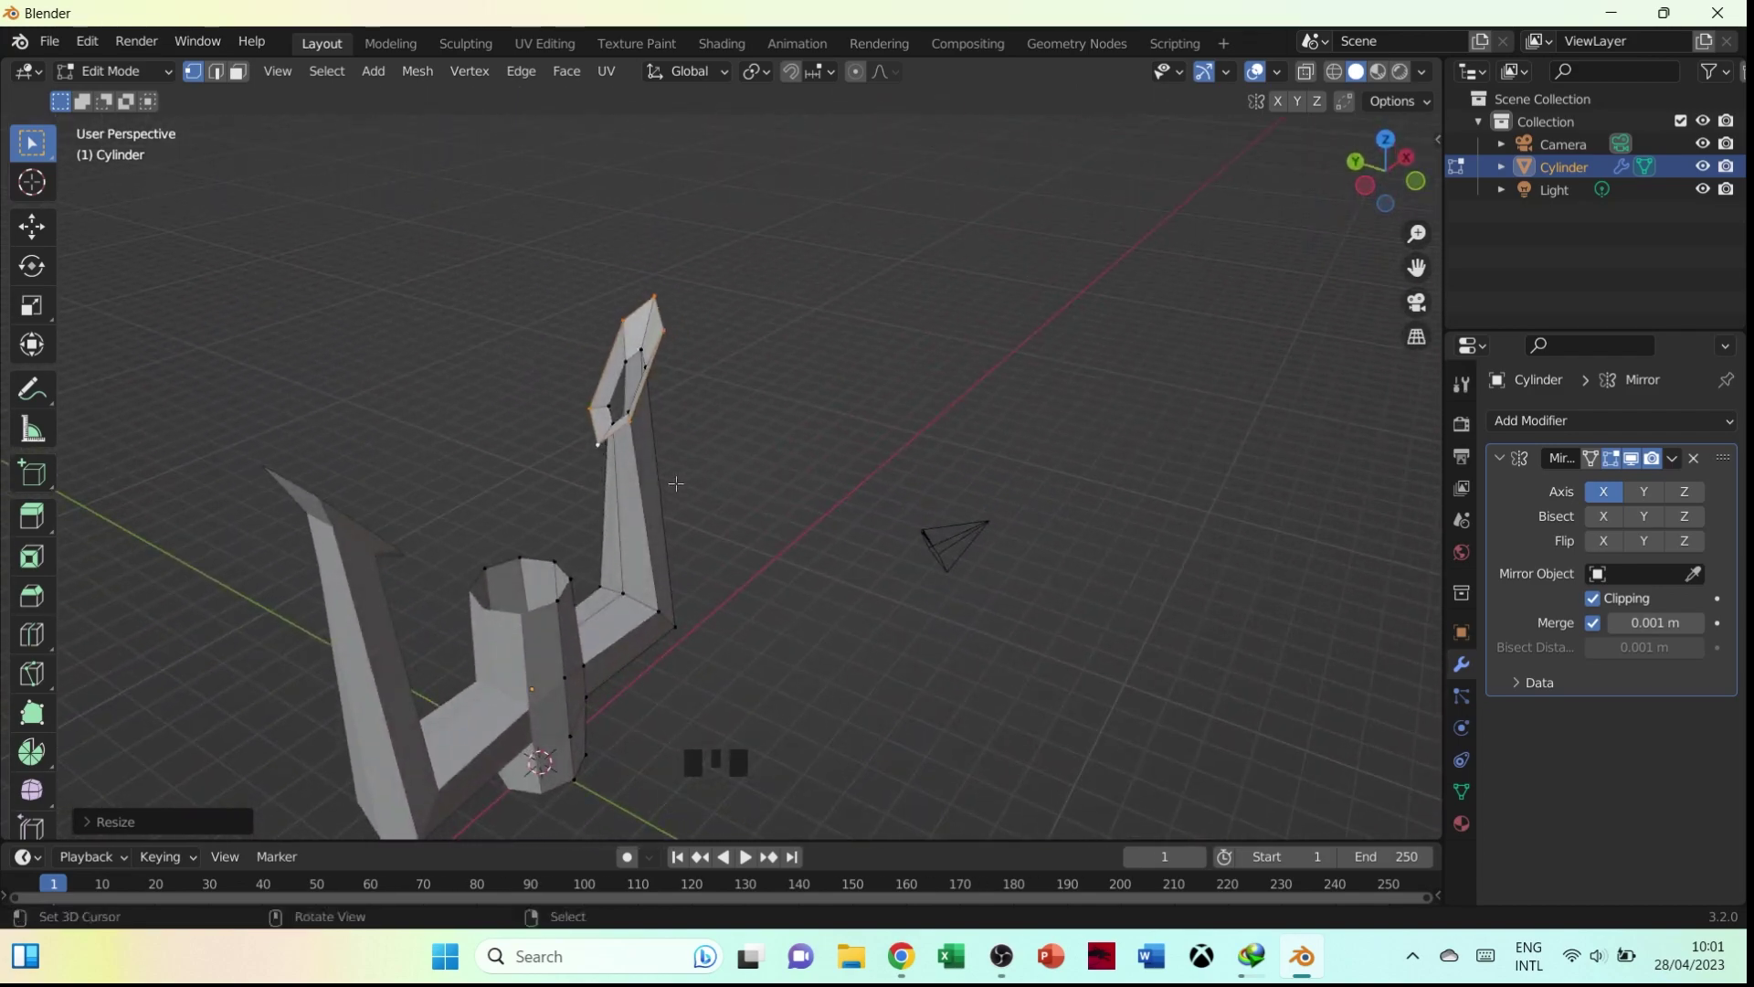
pyautogui.scroll(4, 627, 386)
pyautogui.rightClick(500, 196)
pyautogui.keyDown('shift'); pyautogui.rightClick(523, 370); pyautogui.keyUp('shift')
pyautogui.keyDown('shift'); pyautogui.rightClick(524, 370); pyautogui.keyUp('shift')
pyautogui.press('f')
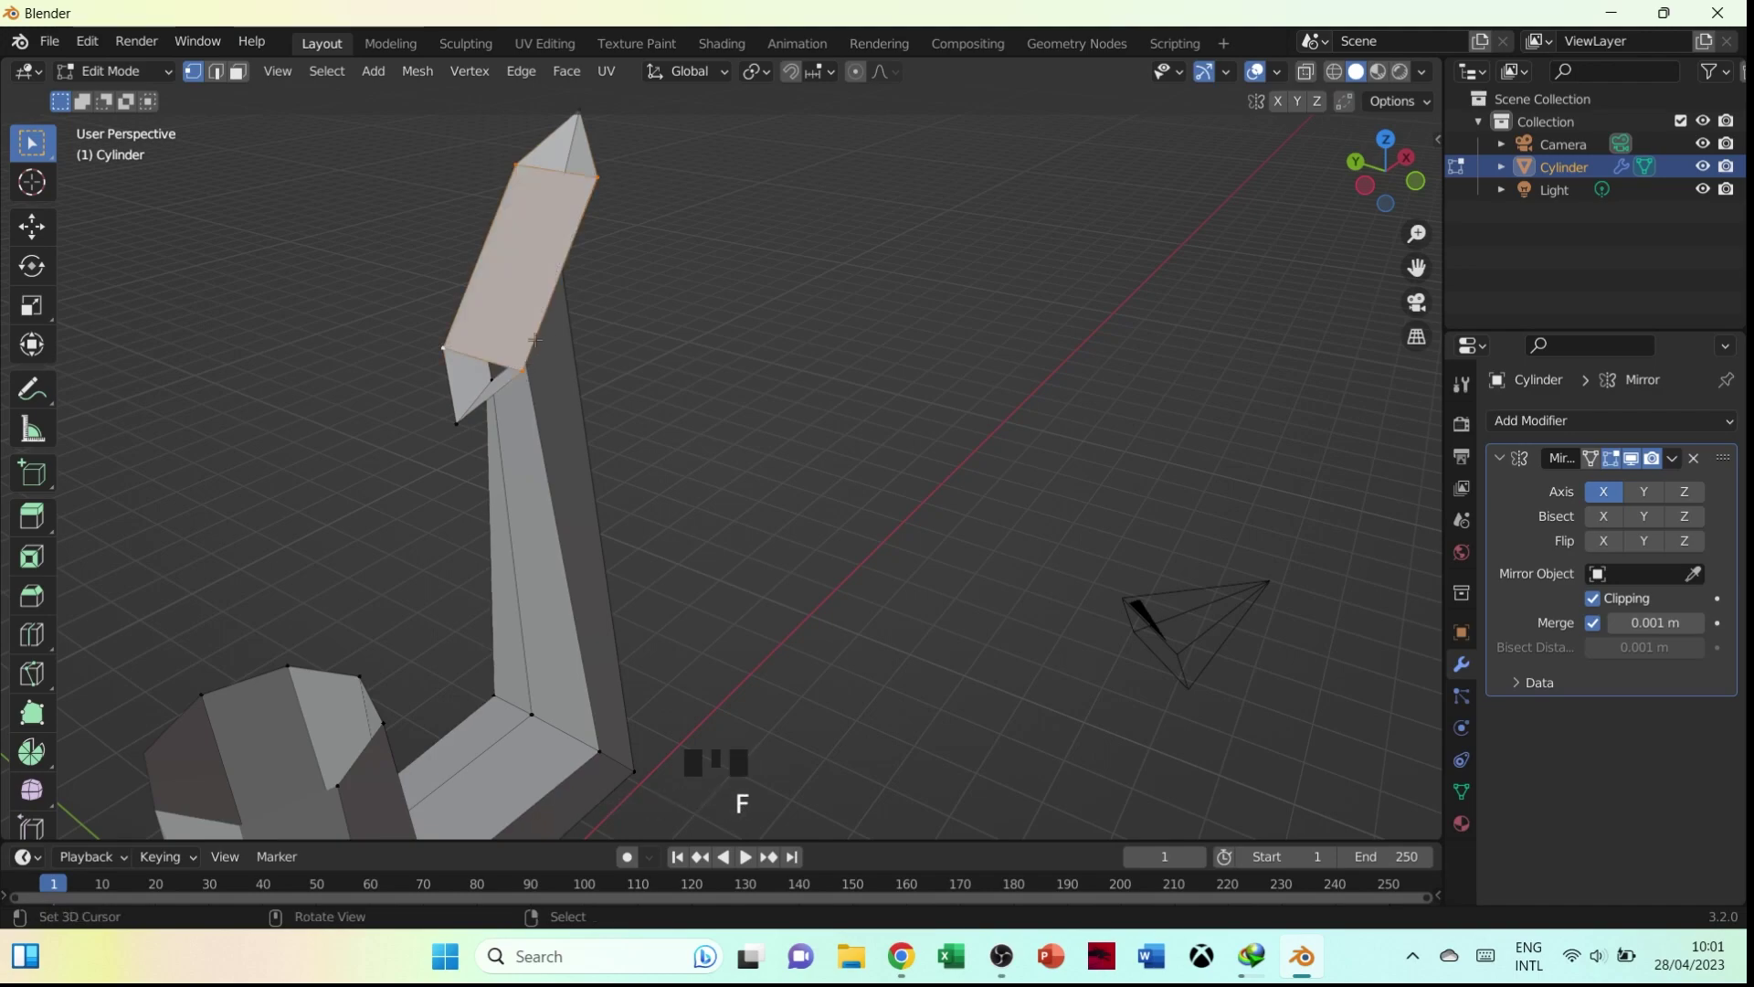
# Fill the two triangular gaps at the upper and lower tips of the forearm's open end
pyautogui.keyDown('shift'); pyautogui.rightClick(445, 342); pyautogui.keyUp('shift')
pyautogui.keyDown('shift'); pyautogui.rightClick(445, 342); pyautogui.keyUp('shift')
pyautogui.press('f')
pyautogui.keyDown('shift'); pyautogui.moveTo(537, 179); pyautogui.dragTo(546, 296, button='middle'); pyautogui.keyUp('shift')
pyautogui.rightClick(553, 269)
pyautogui.keyDown('shift'); pyautogui.rightClick(614, 302); pyautogui.keyUp('shift')
pyautogui.keyDown('shift'); pyautogui.rightClick(615, 302); pyautogui.keyUp('shift')
pyautogui.press('f')
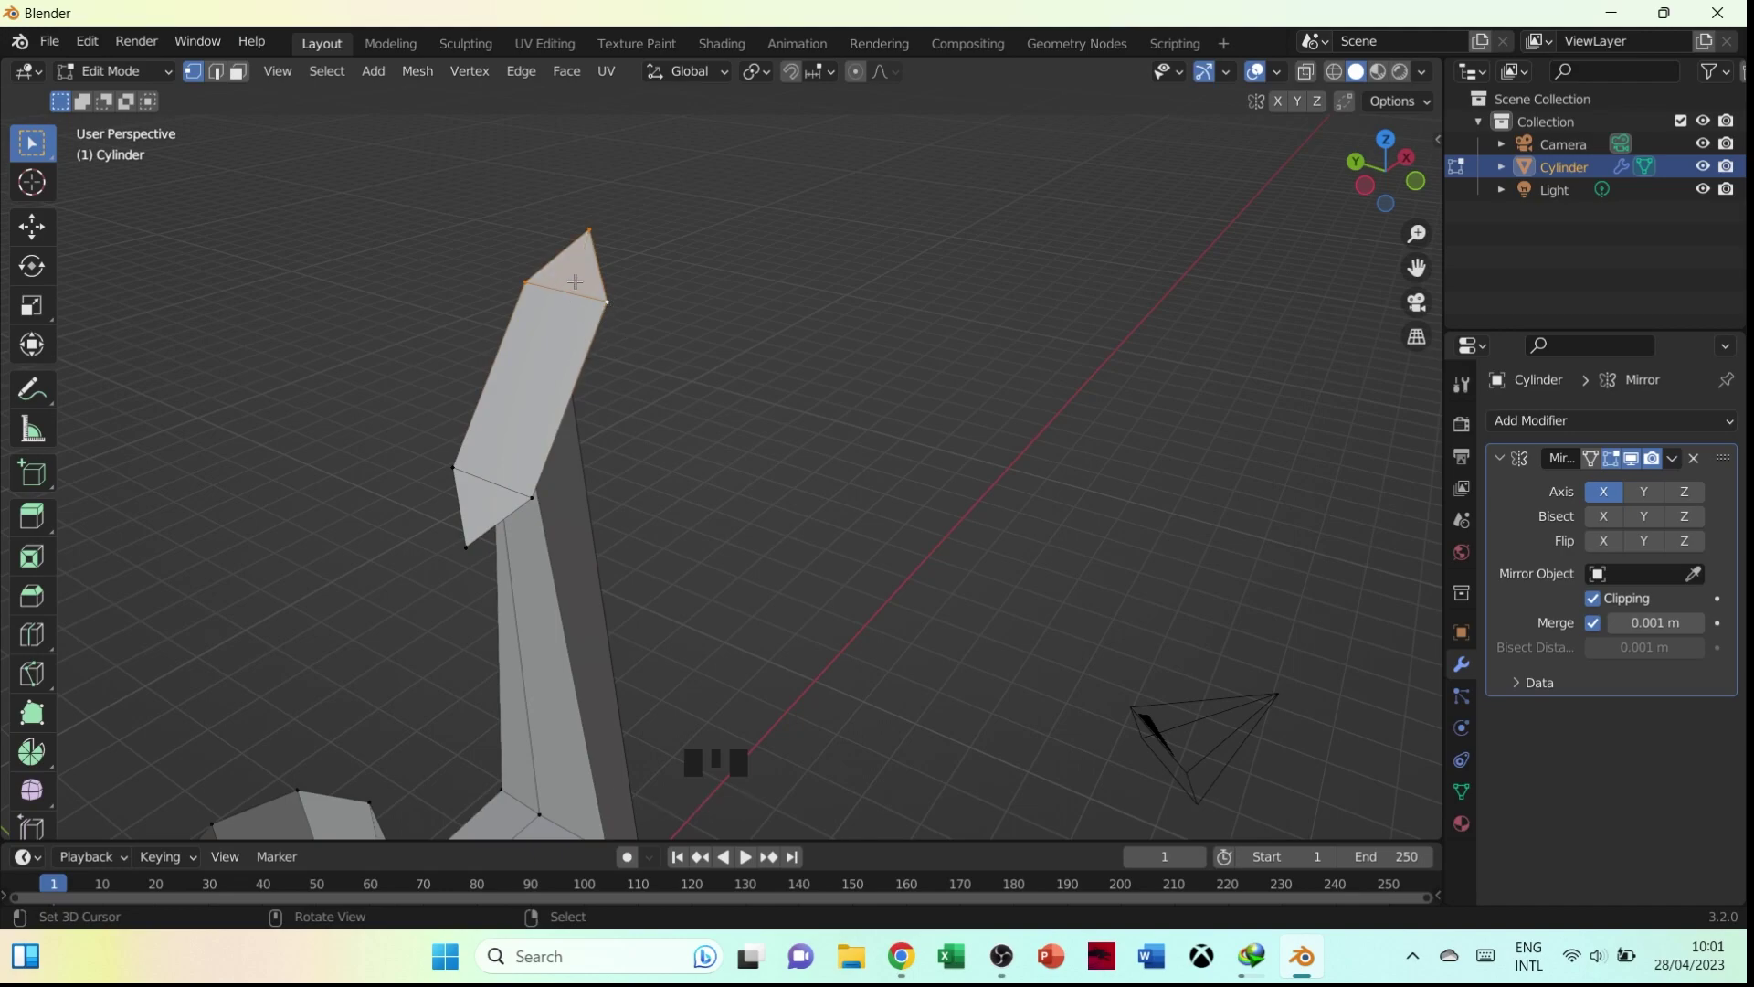
# Cut the forearm's end cap lengthwise with the Knife tool from its upper tip to its lower tip
pyautogui.moveTo(669, 342); pyautogui.dragTo(685, 457, button='middle')
pyautogui.press('k')
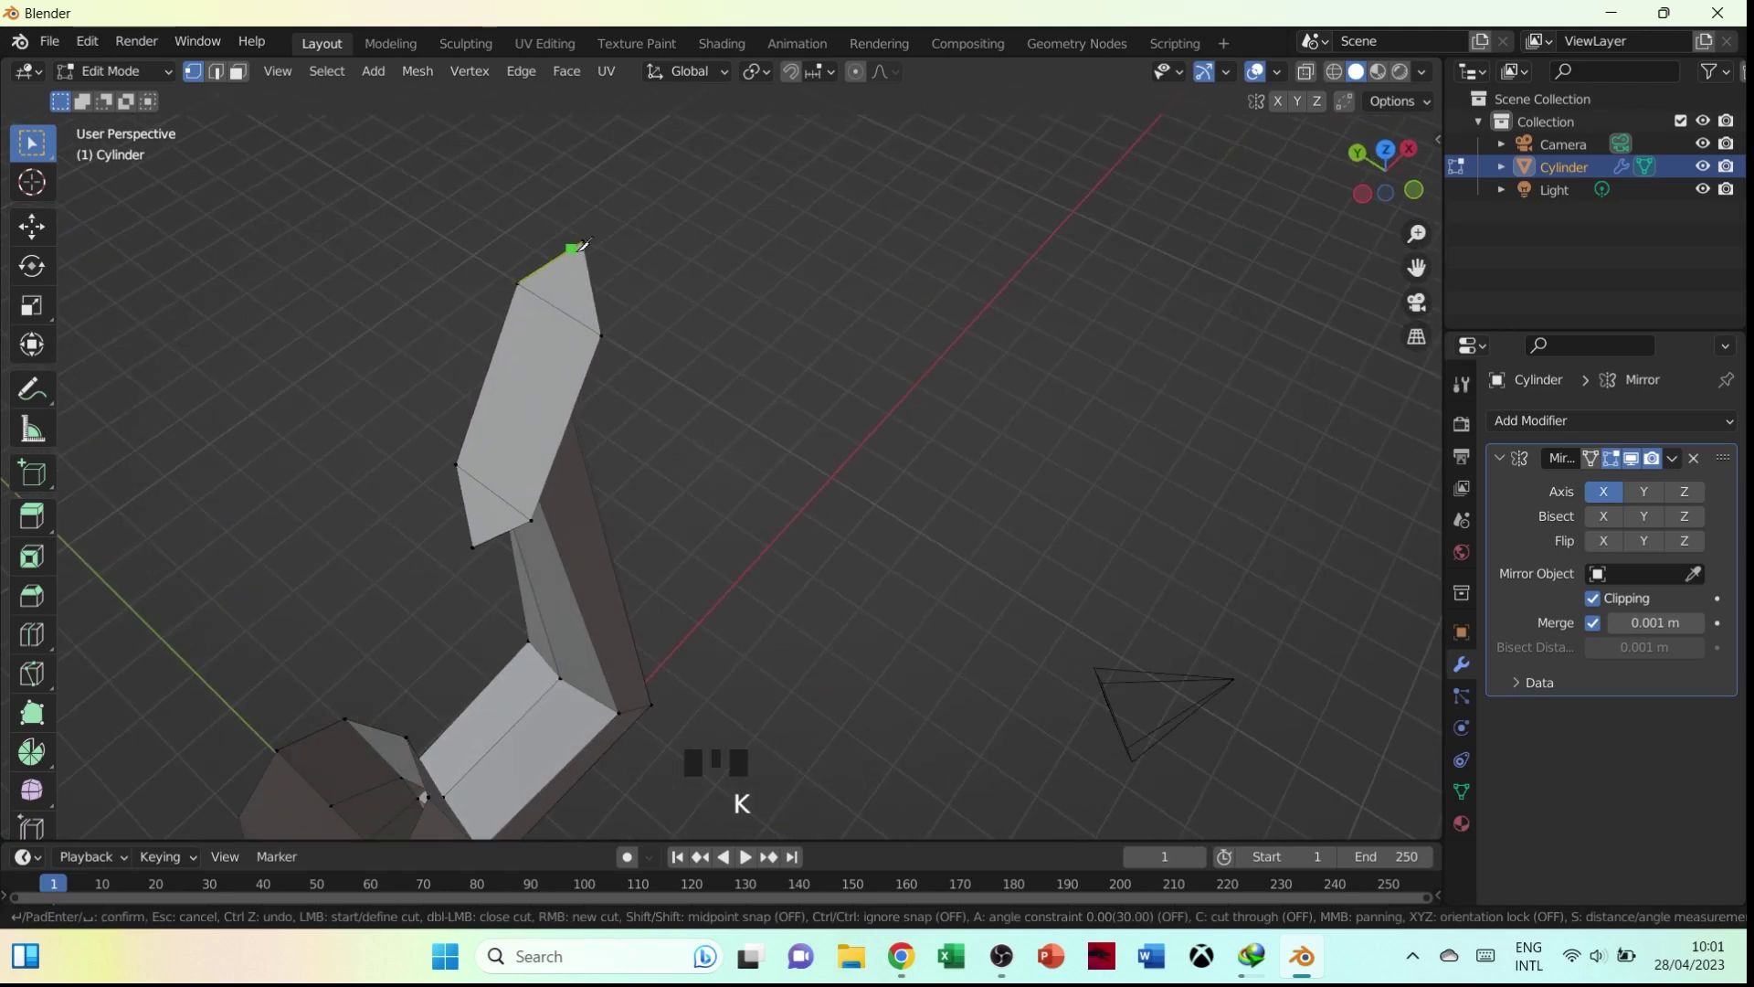
pyautogui.click(473, 546)
pyautogui.press('Return')
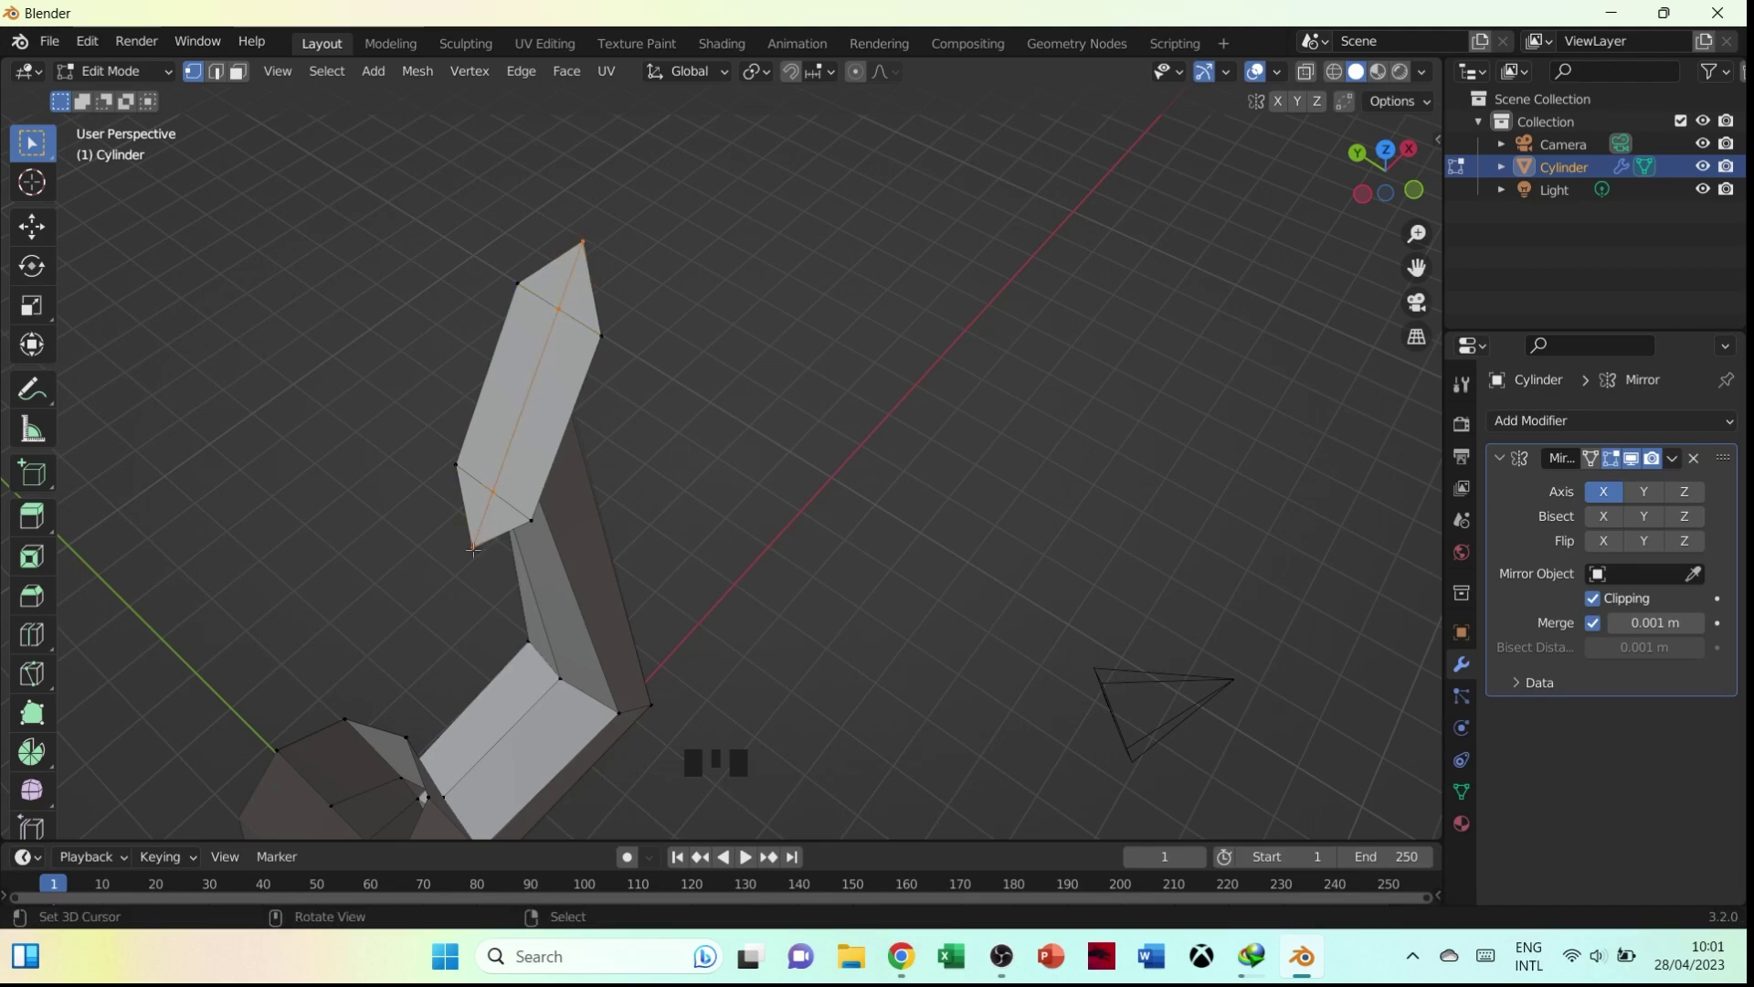
# Move the new center cut of the end cap about 0.4 m inward and 0.3 m up in the front view
pyautogui.press('`')
pyautogui.keyDown('shift'); pyautogui.moveTo(693, 439); pyautogui.dragTo(799, 549, button='middle'); pyautogui.keyUp('shift')
pyautogui.press('g')
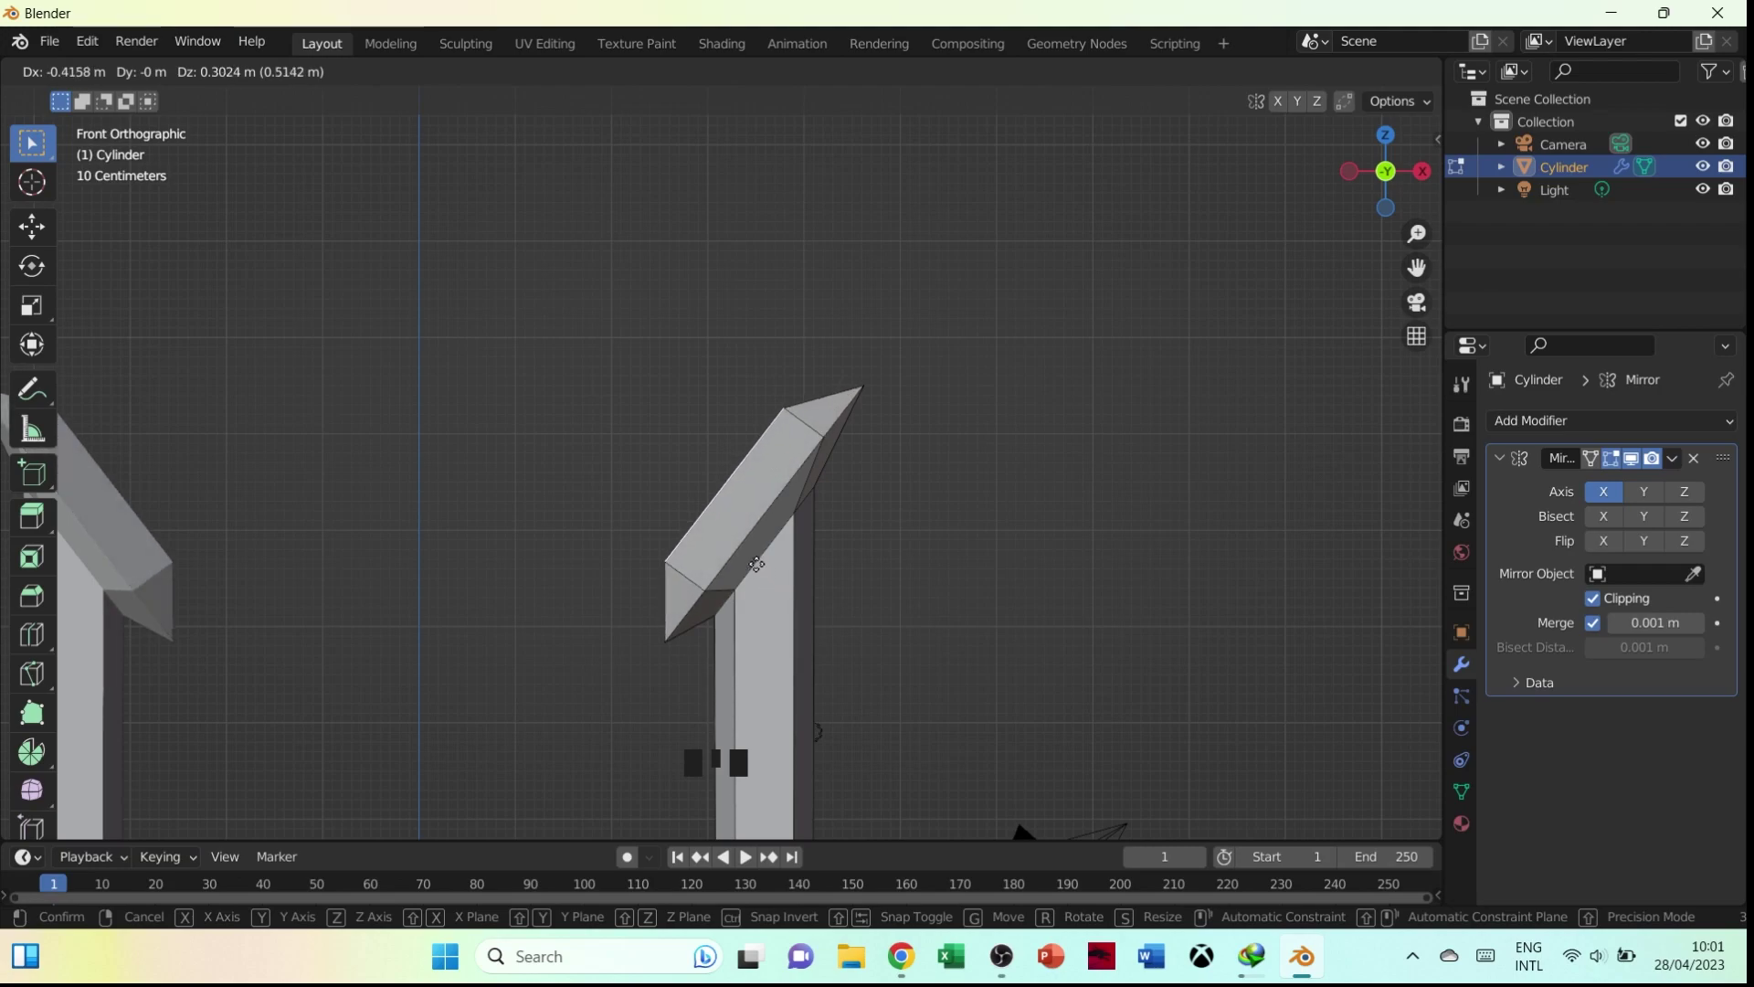
pyautogui.click(761, 569)
# Select the ridge edges along the hand's center cut and scale them to about 1.48
pyautogui.moveTo(760, 569); pyautogui.dragTo(646, 512, button='middle')
pyautogui.press('`')
pyautogui.keyDown('shift'); pyautogui.moveTo(584, 594); pyautogui.dragTo(626, 460, button='middle'); pyautogui.keyUp('shift')
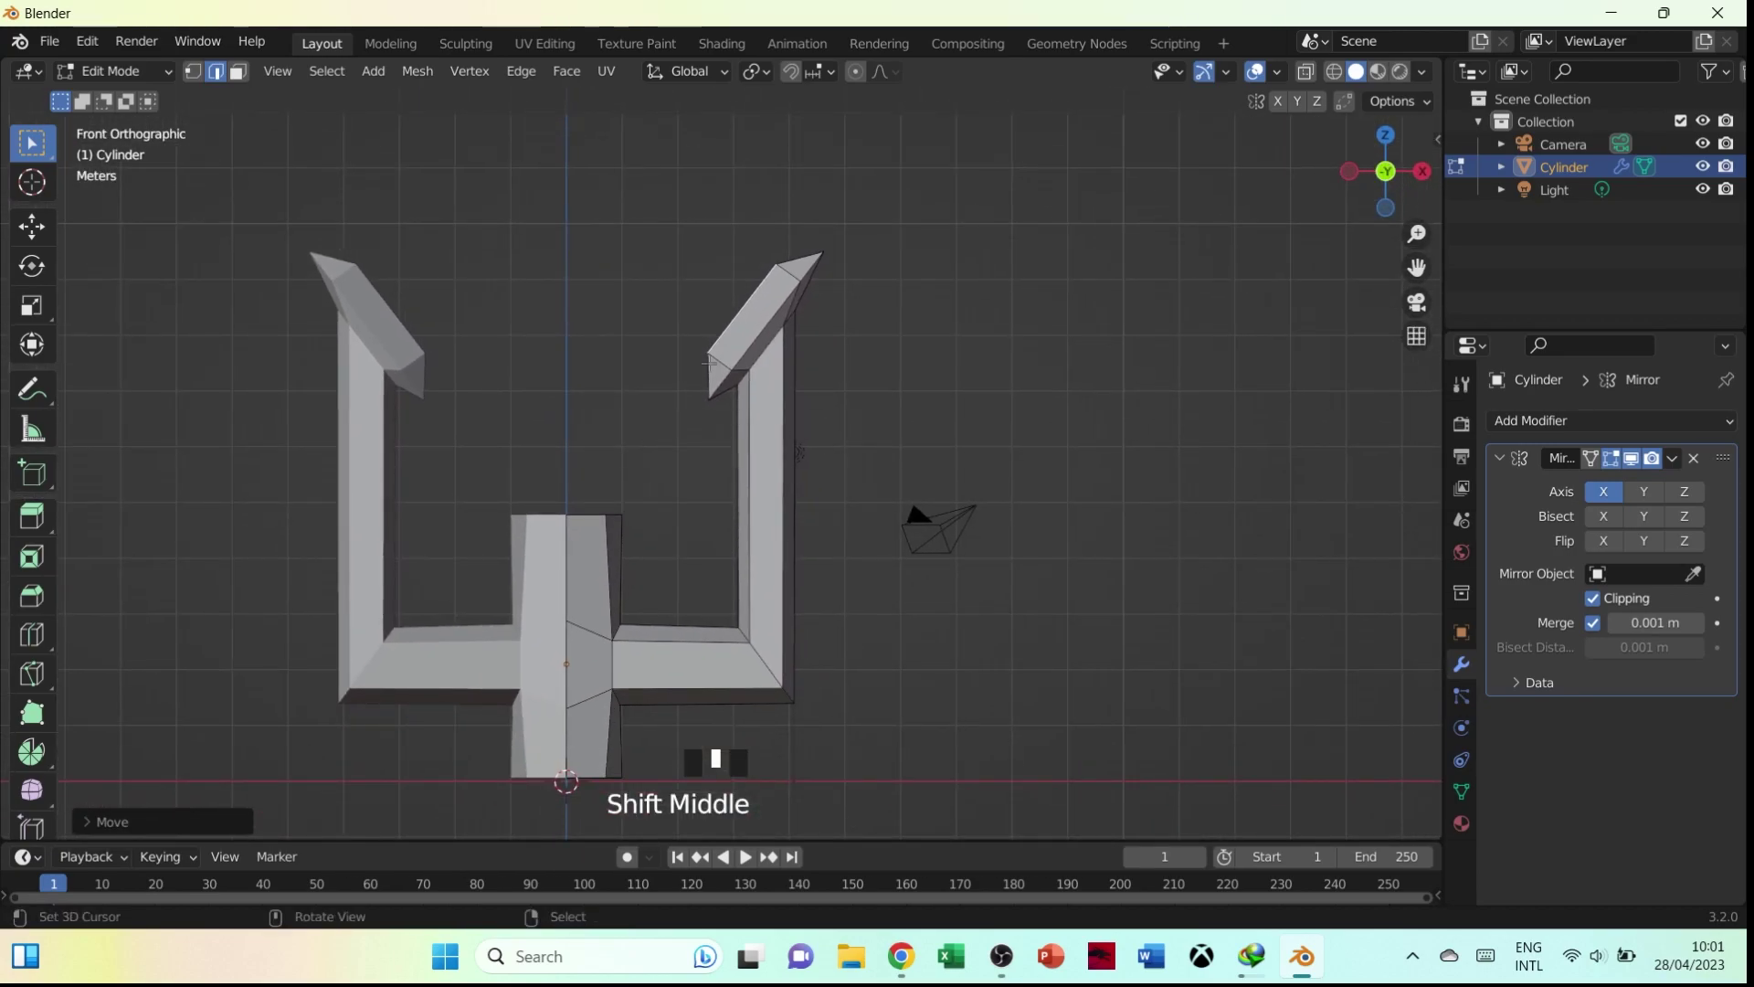
pyautogui.keyDown('shift'); pyautogui.rightClick(762, 294); pyautogui.keyUp('shift')
pyautogui.keyDown('shift'); pyautogui.rightClick(801, 258); pyautogui.keyUp('shift')
pyautogui.press('s')
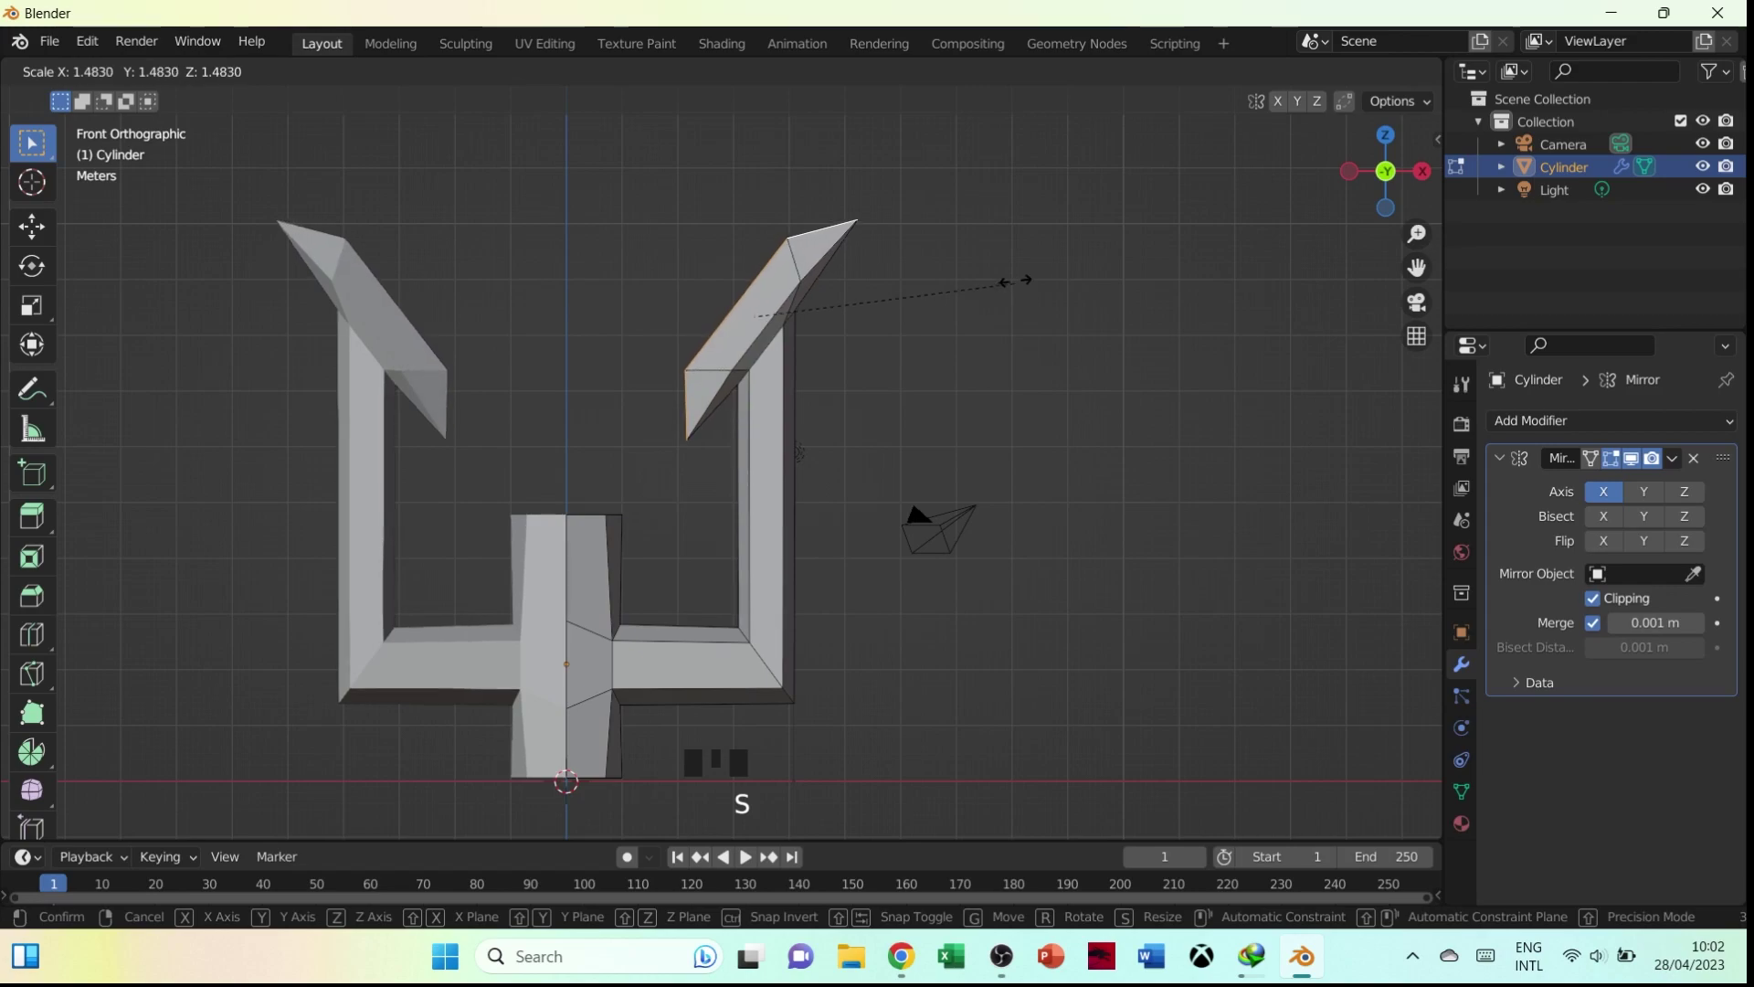
pyautogui.click(1013, 283)
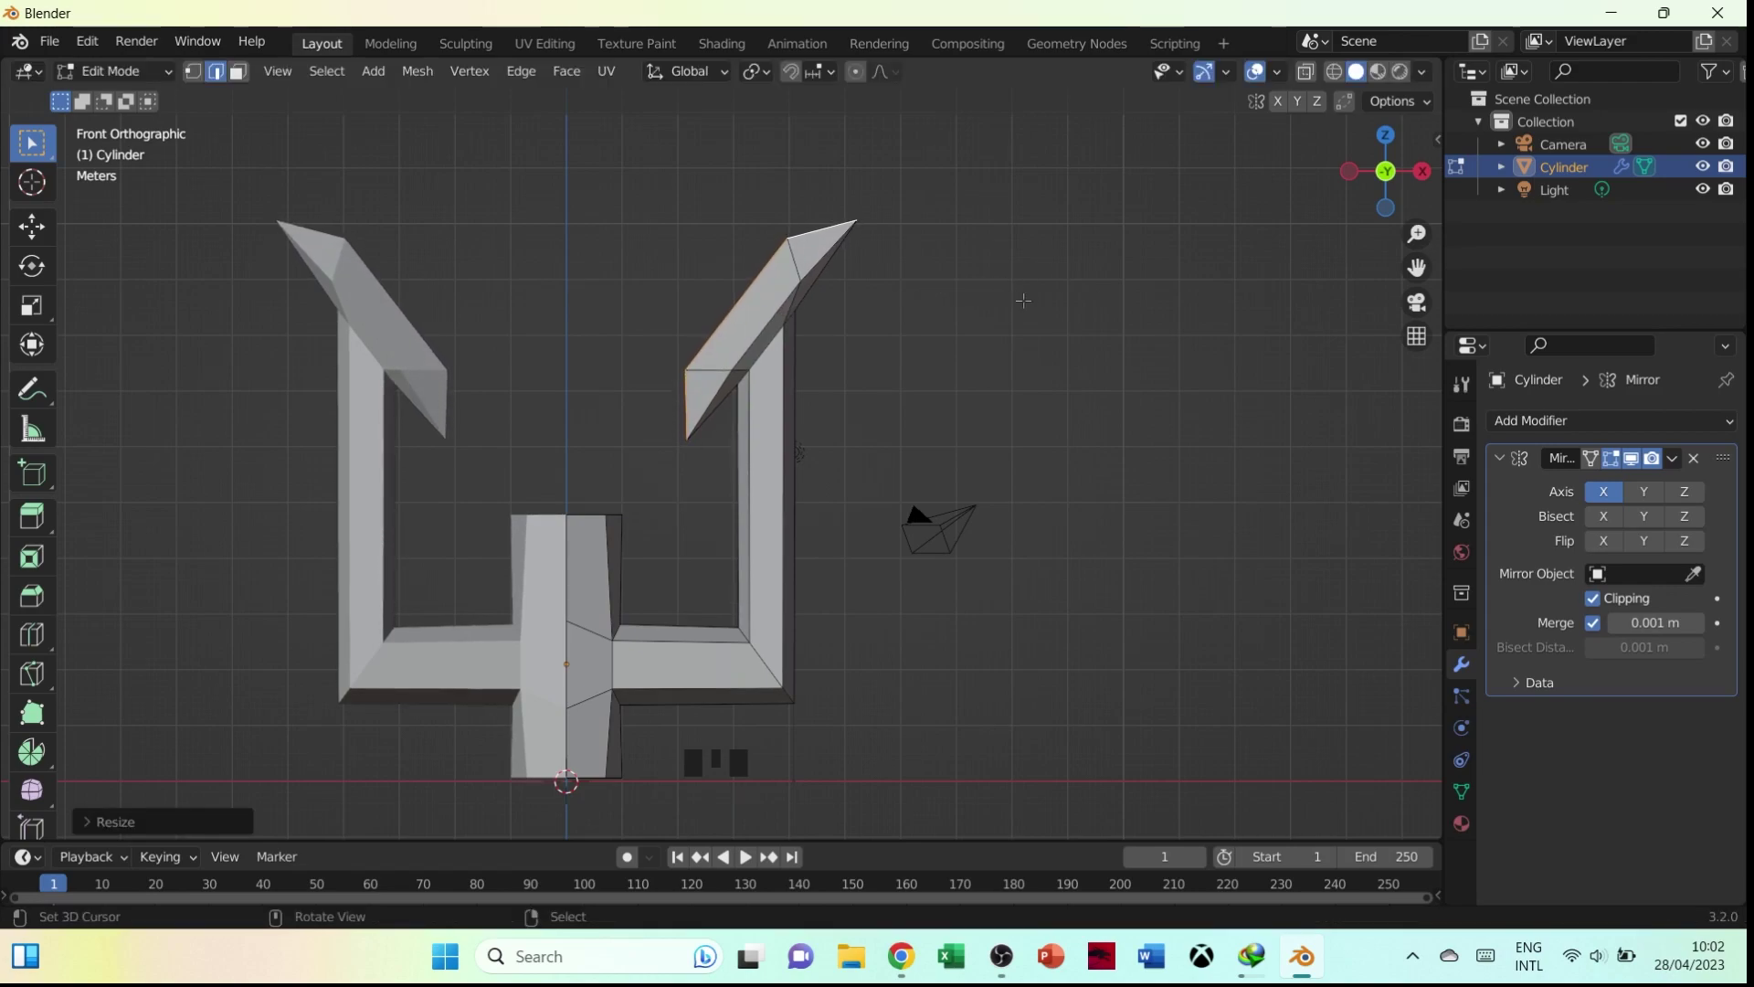
pyautogui.press('r')
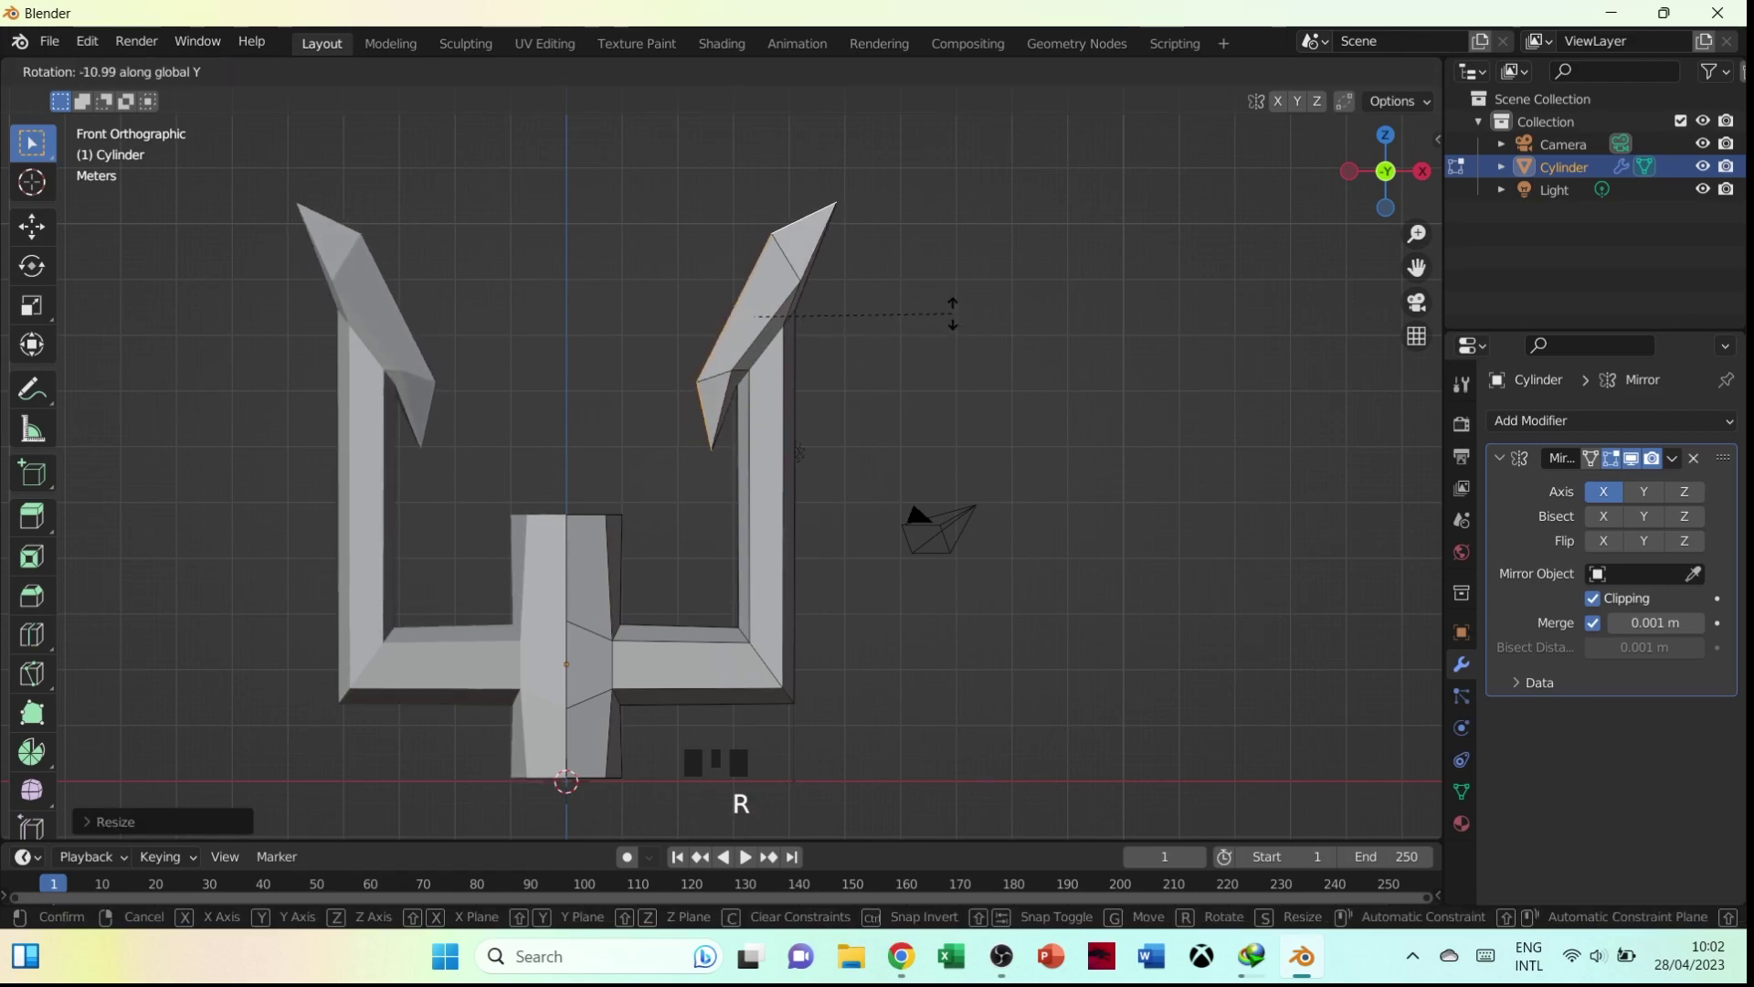
pyautogui.rightClick(950, 331)
# Extend the selection to the whole hand and rotate it about -8° around Y in the front view
pyautogui.moveTo(950, 331); pyautogui.dragTo(821, 272, button='middle')
pyautogui.keyDown('shift'); pyautogui.rightClick(821, 272); pyautogui.keyUp('shift')
pyautogui.keyDown('shift'); pyautogui.rightClick(822, 273); pyautogui.keyUp('shift')
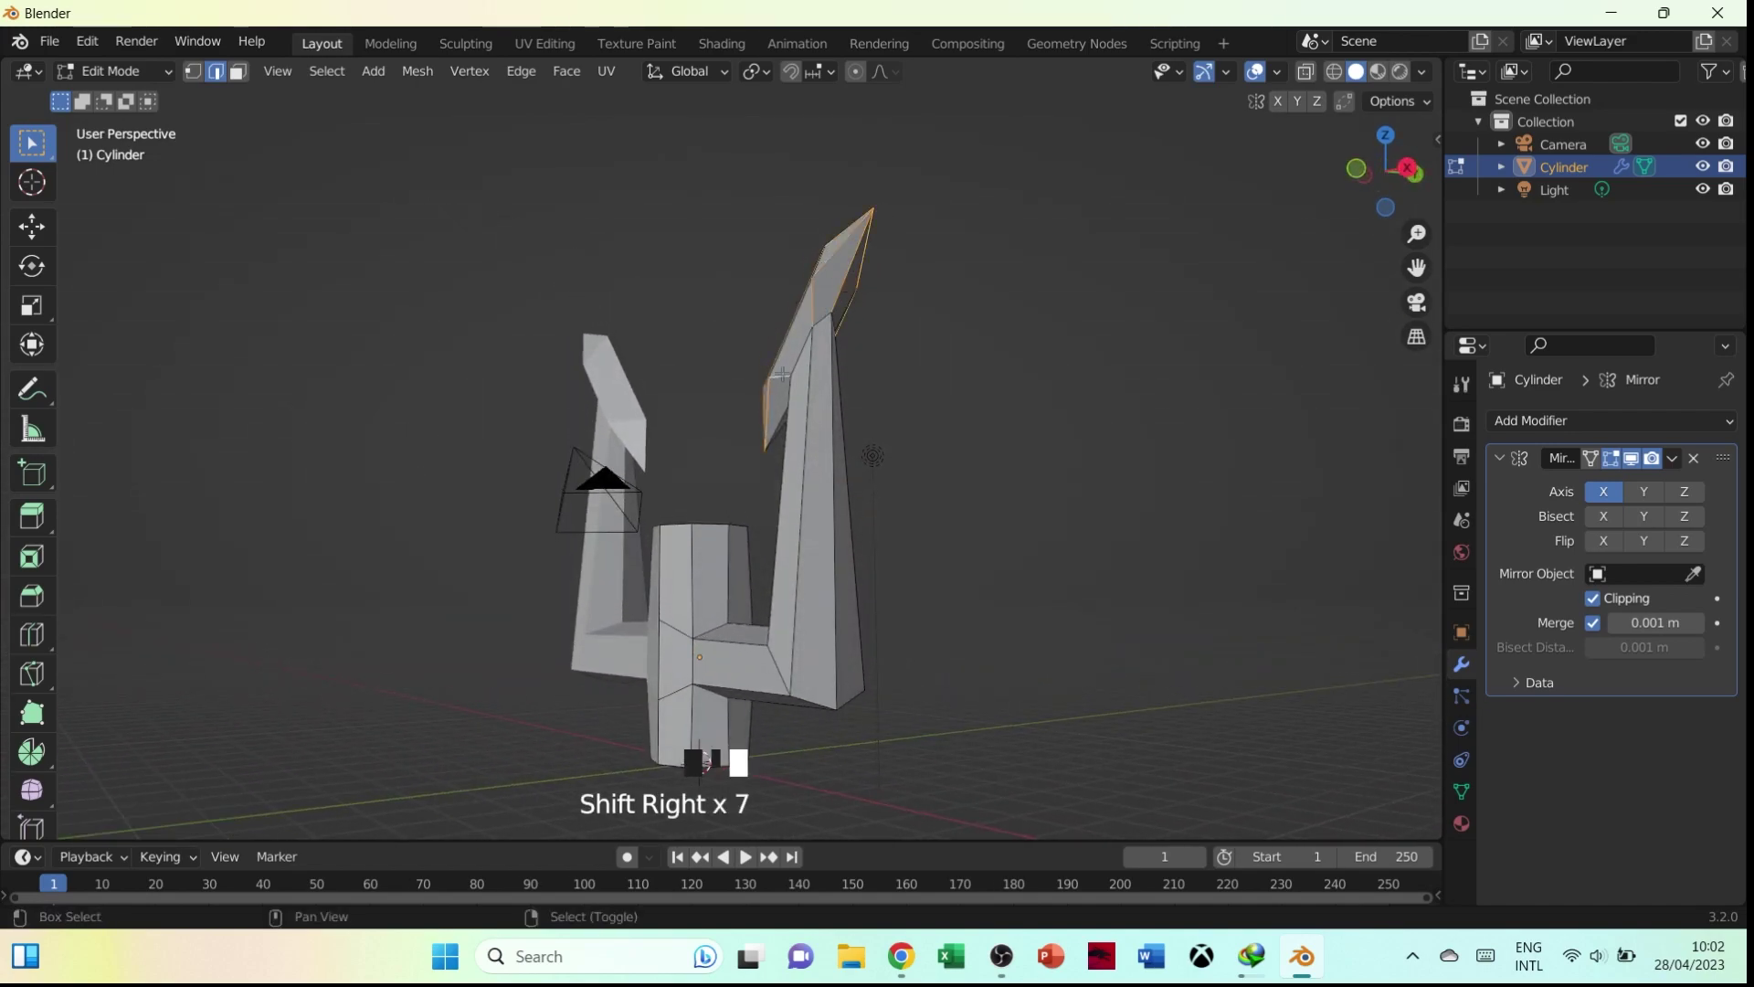
pyautogui.moveTo(783, 375); pyautogui.dragTo(738, 391, button='middle')
pyautogui.keyDown('shift'); pyautogui.rightClick(739, 391); pyautogui.keyUp('shift')
pyautogui.keyDown('shift'); pyautogui.rightClick(804, 317); pyautogui.keyUp('shift')
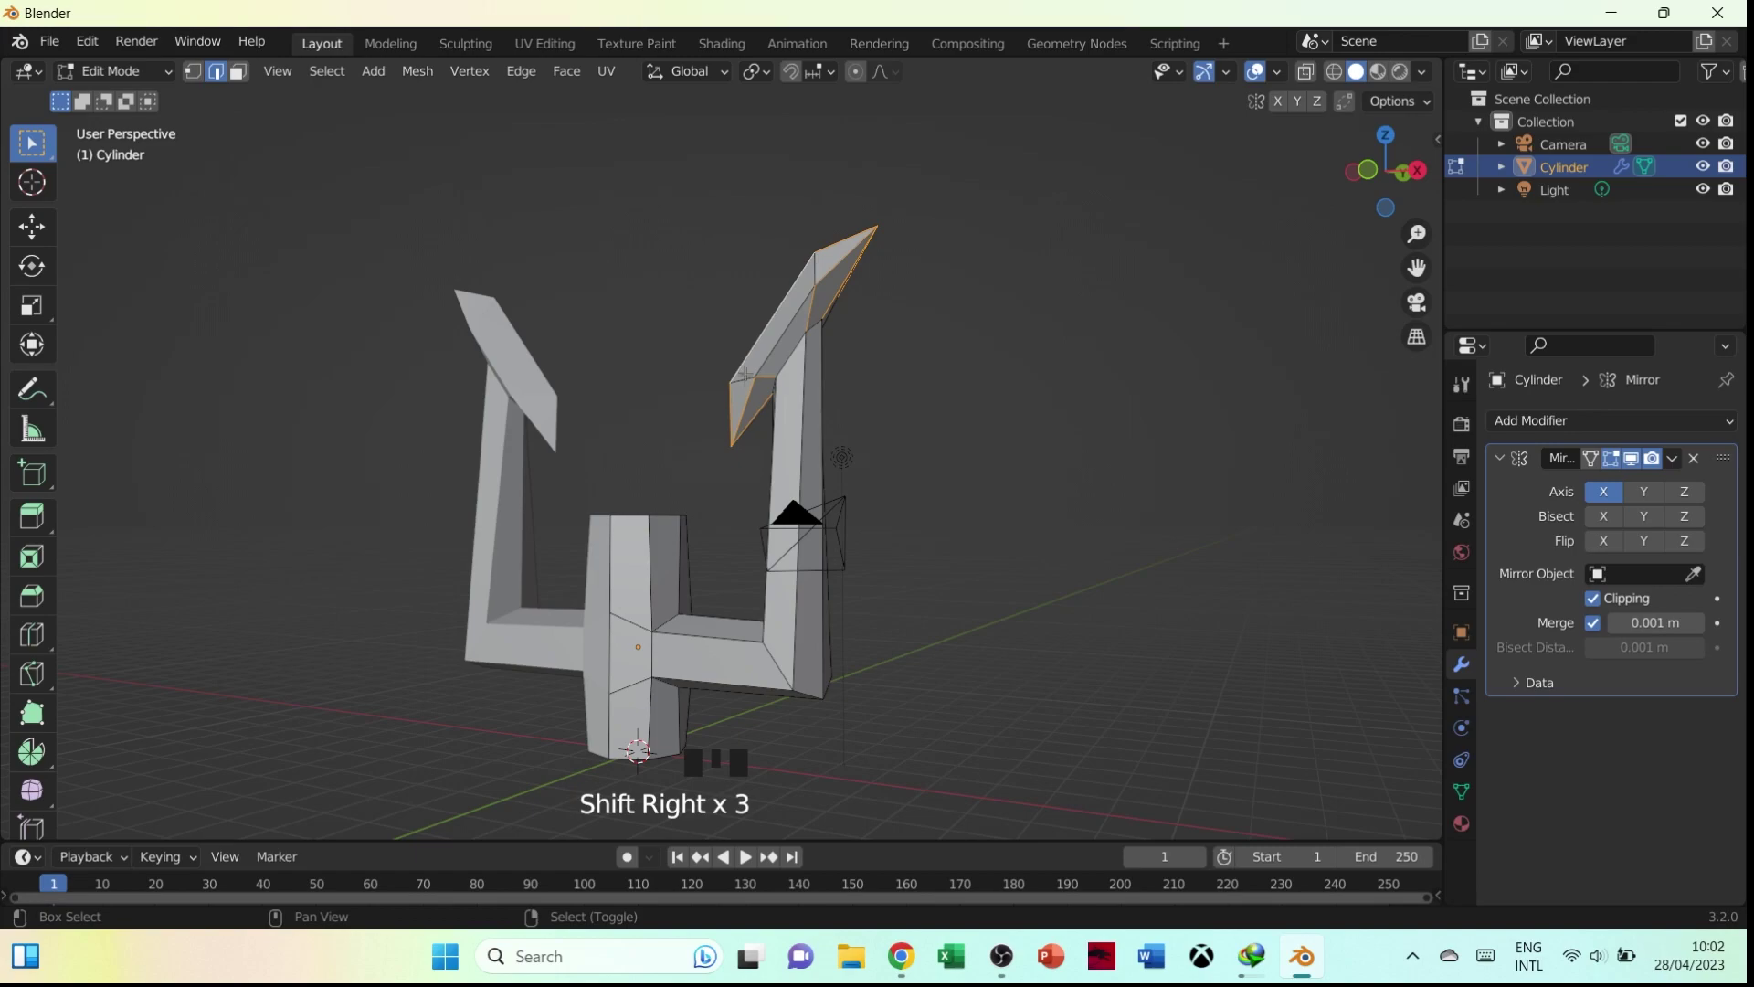
pyautogui.moveTo(788, 339); pyautogui.dragTo(823, 407, button='middle')
pyautogui.keyDown('shift'); pyautogui.rightClick(794, 379); pyautogui.keyUp('shift')
pyautogui.keyDown('shift'); pyautogui.rightClick(794, 379); pyautogui.keyUp('shift')
pyautogui.press('`')
pyautogui.press('r')
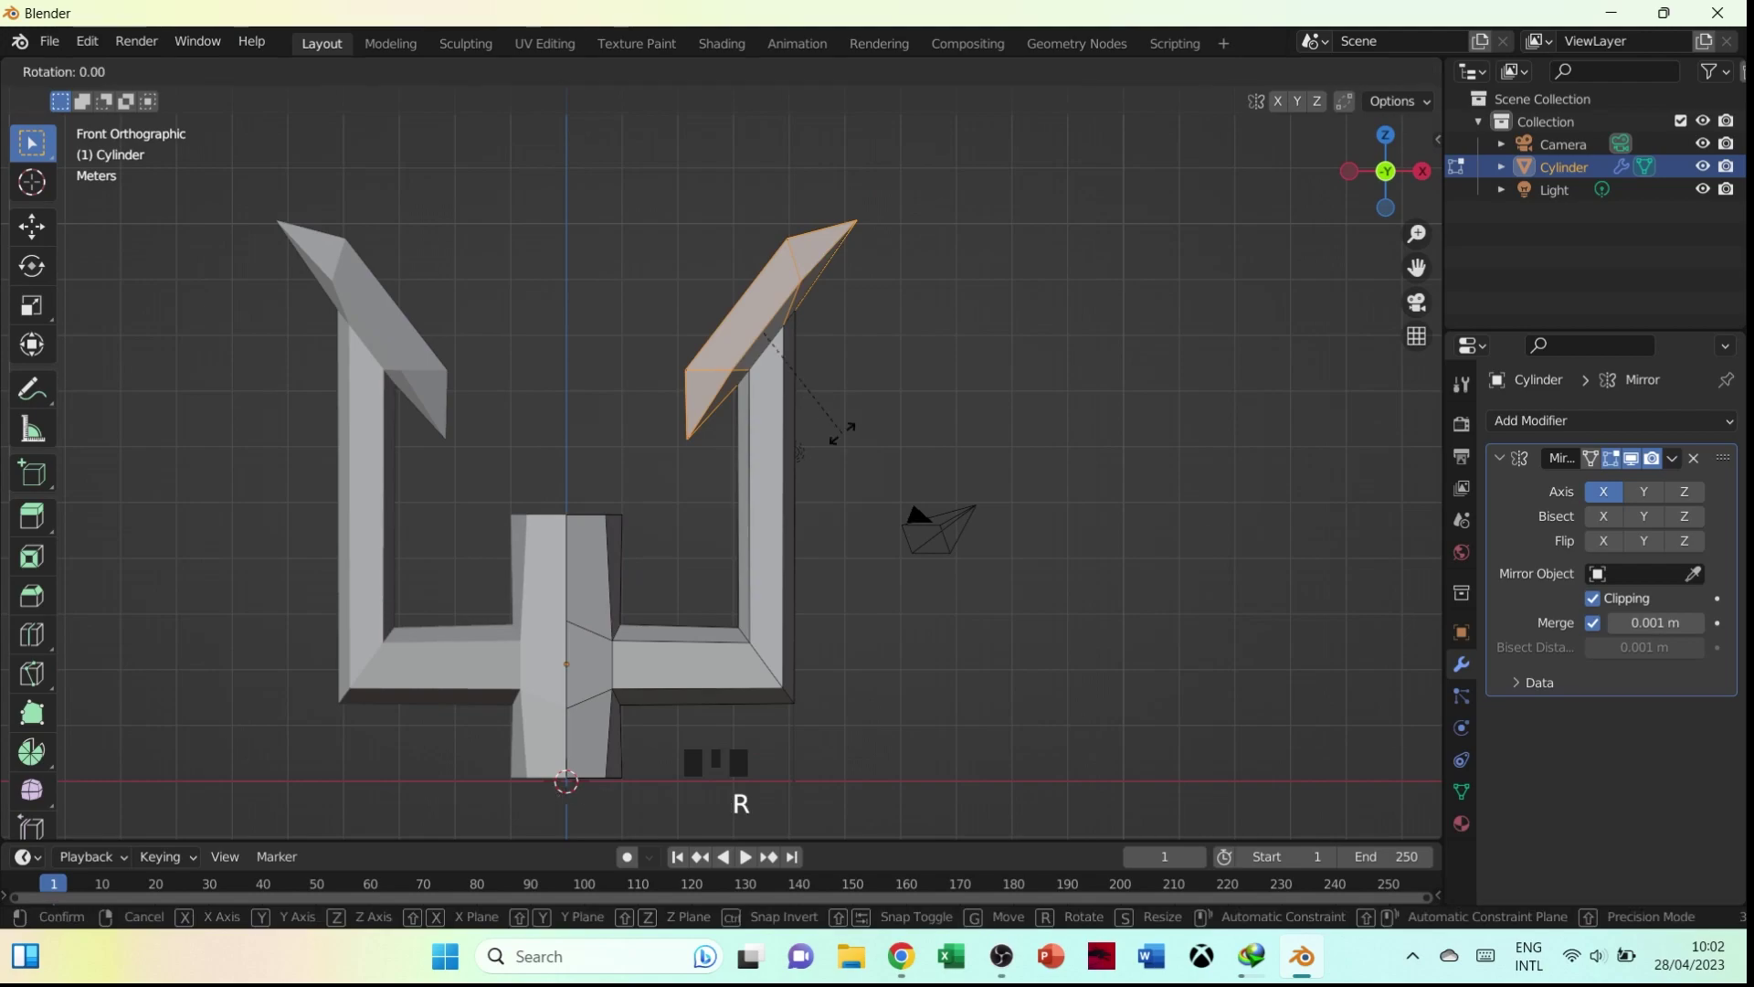
pyautogui.press('y')
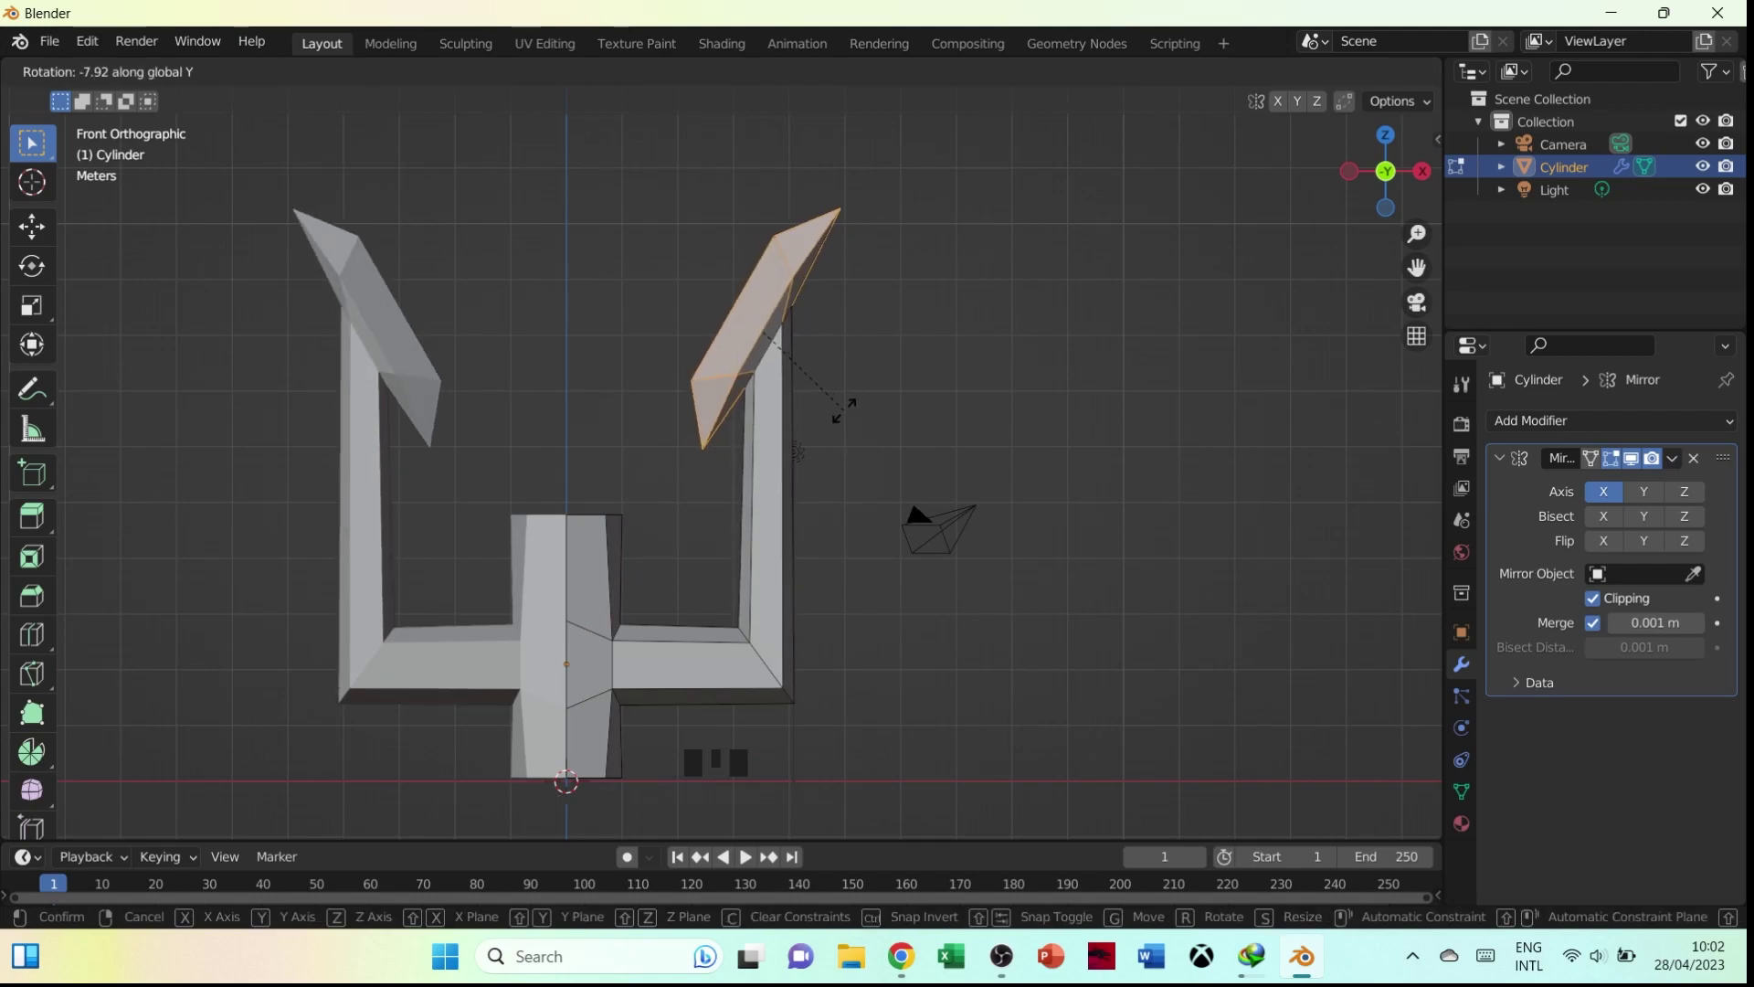
pyautogui.click(844, 410)
pyautogui.scroll(-2, 699, 347)
pyautogui.moveTo(700, 347); pyautogui.dragTo(639, 325, button='middle')
pyautogui.press('`')
pyautogui.click(557, 292)
pyautogui.scroll(-2, 617, 358)
pyautogui.press('k')
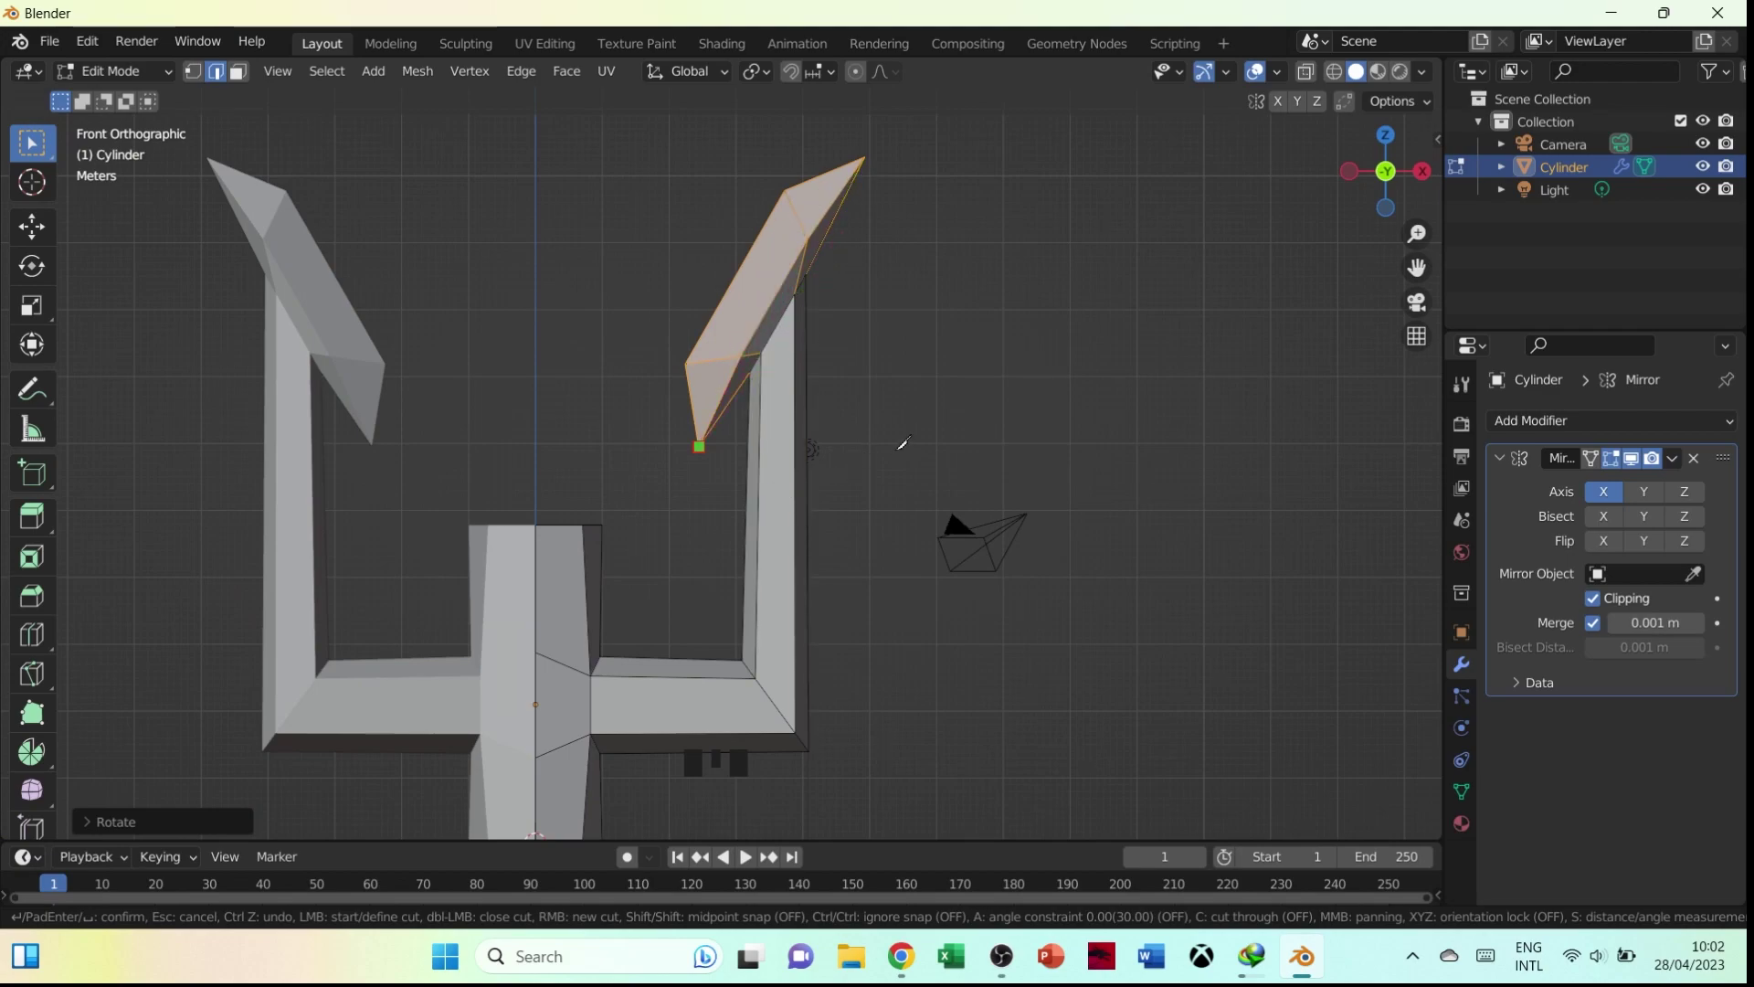
pyautogui.press('Escape')
pyautogui.press('Tab')
pyautogui.press('Tab')
pyautogui.moveTo(628, 356); pyautogui.dragTo(515, 502, button='middle')
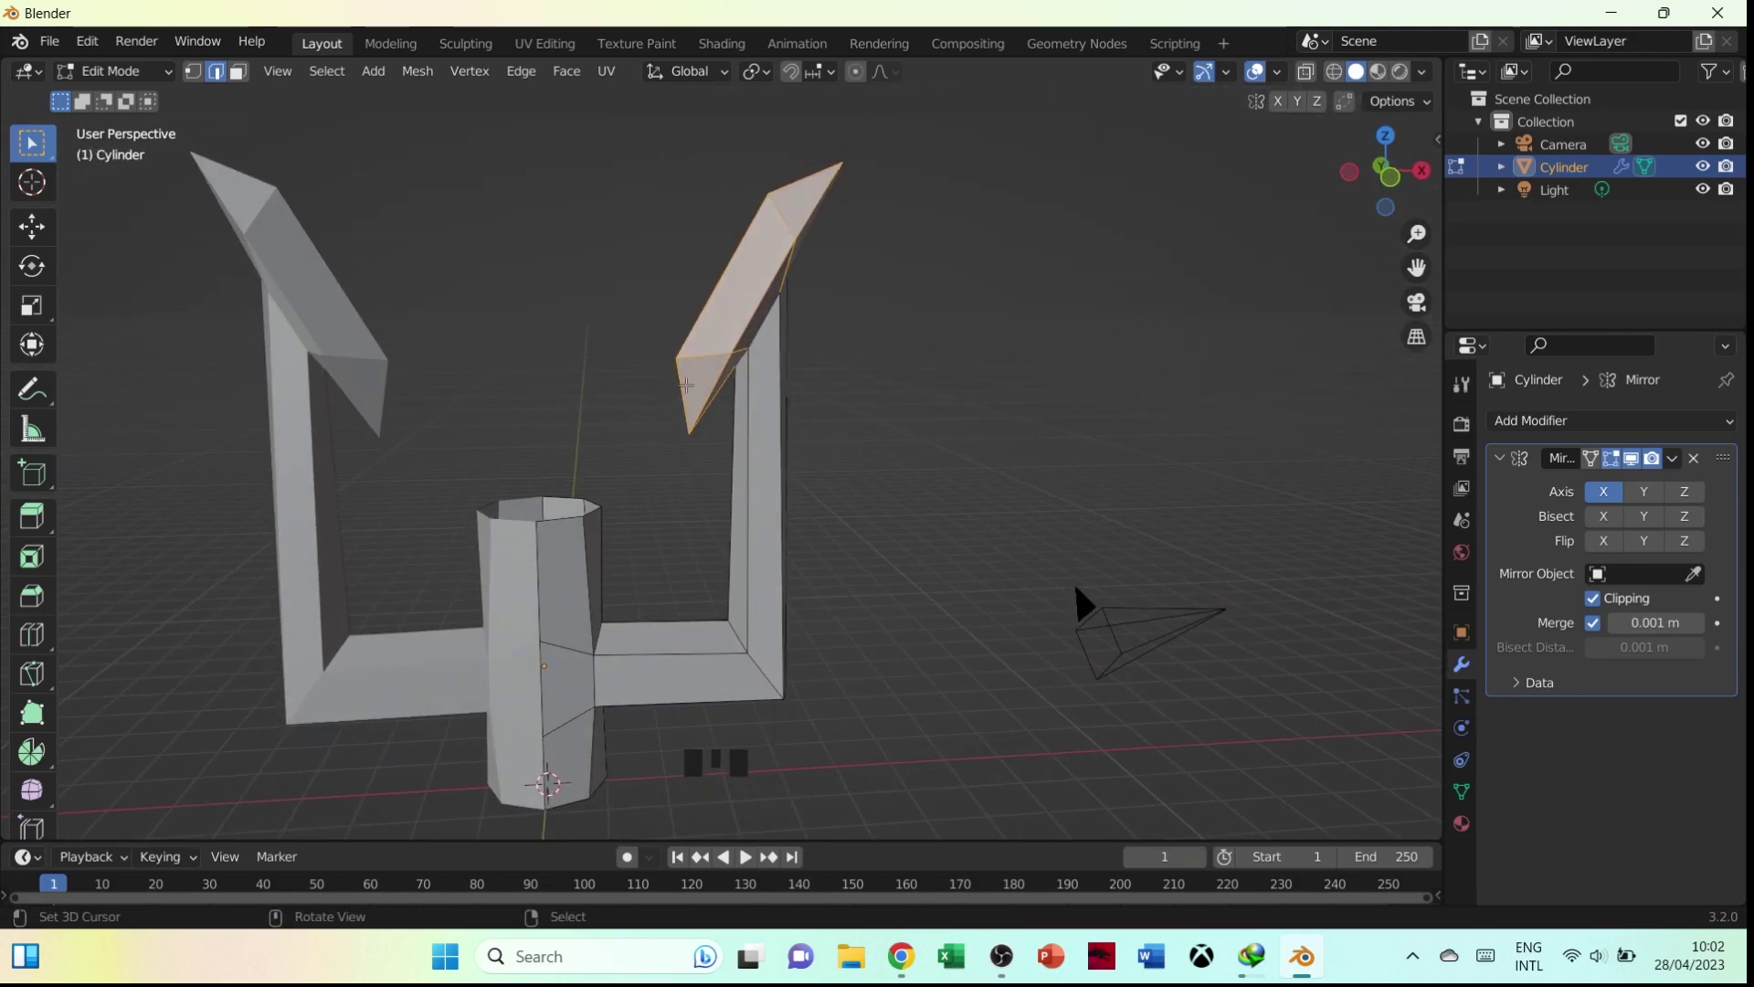
# Scale the selected hand down to about 0.8 and leave mesh editing to view the result
pyautogui.press('`')
pyautogui.press('s')
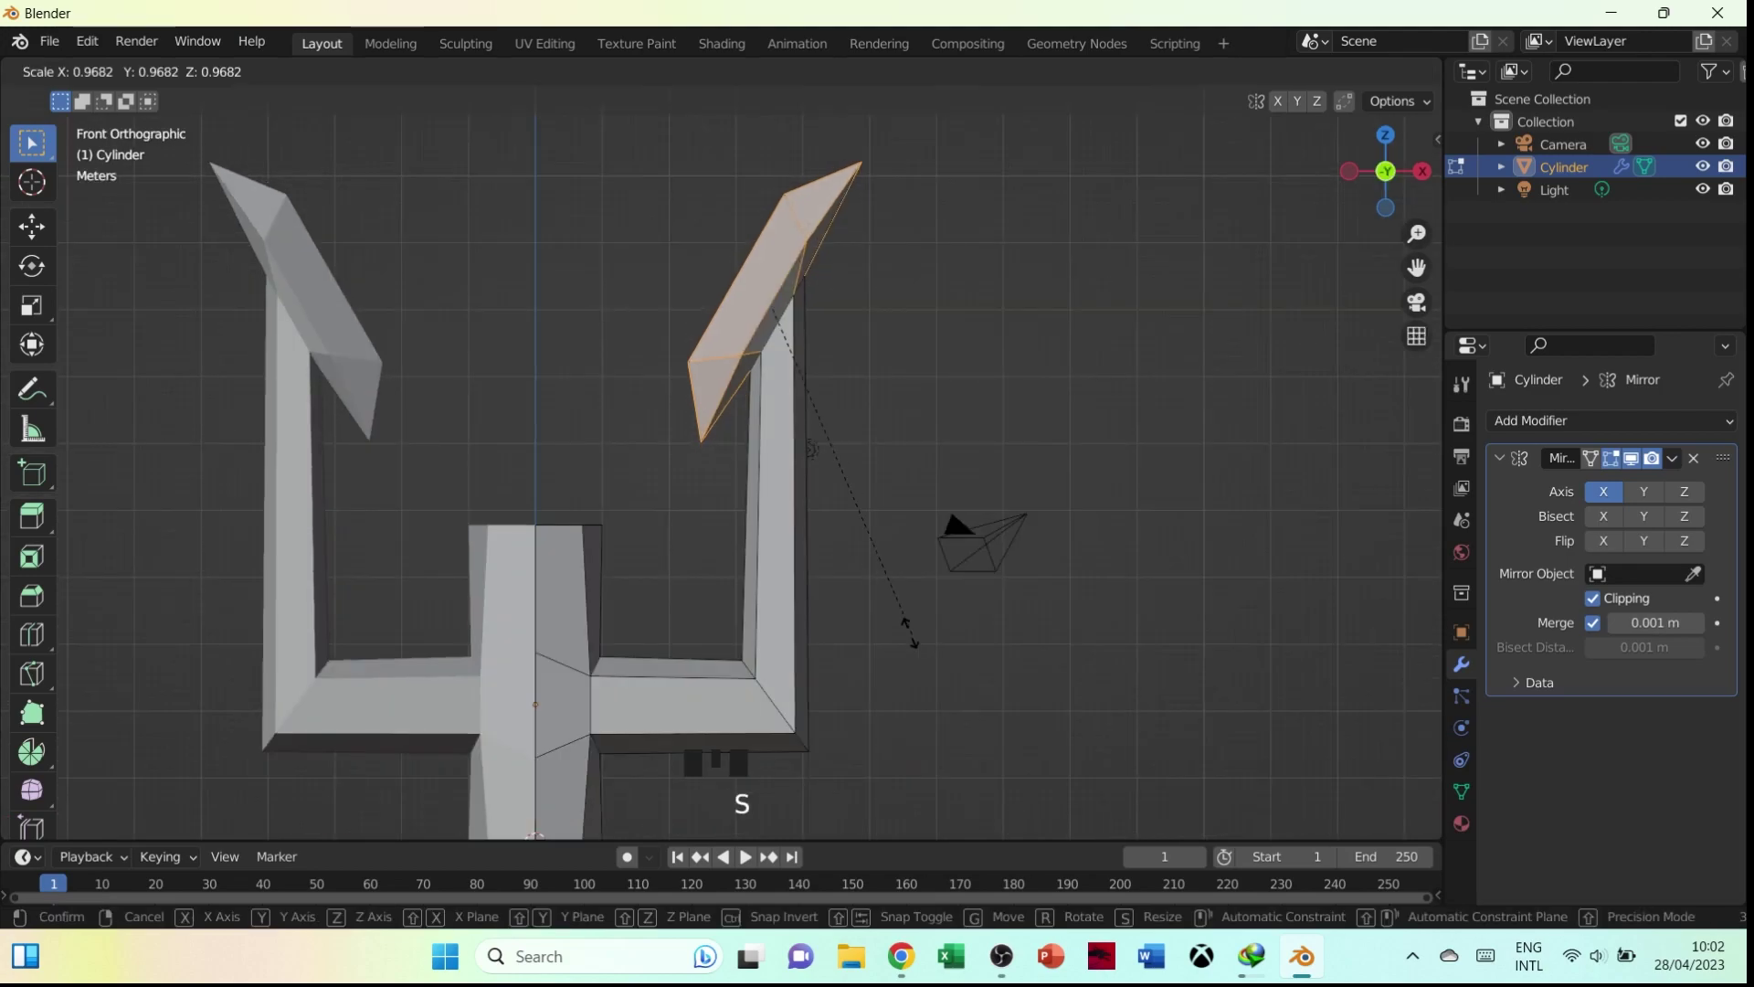
pyautogui.click(858, 586)
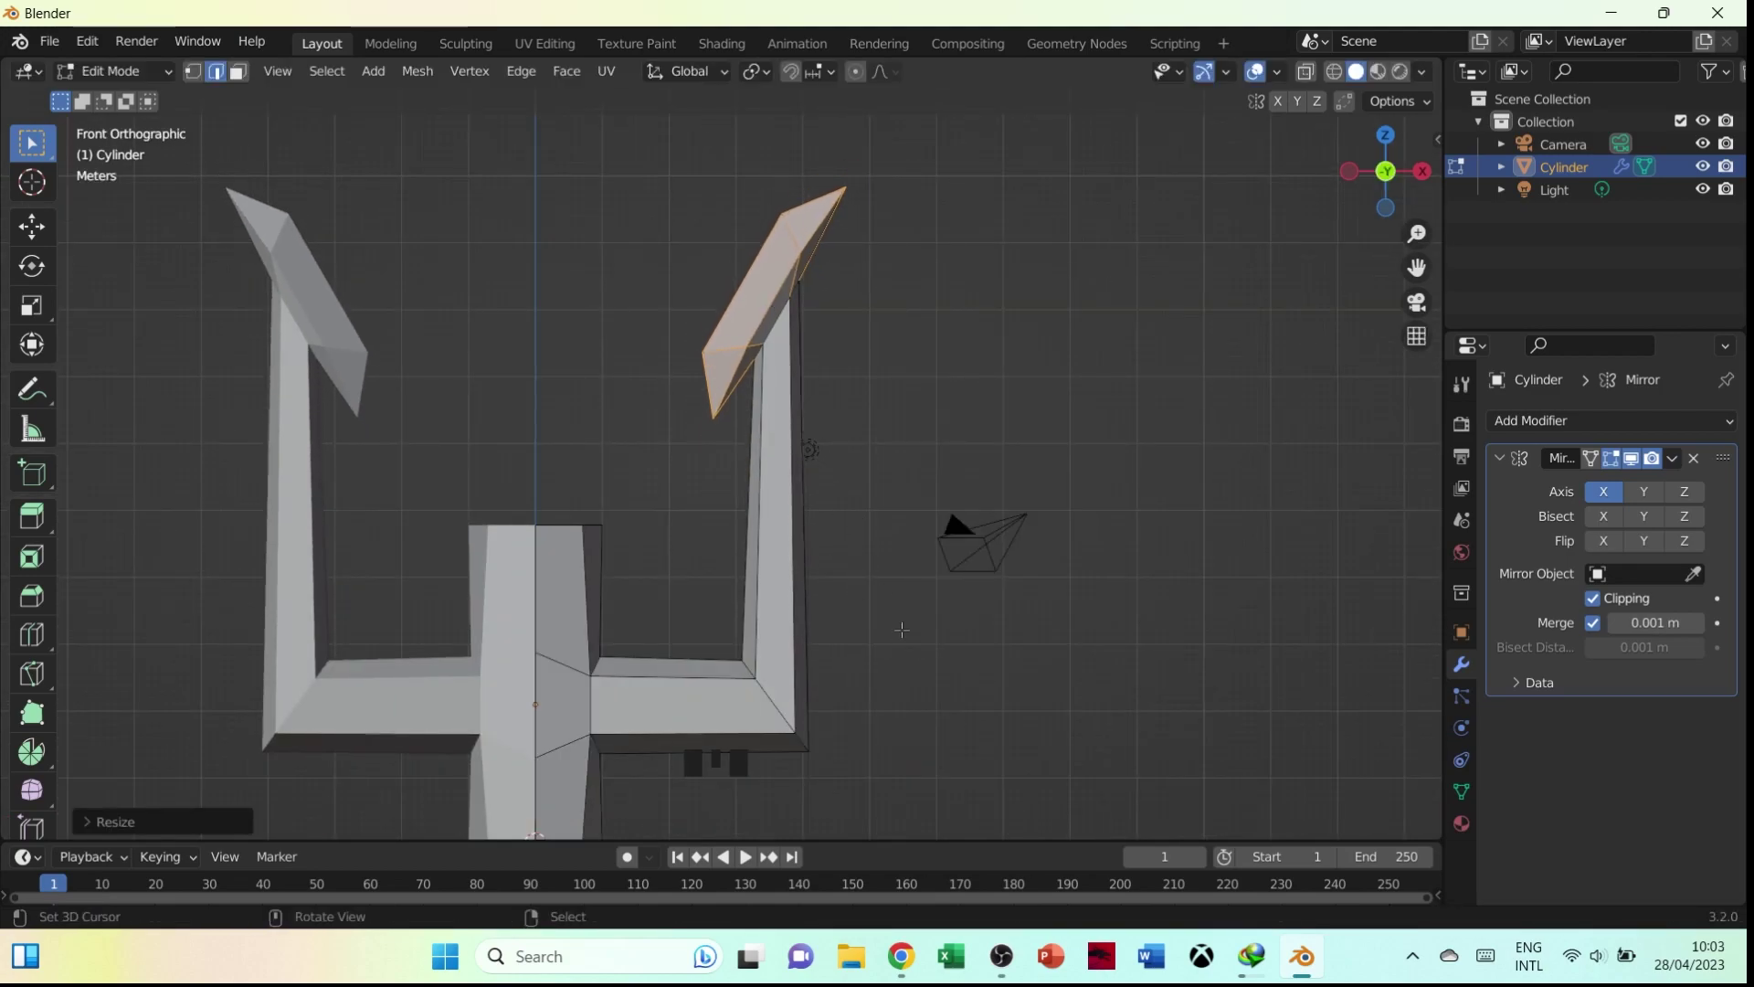
pyautogui.press('Tab')
pyautogui.moveTo(491, 391); pyautogui.dragTo(512, 463, button='middle')
# Select the top edge loop of the central body and raise it about 2.3 m along Z
pyautogui.press('`')
pyautogui.press('Tab')
pyautogui.press('1')
pyautogui.rightClick(538, 526)
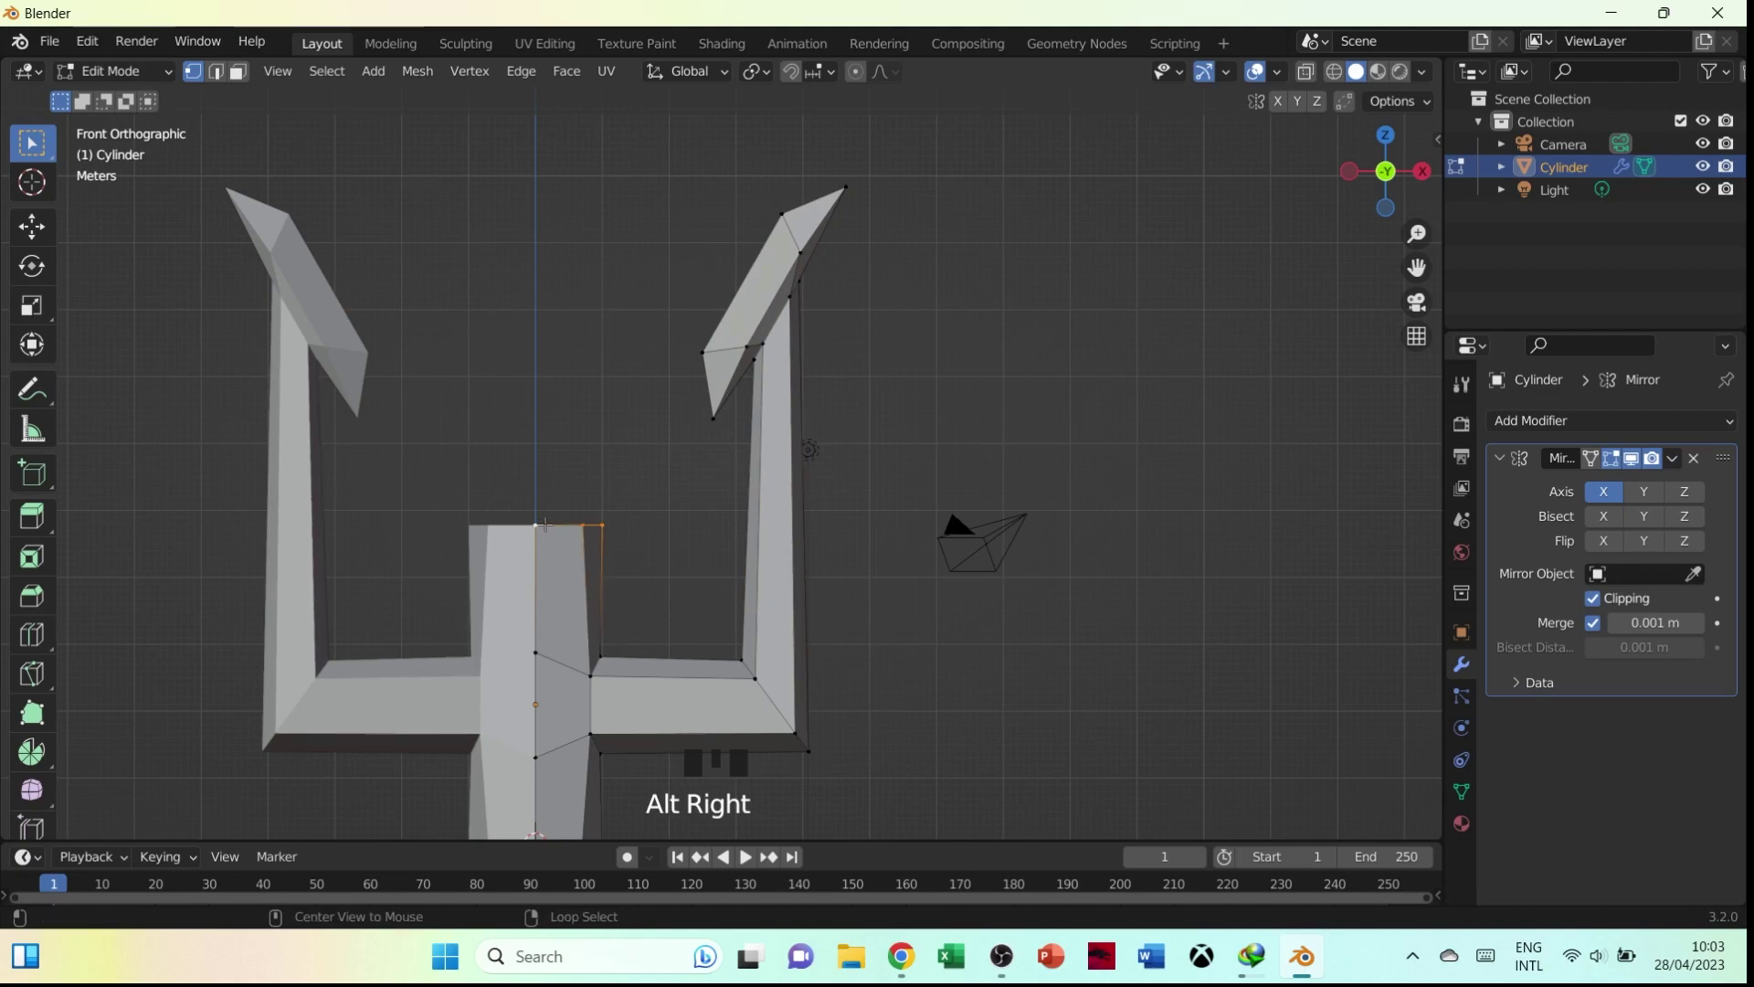
pyautogui.moveTo(545, 450); pyautogui.dragTo(552, 456, button='middle')
pyautogui.press('g')
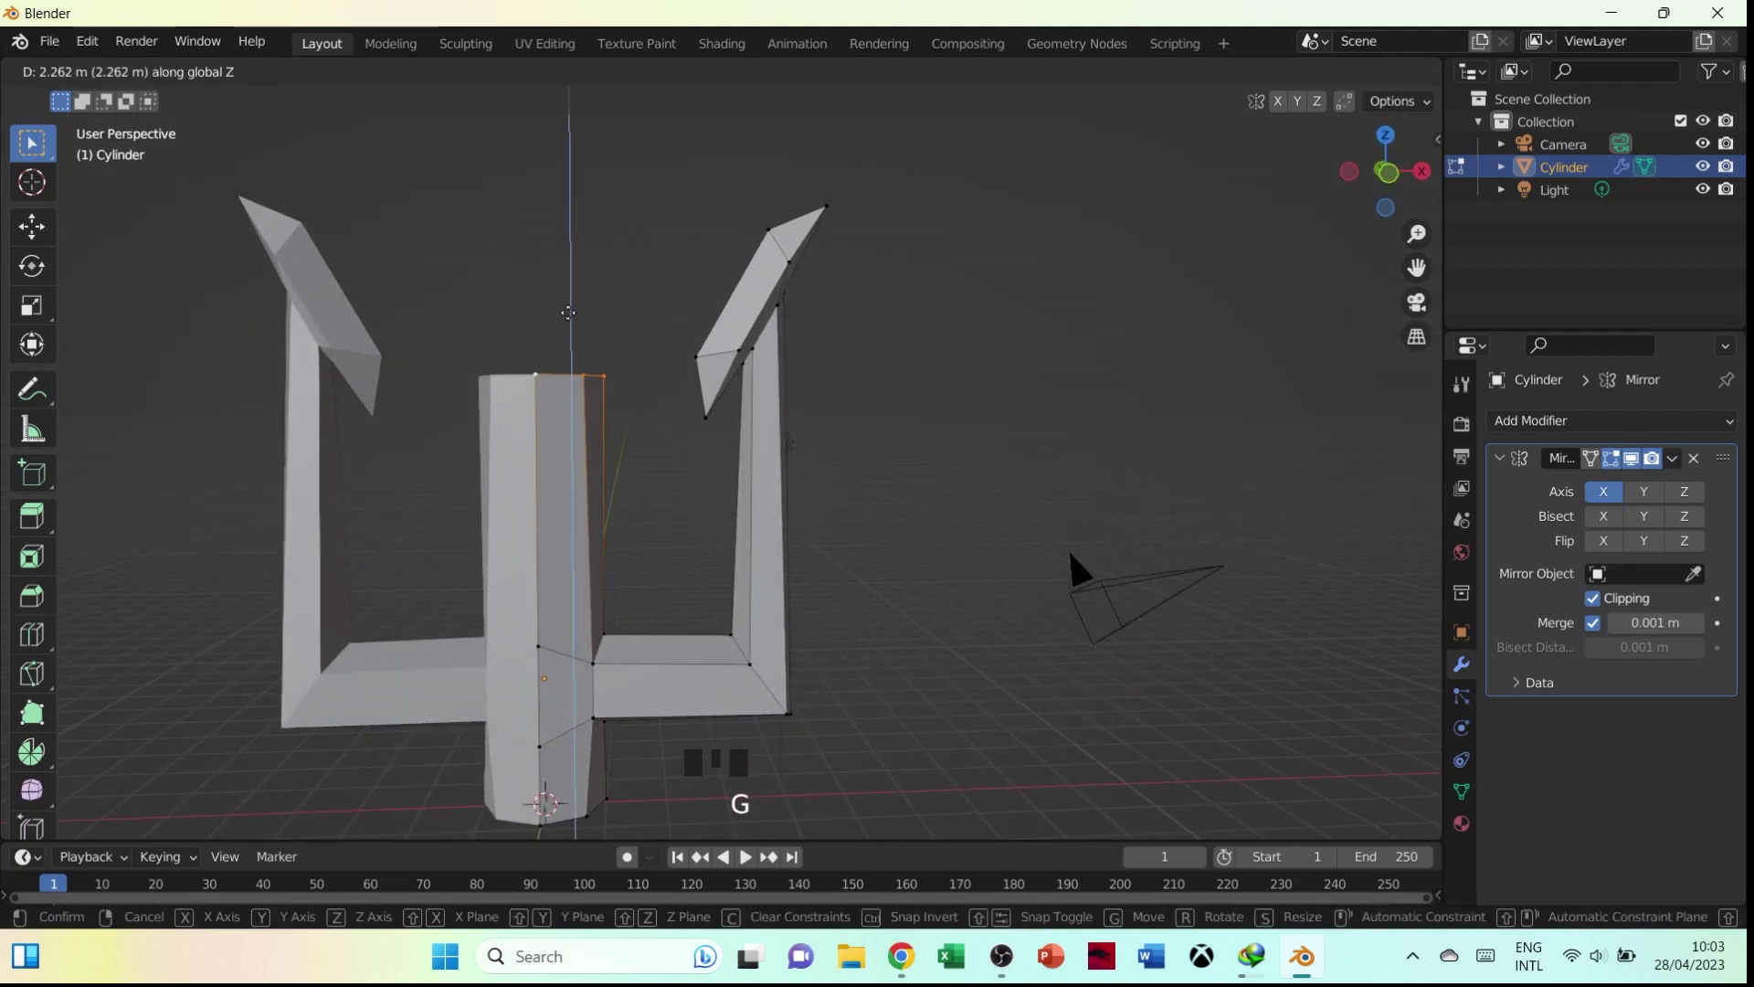
pyautogui.click(558, 319)
# Extrude the body's top edge loop in place and scale the new ring outward into a wide flat rim
pyautogui.press('`')
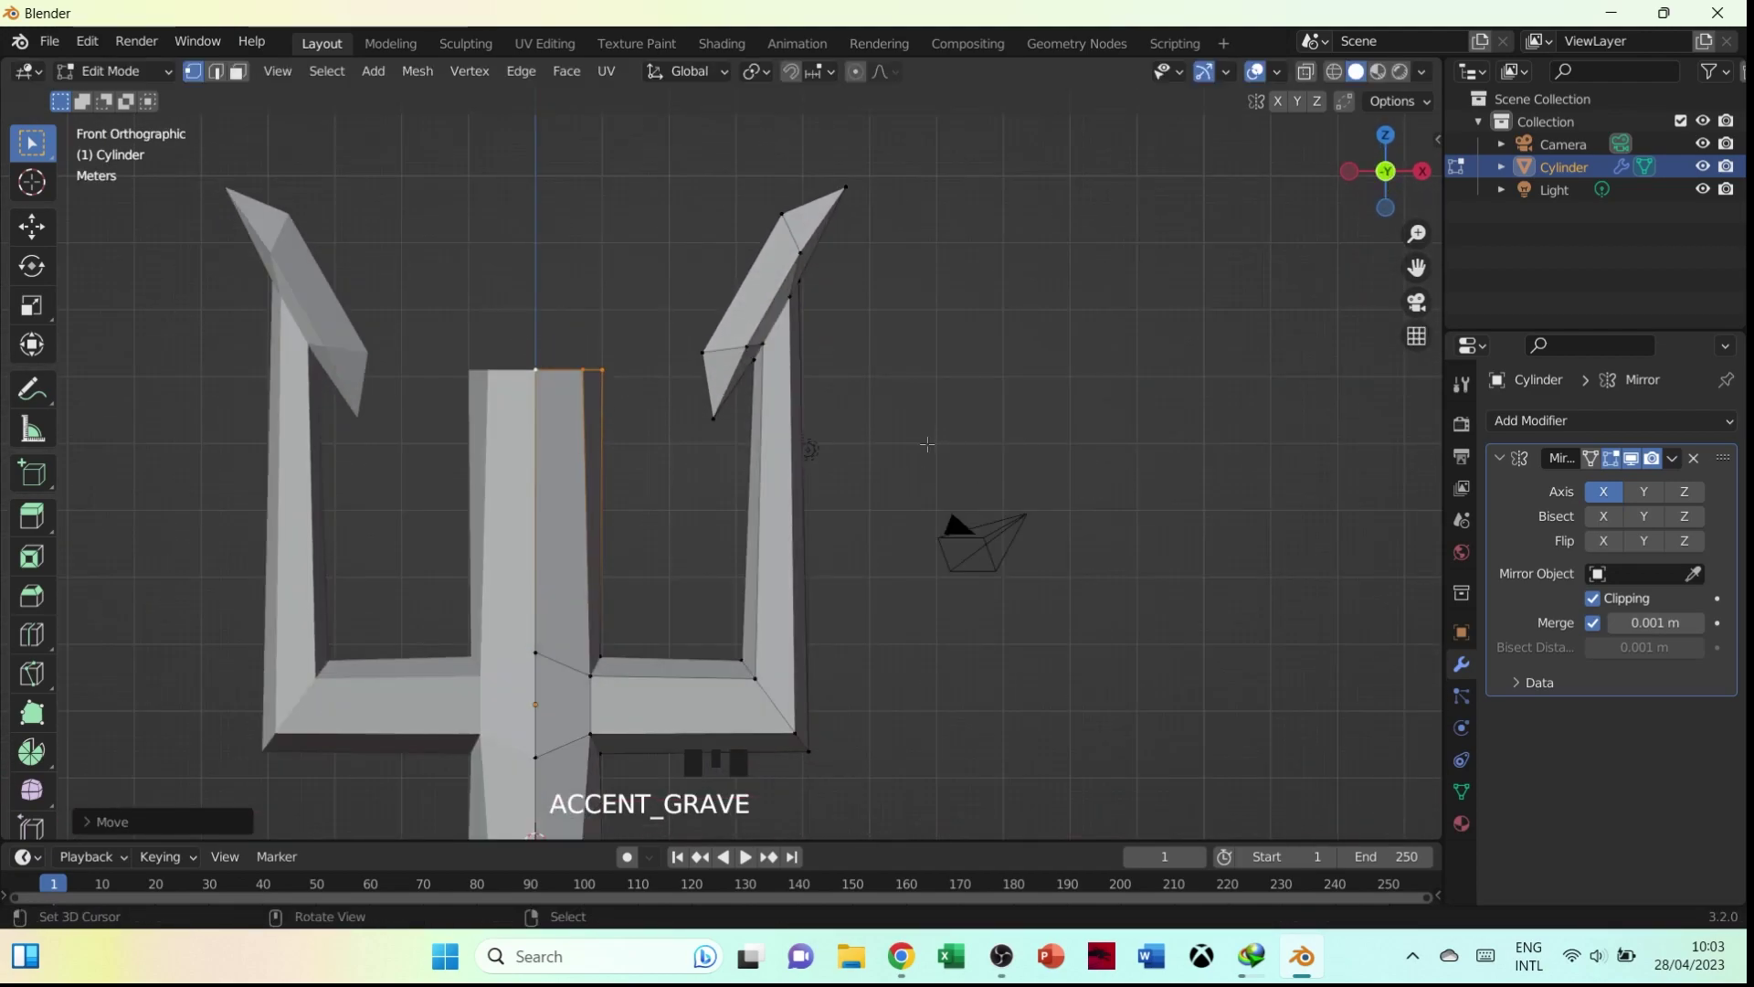
pyautogui.press('e')
pyautogui.rightClick(827, 419)
pyautogui.press('s')
pyautogui.moveTo(770, 528); pyautogui.dragTo(646, 447, button='middle')
pyautogui.click(649, 459)
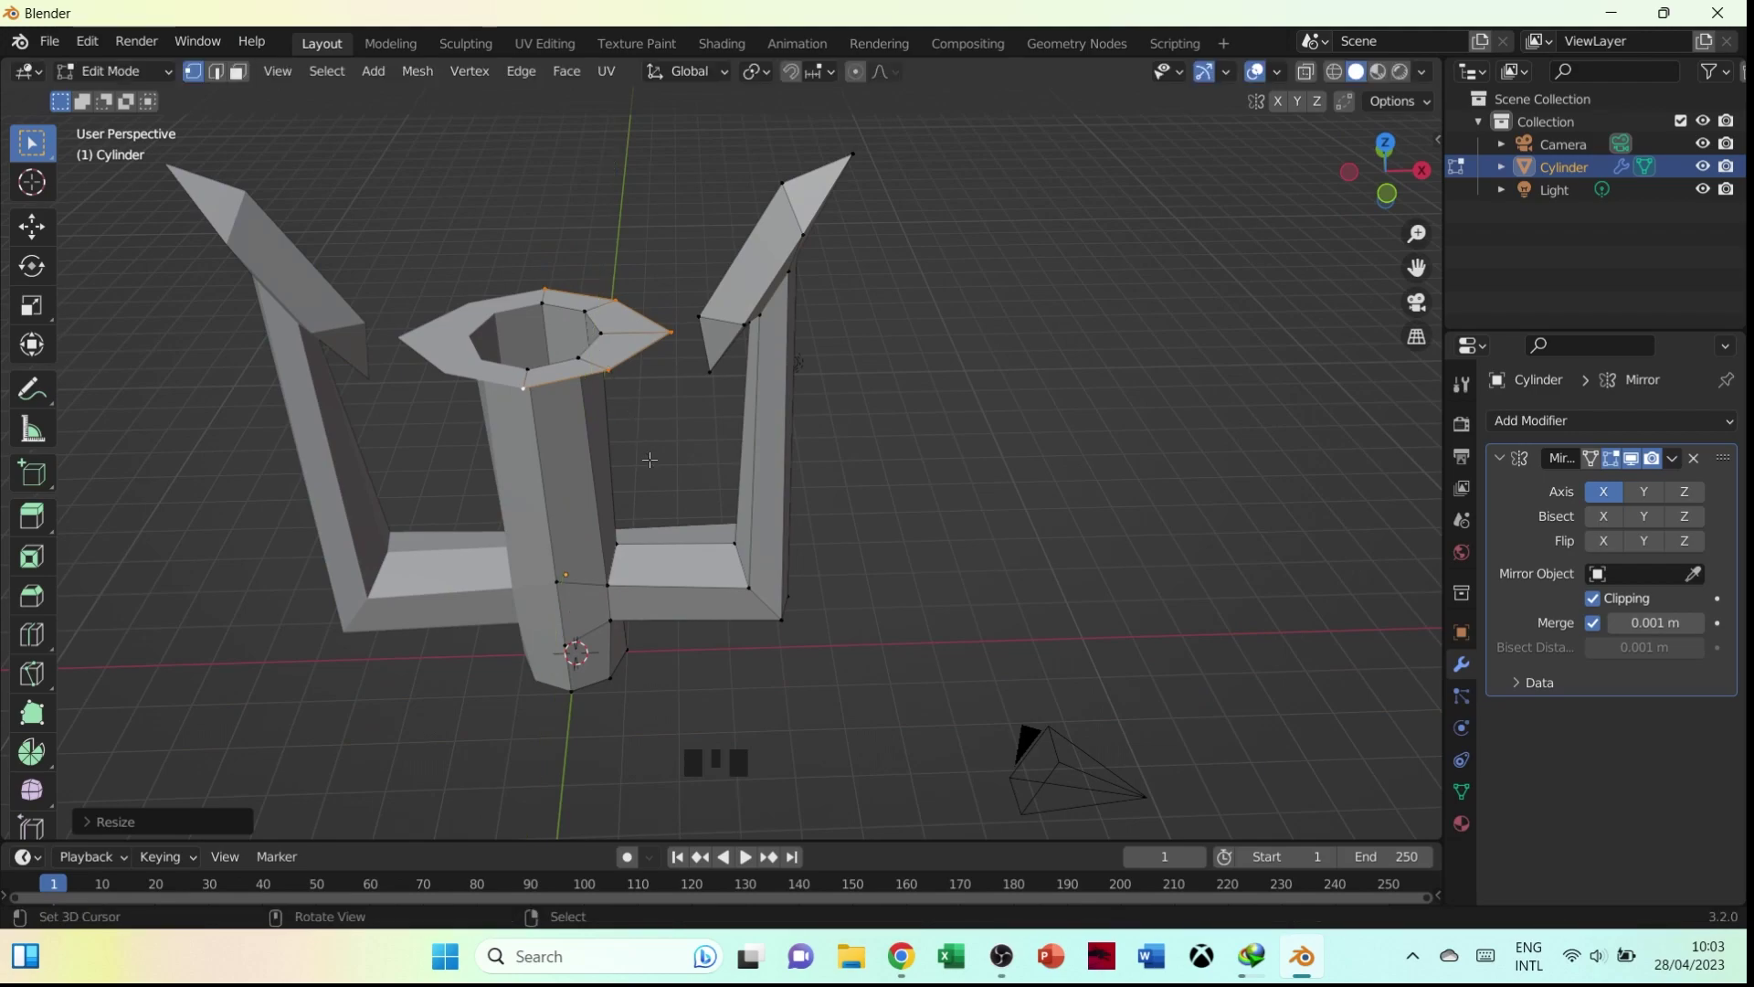
# Raise the rim's outer ring slightly above the body, then extrude it and move the new ring up along Z
pyautogui.press('`')
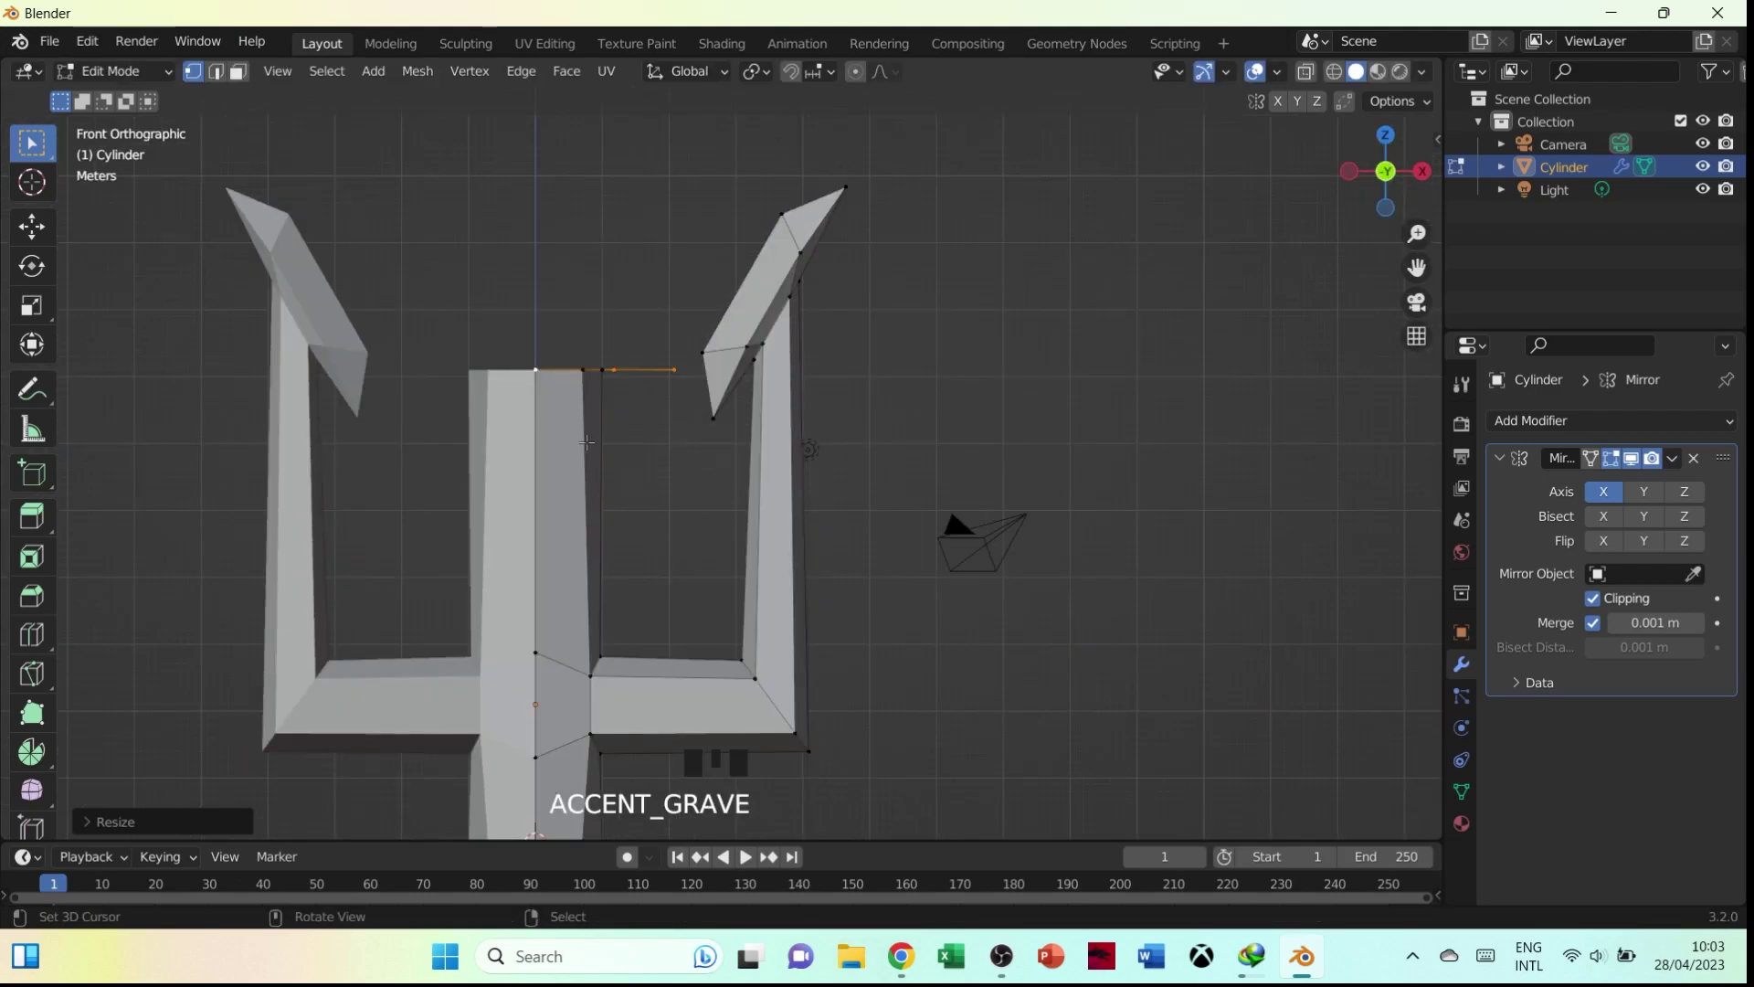
pyautogui.press('g')
pyautogui.click(592, 414)
pyautogui.press('e')
pyautogui.rightClick(592, 406)
pyautogui.press('g')
pyautogui.press('z')
pyautogui.click(658, 421)
# Scale the head's upper ring slightly inward and lower it along Z
pyautogui.press('s')
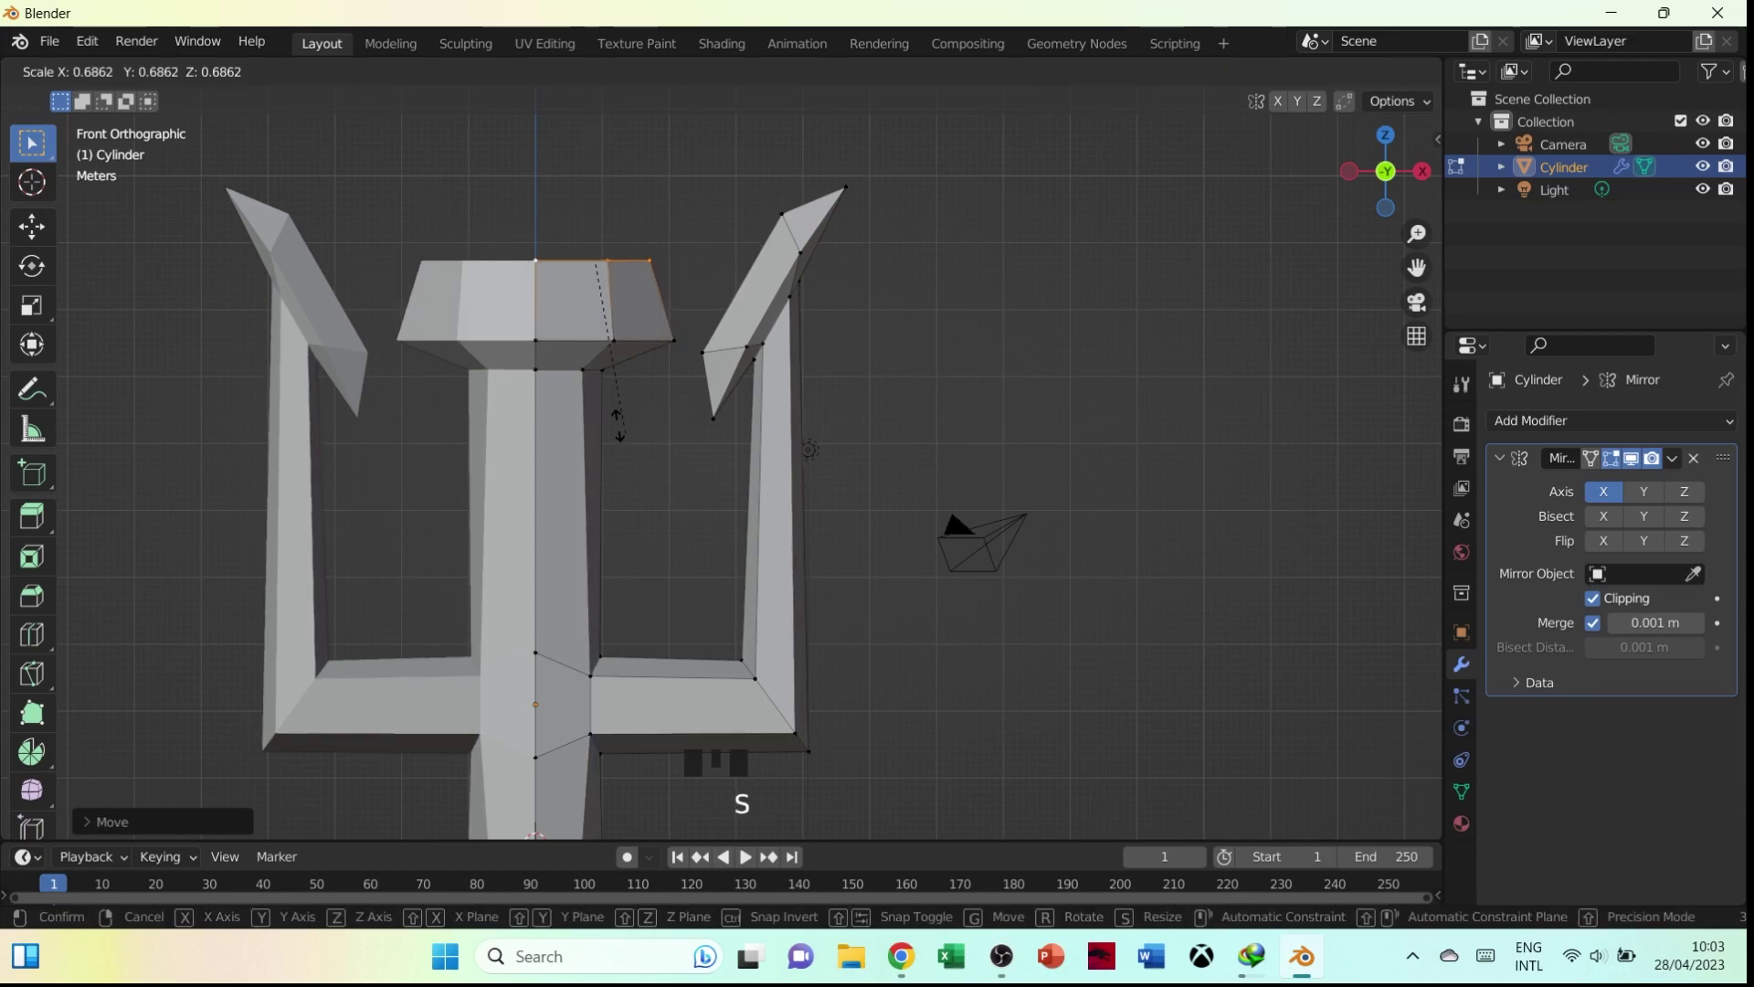
pyautogui.rightClick(595, 375)
pyautogui.moveTo(681, 347); pyautogui.dragTo(632, 427, button='middle')
pyautogui.press('g')
pyautogui.press('z')
pyautogui.click(628, 436)
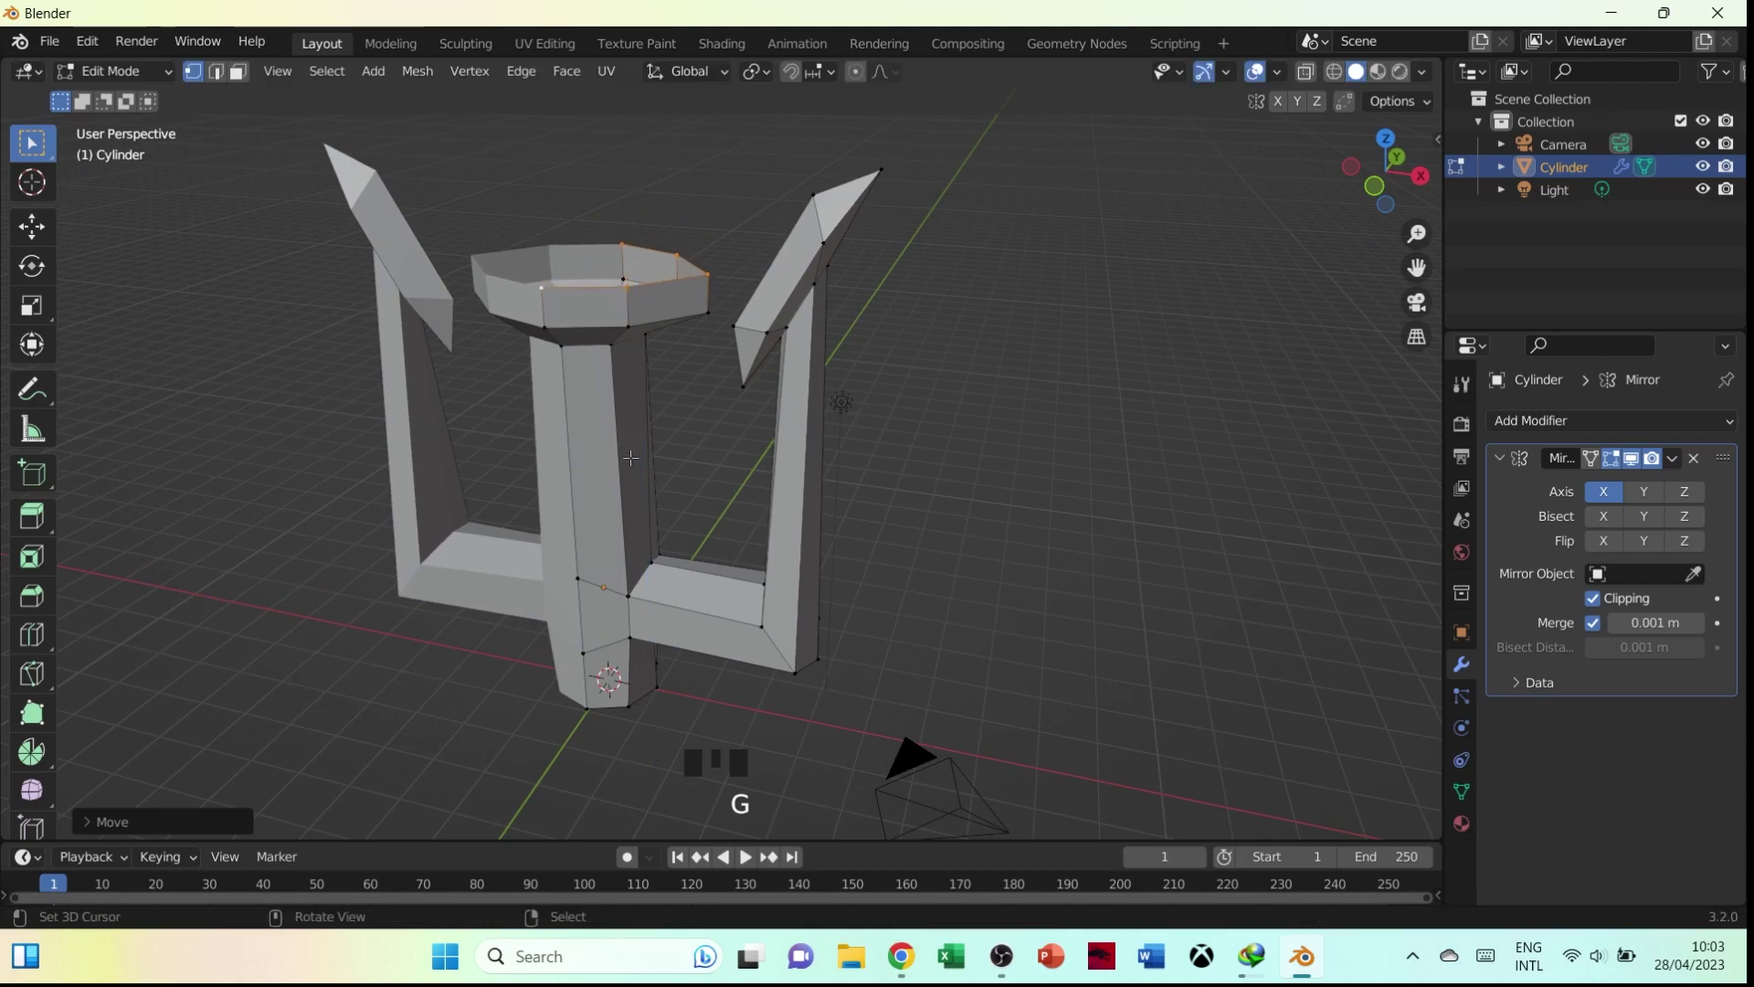
pyautogui.press('s')
pyautogui.click(649, 452)
# Extrude the head's upper ring upward, scale it to about 0.39 and merge its vertices into one point
pyautogui.press('`')
pyautogui.click(530, 354)
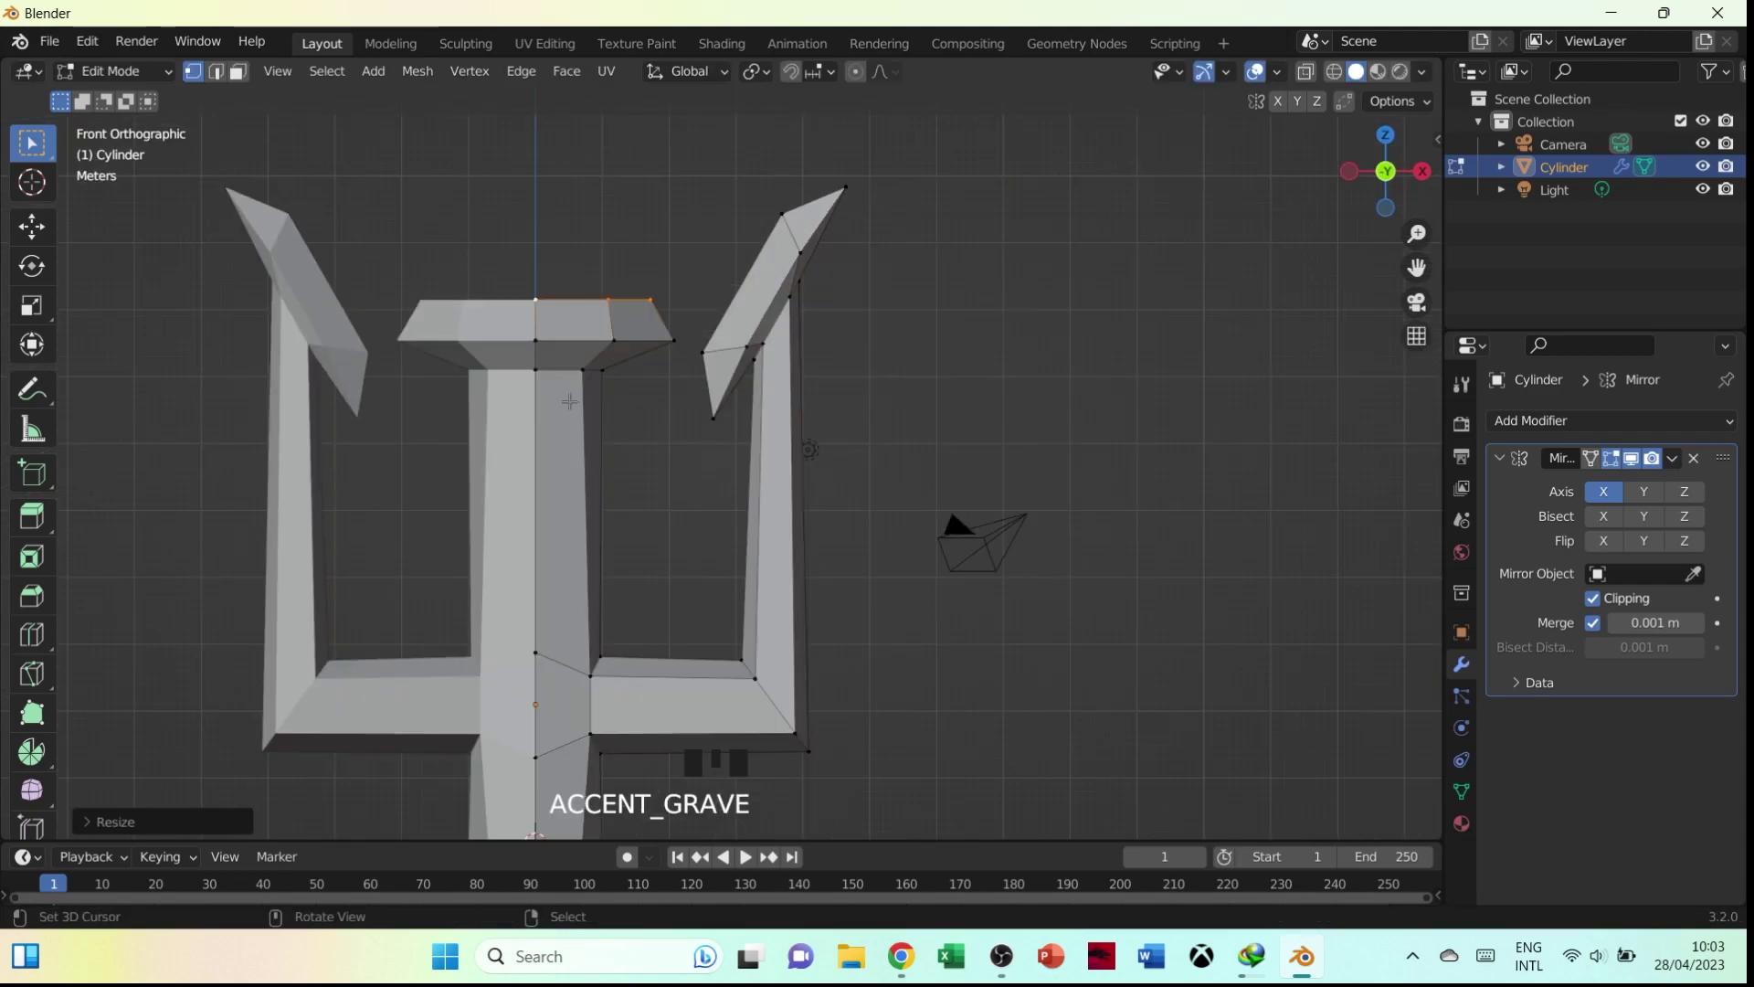
pyautogui.press('e')
pyautogui.press('s')
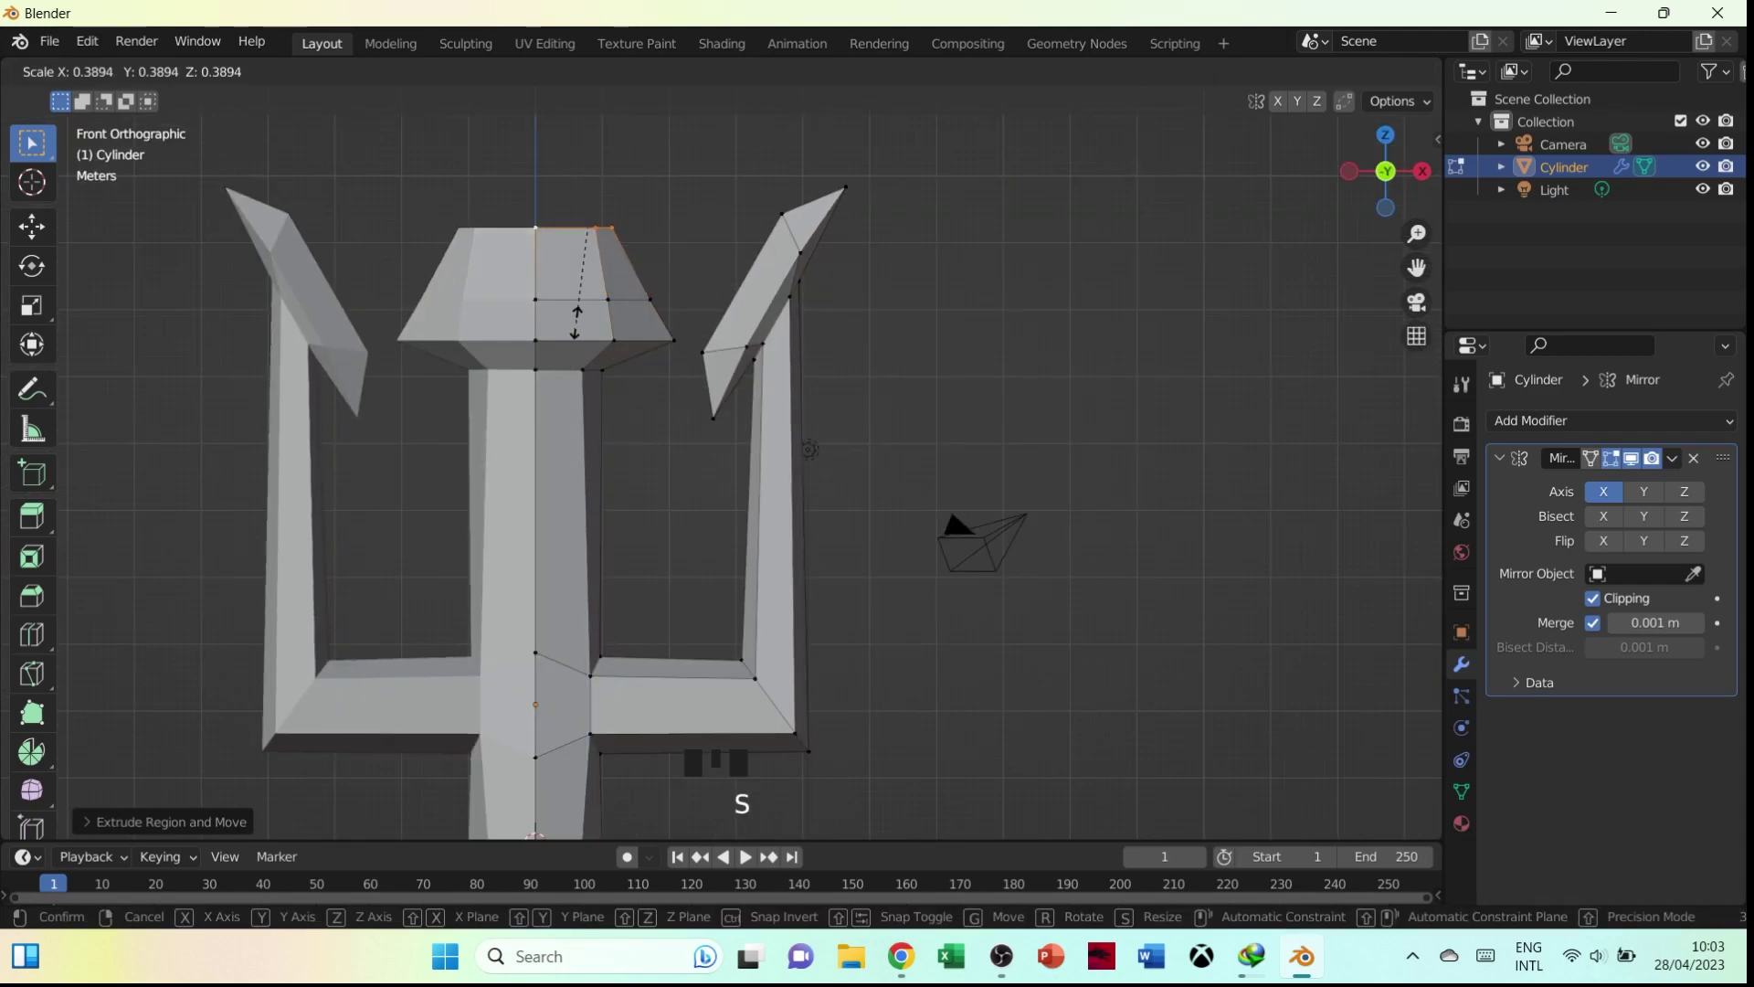
pyautogui.click(574, 338)
pyautogui.press('m')
pyautogui.click(567, 339)
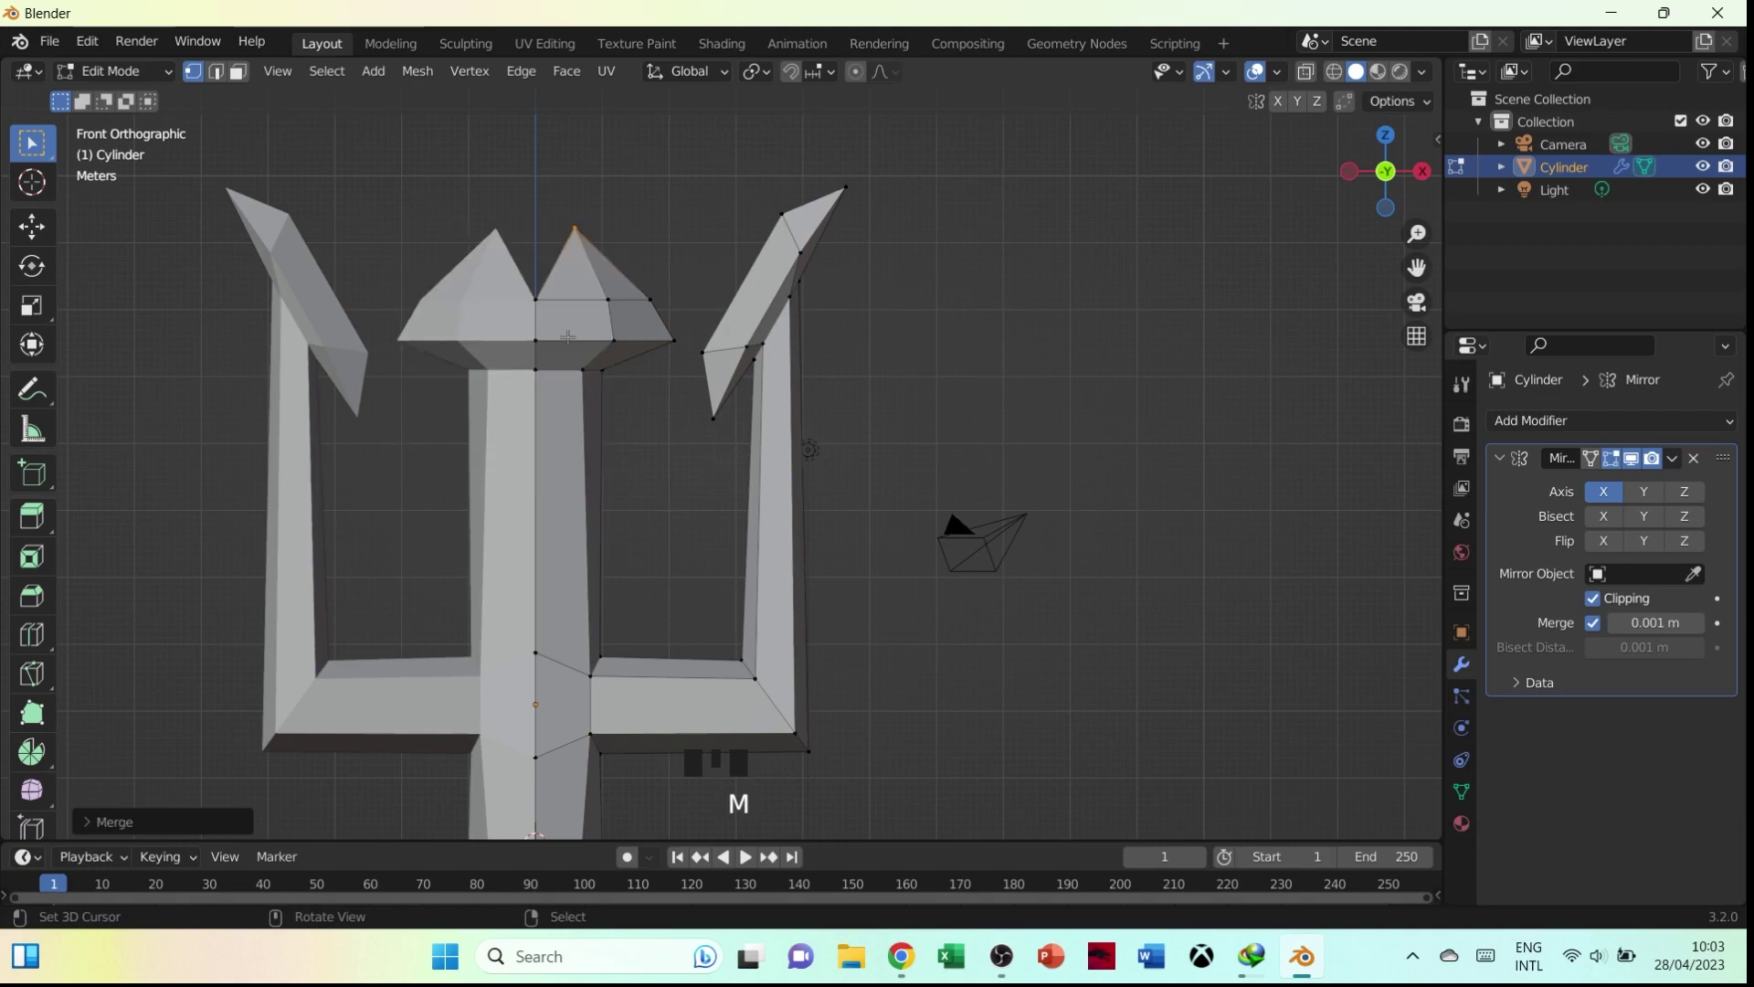
# Move the merged vertex onto the mirror center line and raise it along Z to form a tall spear tip
pyautogui.rightClick(589, 221)
pyautogui.press('g')
pyautogui.click(585, 247)
pyautogui.press('g')
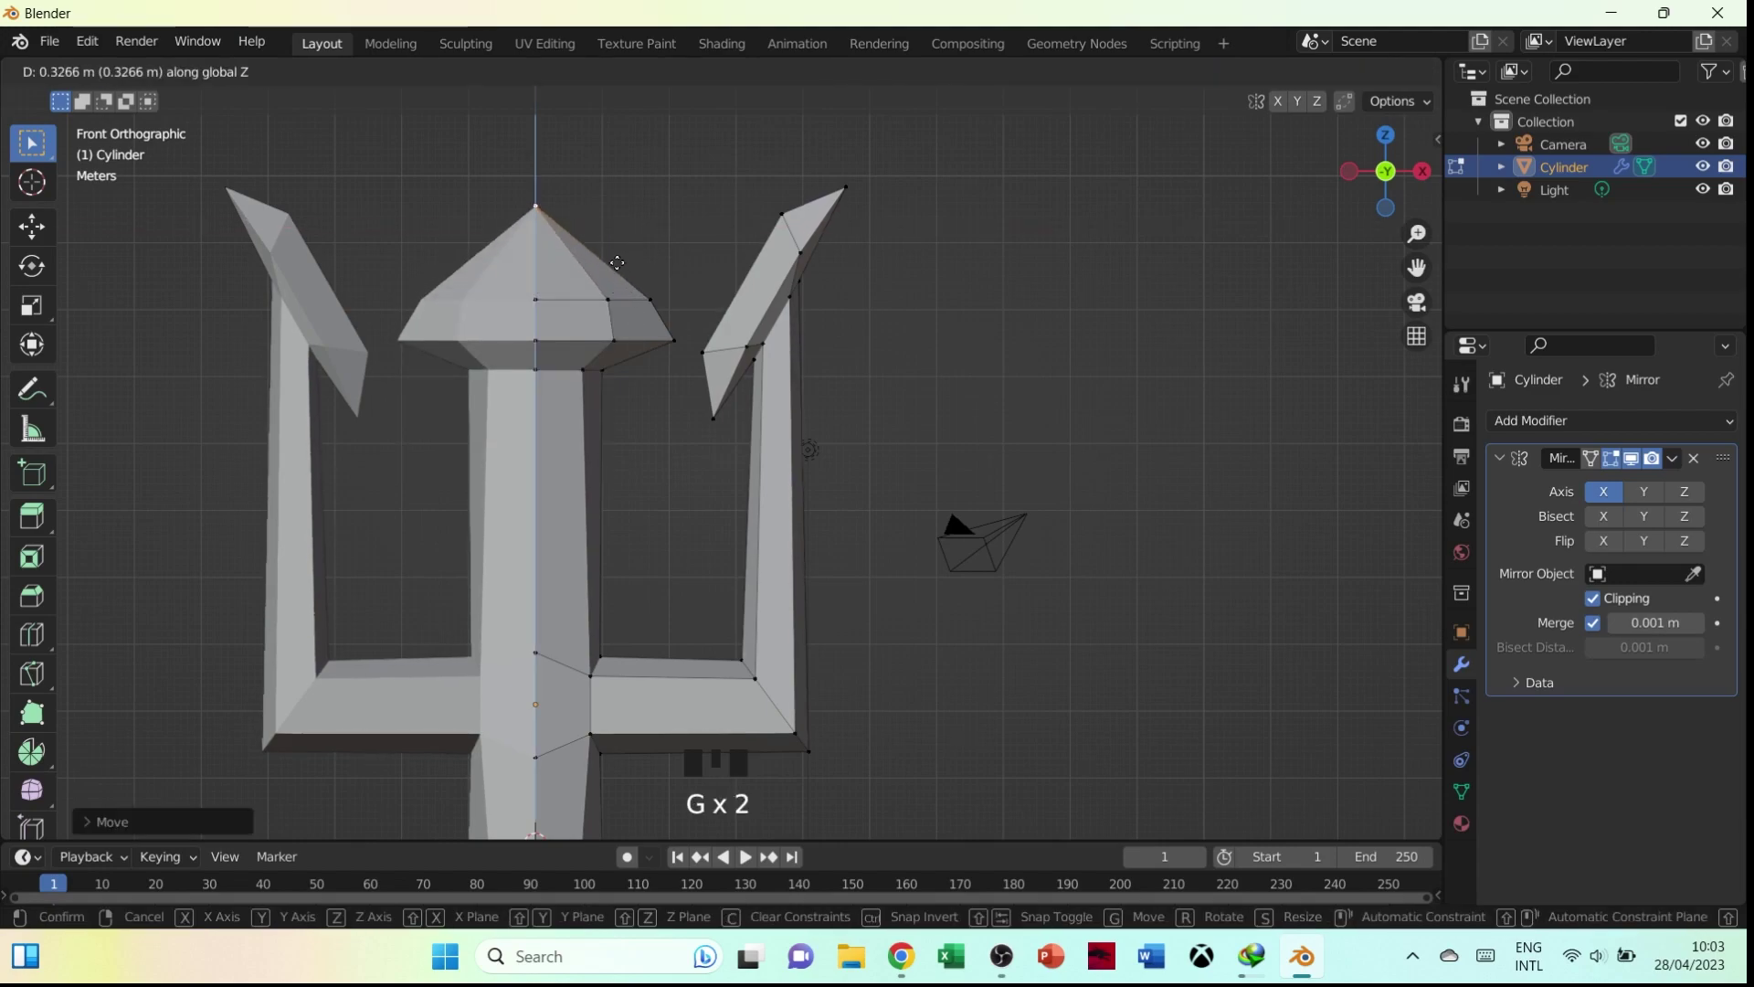
pyautogui.click(617, 187)
# Bevel the neck loop beneath the spear head about 0.5 m with three segments and scale the beveled neck down
pyautogui.rightClick(589, 366)
pyautogui.keyDown('alt'); pyautogui.rightClick(592, 365); pyautogui.keyUp('alt')
pyautogui.hotkey('ctrl', 'b')
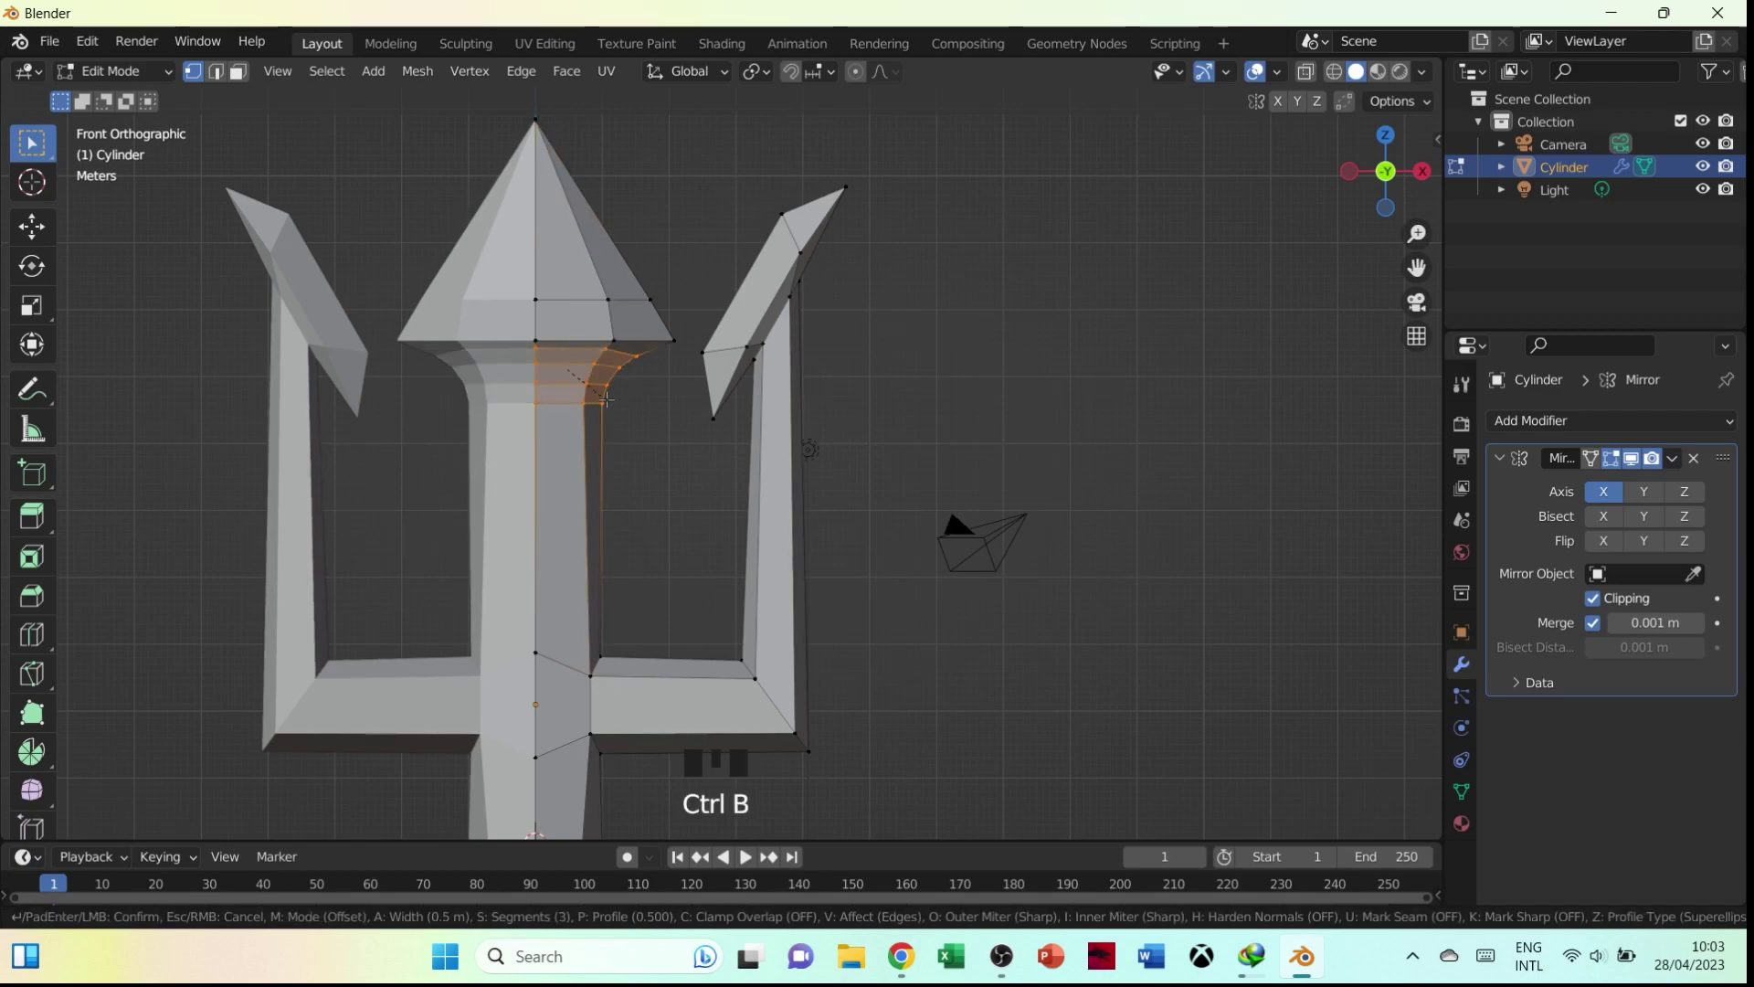
pyautogui.click(606, 399)
pyautogui.moveTo(605, 400); pyautogui.dragTo(718, 480, button='middle')
pyautogui.press('s')
pyautogui.click(640, 356)
# Select the widest ring of the spear head and scale it to about two thirds along Y in the right view
pyautogui.rightClick(639, 354)
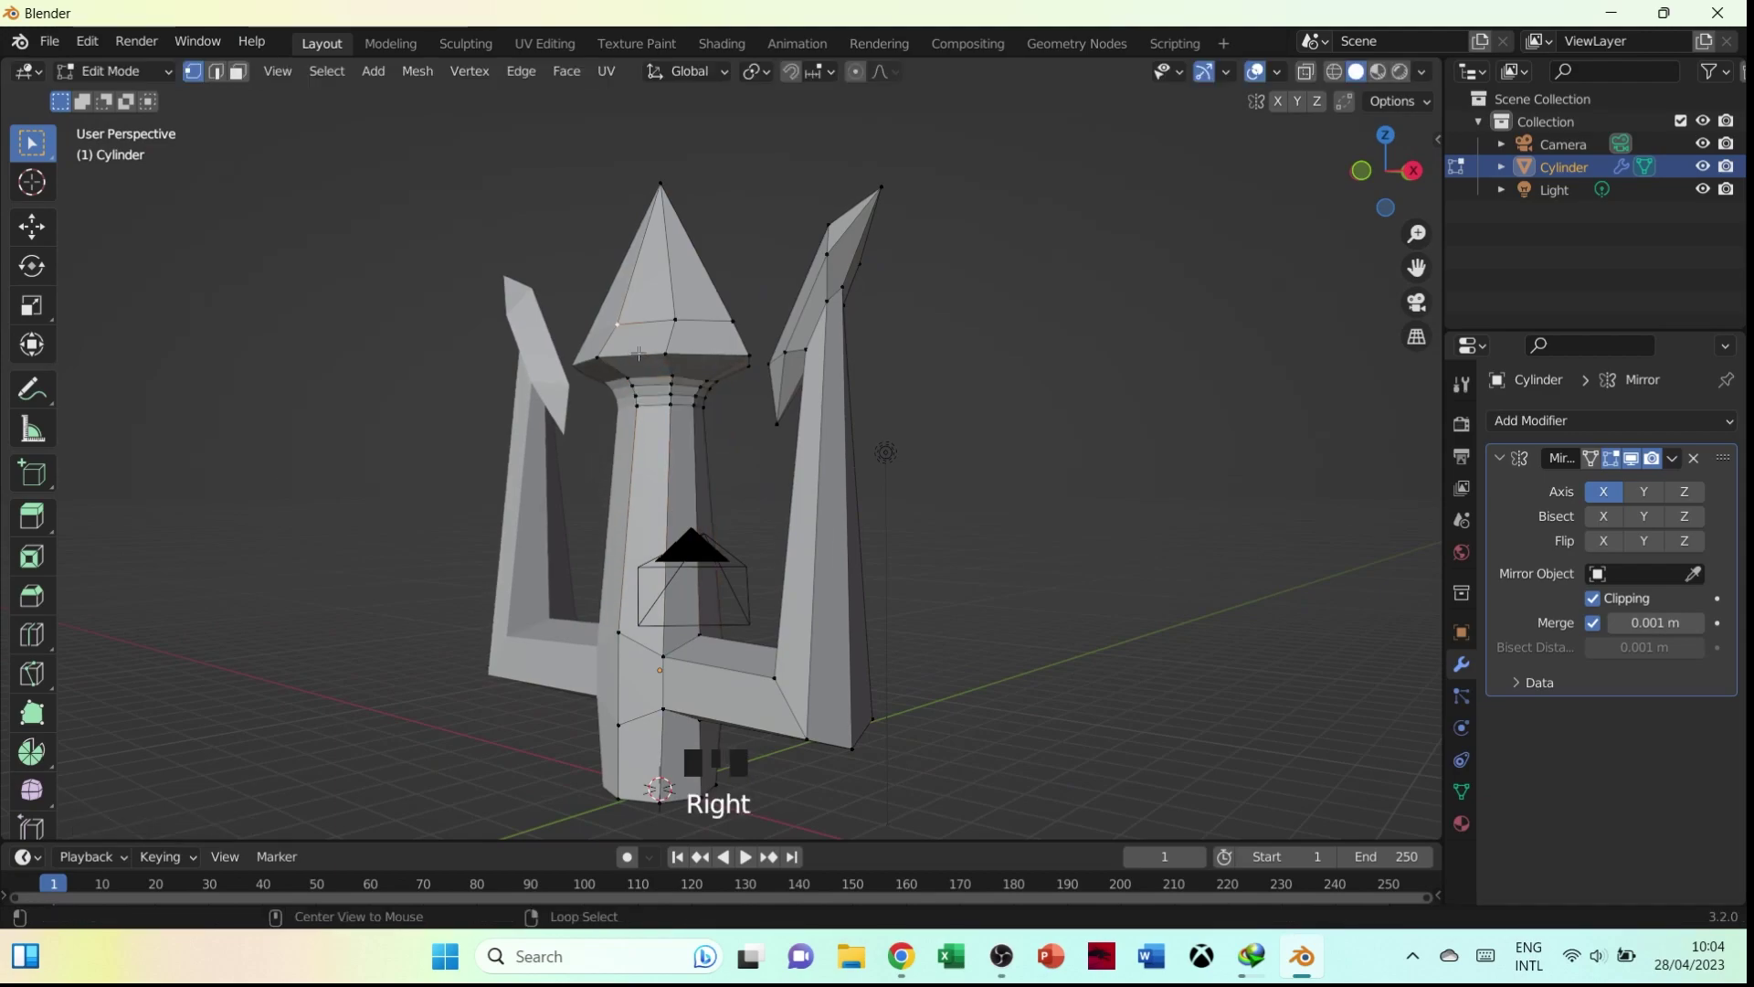
pyautogui.press('`')
pyautogui.press('s')
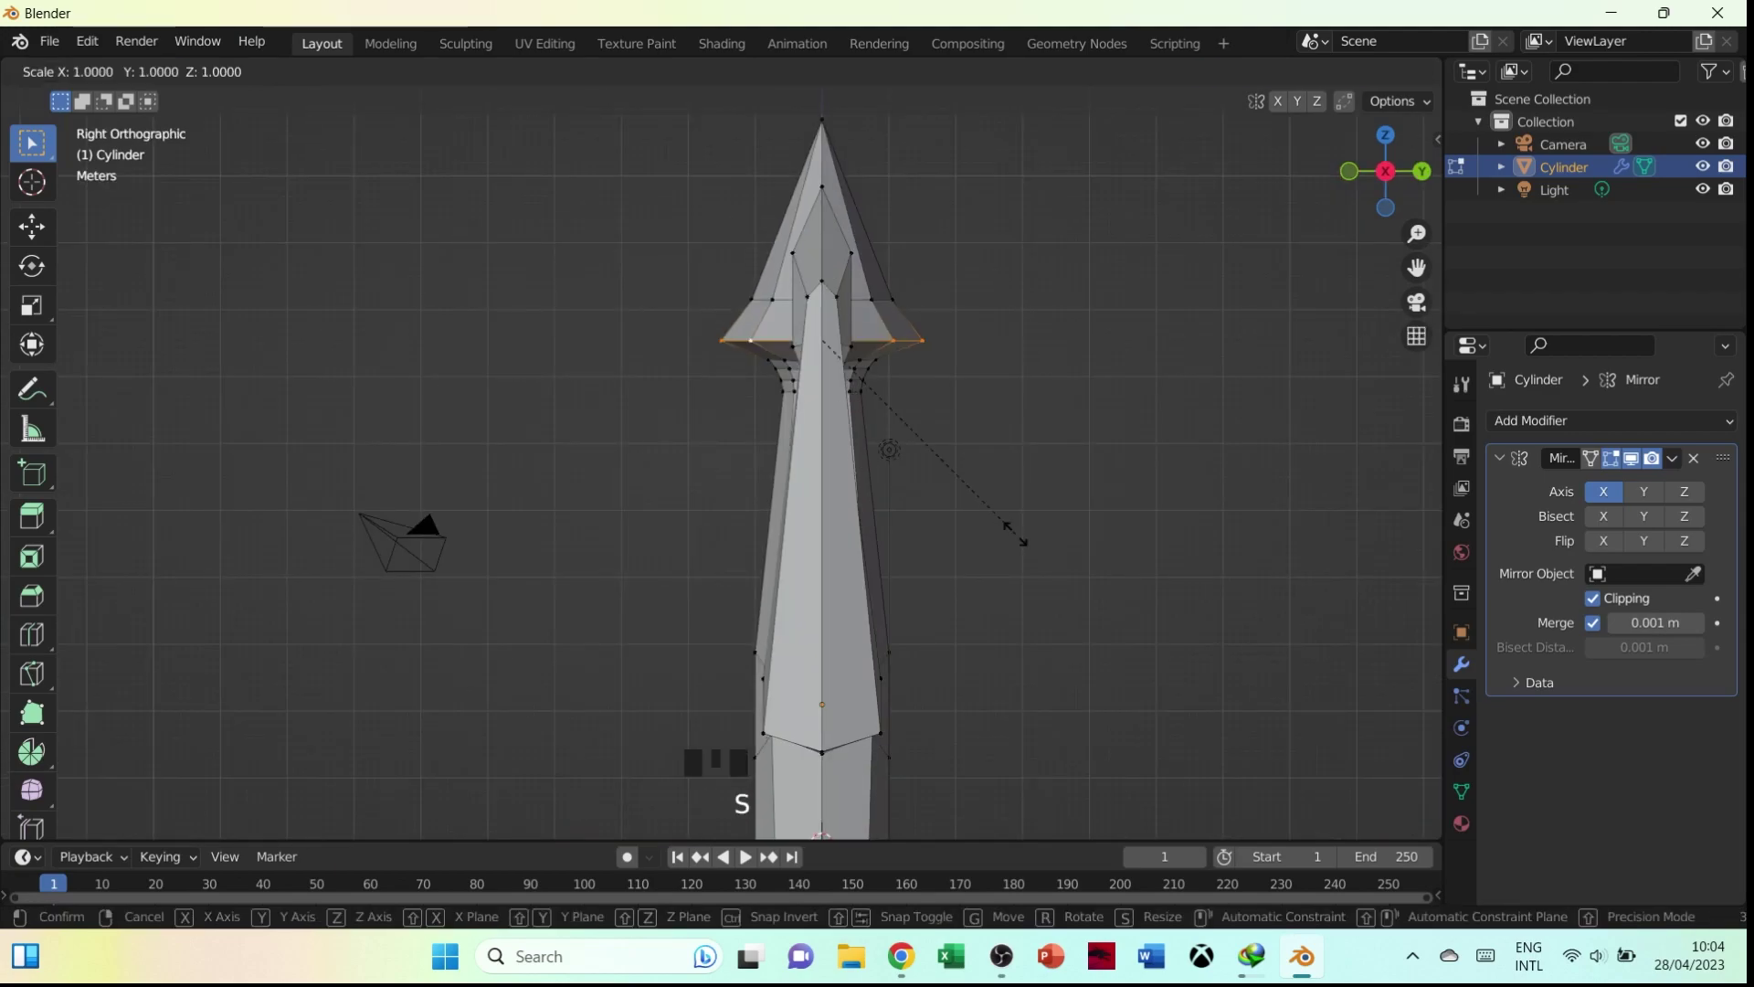
pyautogui.press('y')
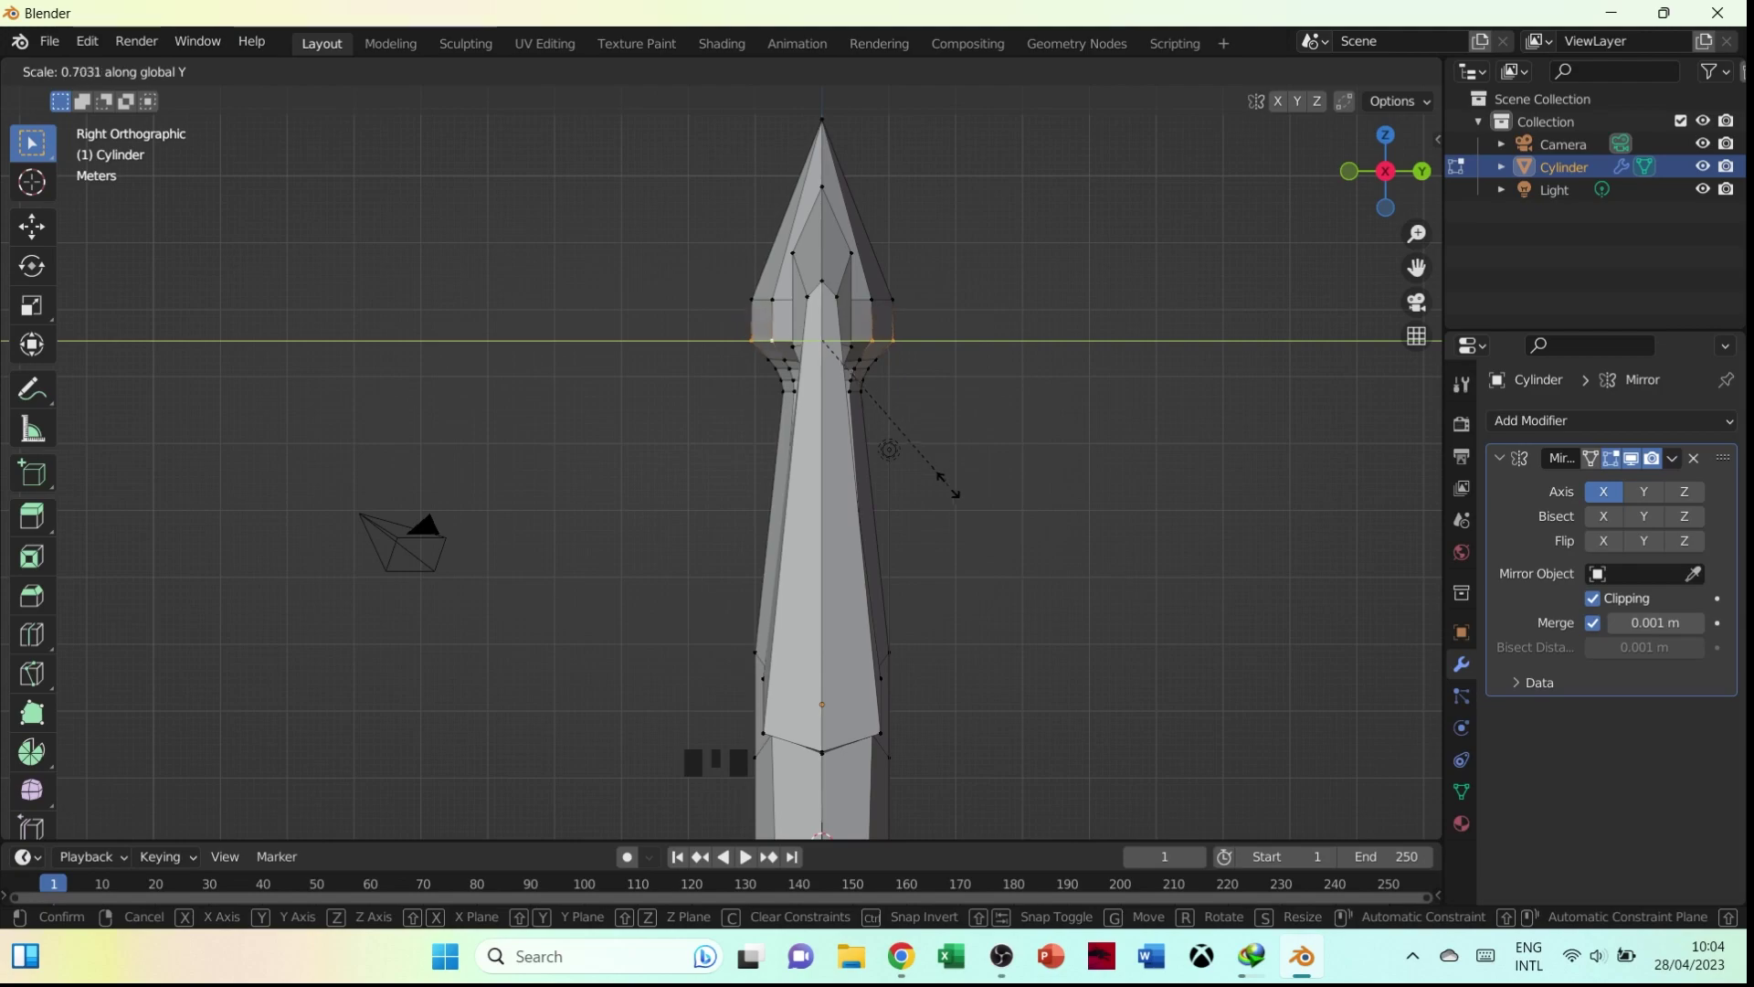
pyautogui.click(934, 484)
# Select the ring just above the spear head's widest ring and narrow it along Y
pyautogui.rightClick(783, 304)
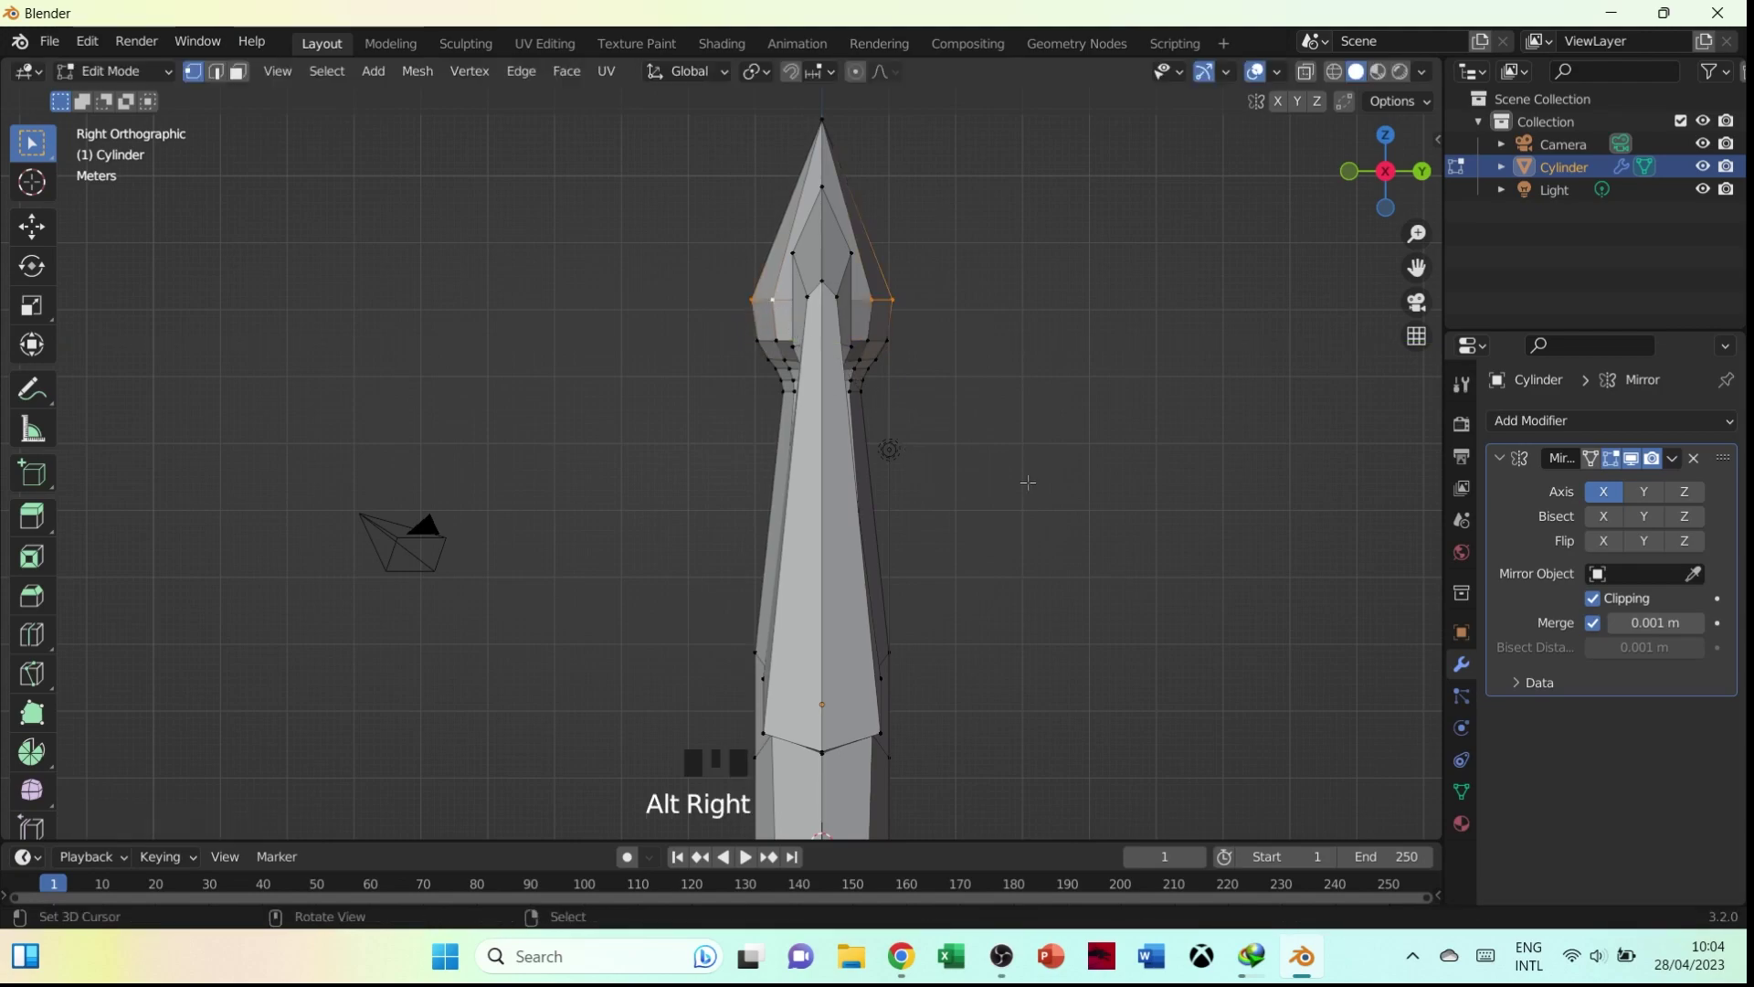
pyautogui.moveTo(1017, 469); pyautogui.dragTo(784, 530, button='middle')
pyautogui.press('s')
pyautogui.press('y')
pyautogui.click(695, 466)
pyautogui.moveTo(694, 466); pyautogui.dragTo(687, 146, button='middle')
# Bevel the edge loop at the arm's lower elbow about 0.63 m with three segments in the front view
pyautogui.press('`')
pyautogui.click(656, 416)
pyautogui.scroll(-5, 687, 146)
pyautogui.scroll(4, 715, 363)
pyautogui.rightClick(756, 352)
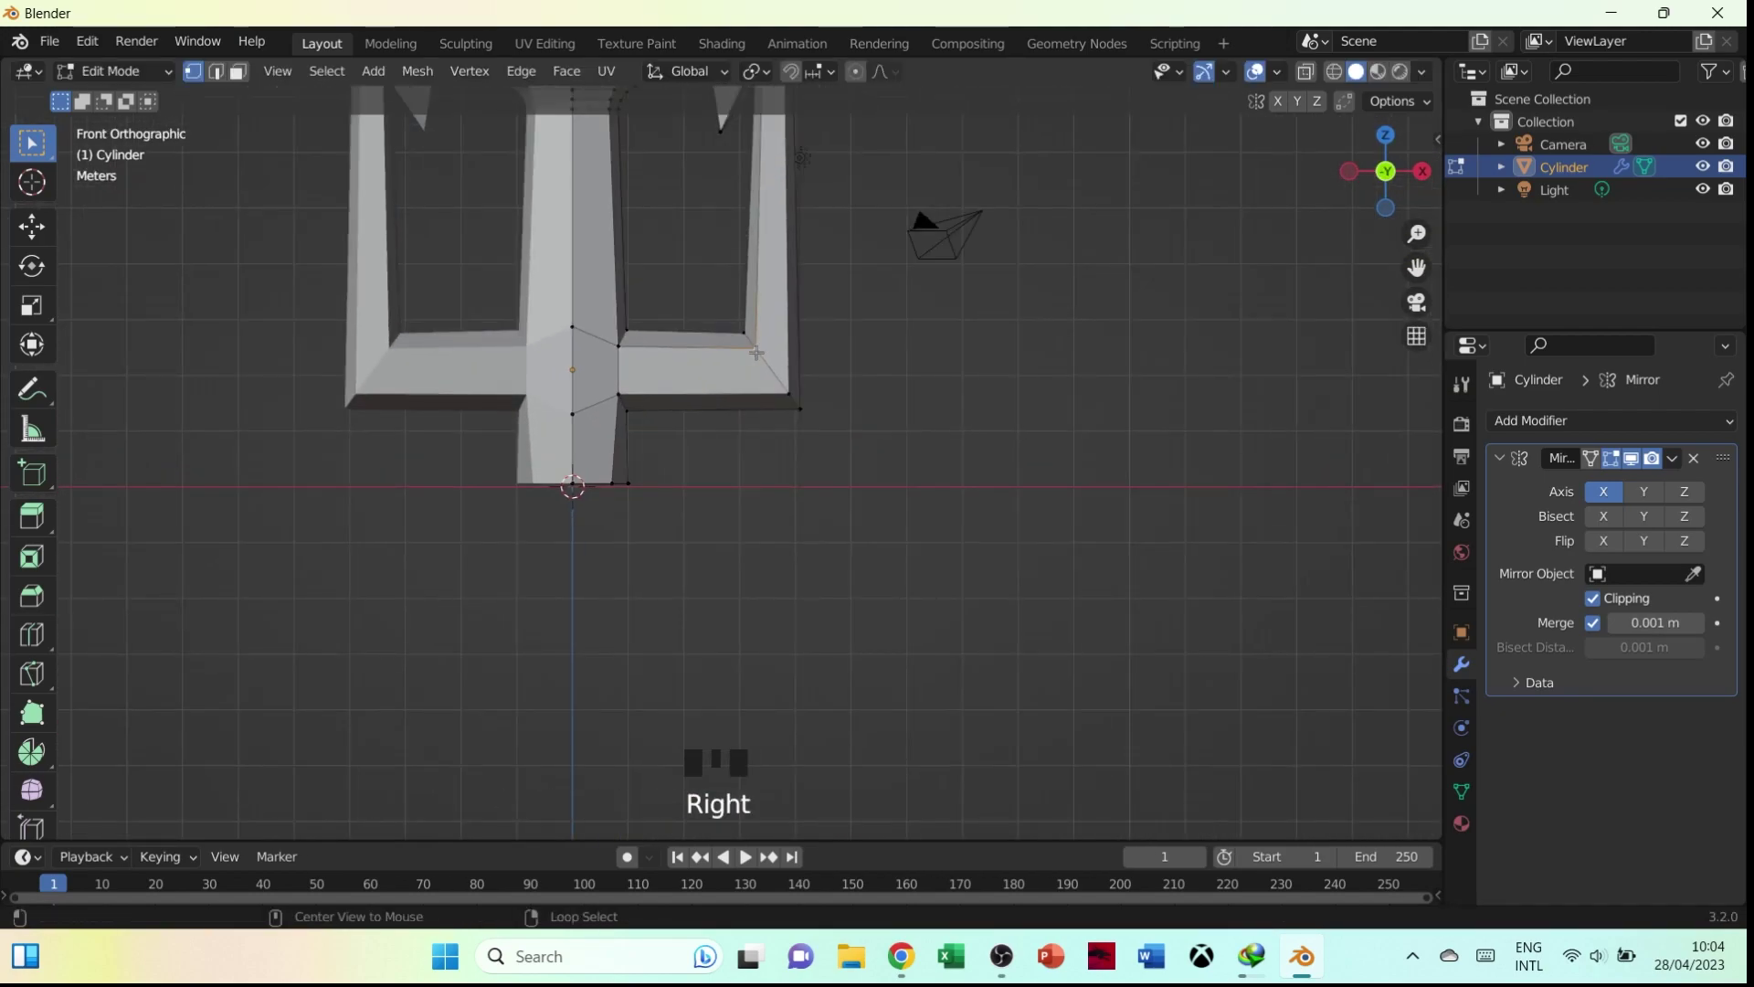
pyautogui.scroll(-2, 775, 385)
pyautogui.hotkey('ctrl', 'b')
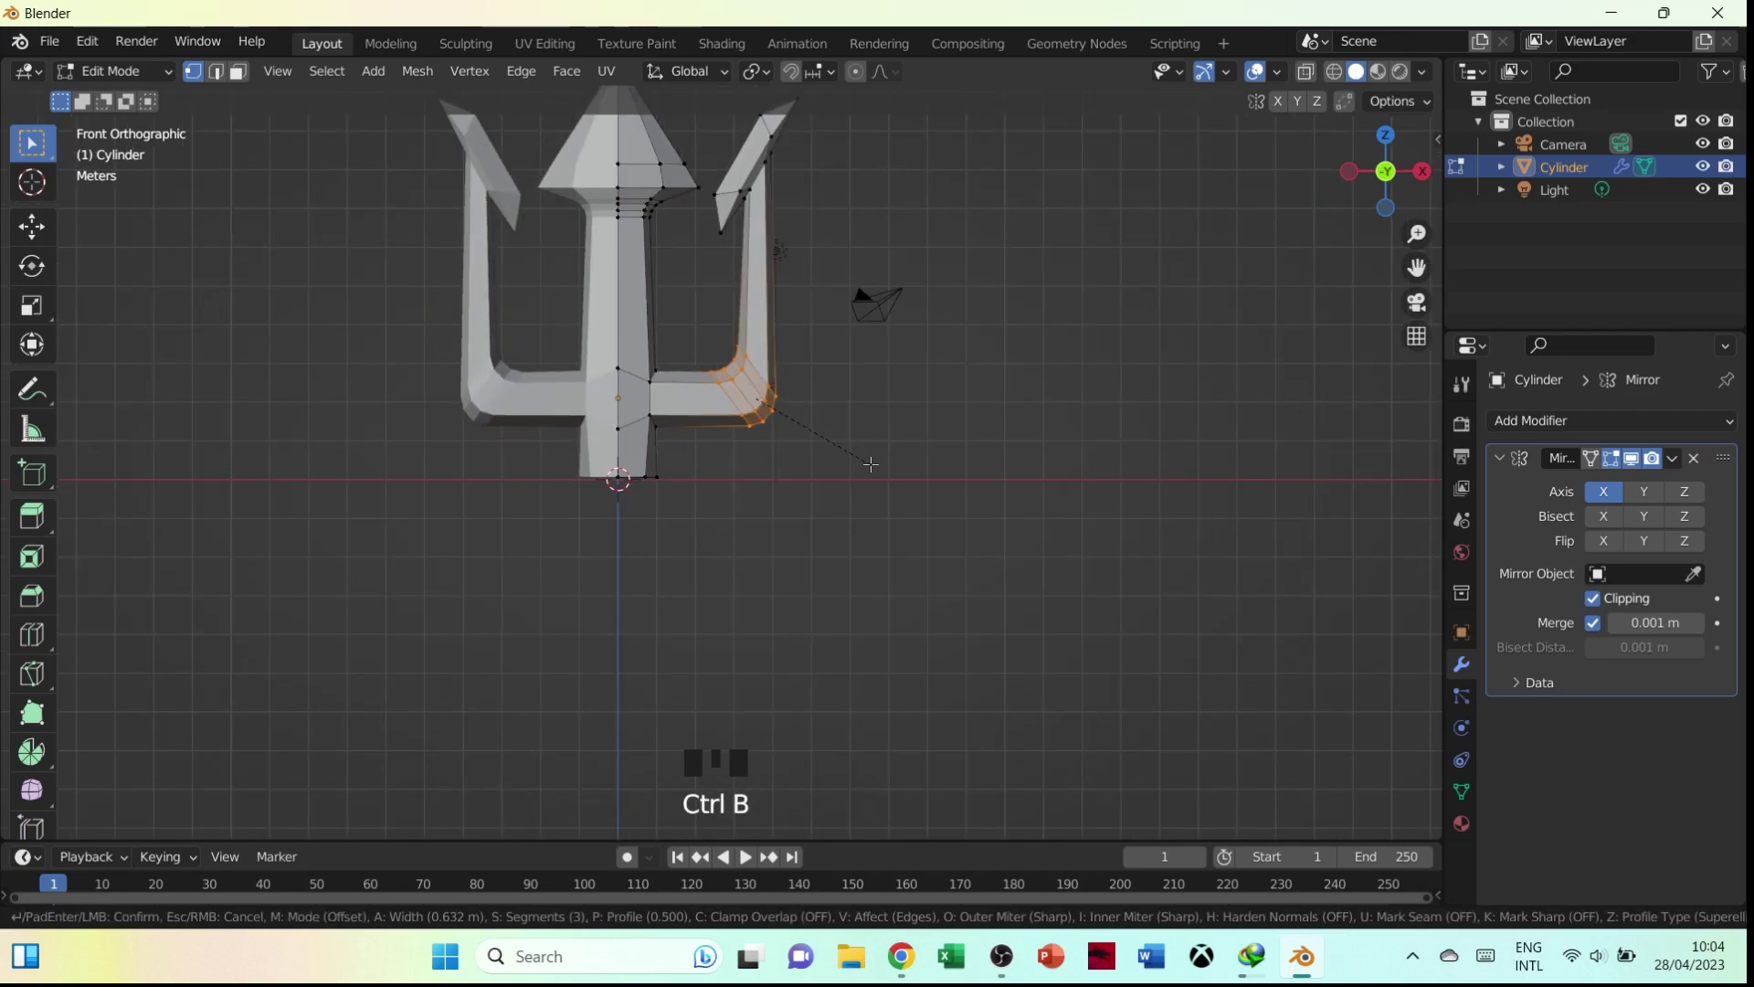
pyautogui.click(877, 479)
# Select the complete edge loop where the arm joins the body and bevel it about 0.64 m with three segments
pyautogui.keyDown('alt'); pyautogui.rightClick(655, 388); pyautogui.keyUp('alt')
pyautogui.keyDown('alt'); pyautogui.rightClick(652, 416); pyautogui.keyUp('alt')
pyautogui.moveTo(654, 384); pyautogui.dragTo(687, 374, button='middle')
pyautogui.scroll(2, 677, 351)
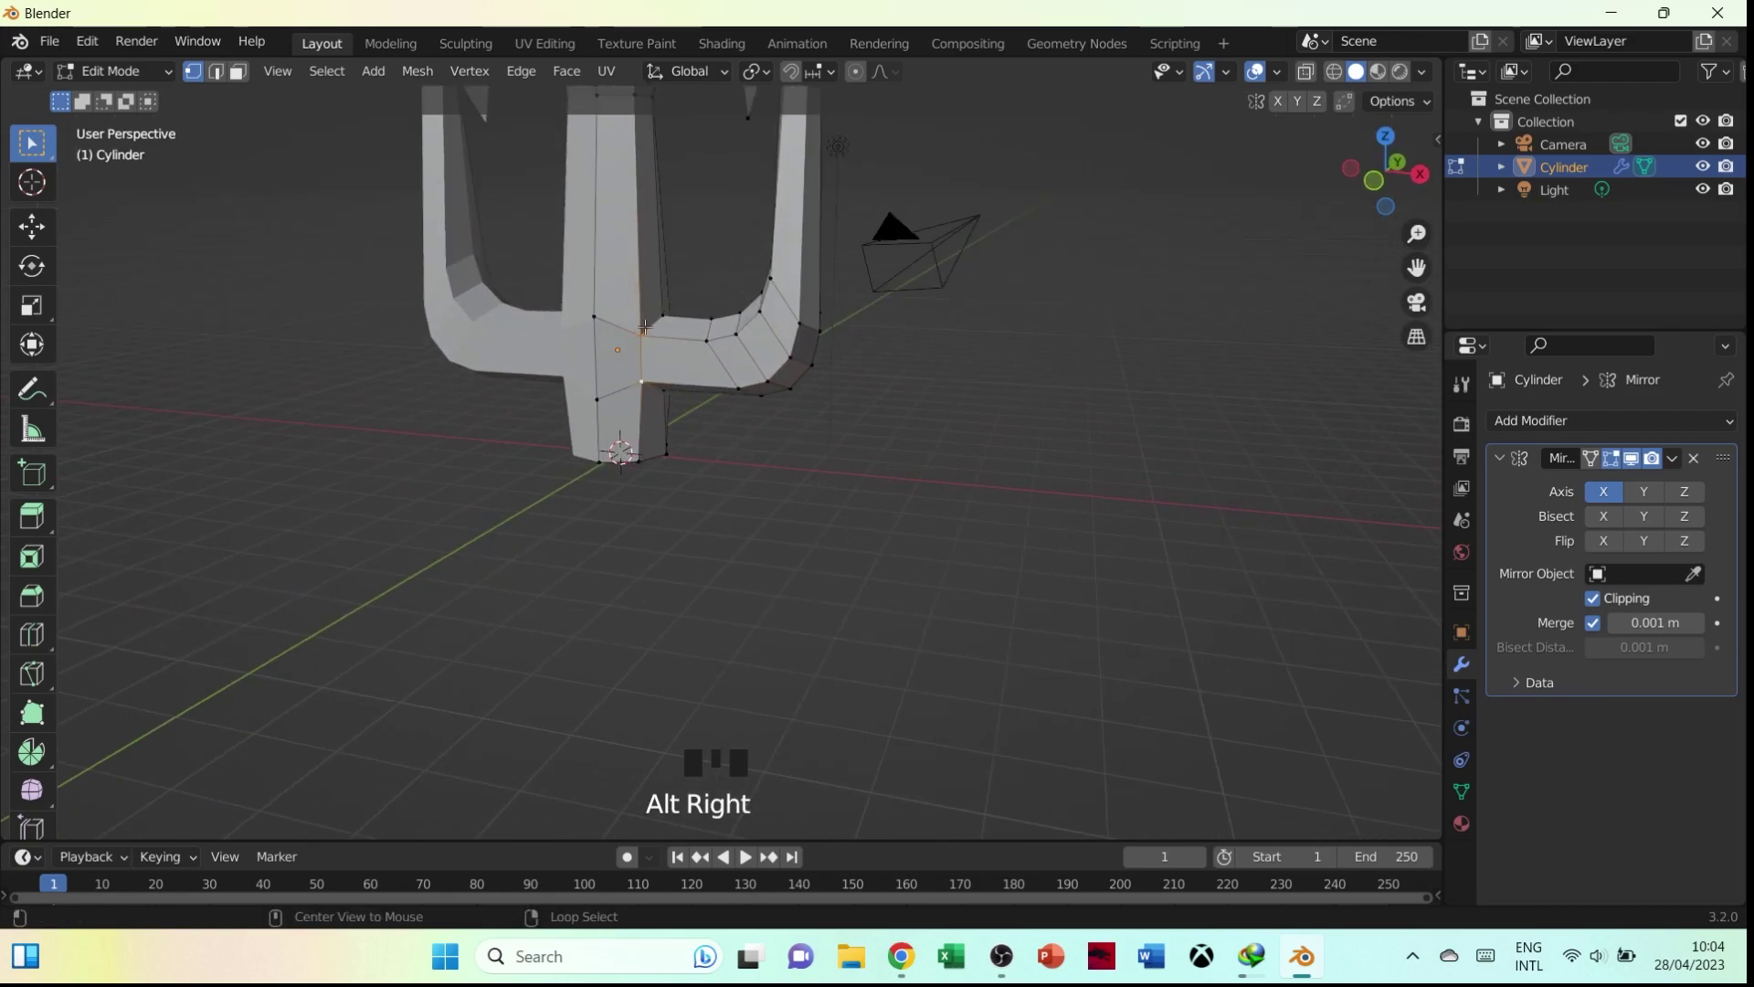
pyautogui.keyDown('shift'); pyautogui.rightClick(667, 385); pyautogui.keyUp('shift')
pyautogui.moveTo(668, 385); pyautogui.dragTo(370, 382, button='middle')
pyautogui.keyDown('shift'); pyautogui.rightClick(915, 408); pyautogui.keyUp('shift')
pyautogui.moveTo(786, 408); pyautogui.dragTo(731, 240, button='middle')
pyautogui.keyDown('shift'); pyautogui.moveTo(681, 247); pyautogui.dragTo(721, 477, button='middle'); pyautogui.keyUp('shift')
pyautogui.press('`')
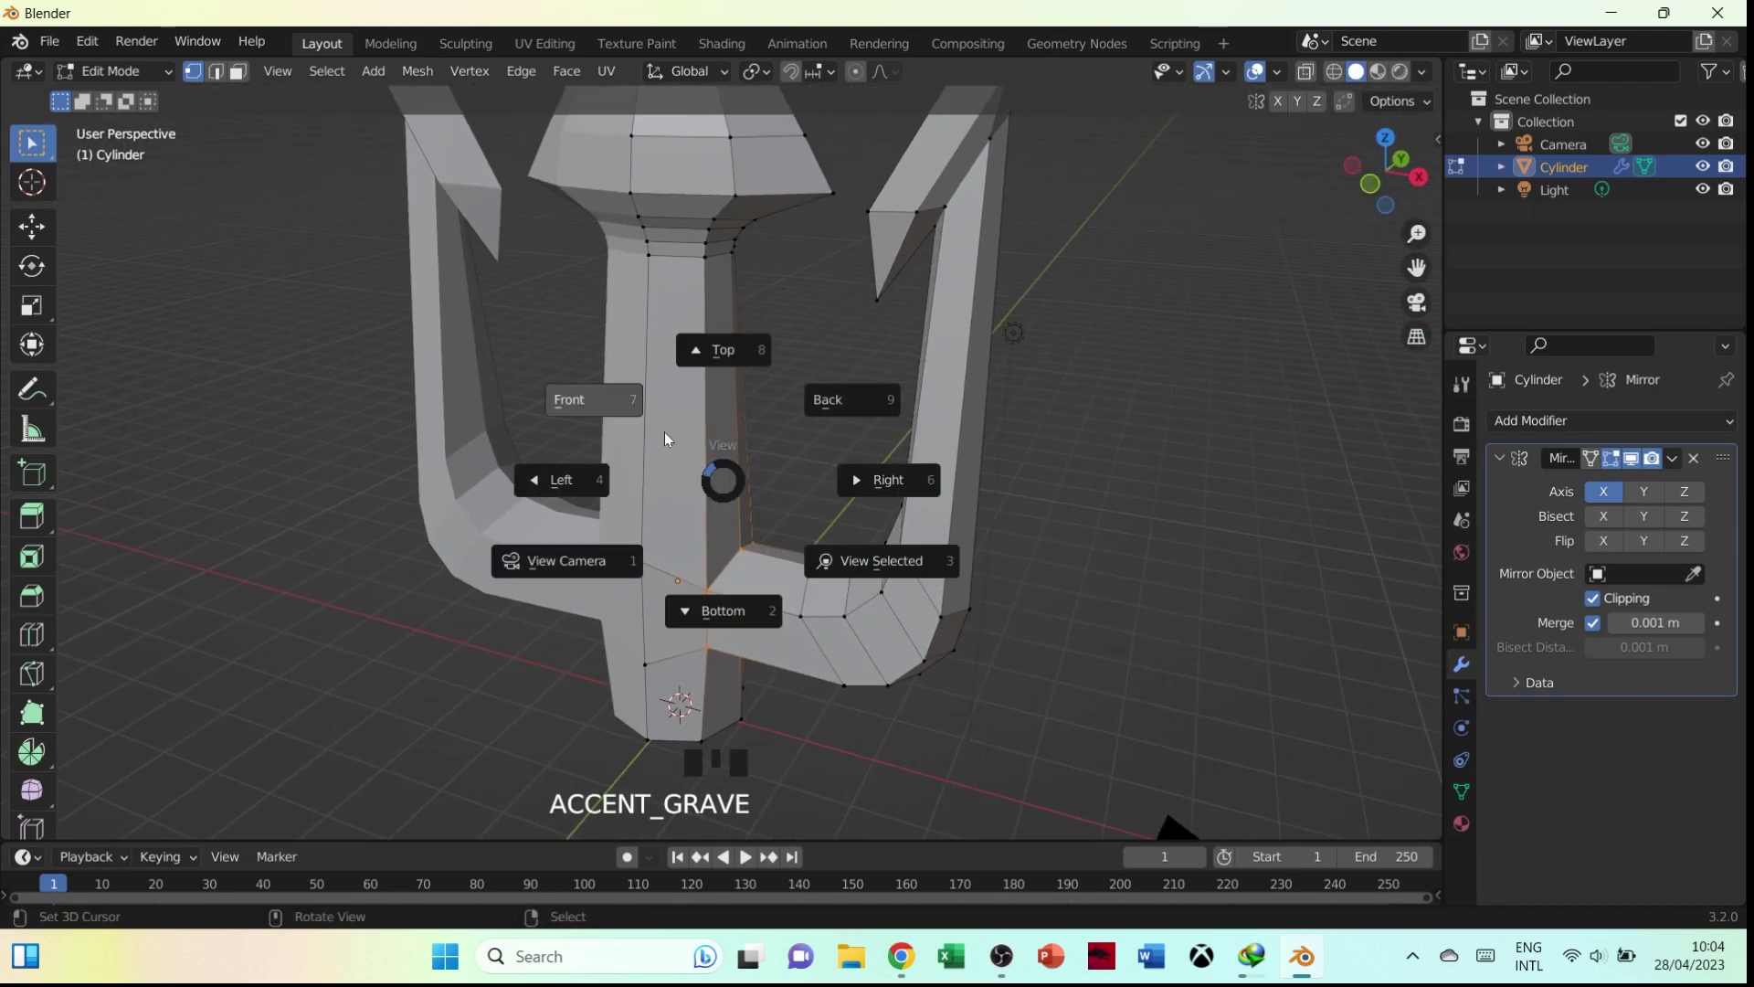
pyautogui.click(671, 442)
pyautogui.keyDown('shift'); pyautogui.moveTo(850, 609); pyautogui.dragTo(798, 445, button='middle'); pyautogui.keyUp('shift')
pyautogui.hotkey('ctrl', 'b')
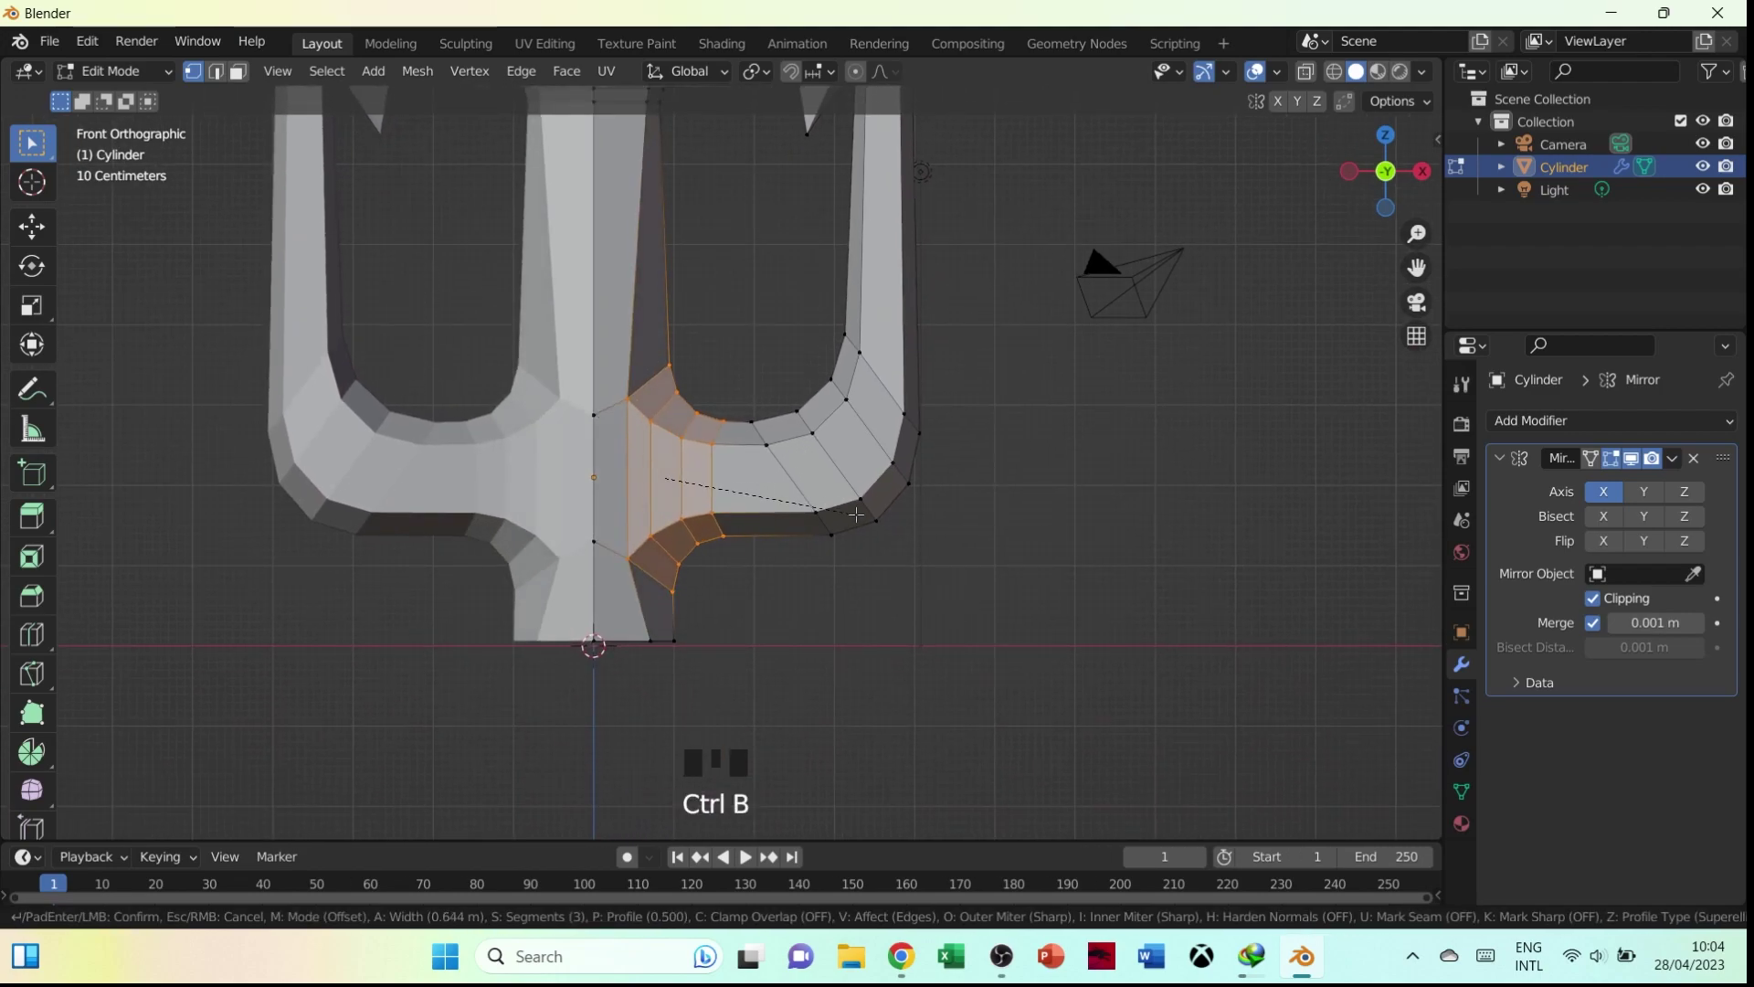
pyautogui.doubleClick(856, 514)
pyautogui.scroll(-5, 868, 402)
pyautogui.press('Tab')
pyautogui.moveTo(877, 384); pyautogui.dragTo(665, 378, button='middle')
# Select the edge loop where the arm meets its slanted barb and bevel it about 0.25 m
pyautogui.press('Tab')
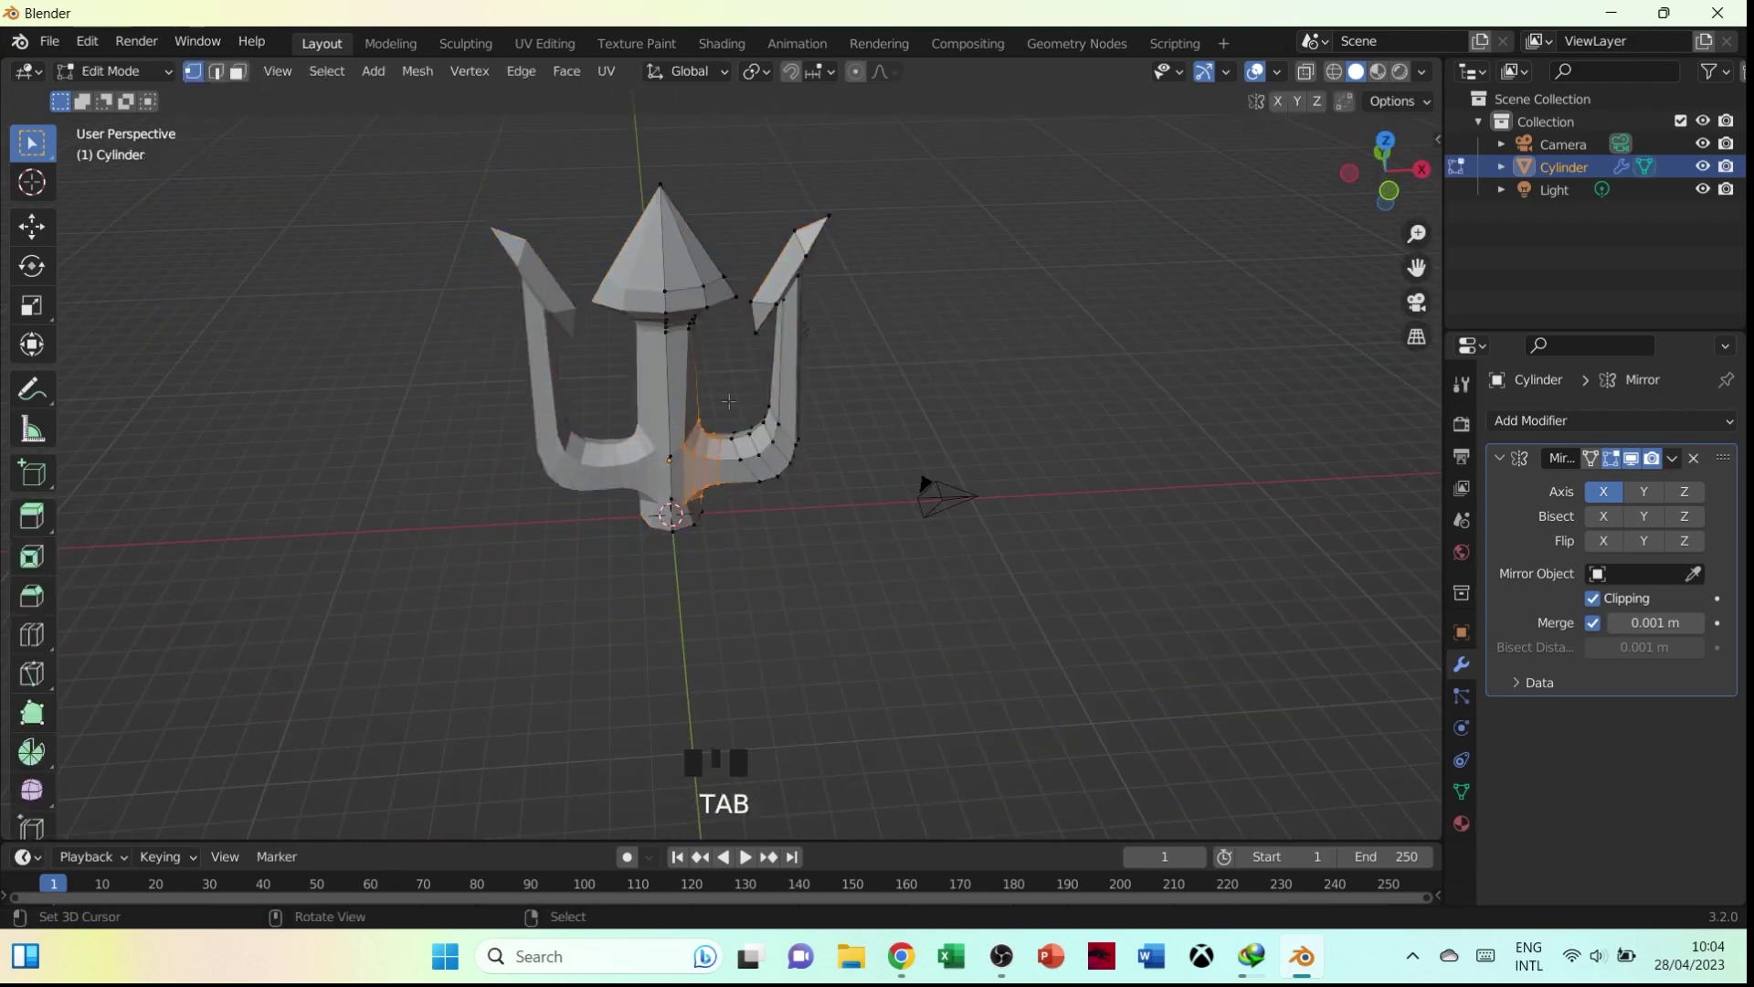
pyautogui.scroll(2, 802, 283)
pyautogui.moveTo(802, 284); pyautogui.dragTo(825, 180, button='middle')
pyautogui.rightClick(825, 180)
pyautogui.keyDown('alt'); pyautogui.rightClick(815, 251); pyautogui.keyUp('alt')
pyautogui.scroll(2, 916, 206)
pyautogui.moveTo(921, 210); pyautogui.dragTo(941, 402, button='middle')
pyautogui.press('`')
pyautogui.hotkey('ctrl', 'b')
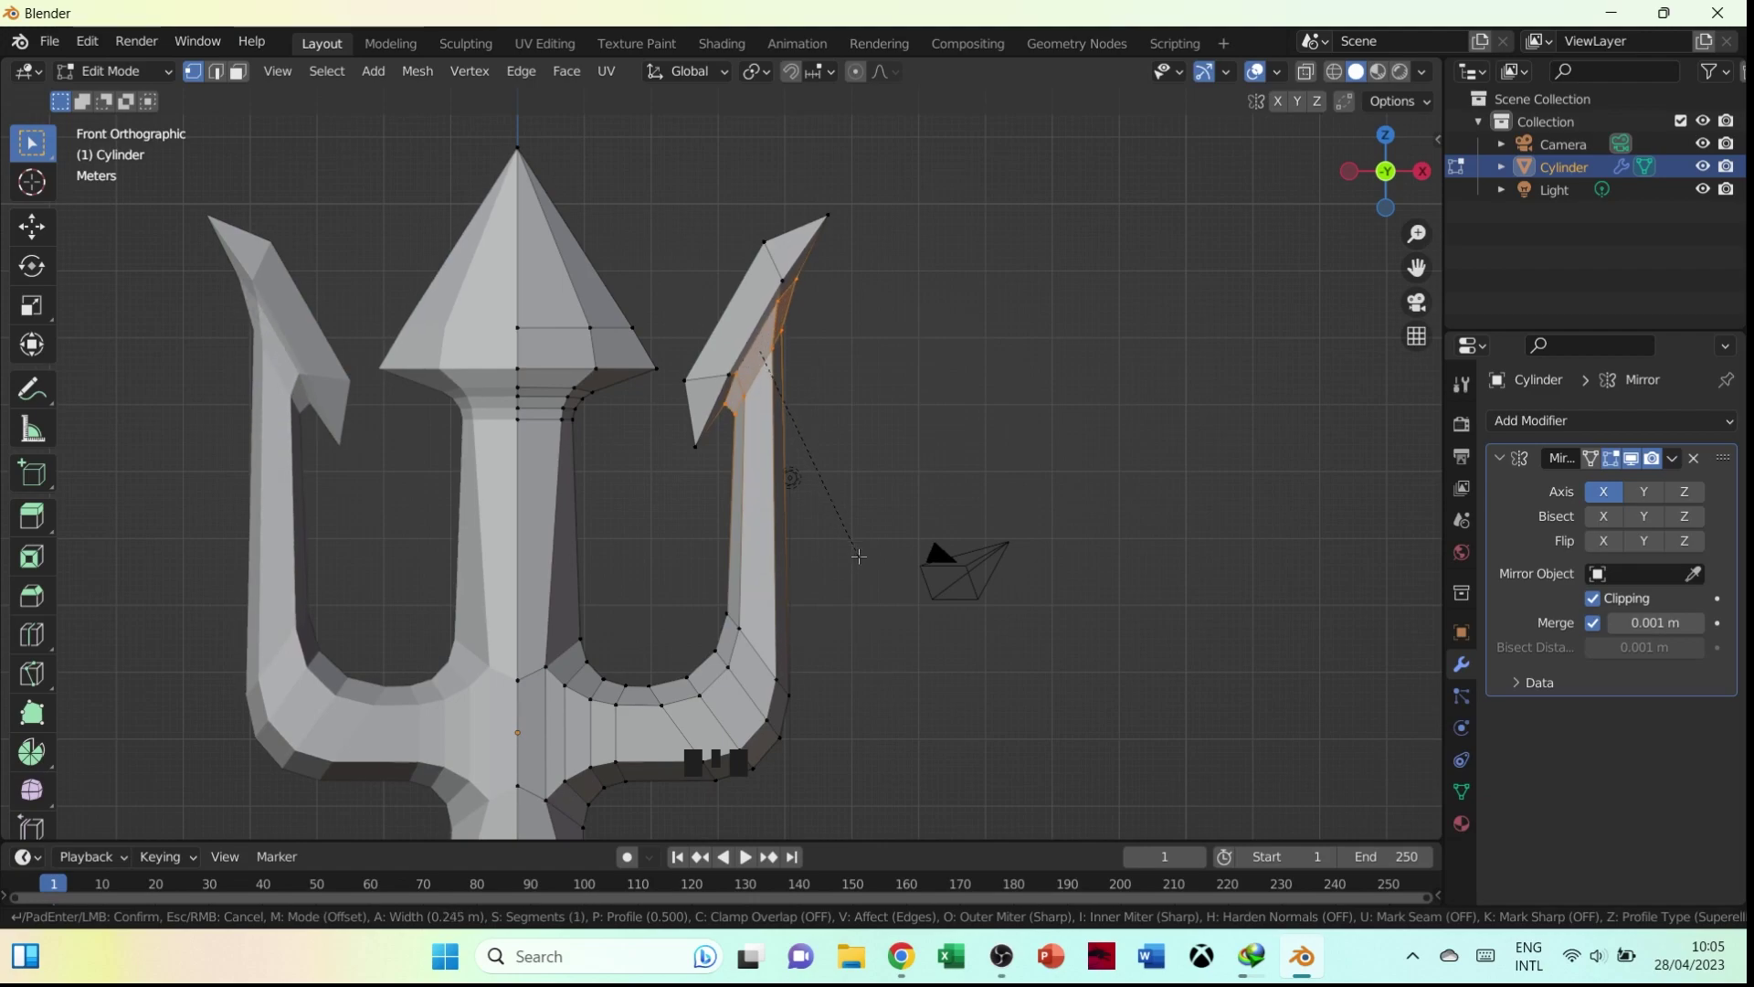
pyautogui.doubleClick(859, 556)
pyautogui.press('Tab')
pyautogui.moveTo(859, 555); pyautogui.dragTo(947, 447, button='middle')
# Leave mesh editing and move the whole trident head up in the front view
pyautogui.press('Tab')
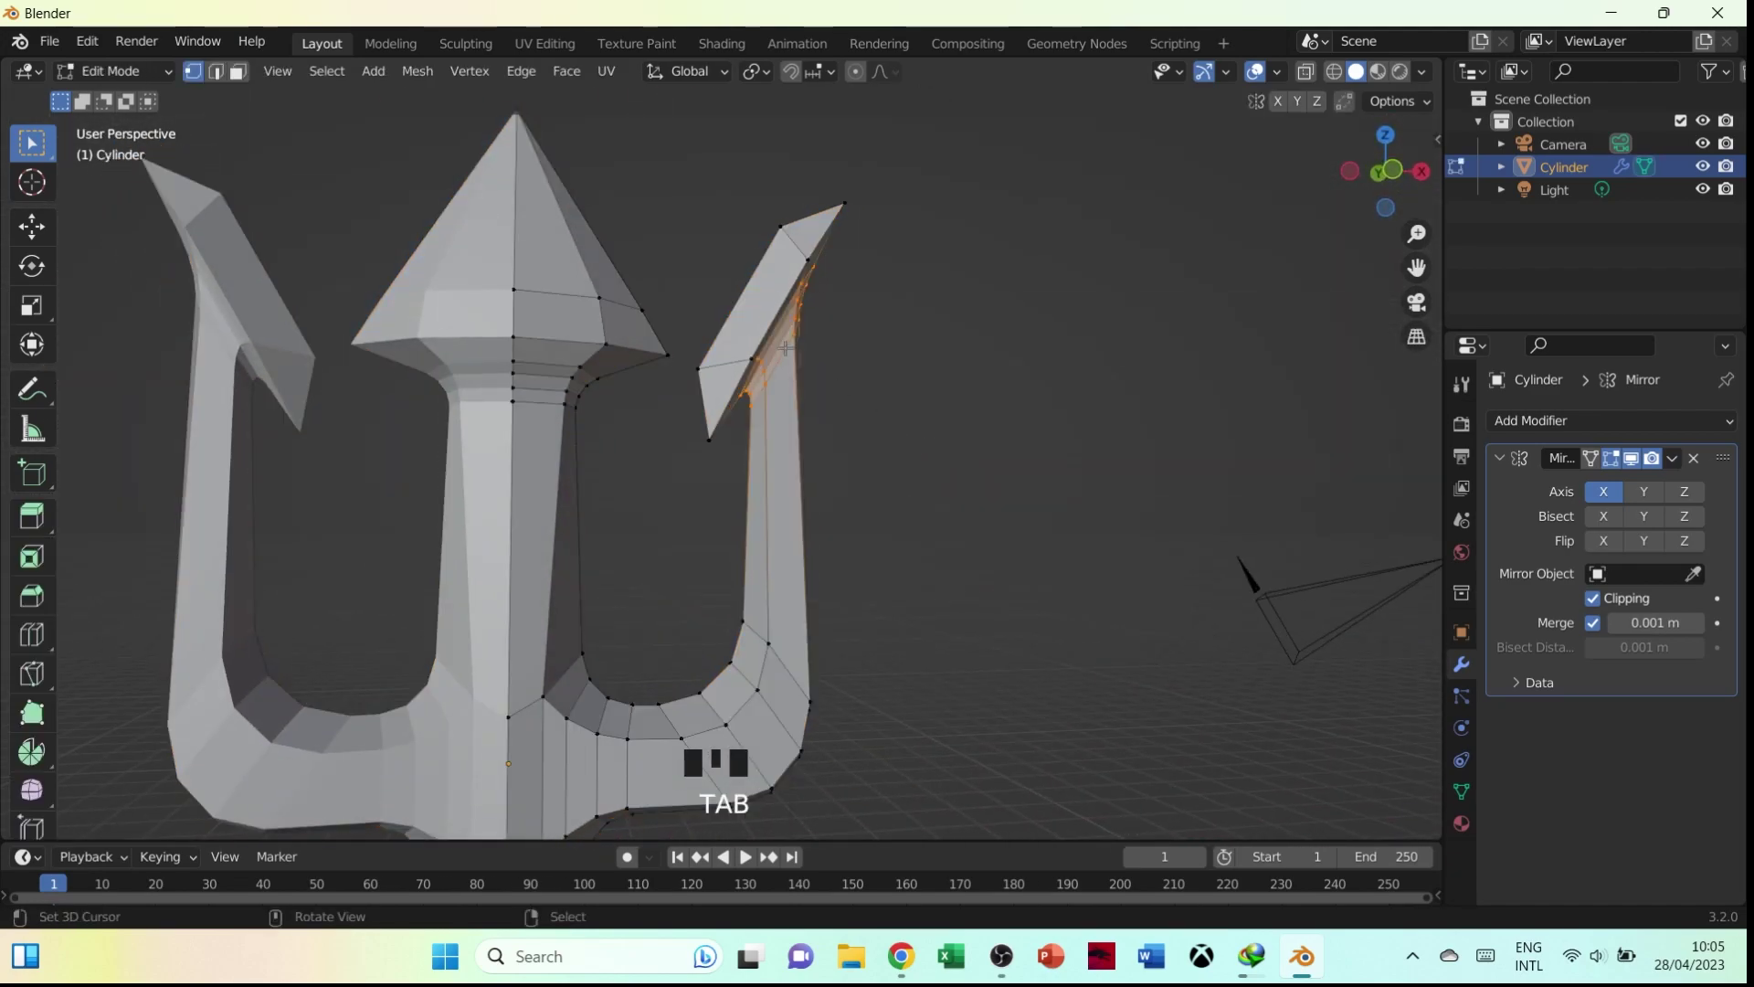
pyautogui.press('`')
pyautogui.scroll(-6, 630, 542)
pyautogui.press('Tab')
pyautogui.press('g')
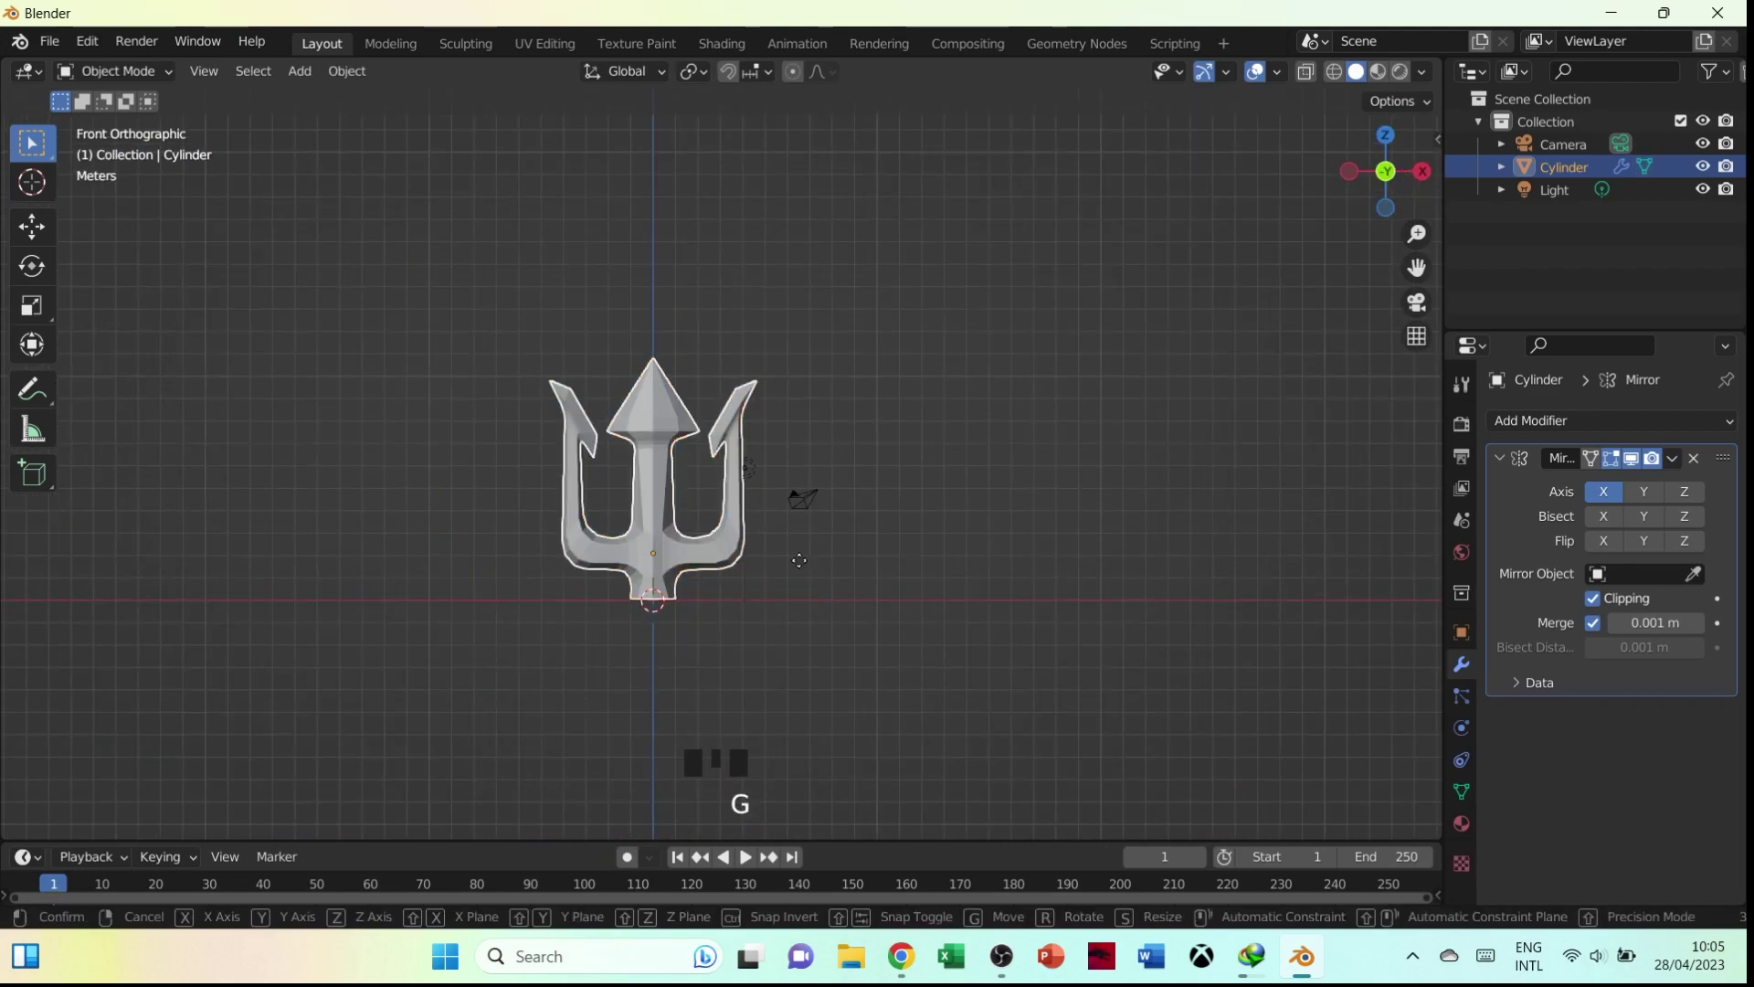
pyautogui.click(789, 318)
# Lower the spear head's ring above its widest ring and scale it to about 1.2 along X
pyautogui.moveTo(606, 306)
pyautogui.keyDown('shift'); pyautogui.mouseDown(button='middle')
pyautogui.moveTo(599, 462)
pyautogui.moveTo(1154, 541)
pyautogui.moveTo(636, 312)
pyautogui.mouseUp(button='middle'); pyautogui.keyUp('shift')
pyautogui.press('Tab')
pyautogui.scroll(5, 636, 312)
pyautogui.keyDown('alt'); pyautogui.rightClick(635, 311); pyautogui.keyUp('alt')
pyautogui.press('`')
pyautogui.click(493, 240)
pyautogui.press('g')
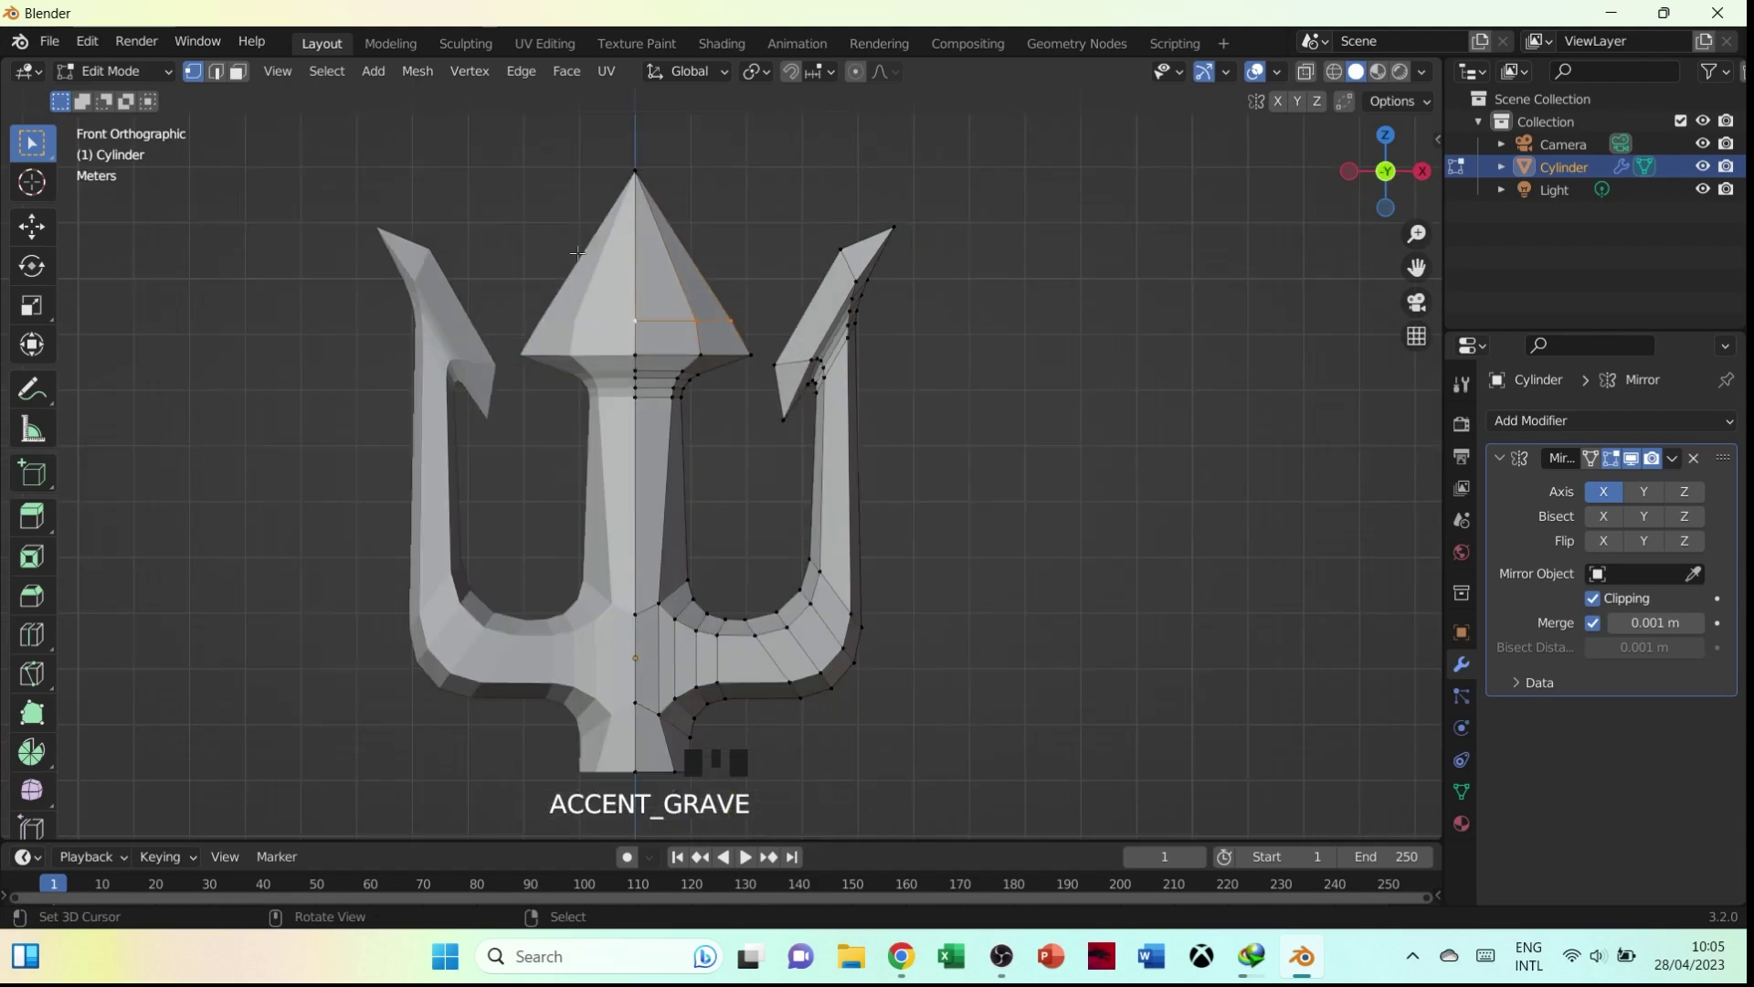
pyautogui.click(755, 425)
pyautogui.press('s')
pyautogui.press('x')
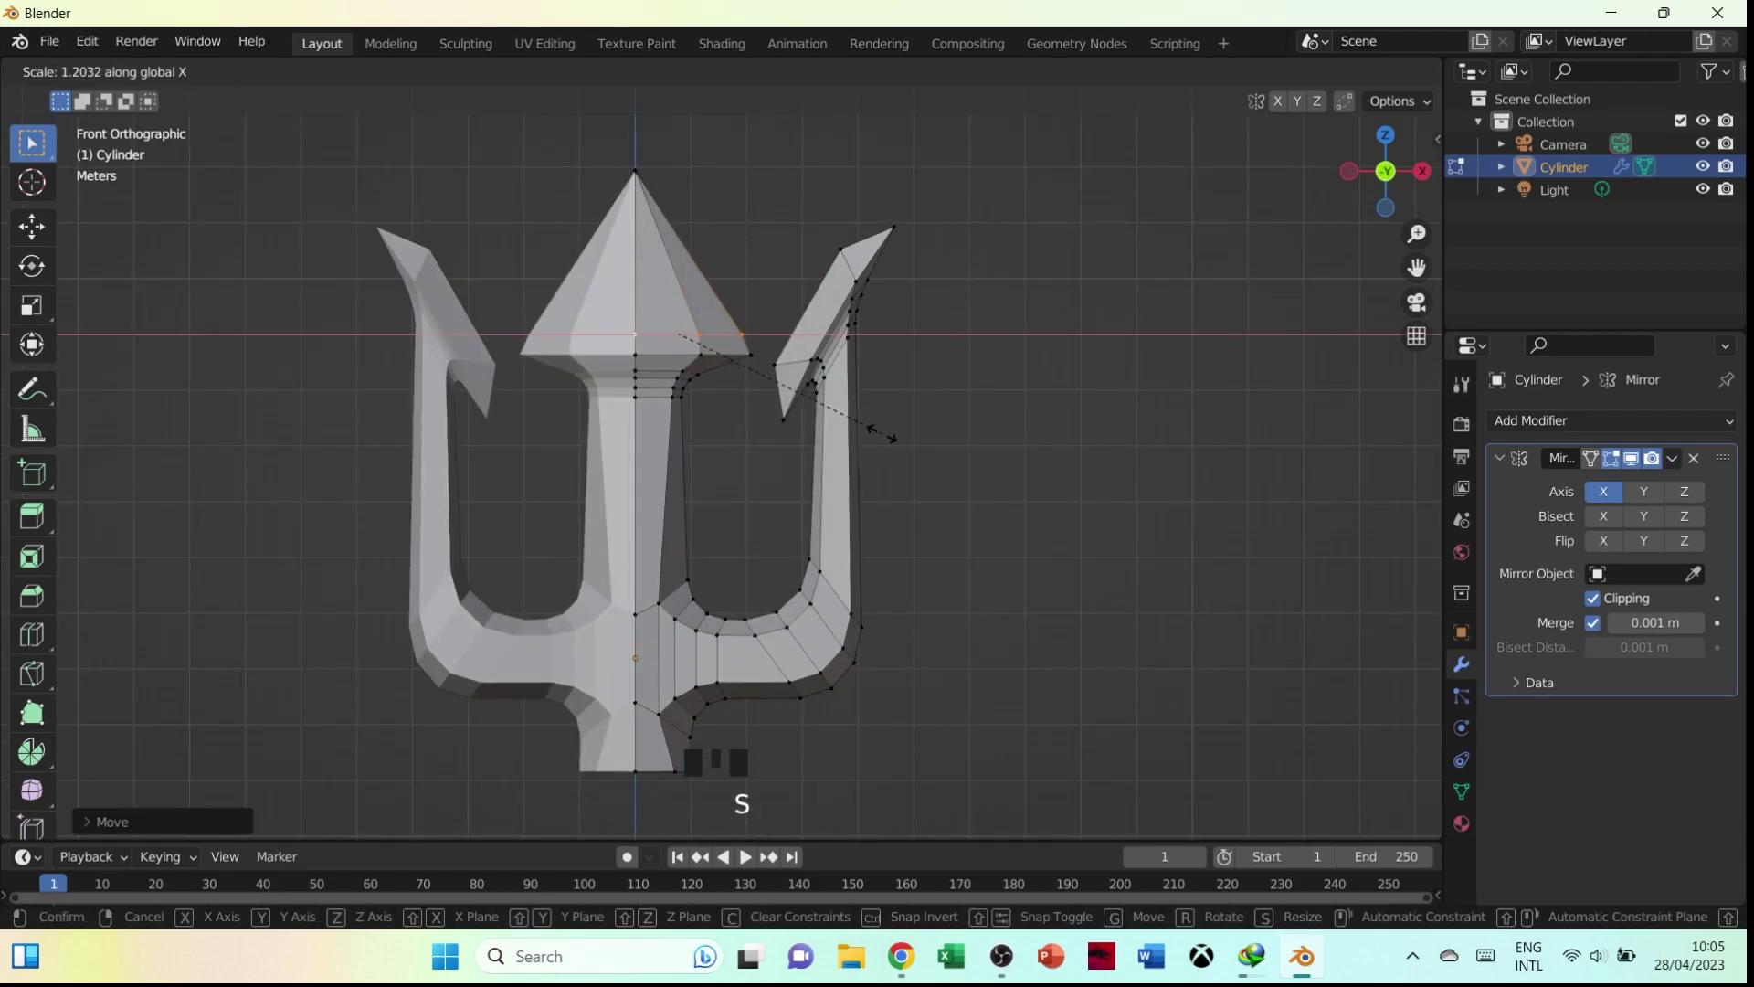
pyautogui.click(873, 434)
# Select the bottom edge loop of the body and lower it slightly along Z in the front view
pyautogui.moveTo(664, 391)
pyautogui.mouseDown(button='middle')
pyautogui.moveTo(868, 397)
pyautogui.moveTo(665, 391)
pyautogui.mouseUp(button='middle')
pyautogui.press('`')
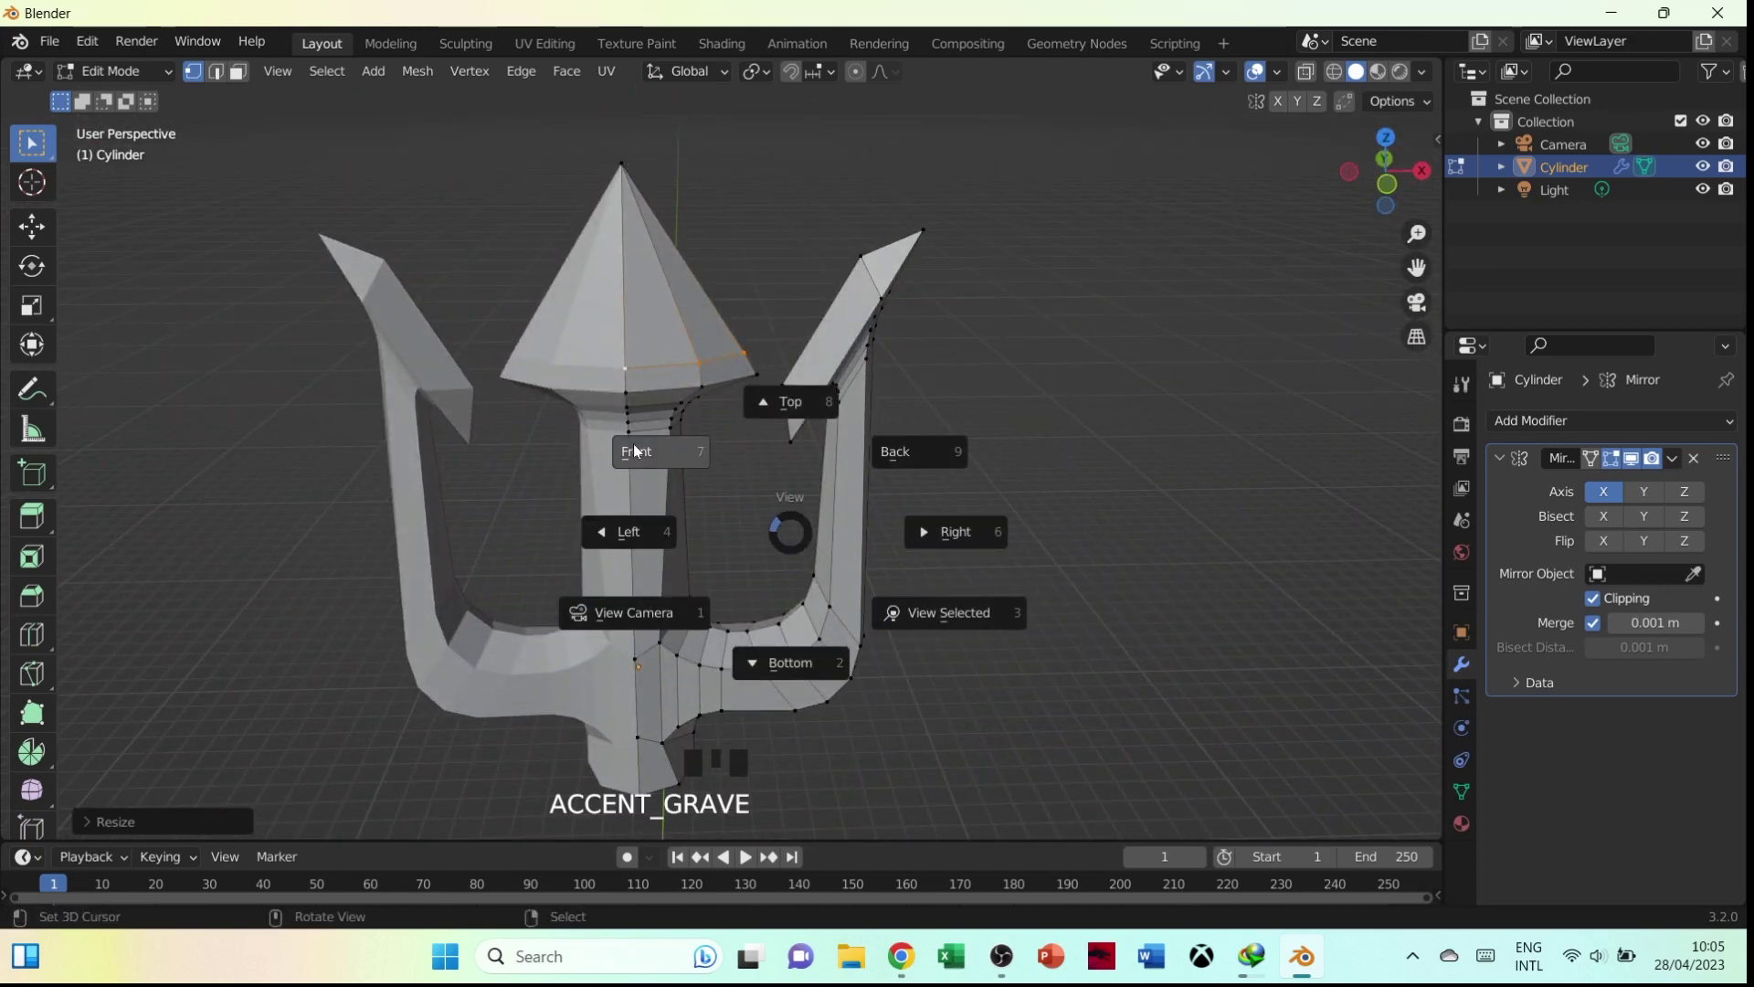
pyautogui.keyDown('shift'); pyautogui.moveTo(805, 574); pyautogui.dragTo(678, 510, button='middle'); pyautogui.keyUp('shift')
pyautogui.press('Tab')
pyautogui.scroll(-6, 748, 533)
pyautogui.scroll(3, 766, 575)
pyautogui.press('Tab')
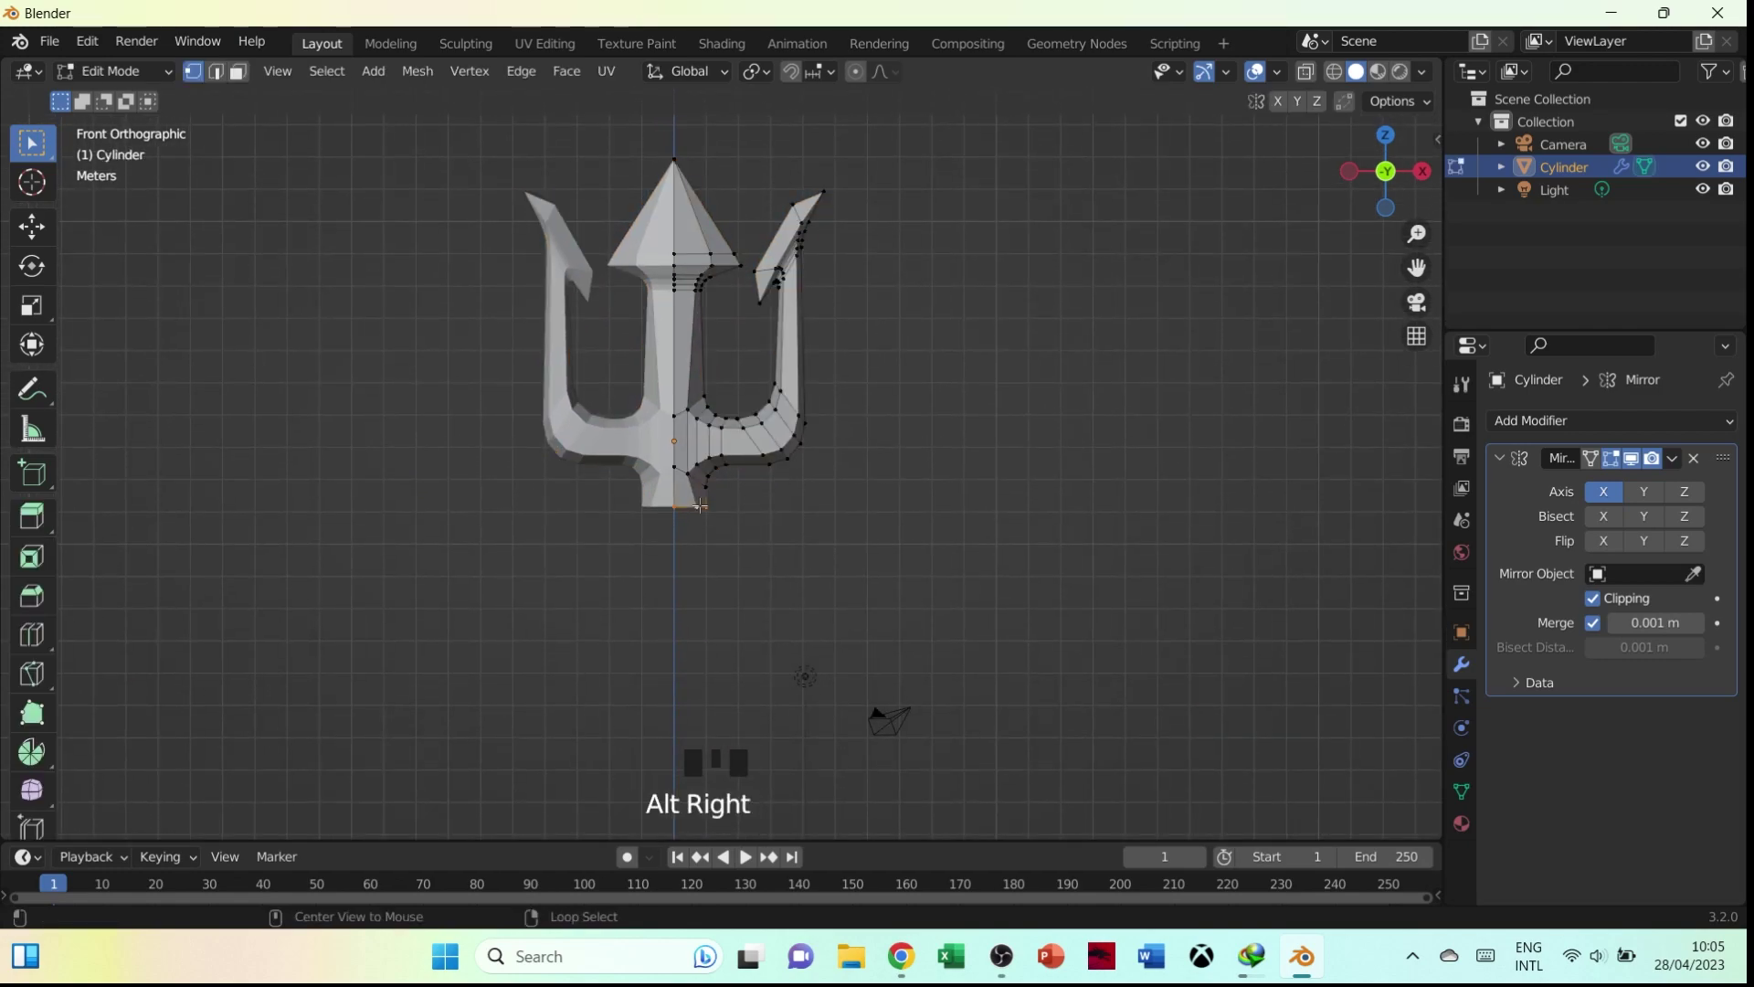
pyautogui.press('g')
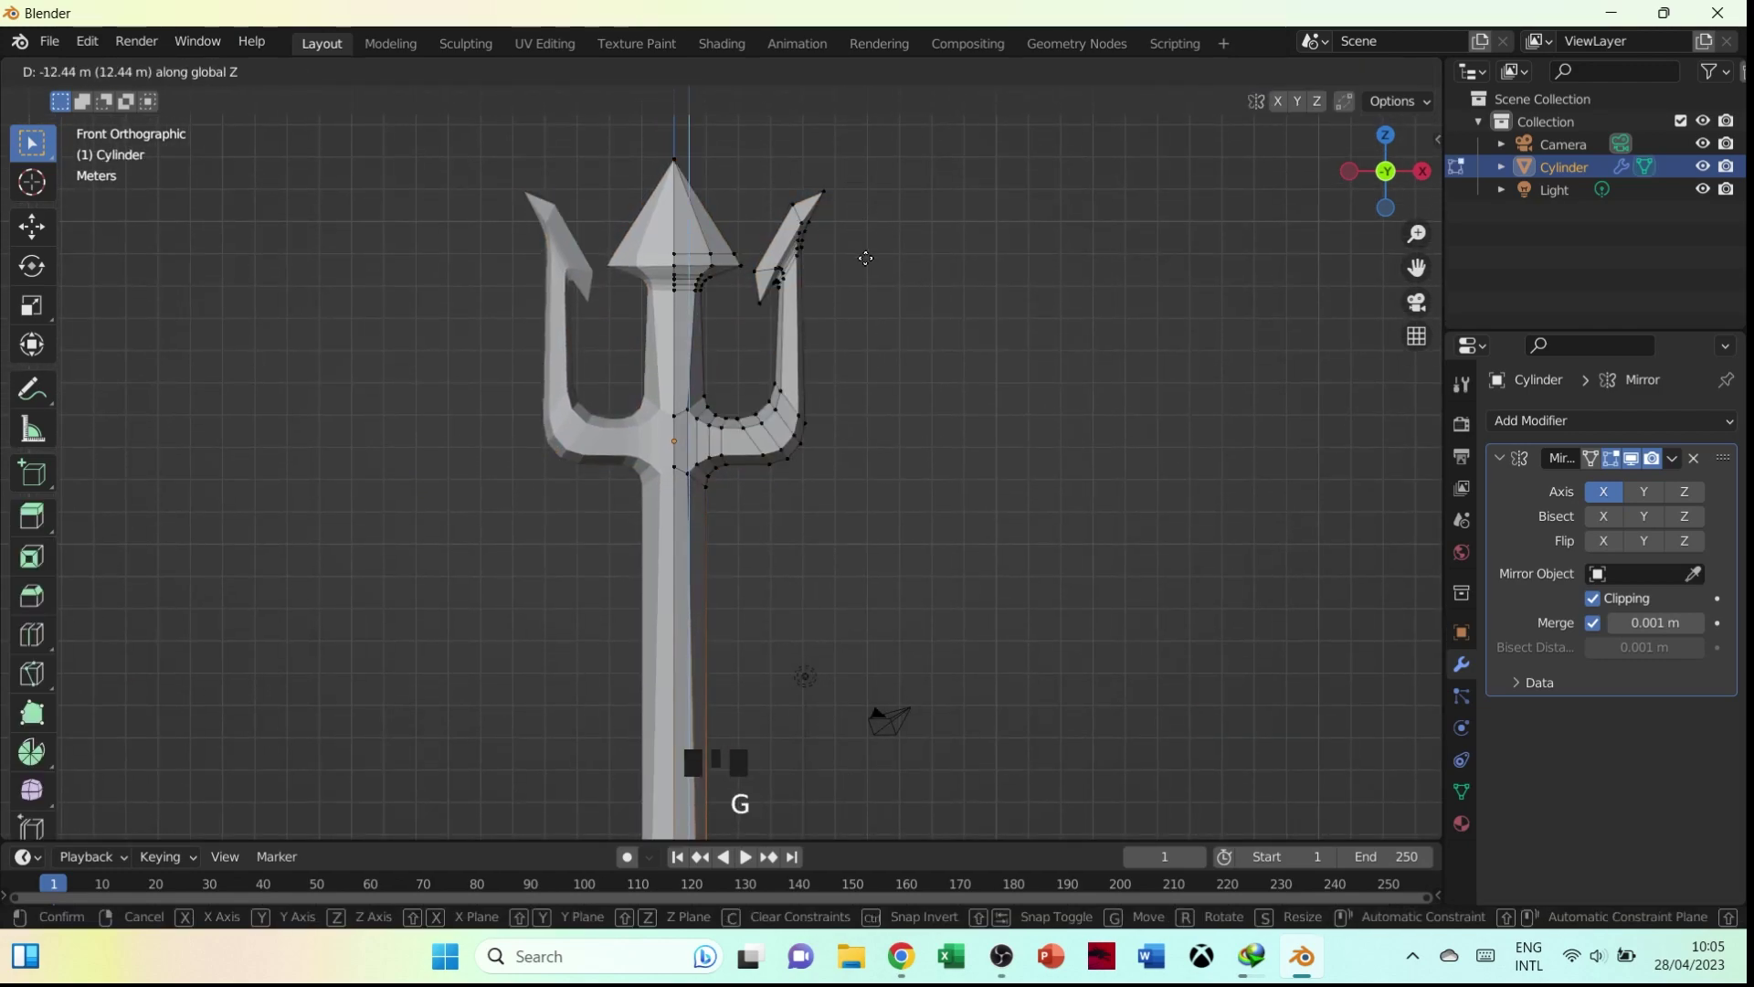
pyautogui.click(806, 613)
# Extrude the bottom edge loop downward twice, a short section first and then a longer shaft section
pyautogui.press('e')
pyautogui.click(809, 700)
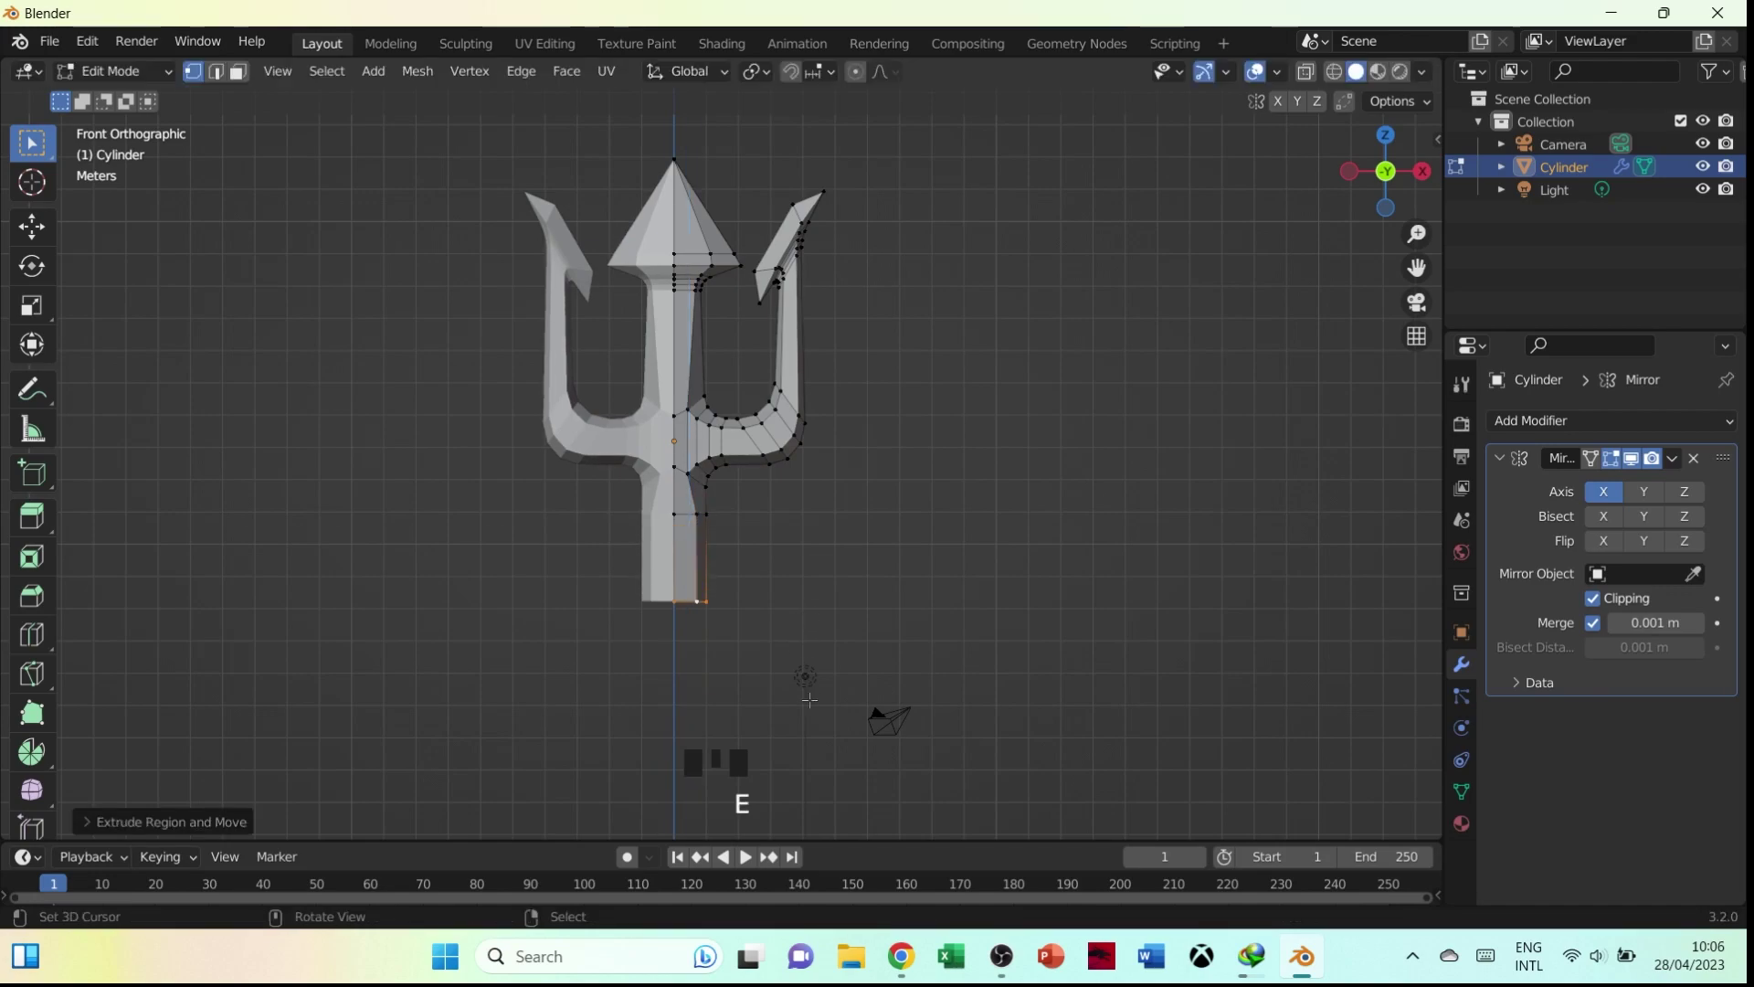
pyautogui.press('e')
pyautogui.click(811, 822)
pyautogui.keyDown('shift'); pyautogui.moveTo(822, 646); pyautogui.dragTo(828, 349, button='middle'); pyautogui.keyUp('shift')
# Lengthen the shaft by moving its bottom edge loop down along Z, finishing with a move of about 9.8 m
pyautogui.press('g')
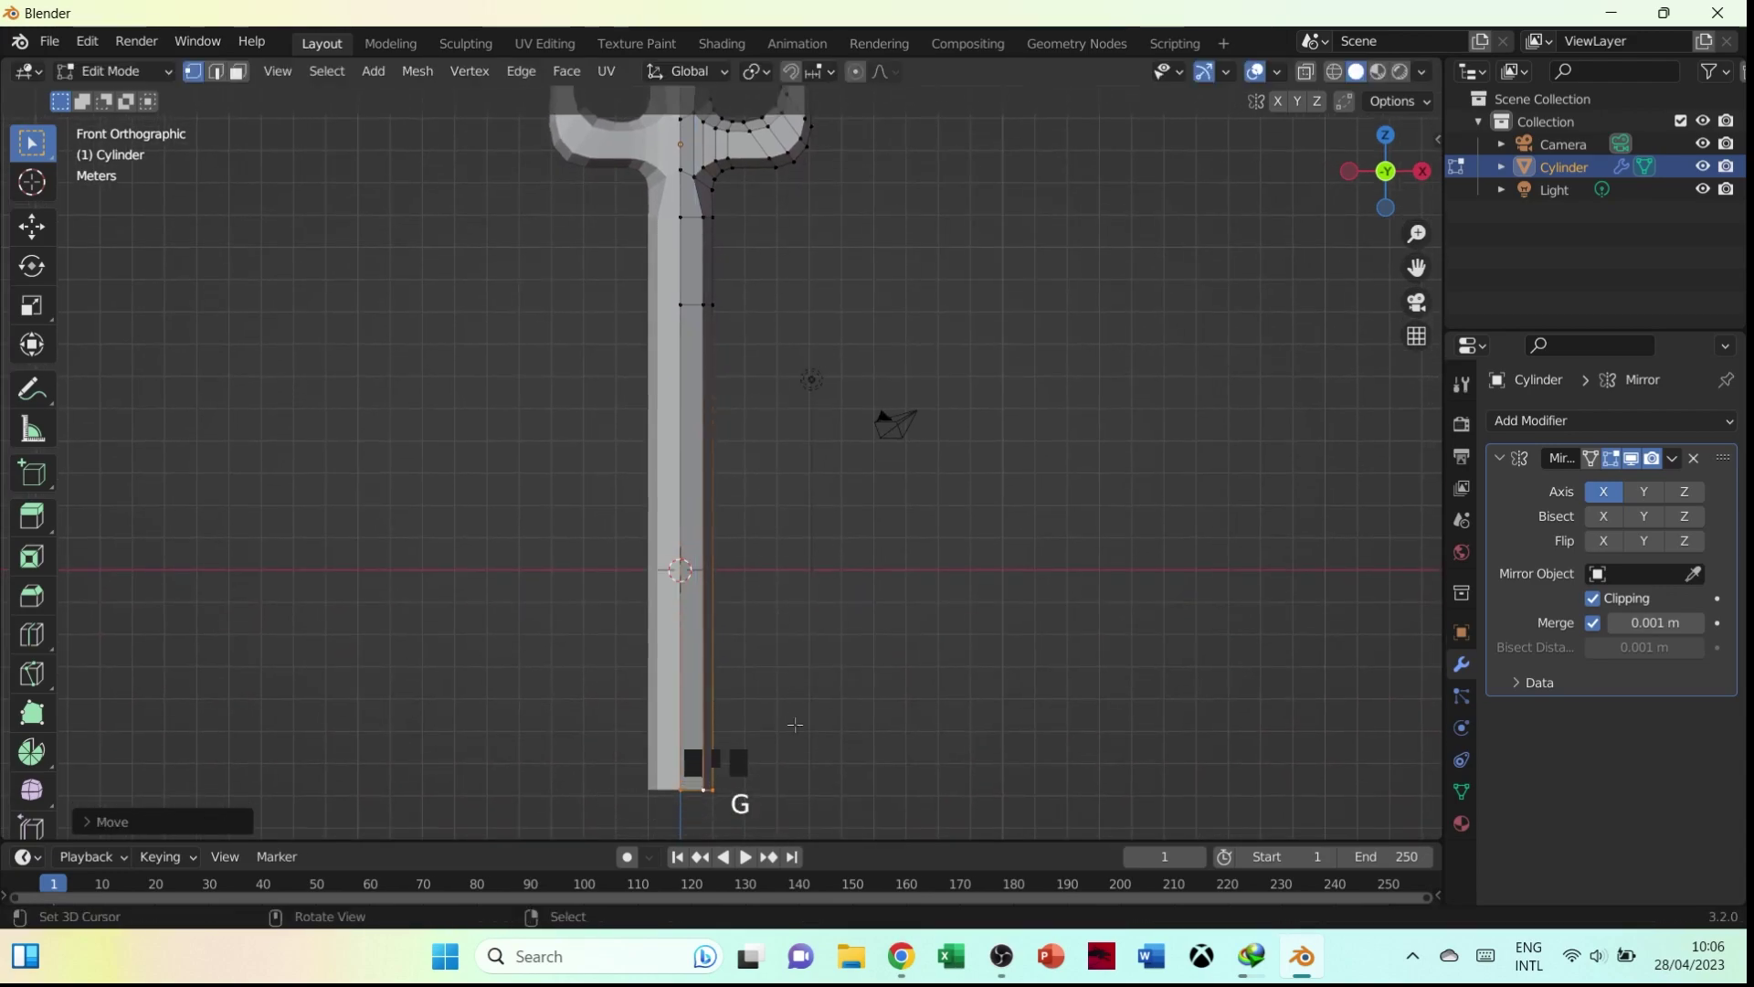
pyautogui.click(813, 710)
pyautogui.scroll(-5, 798, 571)
pyautogui.press('g')
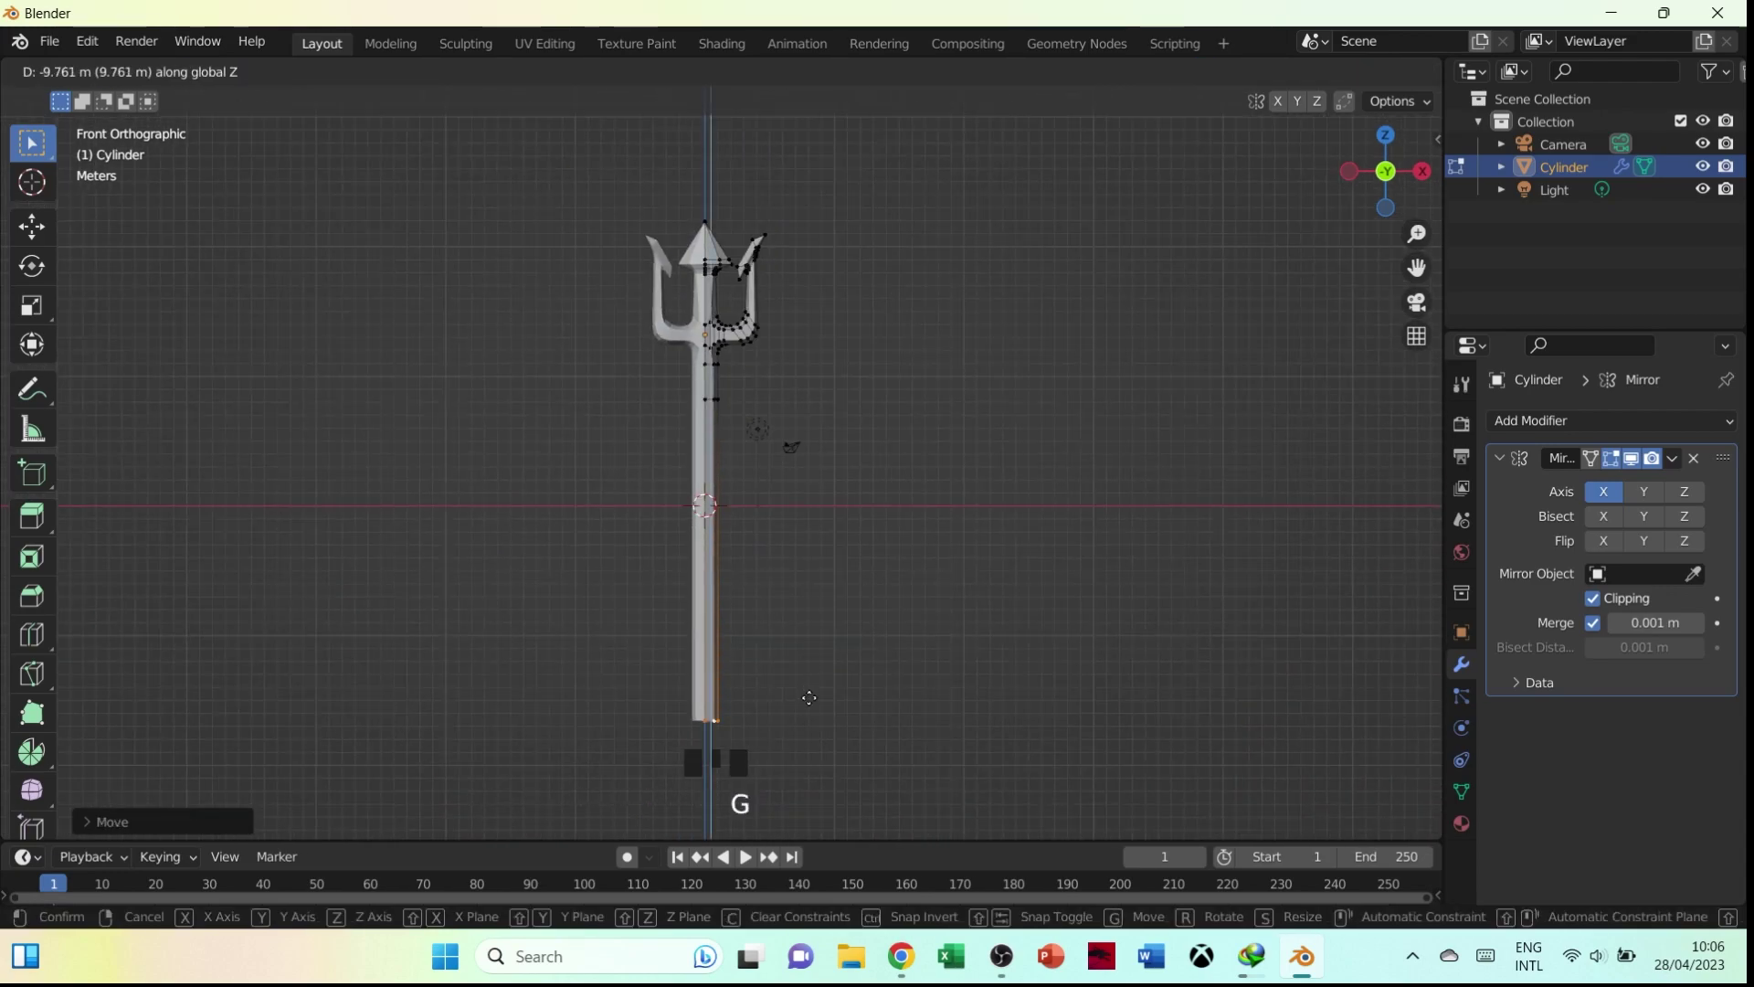
pyautogui.click(809, 697)
# Select the face loop of the short section below the prongs and extrude it outward along its normals to form a collar
pyautogui.scroll(5, 810, 697)
pyautogui.keyDown('shift'); pyautogui.moveTo(767, 204); pyautogui.dragTo(768, 234, button='middle'); pyautogui.keyUp('shift')
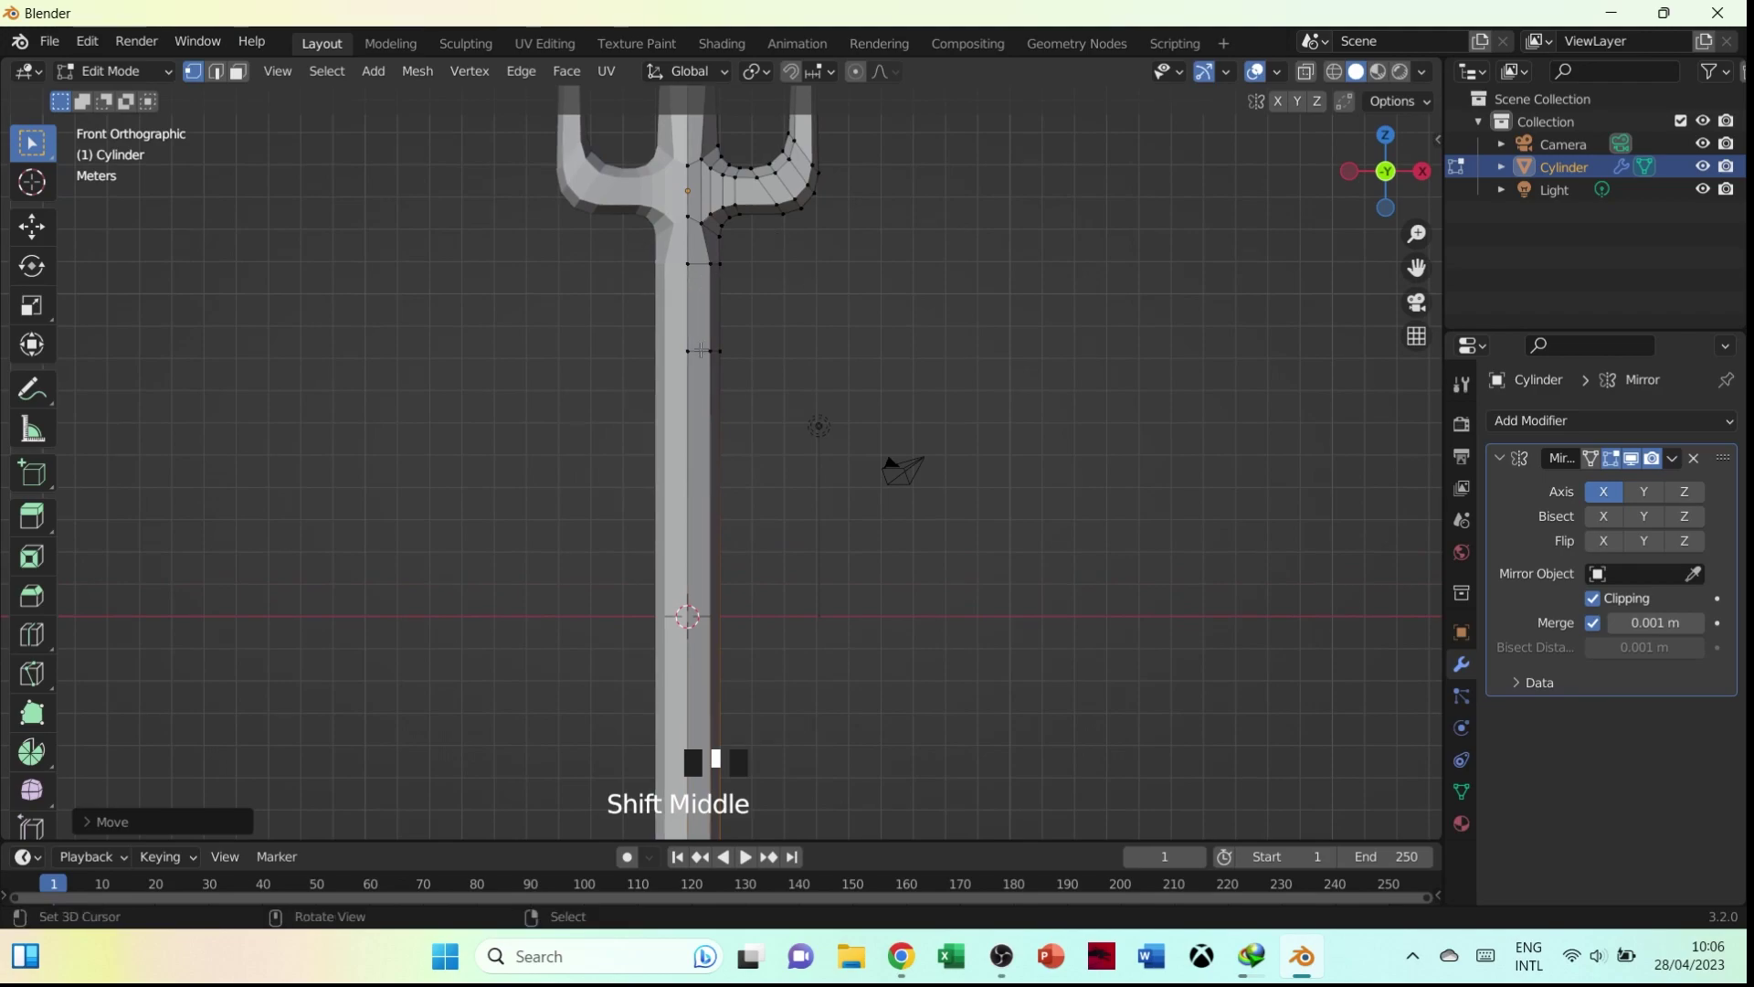
pyautogui.rightClick(689, 264)
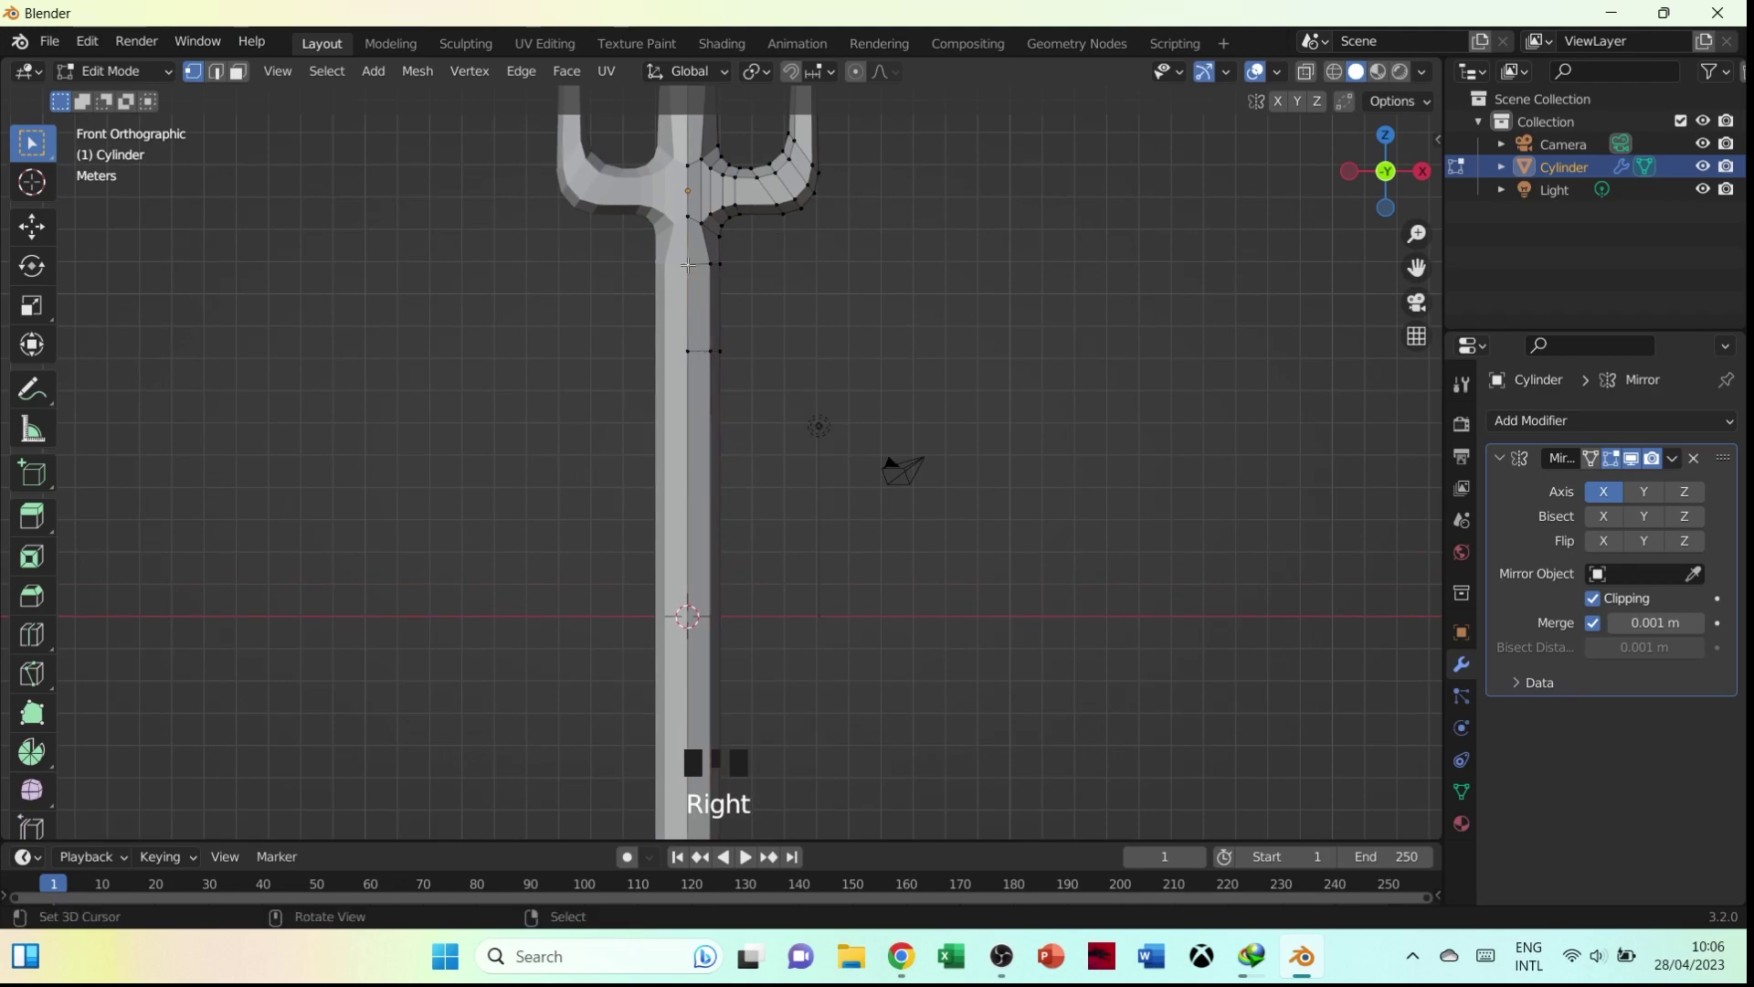
pyautogui.scroll(3, 732, 300)
pyautogui.keyDown('shift'); pyautogui.moveTo(732, 300); pyautogui.dragTo(755, 425, button='middle'); pyautogui.keyUp('shift')
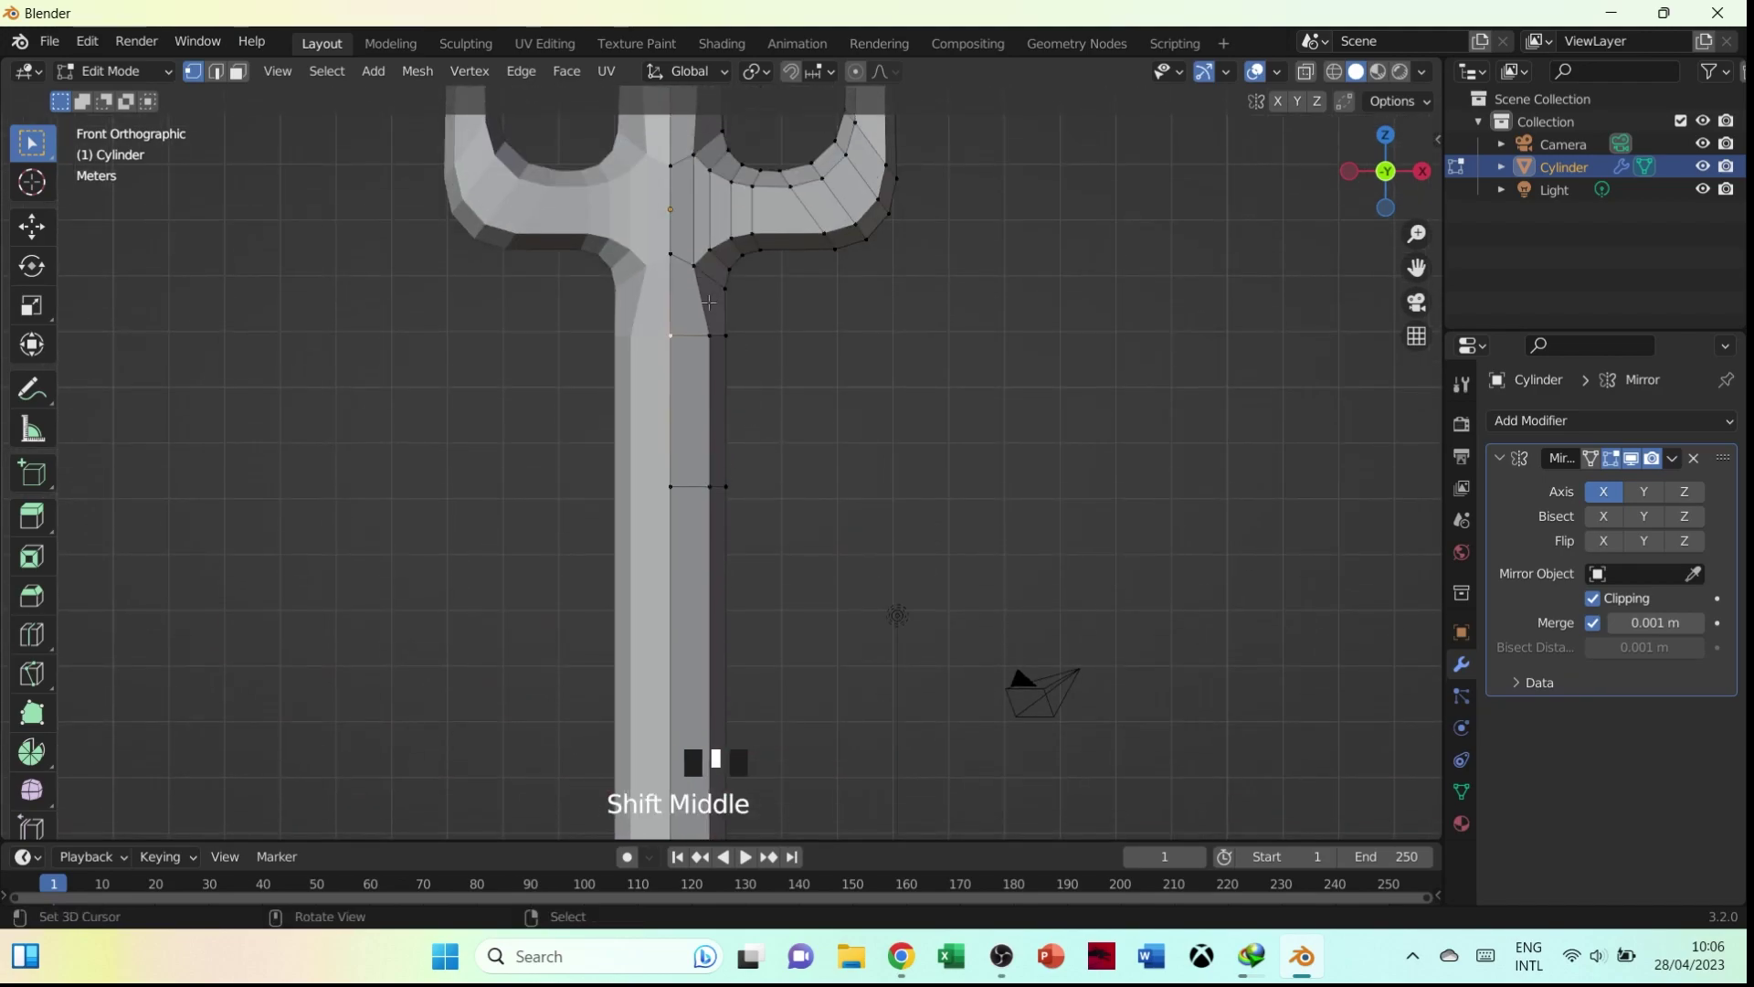
pyautogui.press('3')
pyautogui.rightClick(683, 353)
pyautogui.keyDown('alt'); pyautogui.rightClick(738, 428); pyautogui.keyUp('alt')
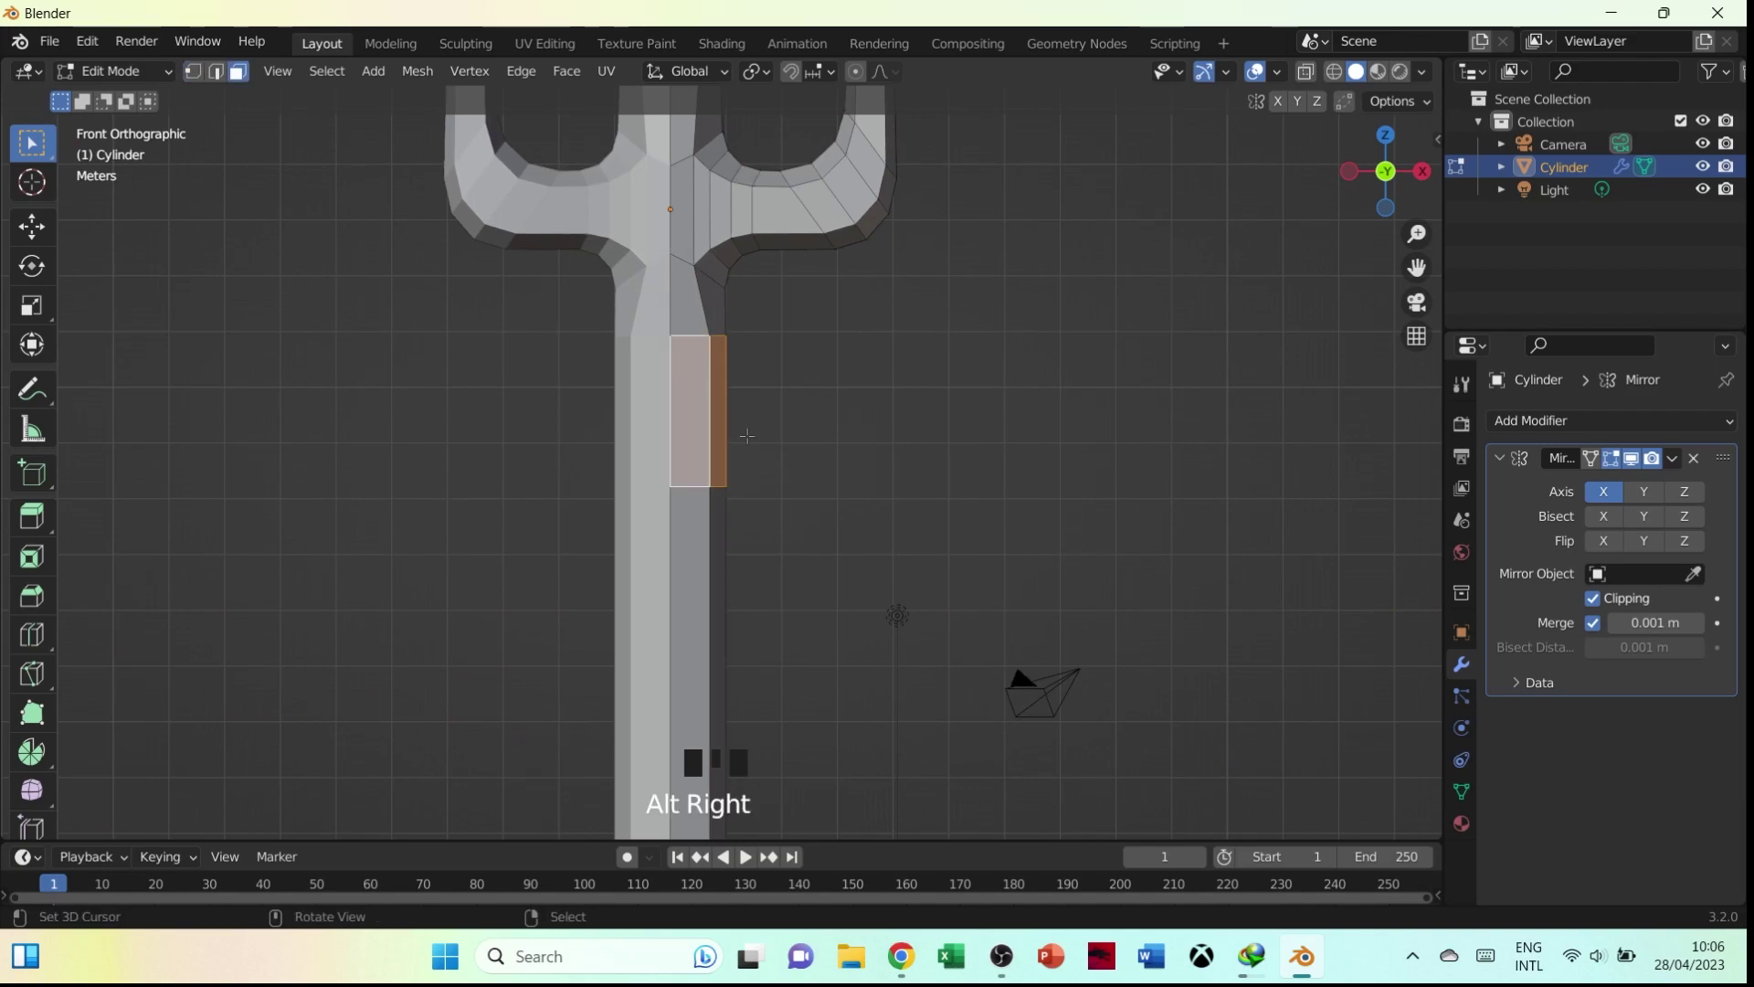
pyautogui.hotkey('alt', 'e')
pyautogui.click(802, 501)
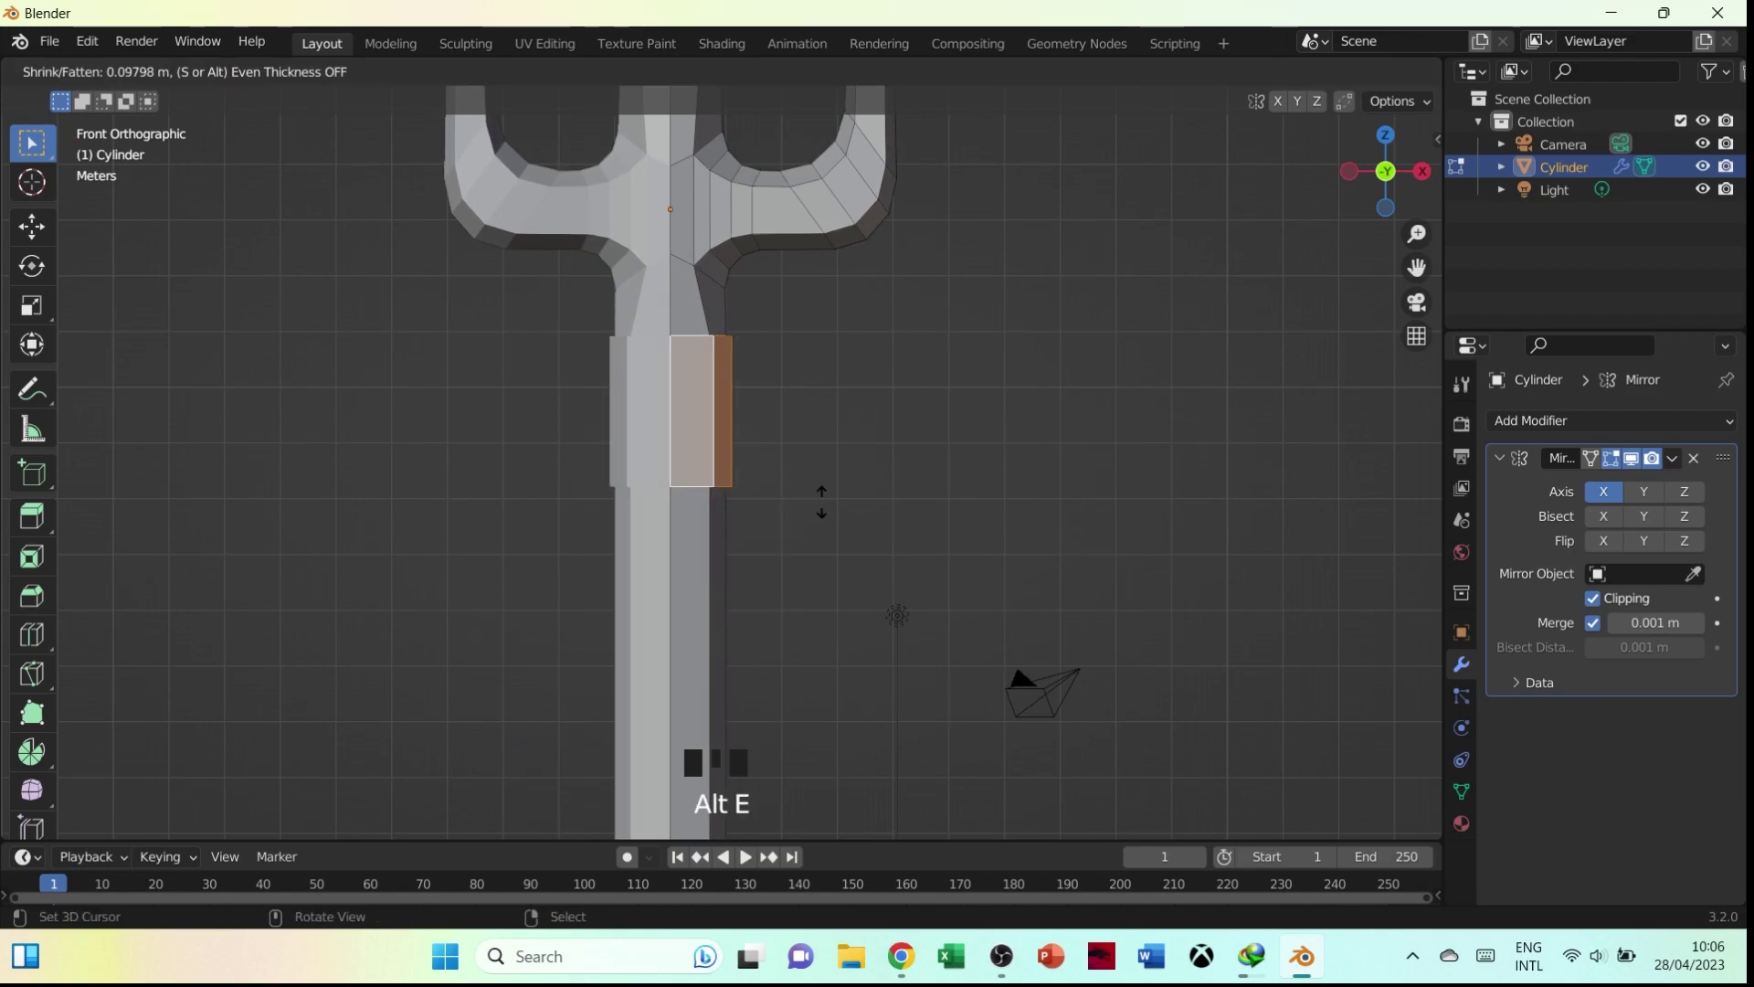
pyautogui.click(815, 496)
pyautogui.moveTo(815, 497); pyautogui.dragTo(692, 406, button='middle')
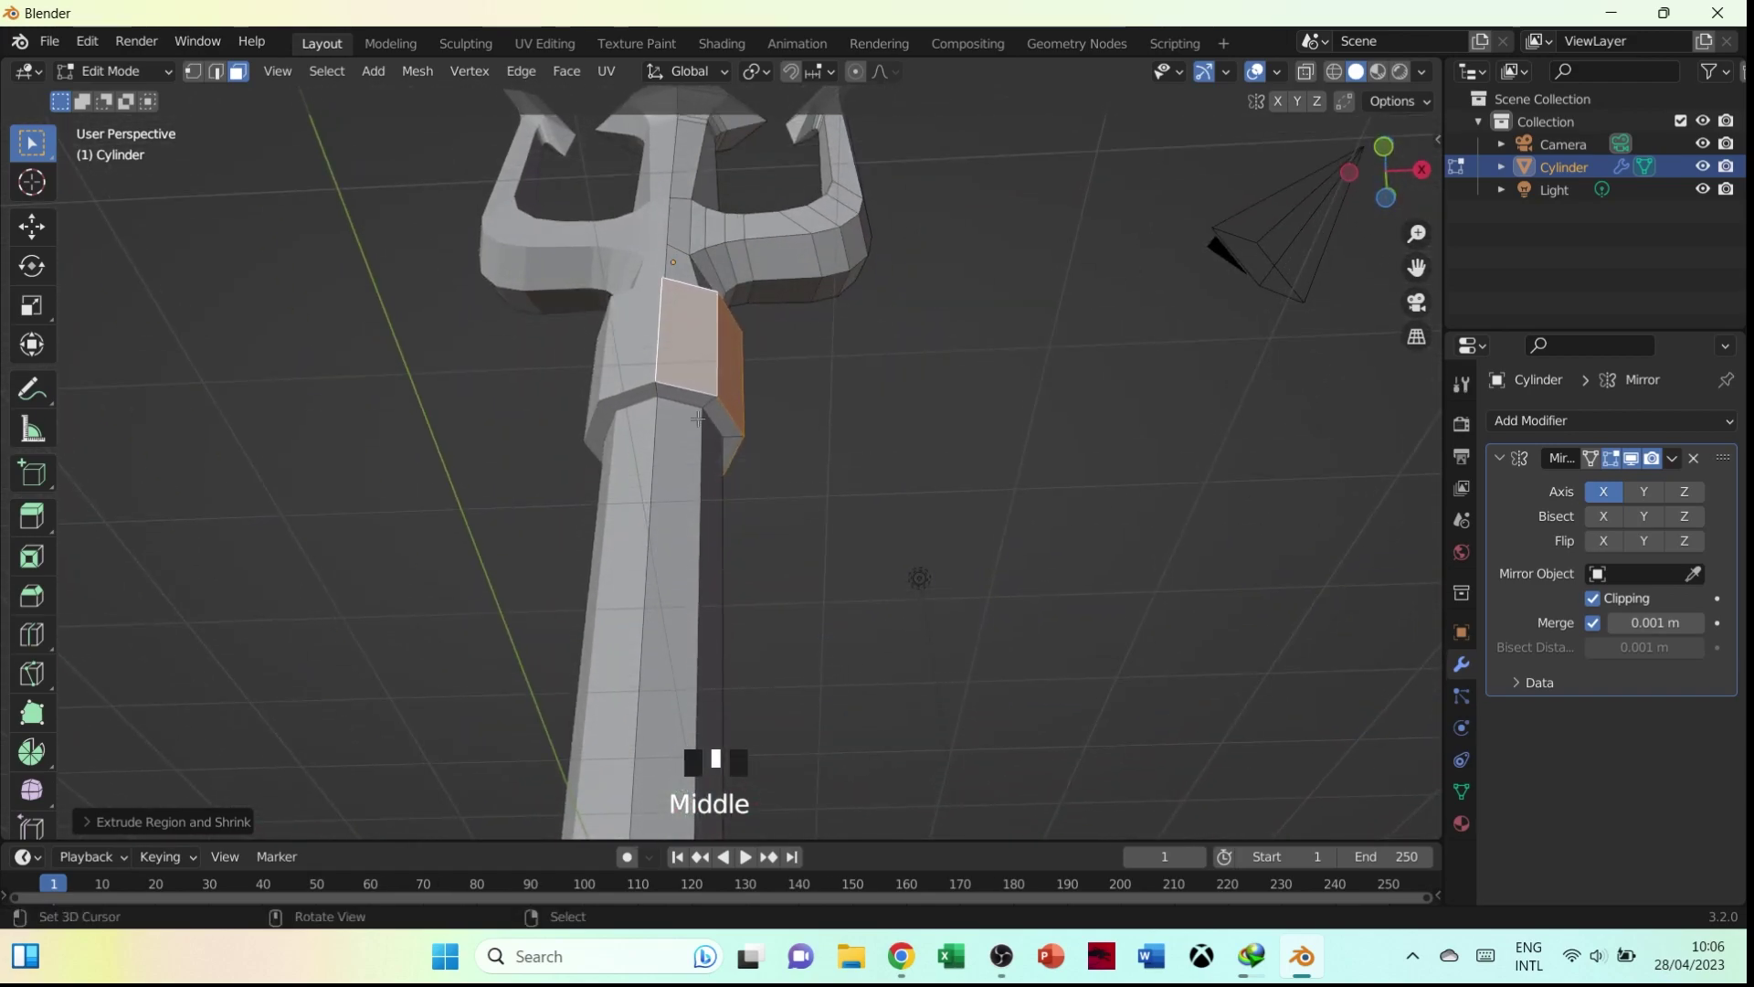
# Select the shaft's edge loop just below the collar and scale it down in the front view to narrow the shaft
pyautogui.press('Tab')
pyautogui.press('Tab')
pyautogui.press('1')
pyautogui.keyDown('alt'); pyautogui.rightClick(686, 409); pyautogui.keyUp('alt')
pyautogui.keyDown('alt'); pyautogui.rightClick(686, 408); pyautogui.keyUp('alt')
pyautogui.moveTo(750, 529); pyautogui.dragTo(677, 497, button='middle')
pyautogui.press('`')
pyautogui.click(575, 411)
pyautogui.keyDown('shift'); pyautogui.moveTo(575, 411); pyautogui.dragTo(574, 141, button='middle'); pyautogui.keyUp('shift')
pyautogui.scroll(-2, 695, 456)
pyautogui.keyDown('shift'); pyautogui.moveTo(758, 261); pyautogui.dragTo(772, 498, button='middle'); pyautogui.keyUp('shift')
pyautogui.press('s')
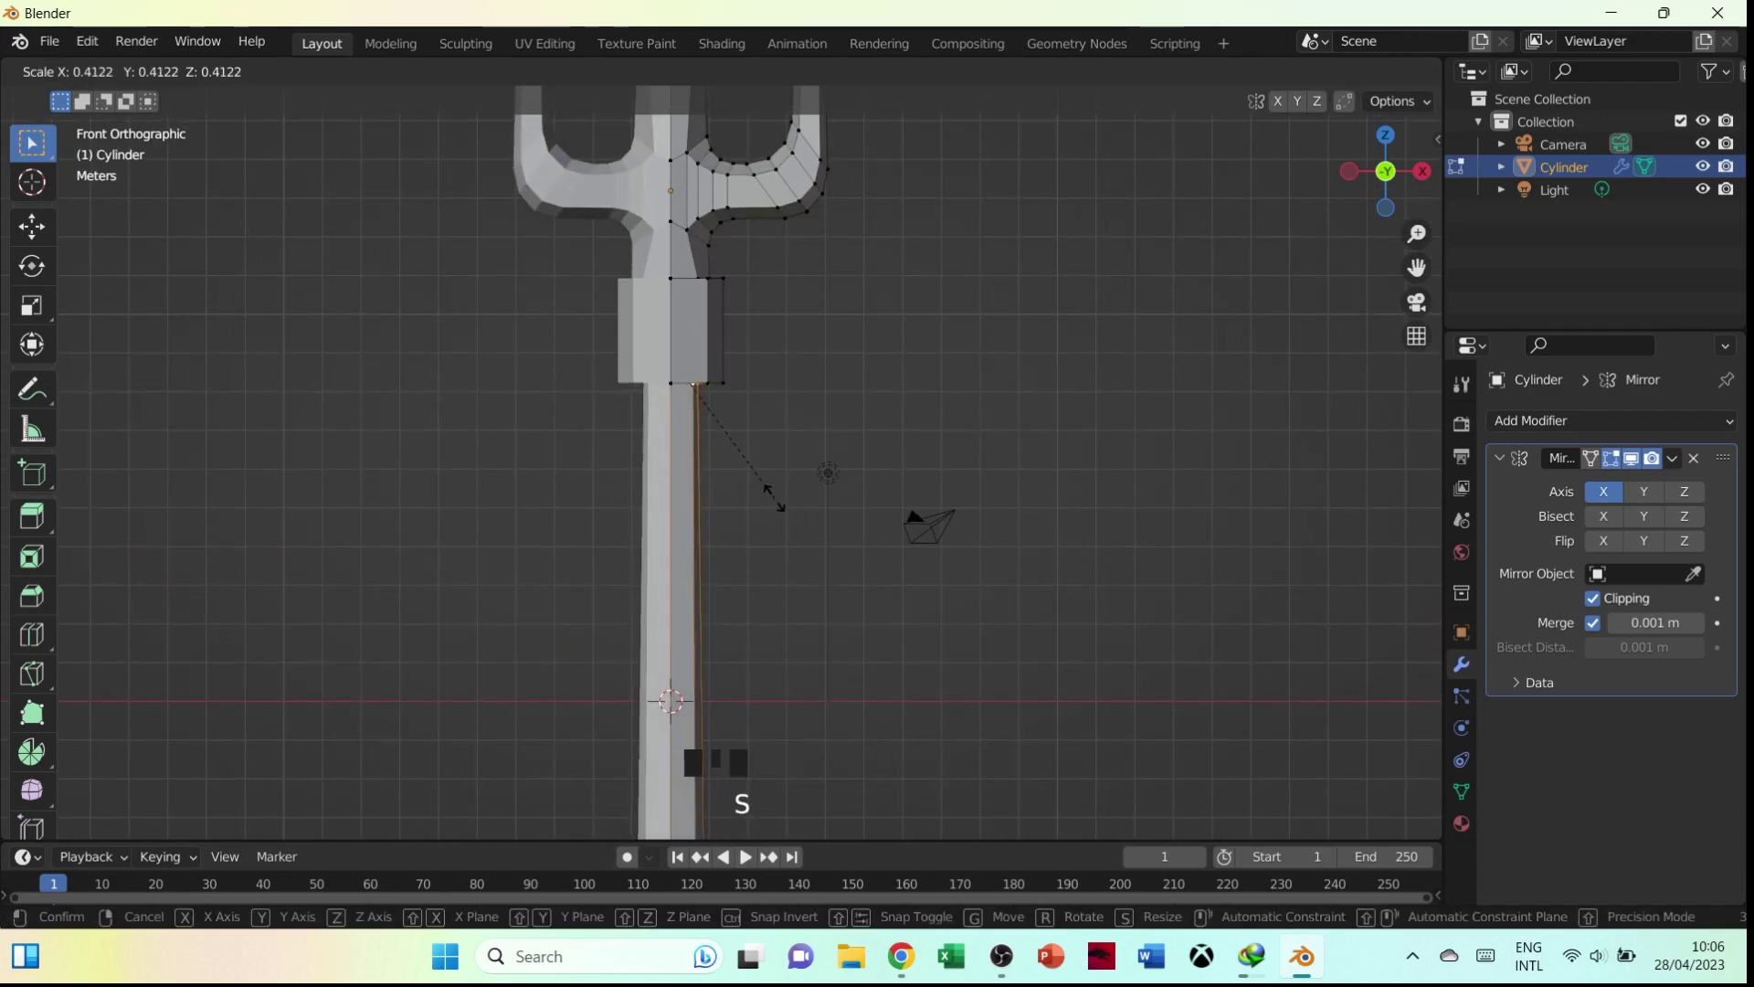
pyautogui.click(761, 475)
# Scale the shaft's bottom edge loop down in two passes so the shaft matches the narrowed width under the collar
pyautogui.keyDown('shift'); pyautogui.moveTo(761, 475); pyautogui.dragTo(677, 365, button='middle'); pyautogui.keyUp('shift')
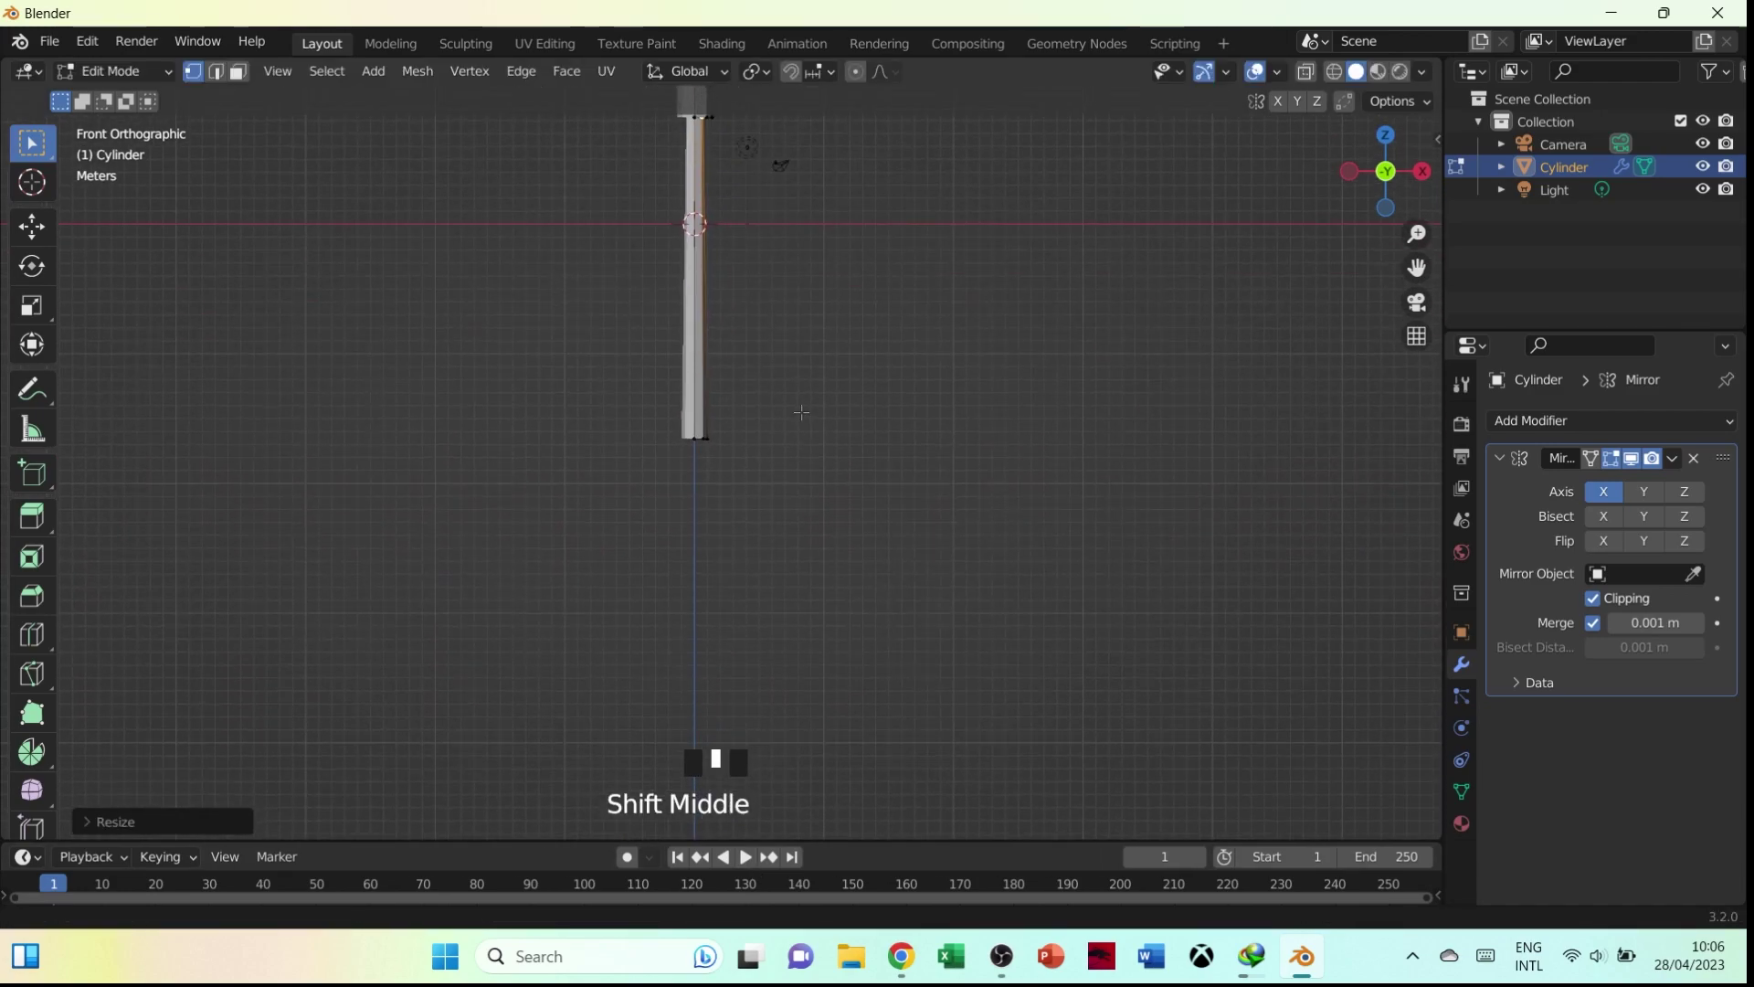
pyautogui.scroll(6, 676, 365)
pyautogui.keyDown('alt'); pyautogui.rightClick(664, 340); pyautogui.keyUp('alt')
pyautogui.keyDown('alt'); pyautogui.rightClick(665, 339); pyautogui.keyUp('alt')
pyautogui.press('`')
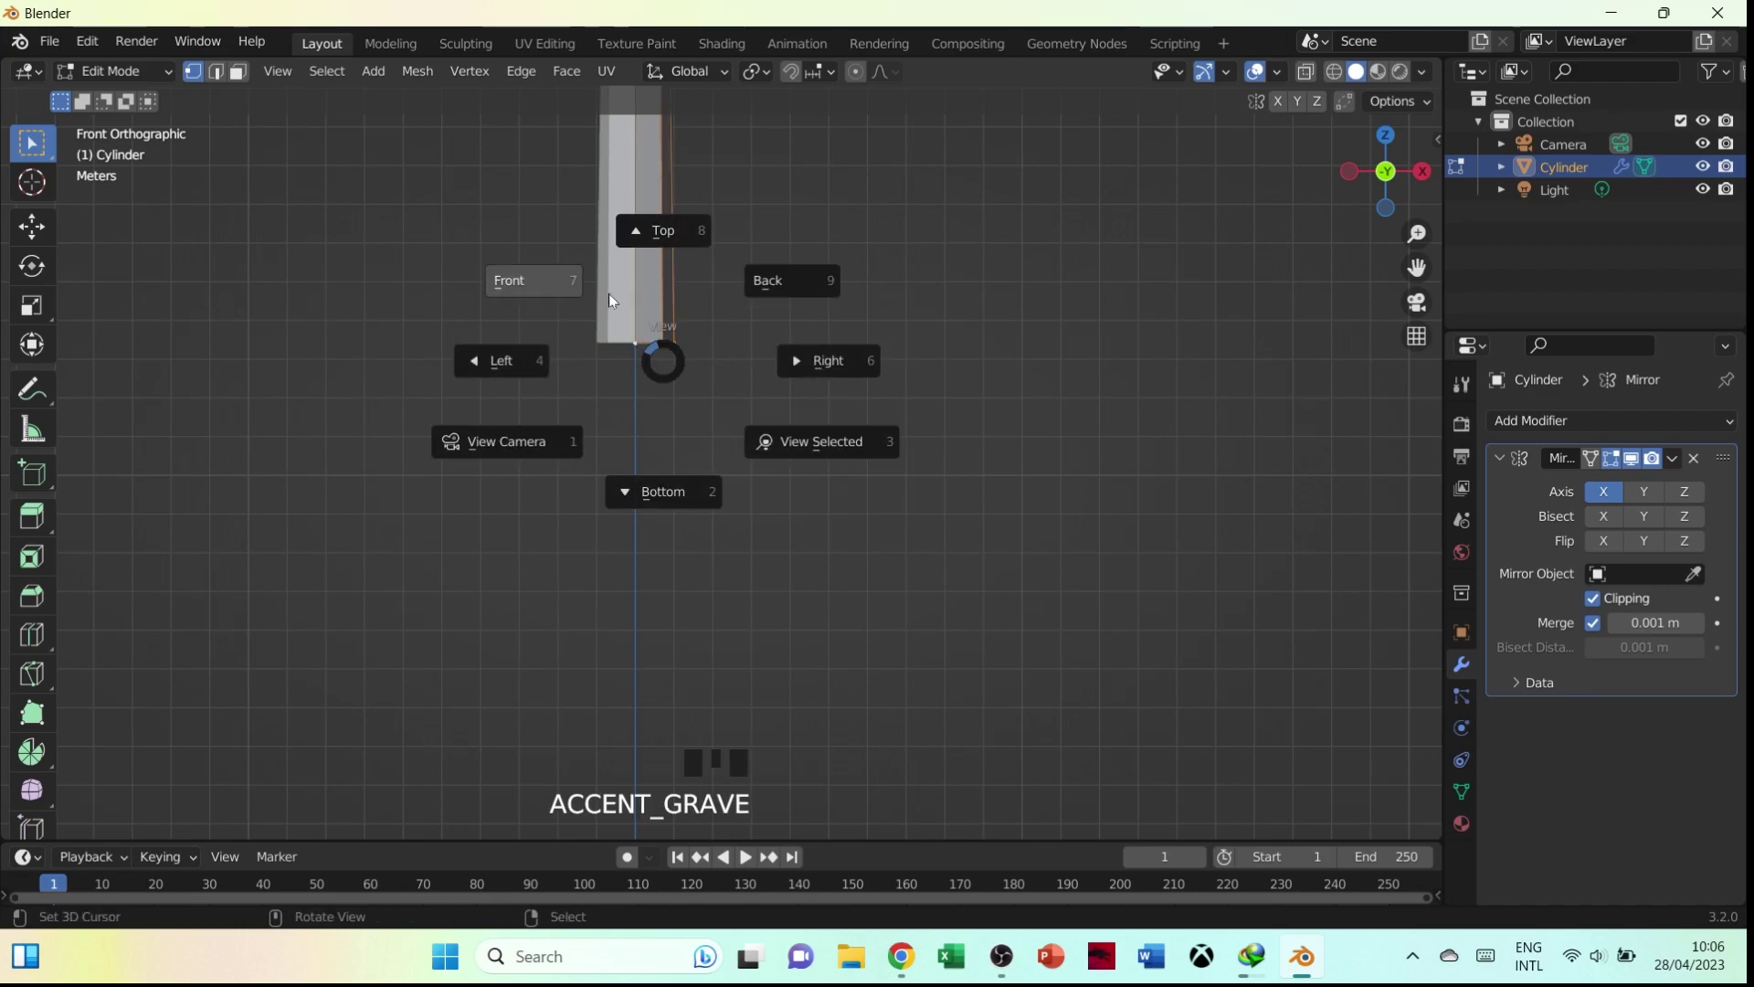
pyautogui.scroll(-9, 854, 574)
pyautogui.press('s')
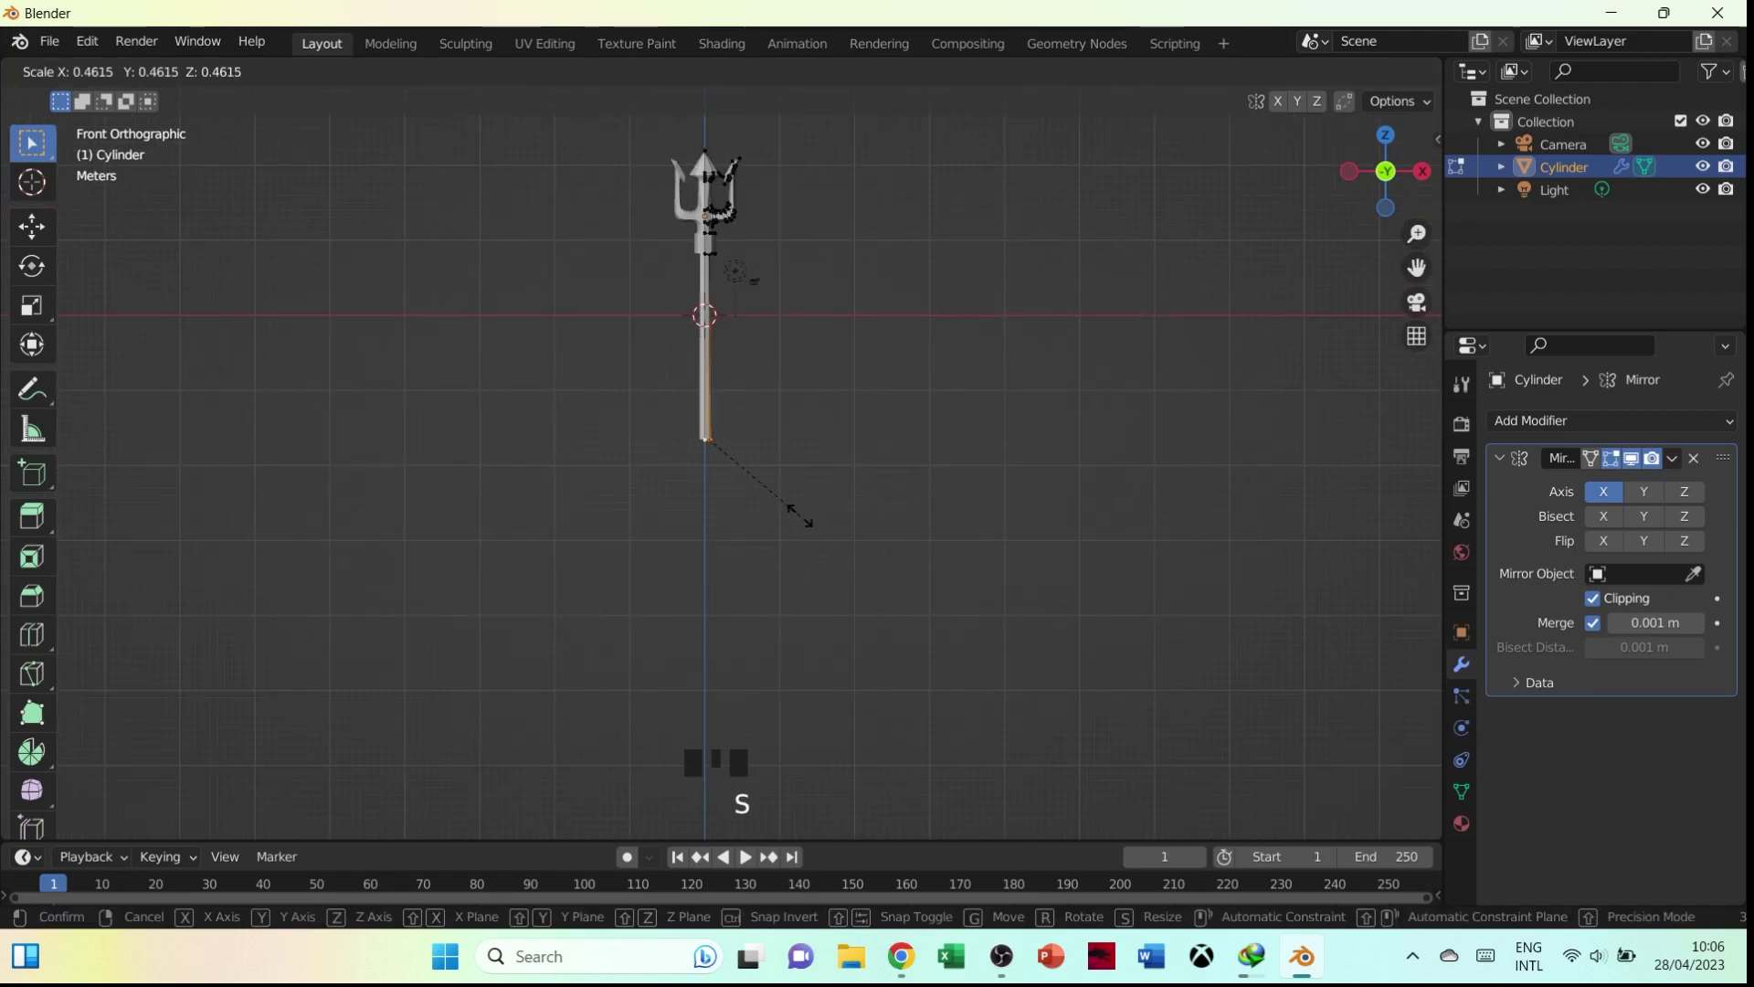
pyautogui.scroll(5, 802, 514)
pyautogui.keyDown('shift'); pyautogui.moveTo(803, 514); pyautogui.dragTo(873, 758, button='middle'); pyautogui.keyUp('shift')
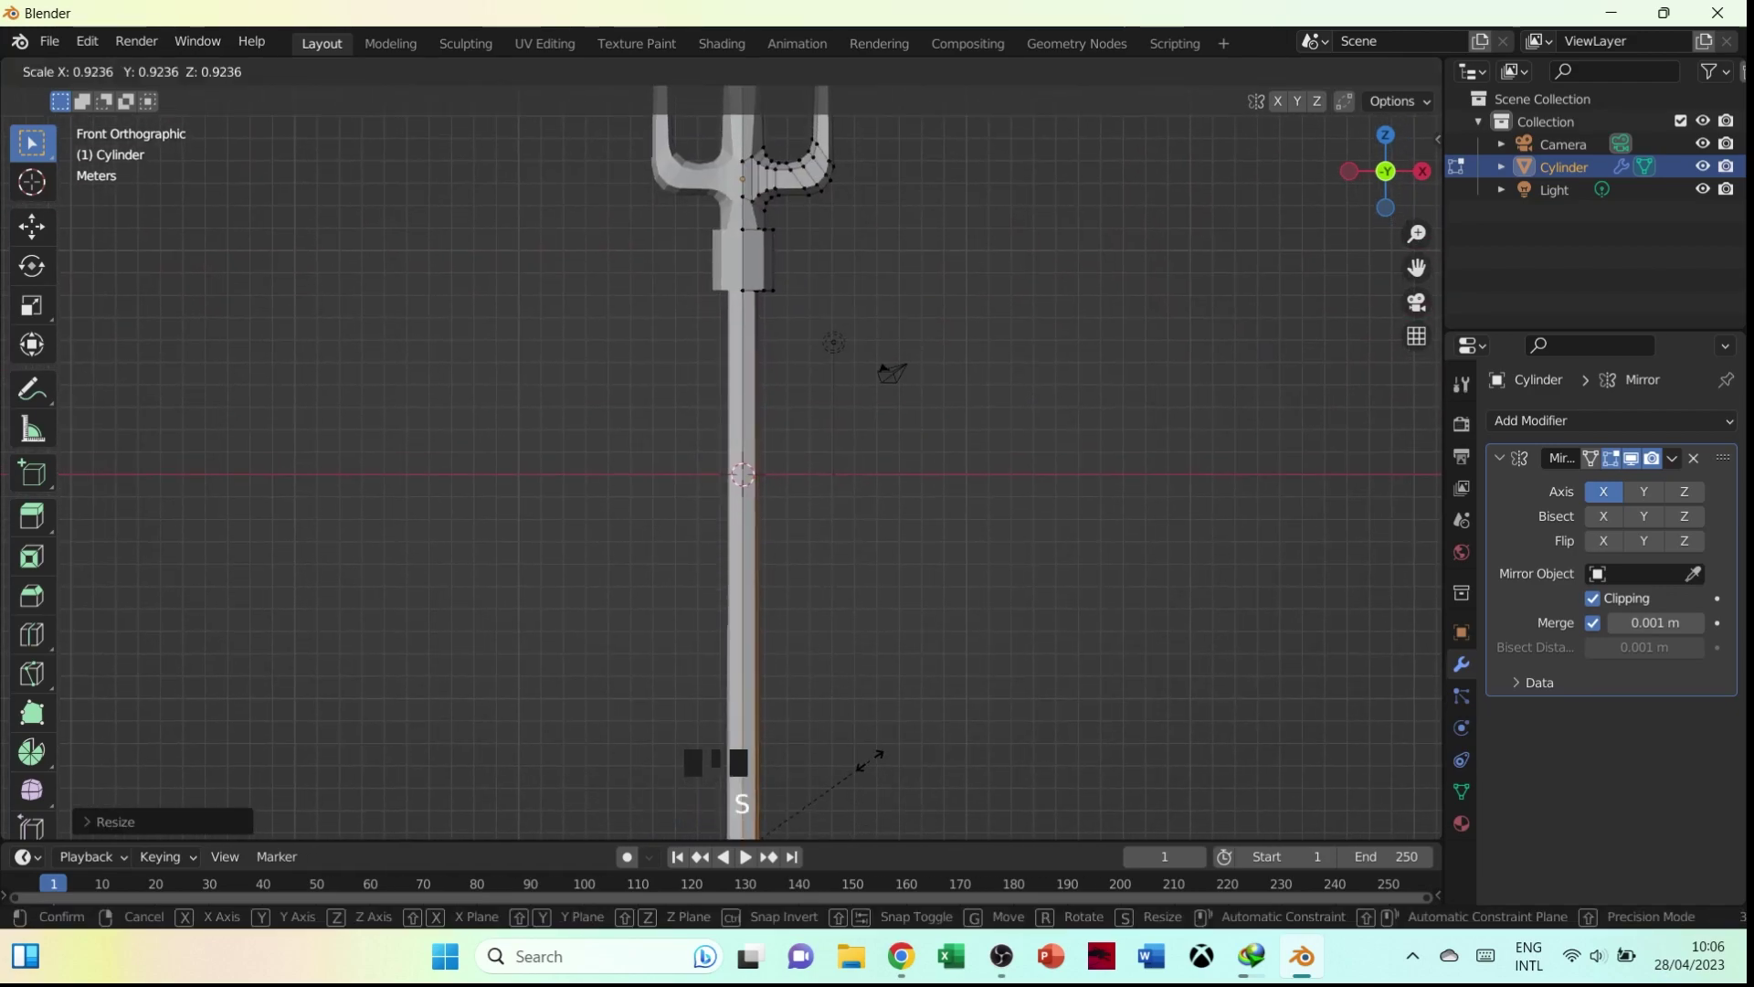
pyautogui.click(852, 770)
pyautogui.scroll(-4, 797, 429)
# Move the whole trident up along Z in Object Mode
pyautogui.press('Tab')
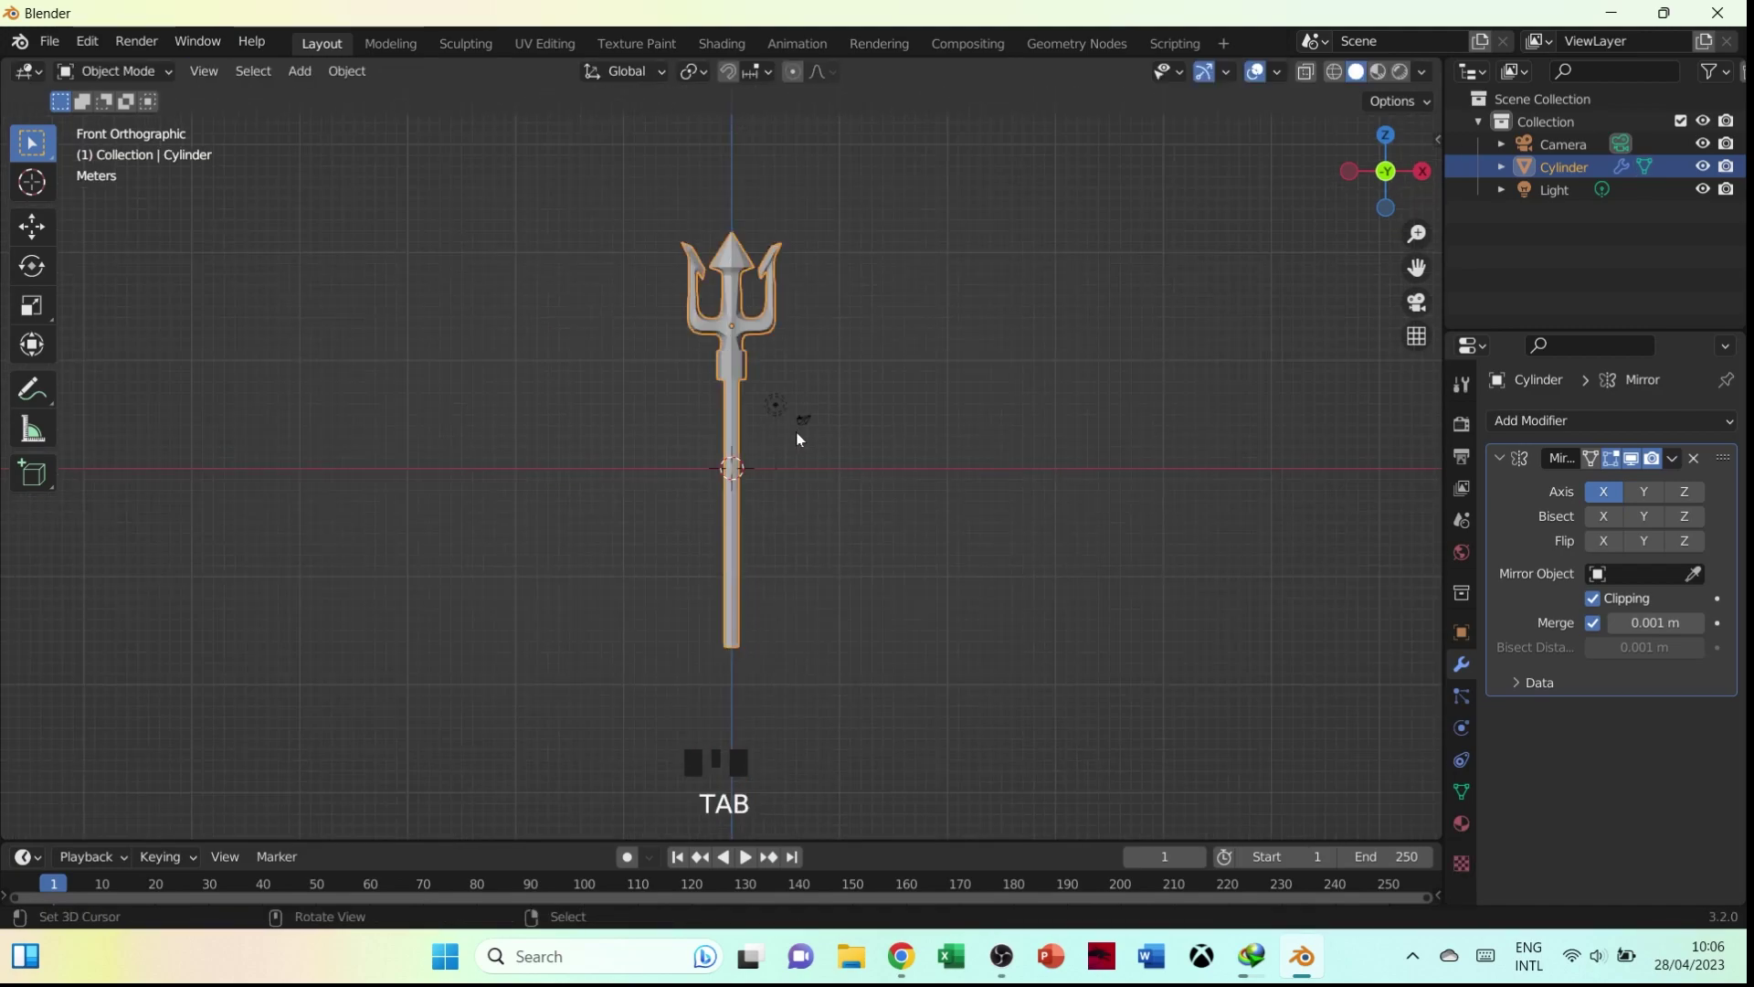
pyautogui.press('g')
pyautogui.press('z')
pyautogui.click(783, 433)
# Extrude the shaft's bottom edge loop and move it down along Z to add a short section
pyautogui.scroll(6, 804, 521)
pyautogui.press('Tab')
pyautogui.press('e')
pyautogui.click(777, 667)
pyautogui.press('g')
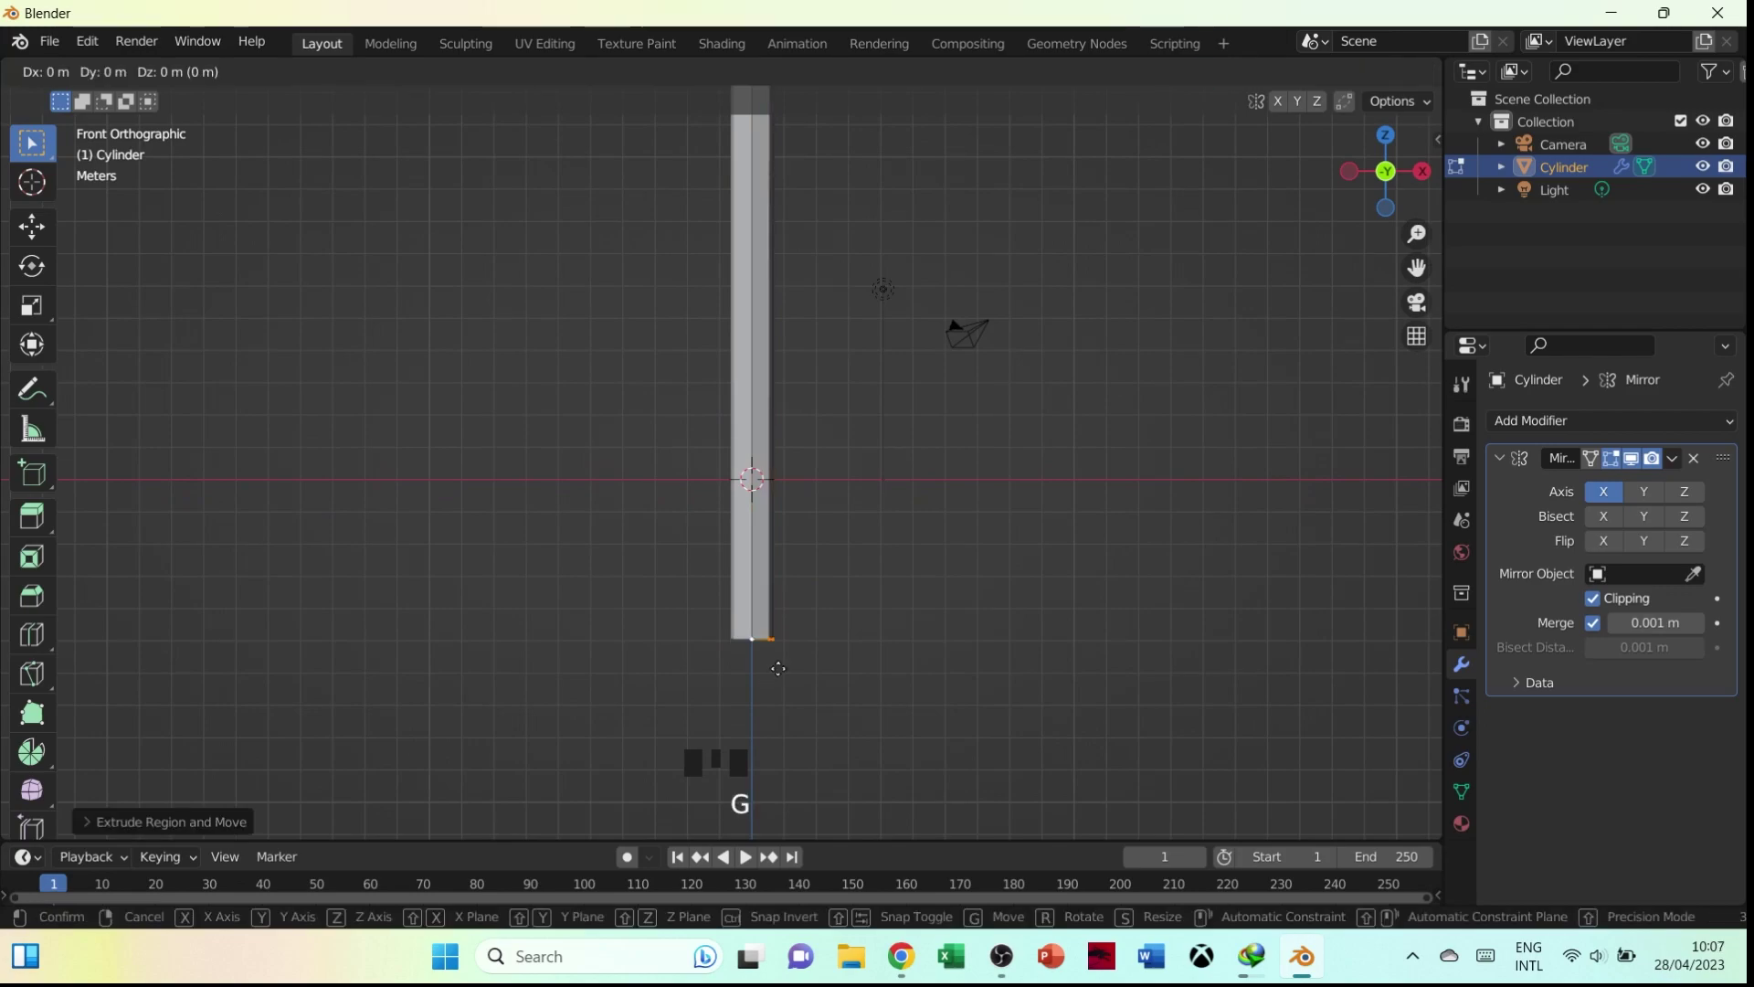
pyautogui.press('z')
pyautogui.click(798, 722)
# Extrude the bottom loop again, enlarge it and lower it along Z into a flared end, then reduce its width slightly
pyautogui.scroll(-4, 813, 661)
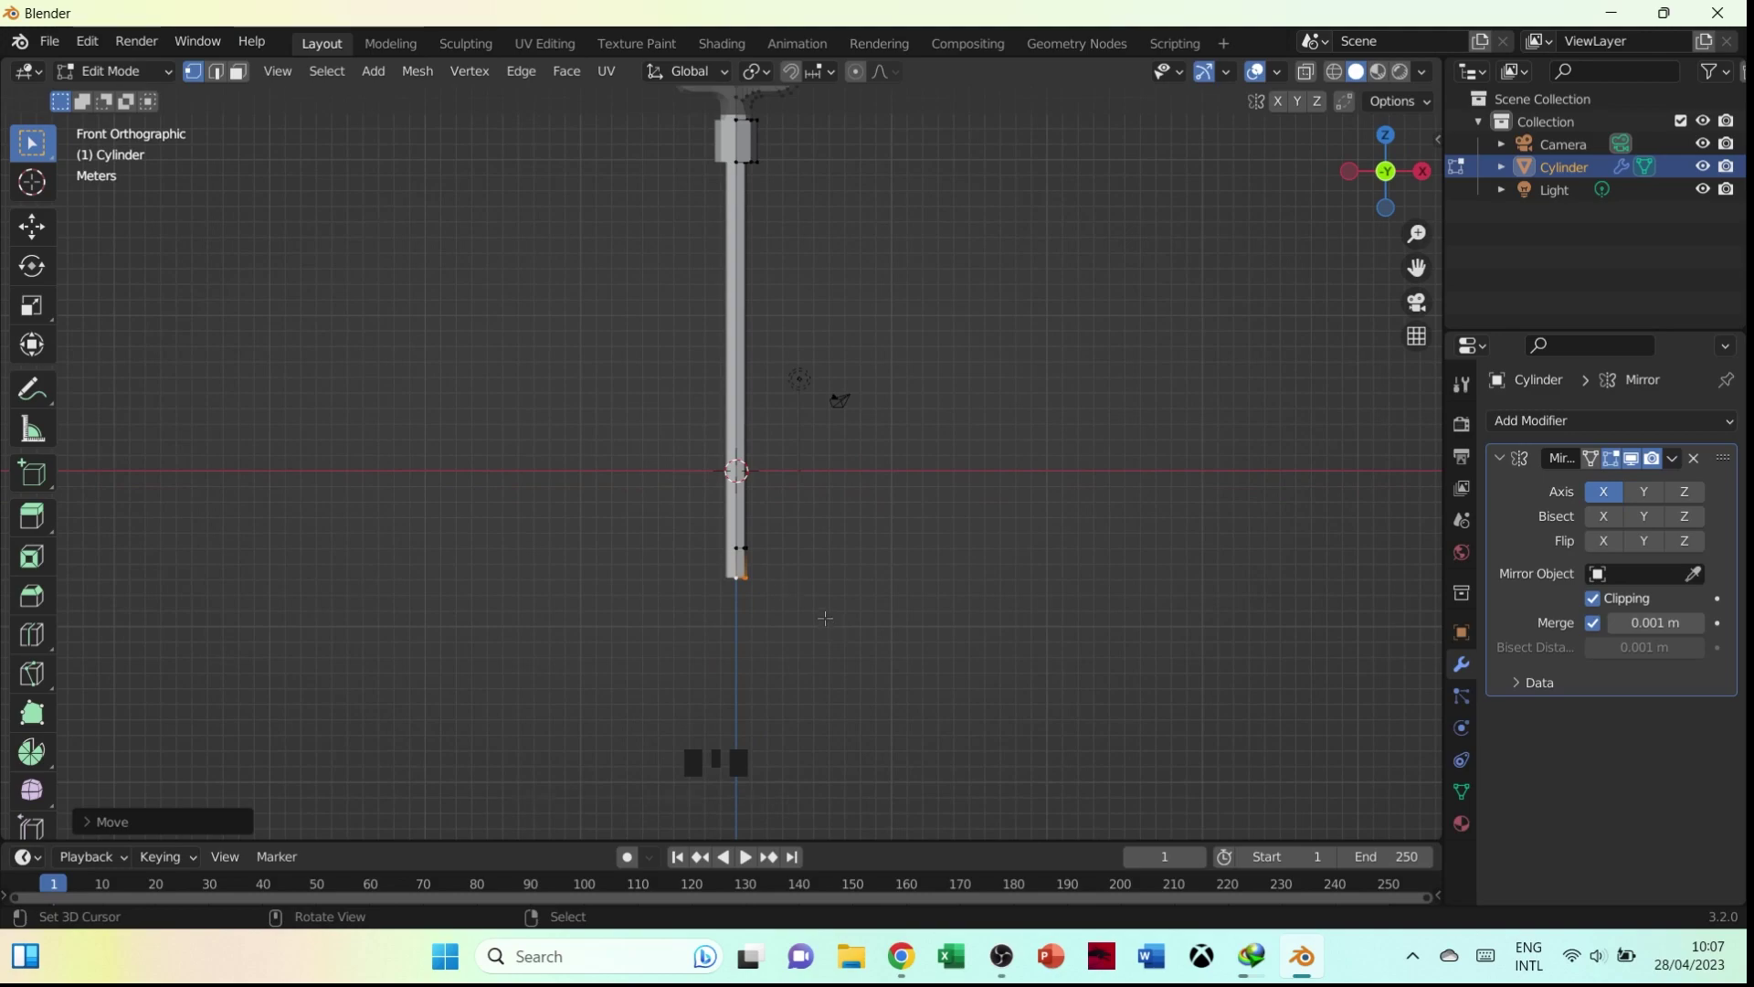
pyautogui.scroll(5, 805, 615)
pyautogui.keyDown('shift'); pyautogui.moveTo(841, 712); pyautogui.dragTo(844, 508, button='middle'); pyautogui.keyUp('shift')
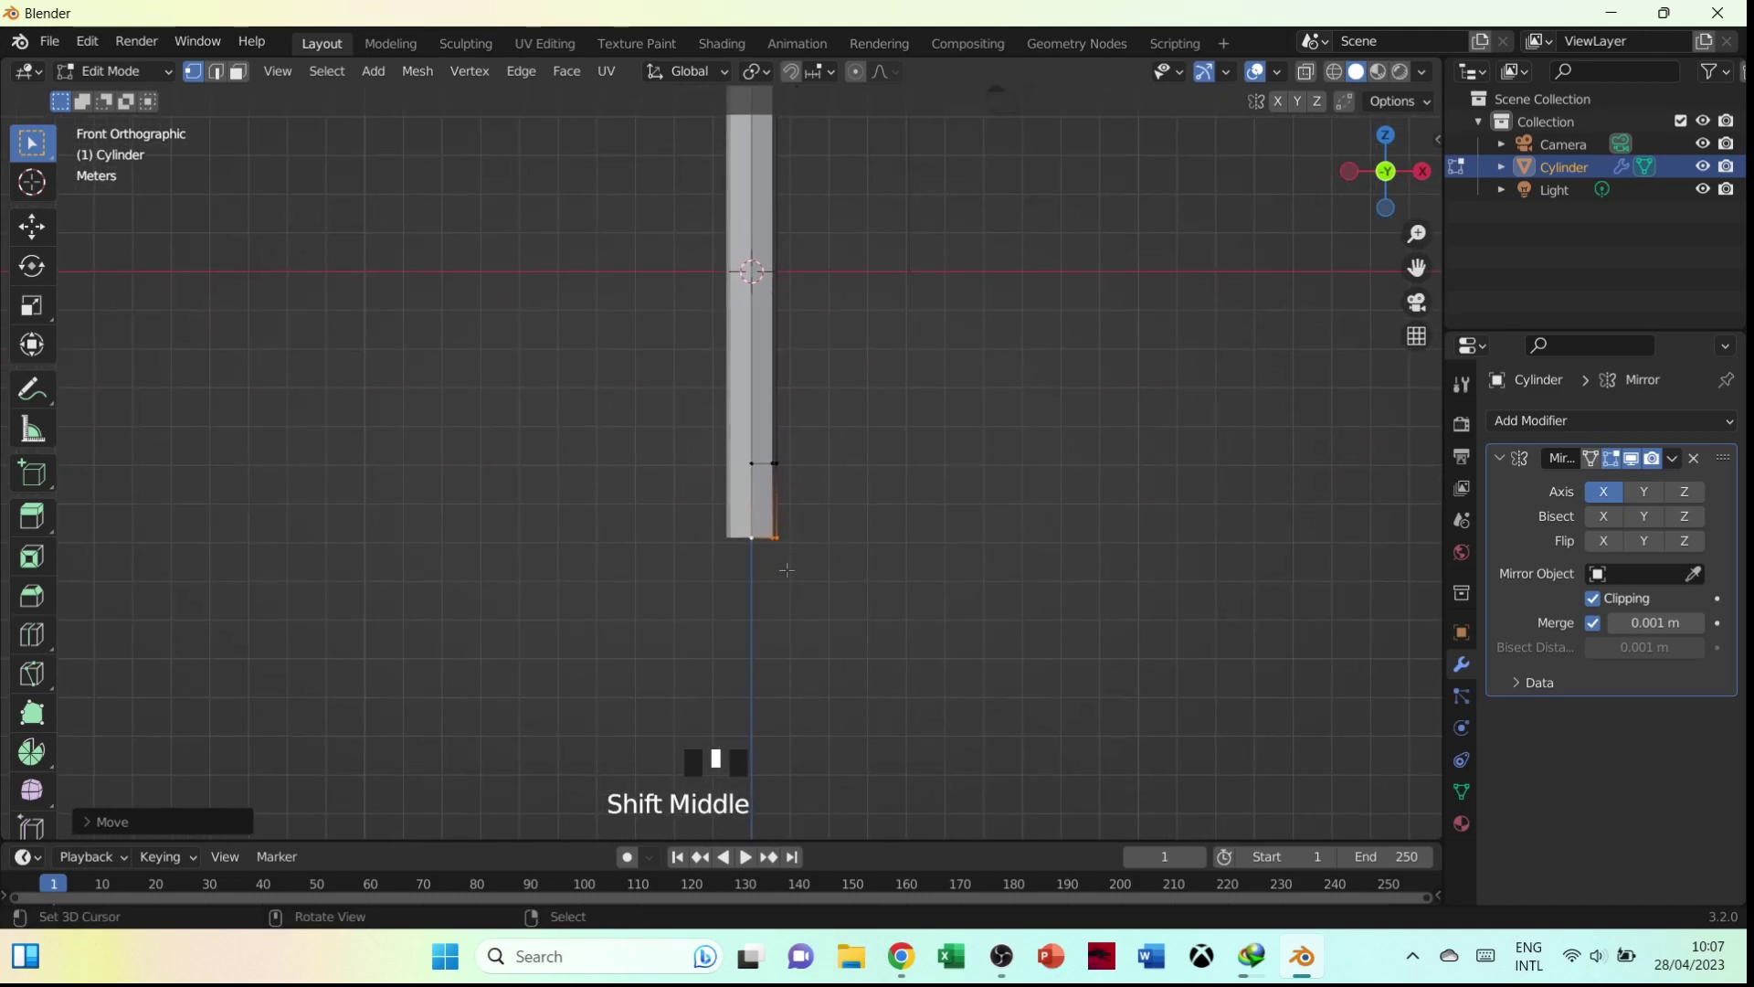
pyautogui.press('e')
pyautogui.click(835, 585)
pyautogui.press('s')
pyautogui.click(1020, 767)
pyautogui.press('g')
pyautogui.press('z')
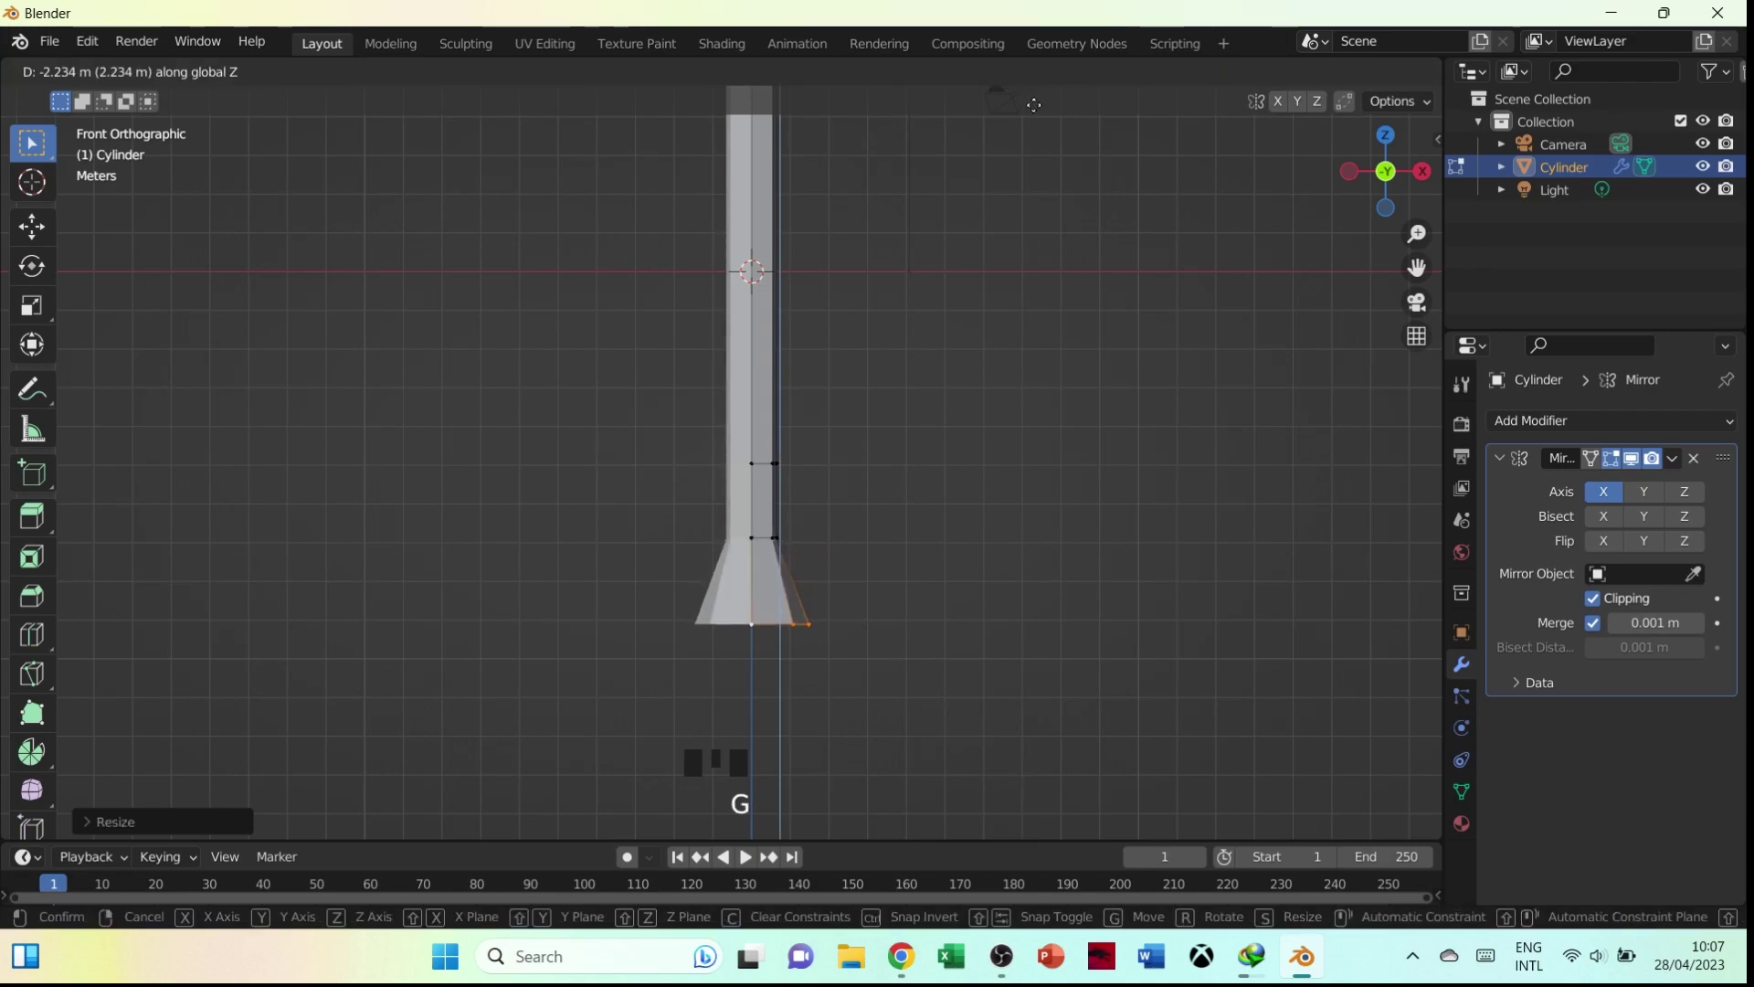
pyautogui.click(1030, 93)
pyautogui.press('s')
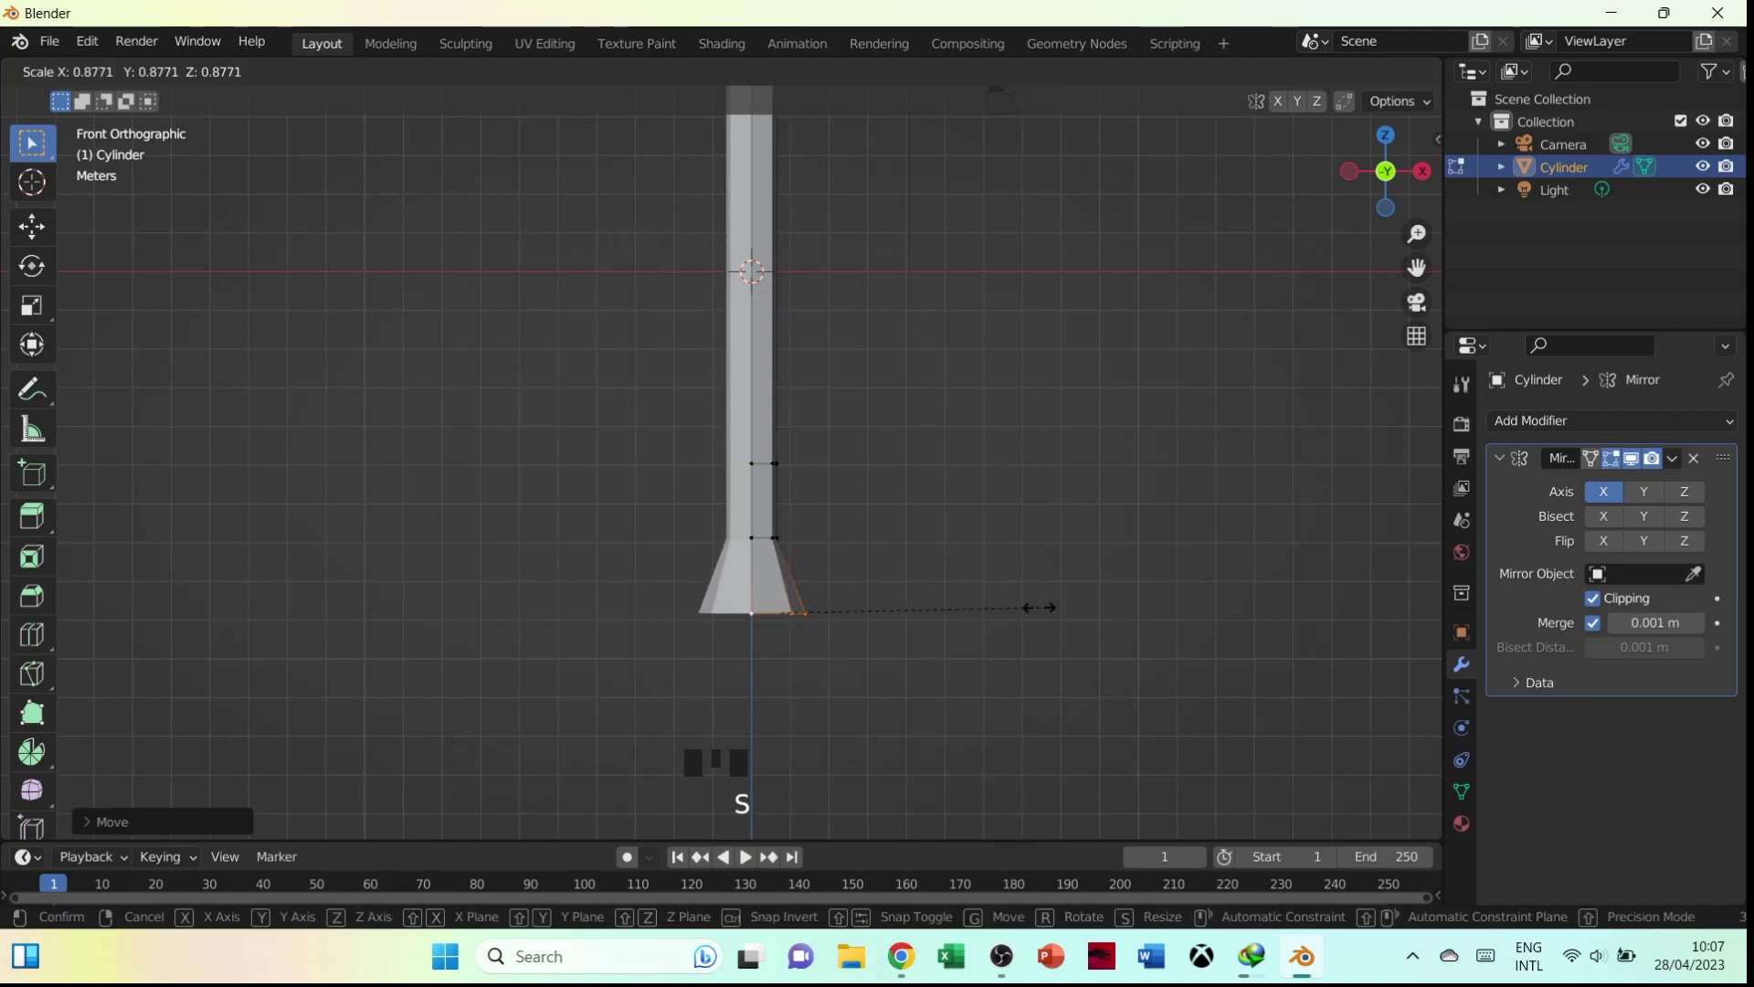
pyautogui.click(998, 609)
# Fill the flared end's open bottom and bevel it with 3 segments into a rounded pommel
pyautogui.press('f')
pyautogui.hotkey('ctrl', 'b')
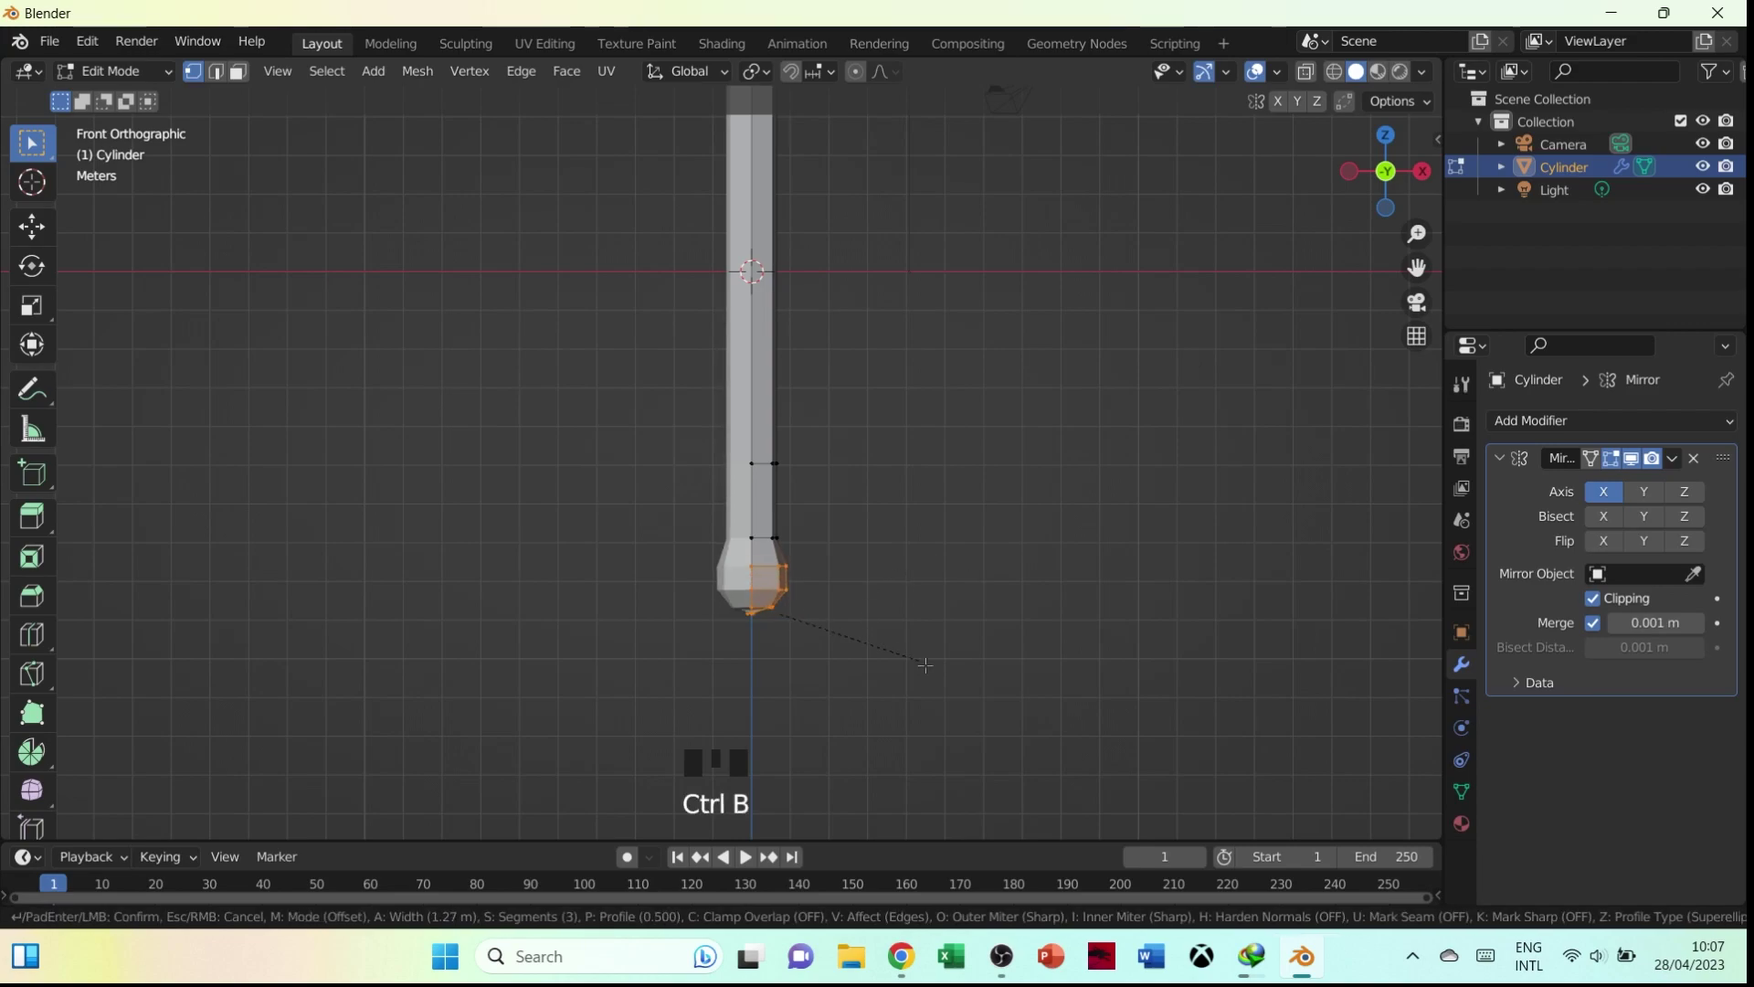
pyautogui.click(906, 658)
pyautogui.press('g')
pyautogui.press('z')
pyautogui.click(905, 665)
pyautogui.scroll(3, 773, 567)
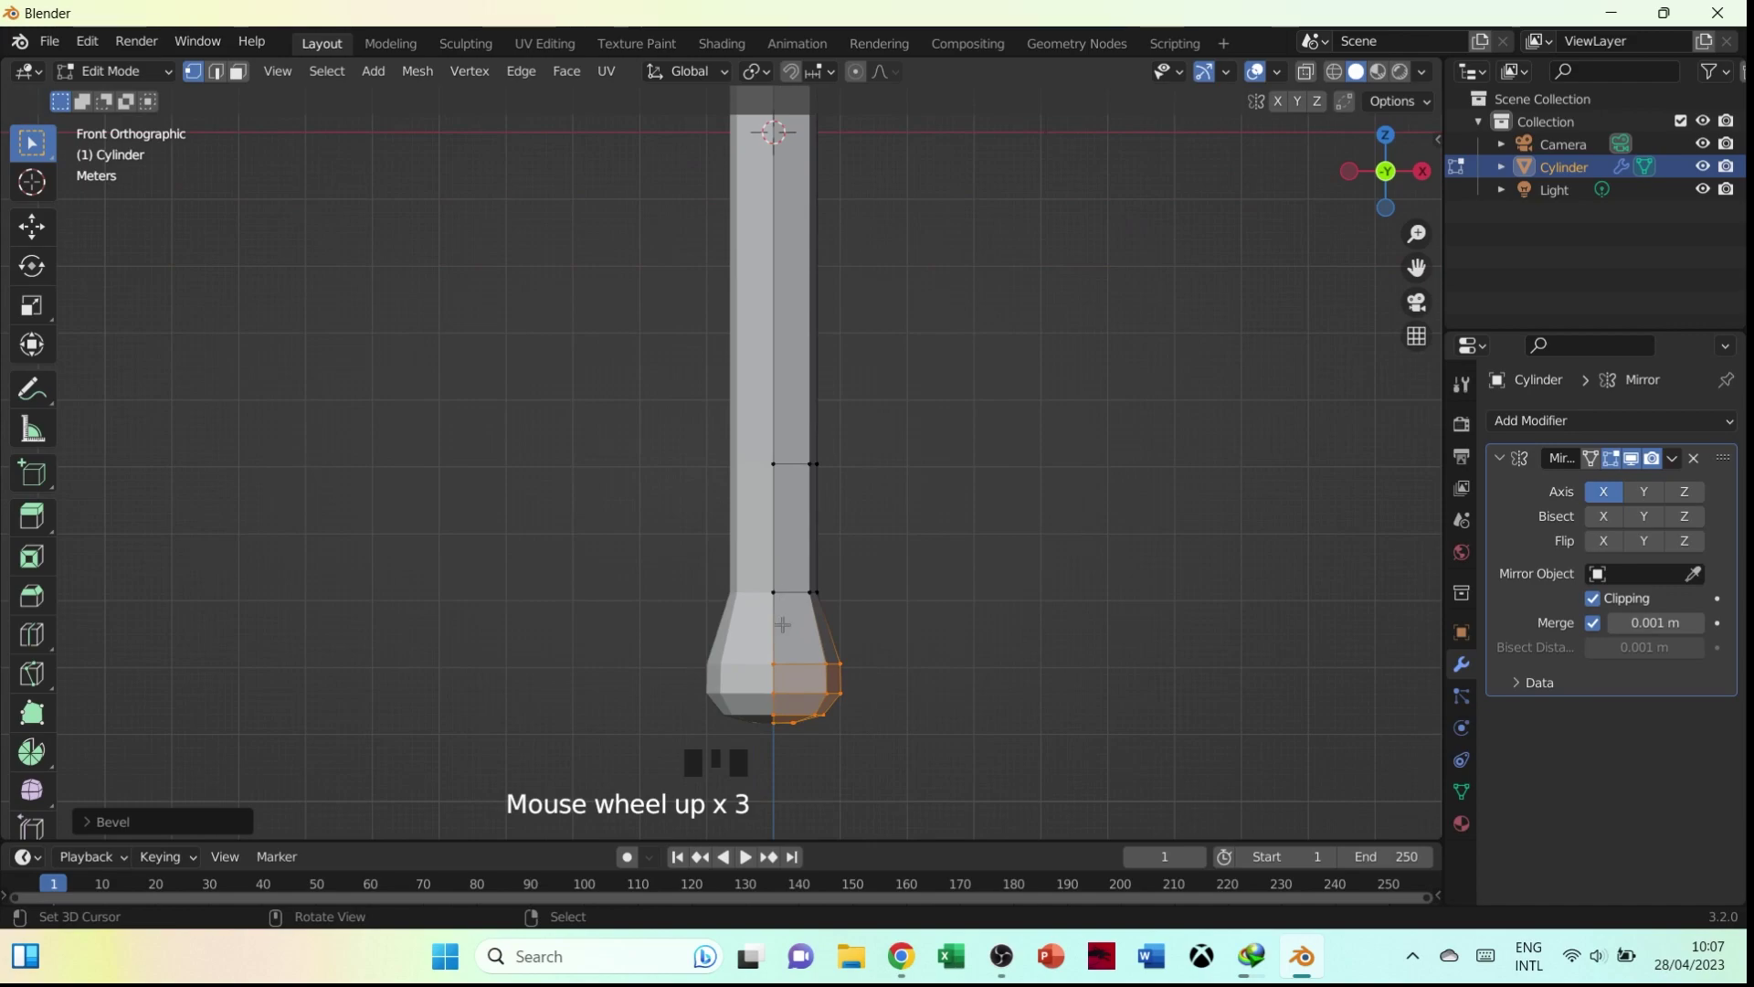
# Scale up the pommel's bottom face ring in the front view
pyautogui.moveTo(797, 658); pyautogui.dragTo(825, 528, button='middle')
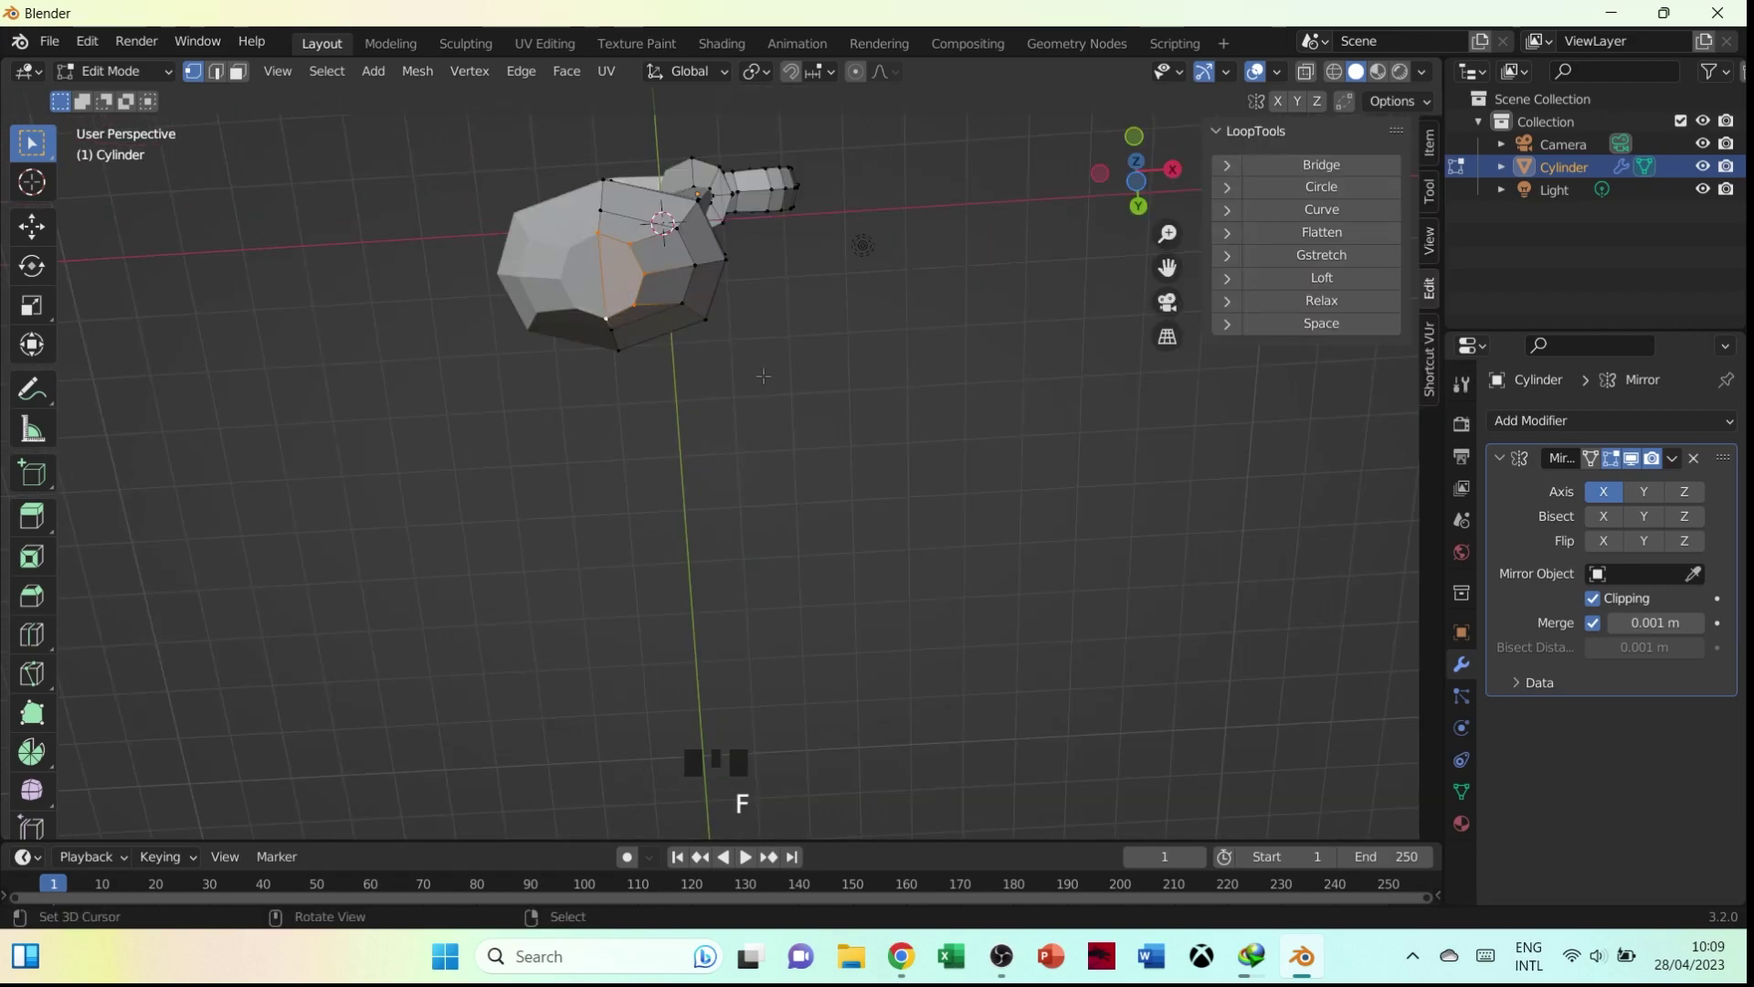
pyautogui.moveTo(685, 291); pyautogui.dragTo(639, 384, button='middle')
pyautogui.press('`')
pyautogui.click(523, 205)
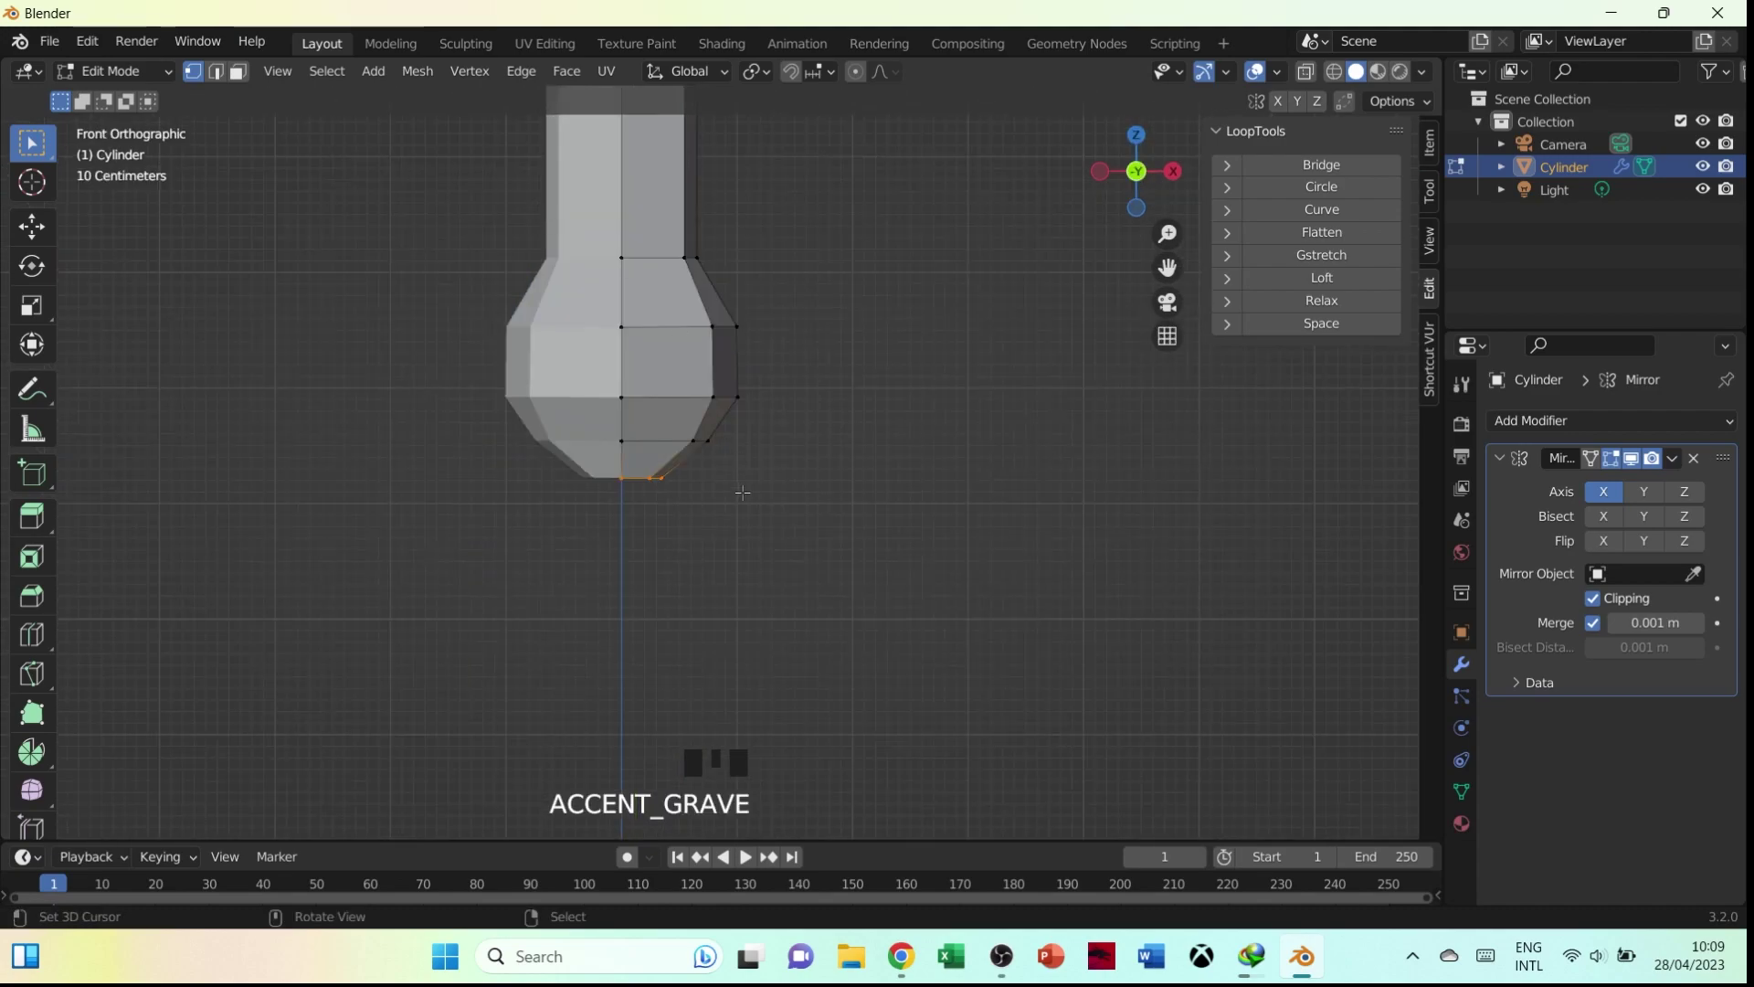
pyautogui.press('s')
pyautogui.click(907, 564)
# Examine the whole trident from pommel to prongs in Object Mode, ending in the front view
pyautogui.press('Tab')
pyautogui.scroll(-9, 673, 453)
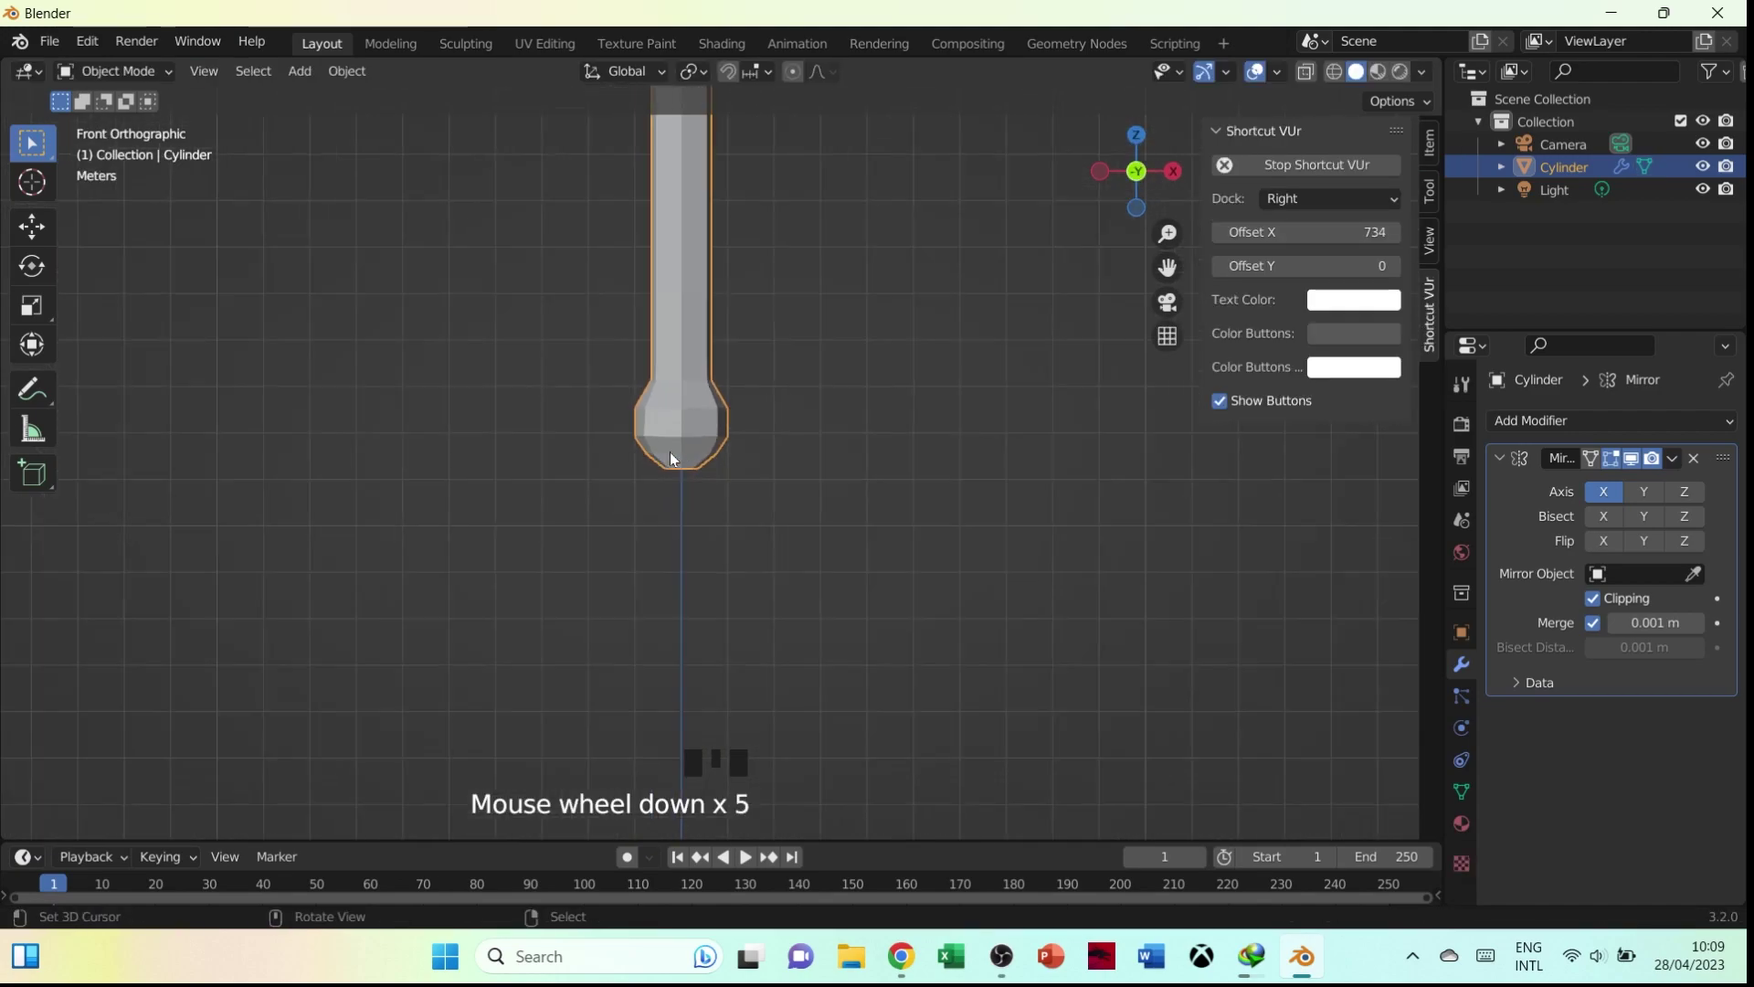
pyautogui.moveTo(725, 303); pyautogui.dragTo(736, 454, button='middle')
pyautogui.keyDown('shift'); pyautogui.moveTo(729, 316); pyautogui.dragTo(753, 705, button='middle'); pyautogui.keyUp('shift')
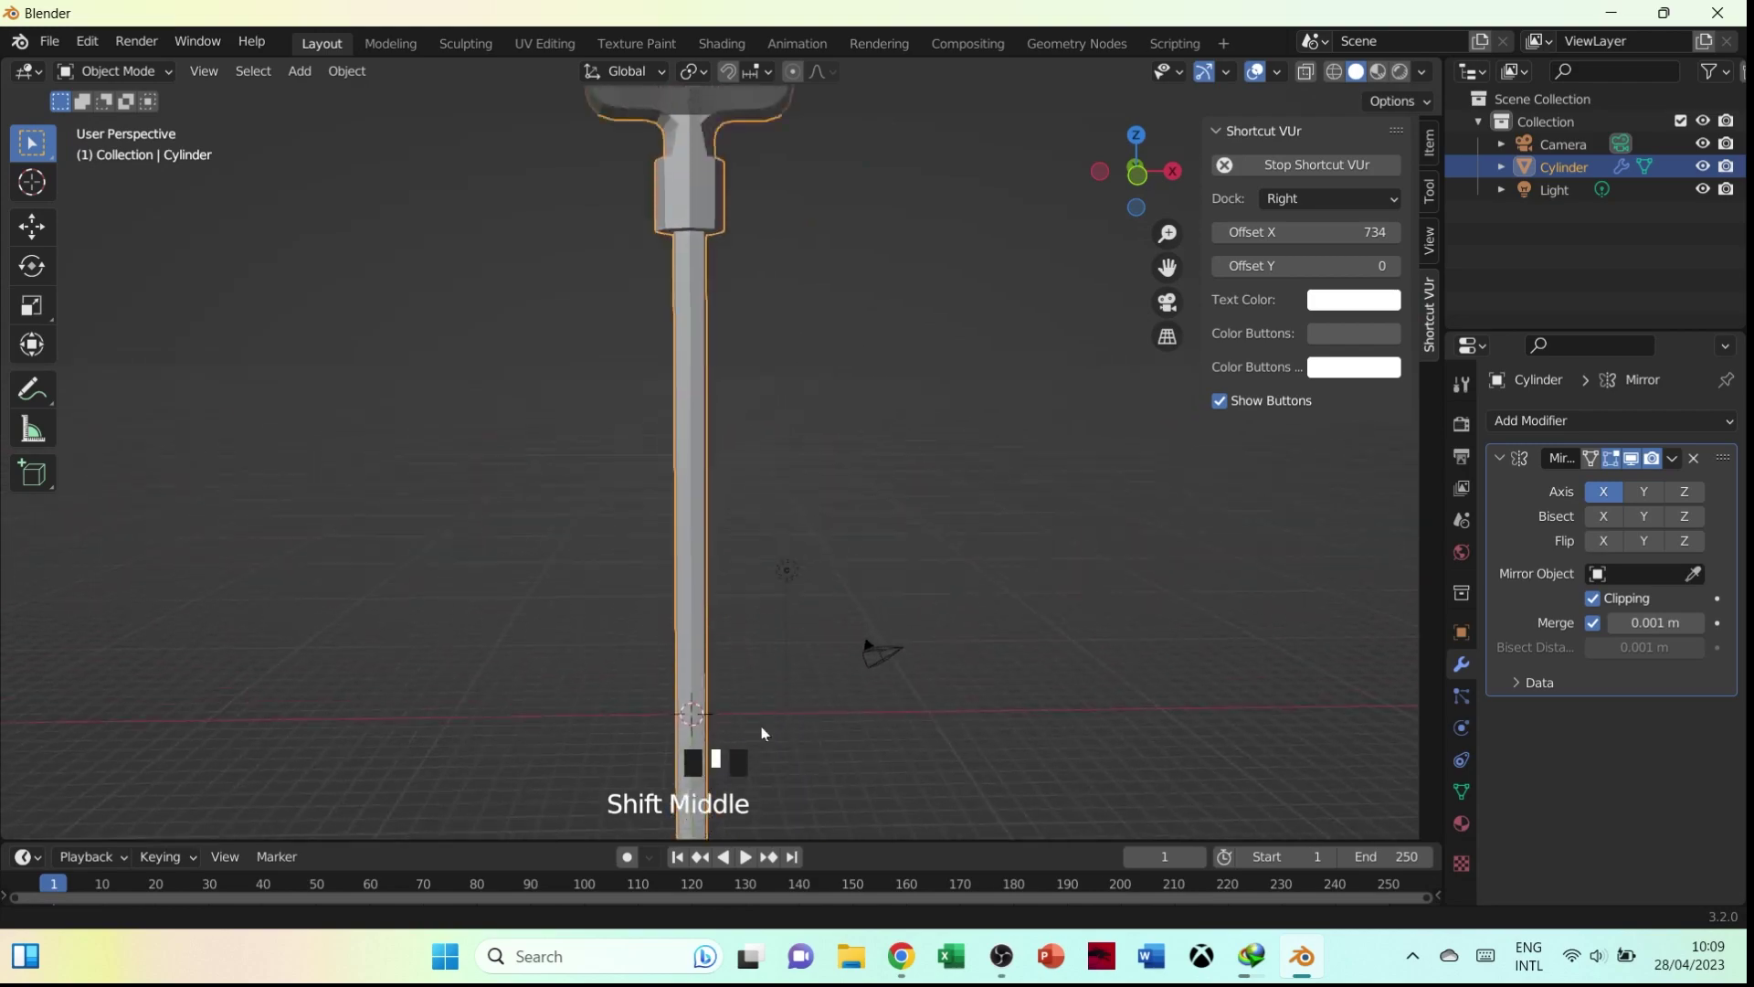
pyautogui.scroll(-4, 733, 568)
pyautogui.press('`')
pyautogui.scroll(1, 775, 672)
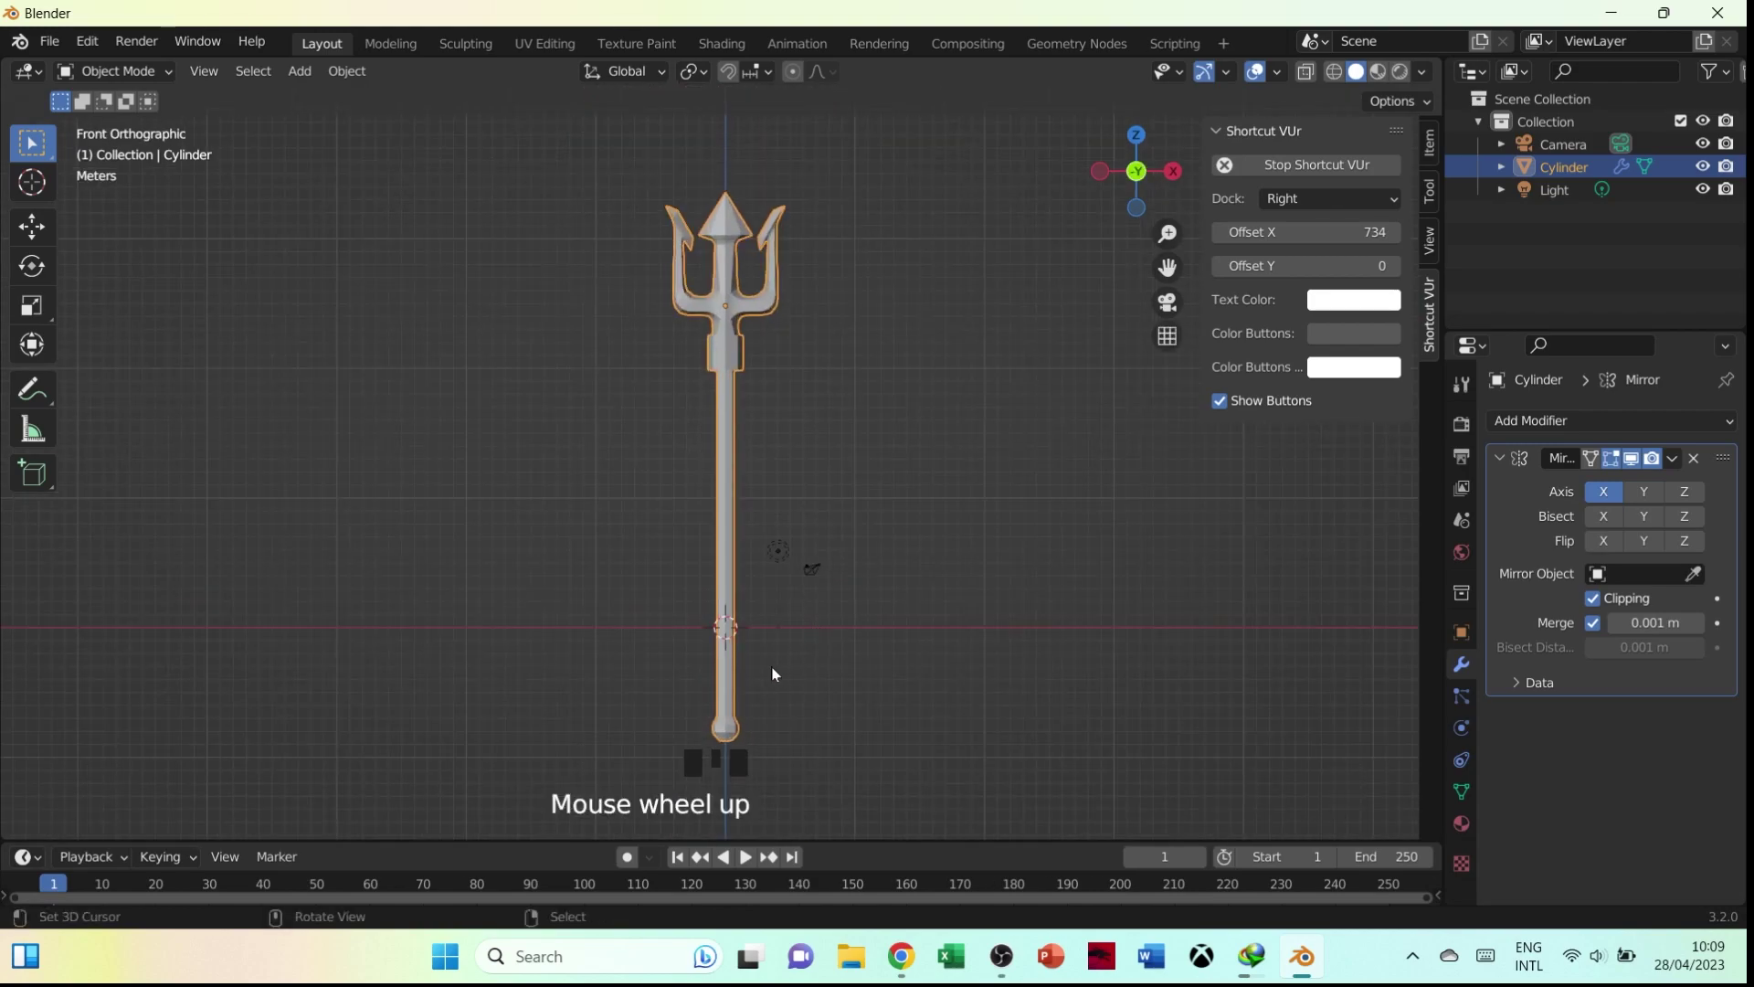
# Circle-select all vertices of the pommel in Edit Mode, including those on its far side
pyautogui.press('Tab')
pyautogui.keyDown('shift'); pyautogui.moveTo(798, 745); pyautogui.dragTo(796, 667, button='middle'); pyautogui.keyUp('shift')
pyautogui.scroll(6, 796, 667)
pyautogui.keyDown('shift'); pyautogui.moveTo(793, 804); pyautogui.dragTo(776, 518, button='middle'); pyautogui.keyUp('shift')
pyautogui.press('c')
pyautogui.moveTo(755, 540)
pyautogui.mouseDown()
pyautogui.moveTo(686, 567)
pyautogui.moveTo(728, 559)
pyautogui.mouseUp()
pyautogui.rightClick(725, 549)
pyautogui.click(836, 529)
pyautogui.press('c')
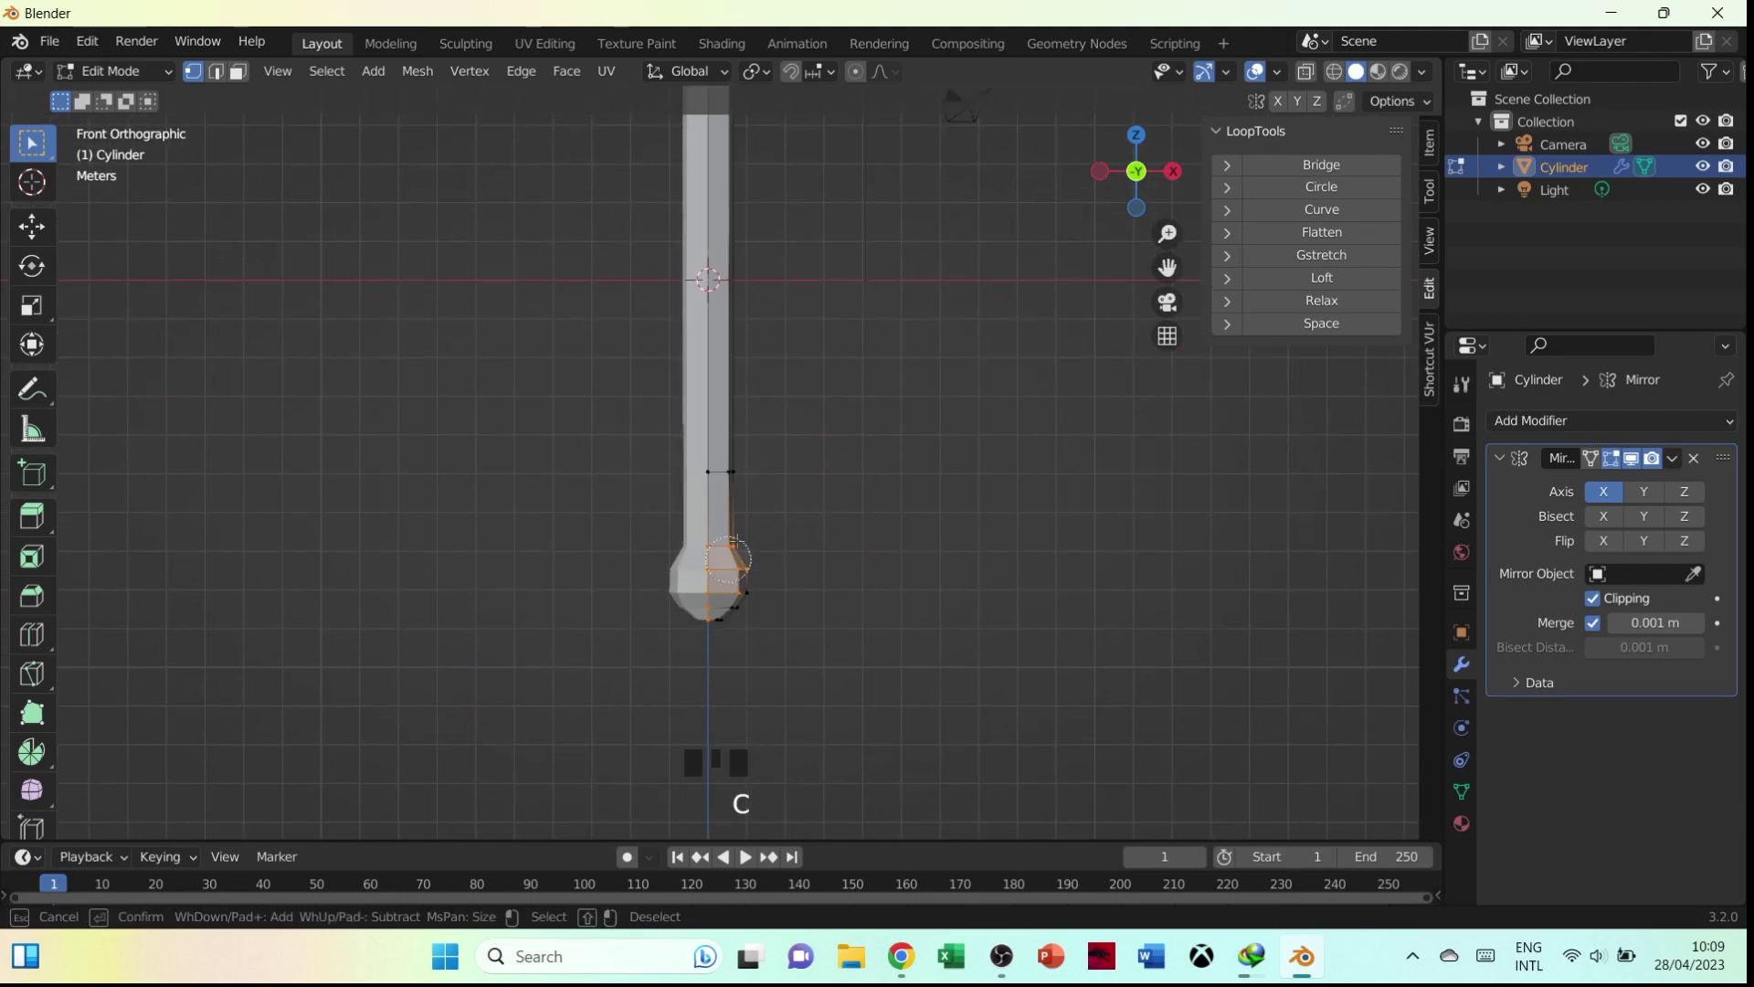
pyautogui.moveTo(733, 580); pyautogui.dragTo(574, 598, button='middle')
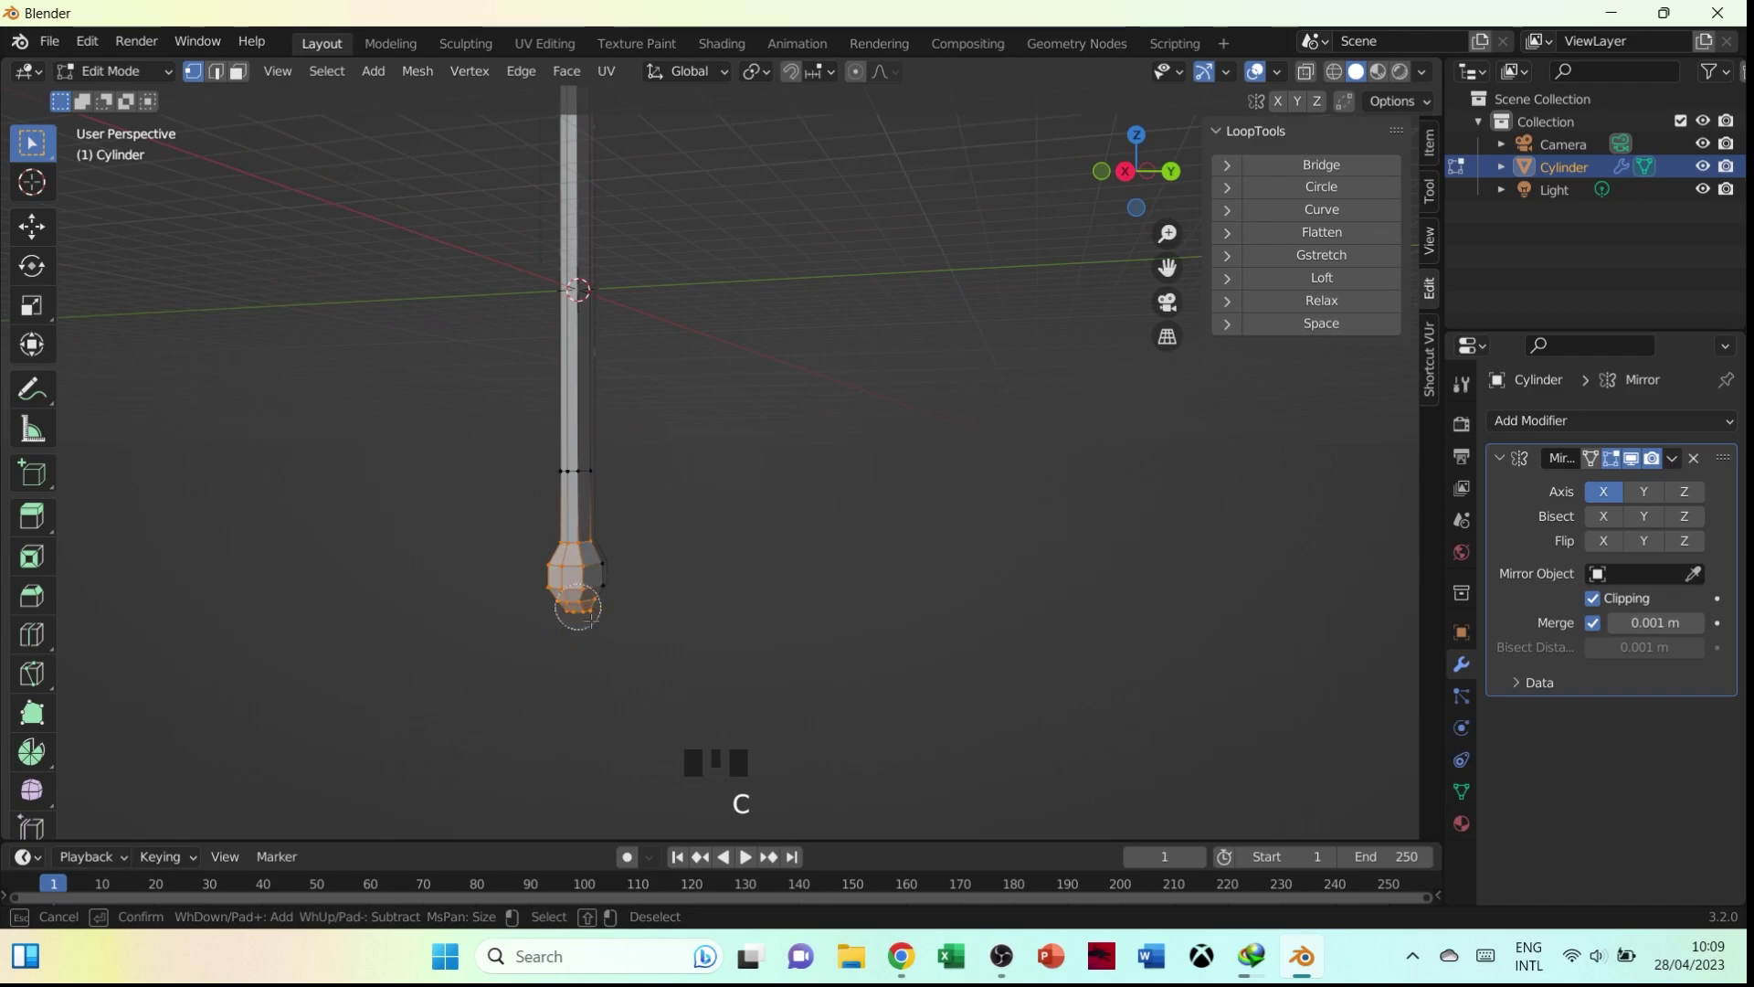
pyautogui.moveTo(740, 548); pyautogui.dragTo(694, 557, button='middle')
# Move the selected pommel down in the front view to lengthen the shaft
pyautogui.press('`')
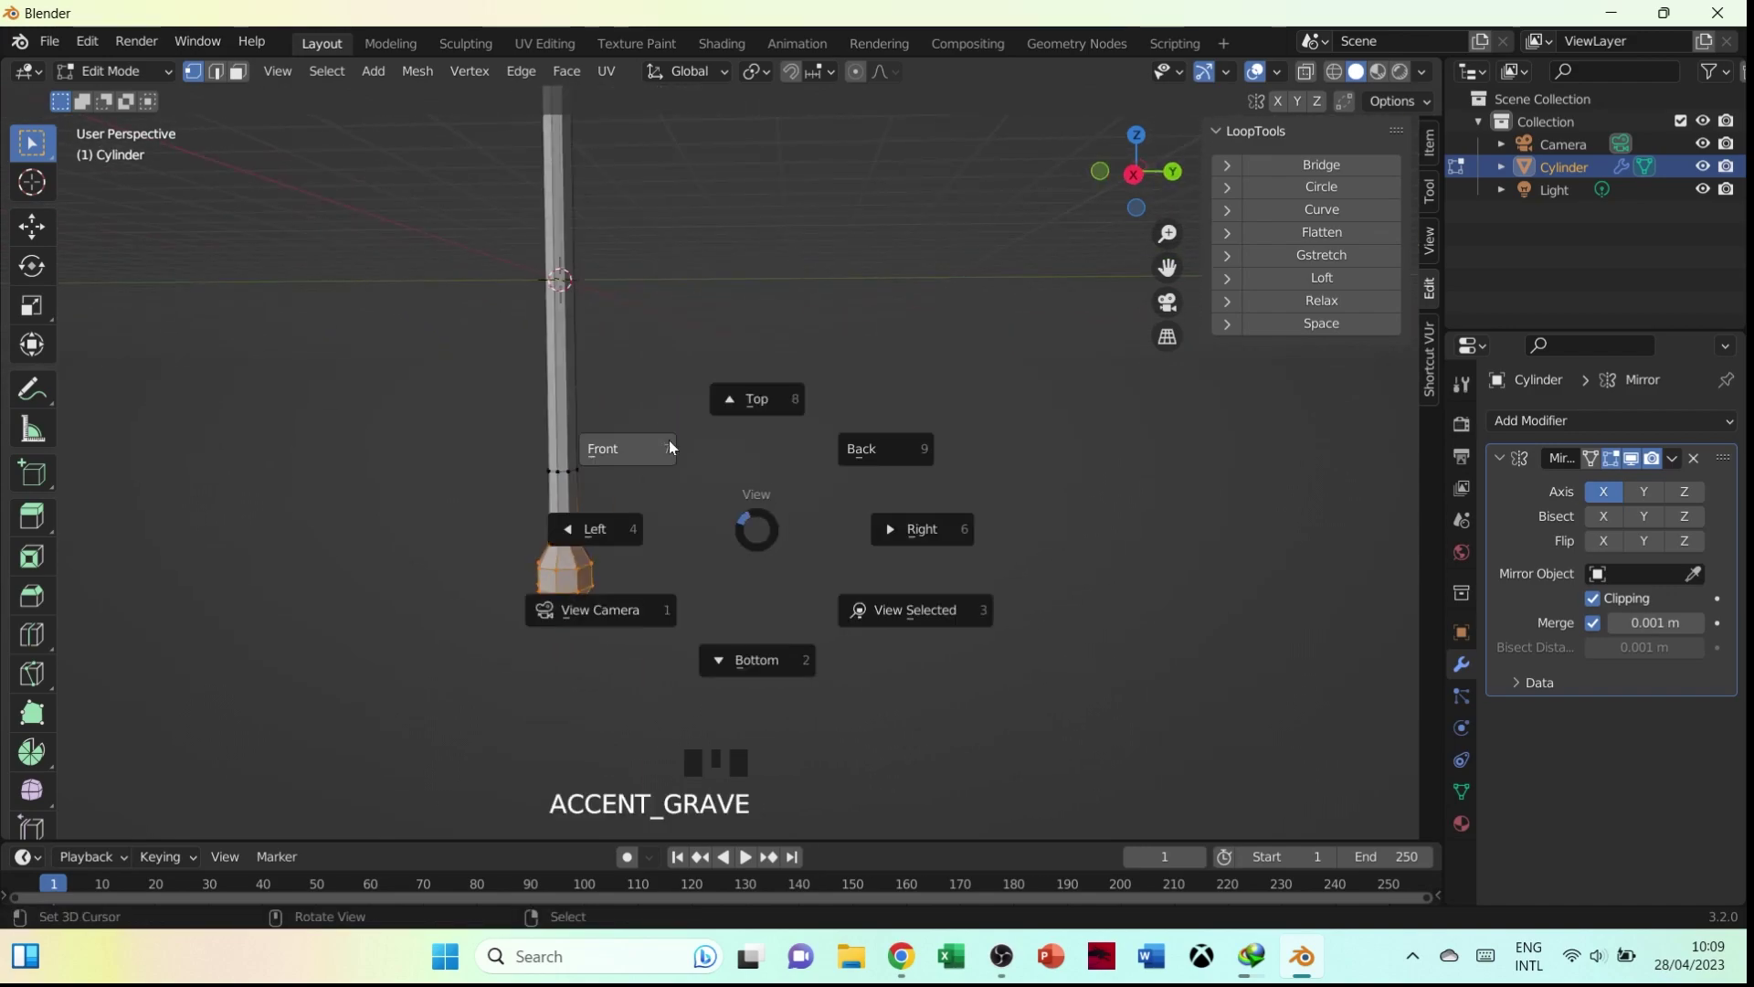
pyautogui.press('g')
pyautogui.click(822, 704)
pyautogui.scroll(-6, 791, 351)
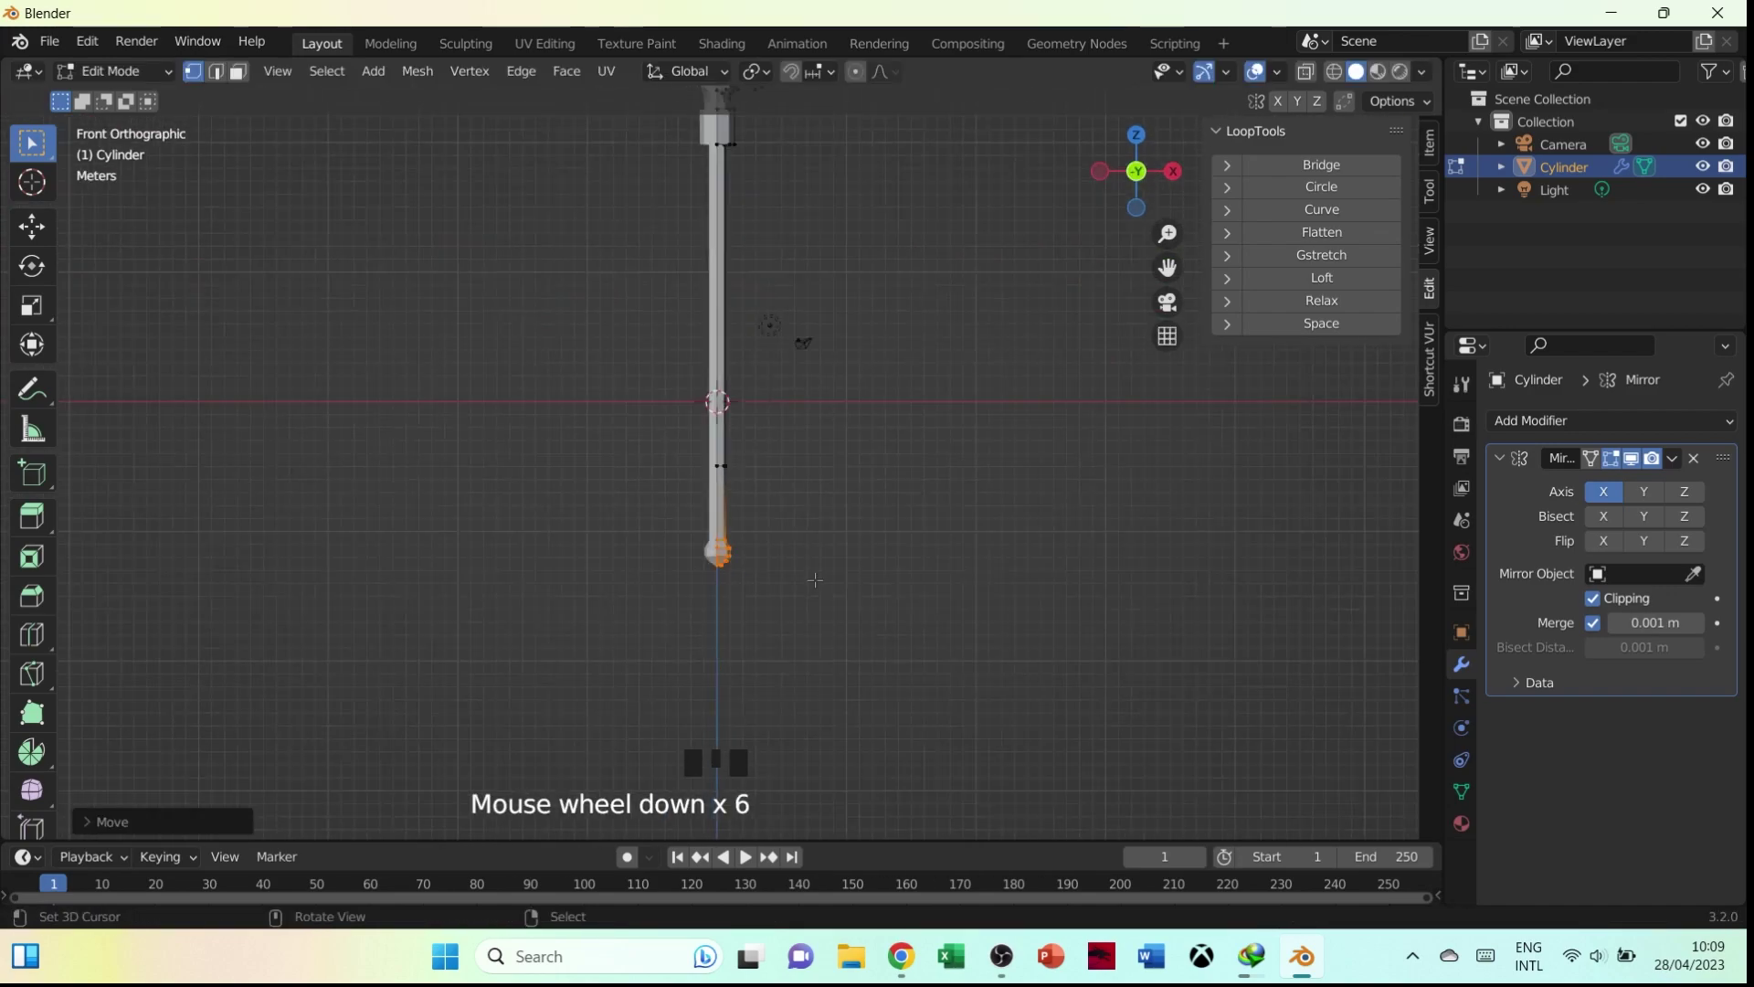
# Select the shaft's edge loop above the pommel and move it down close to the pommel
pyautogui.scroll(9, 749, 484)
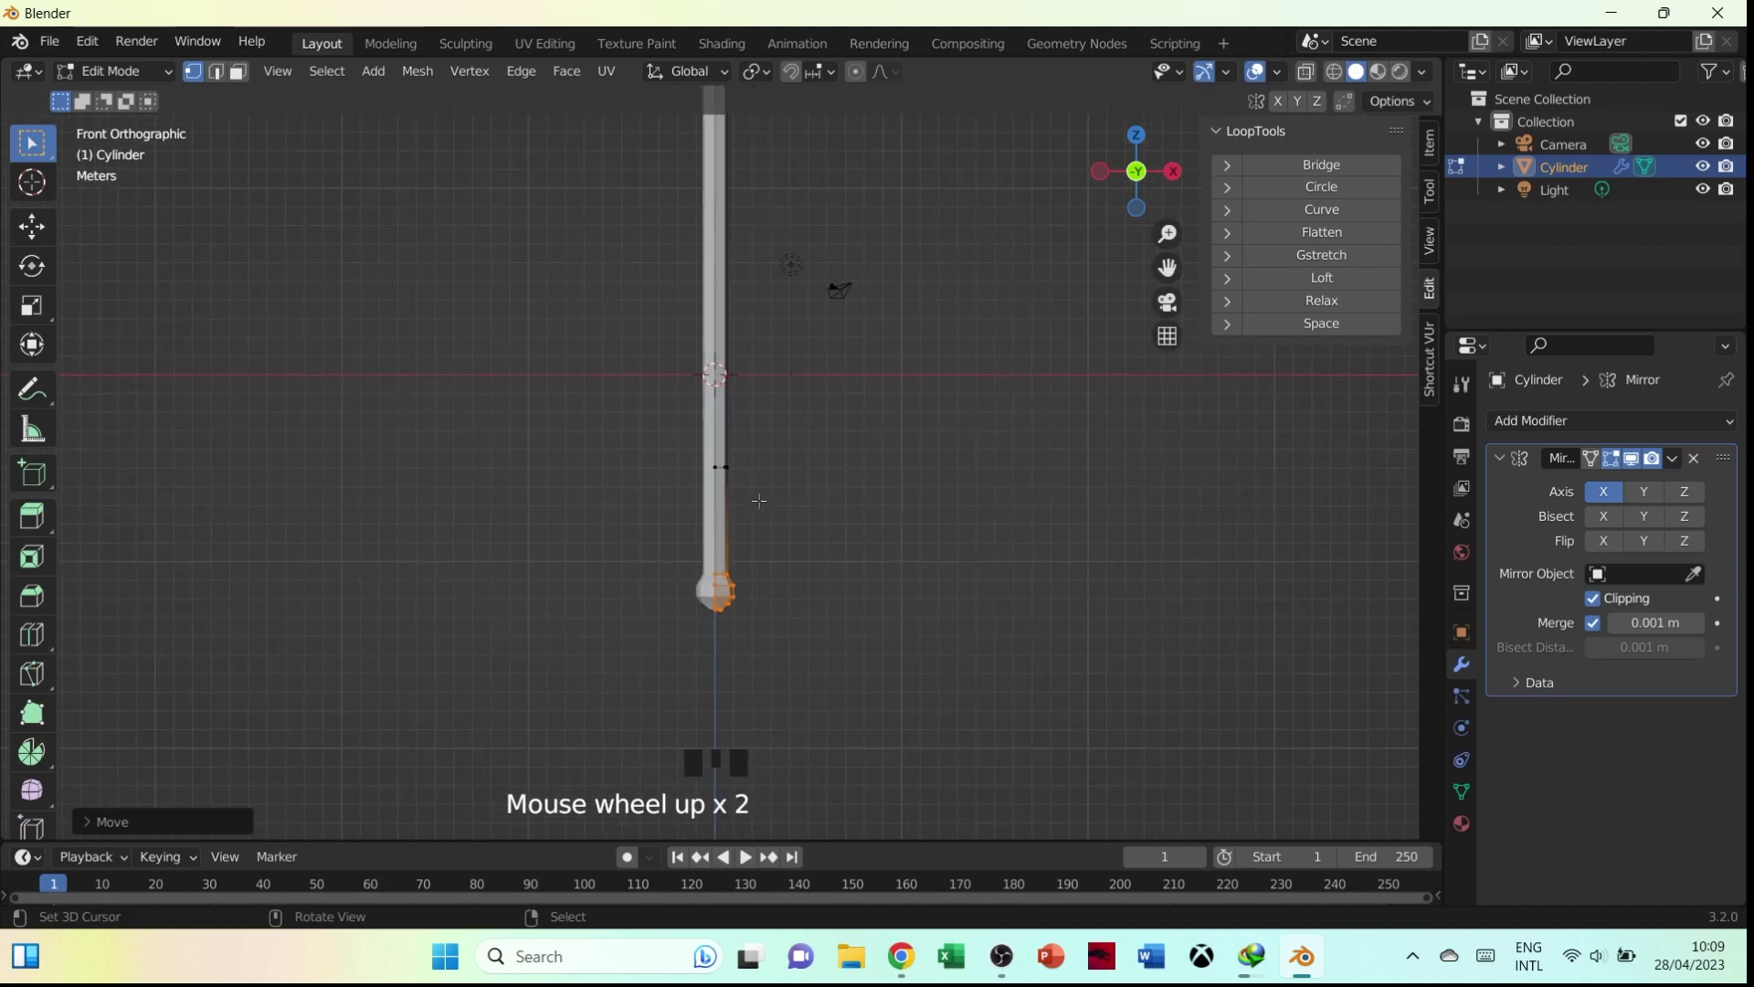
pyautogui.rightClick(719, 470)
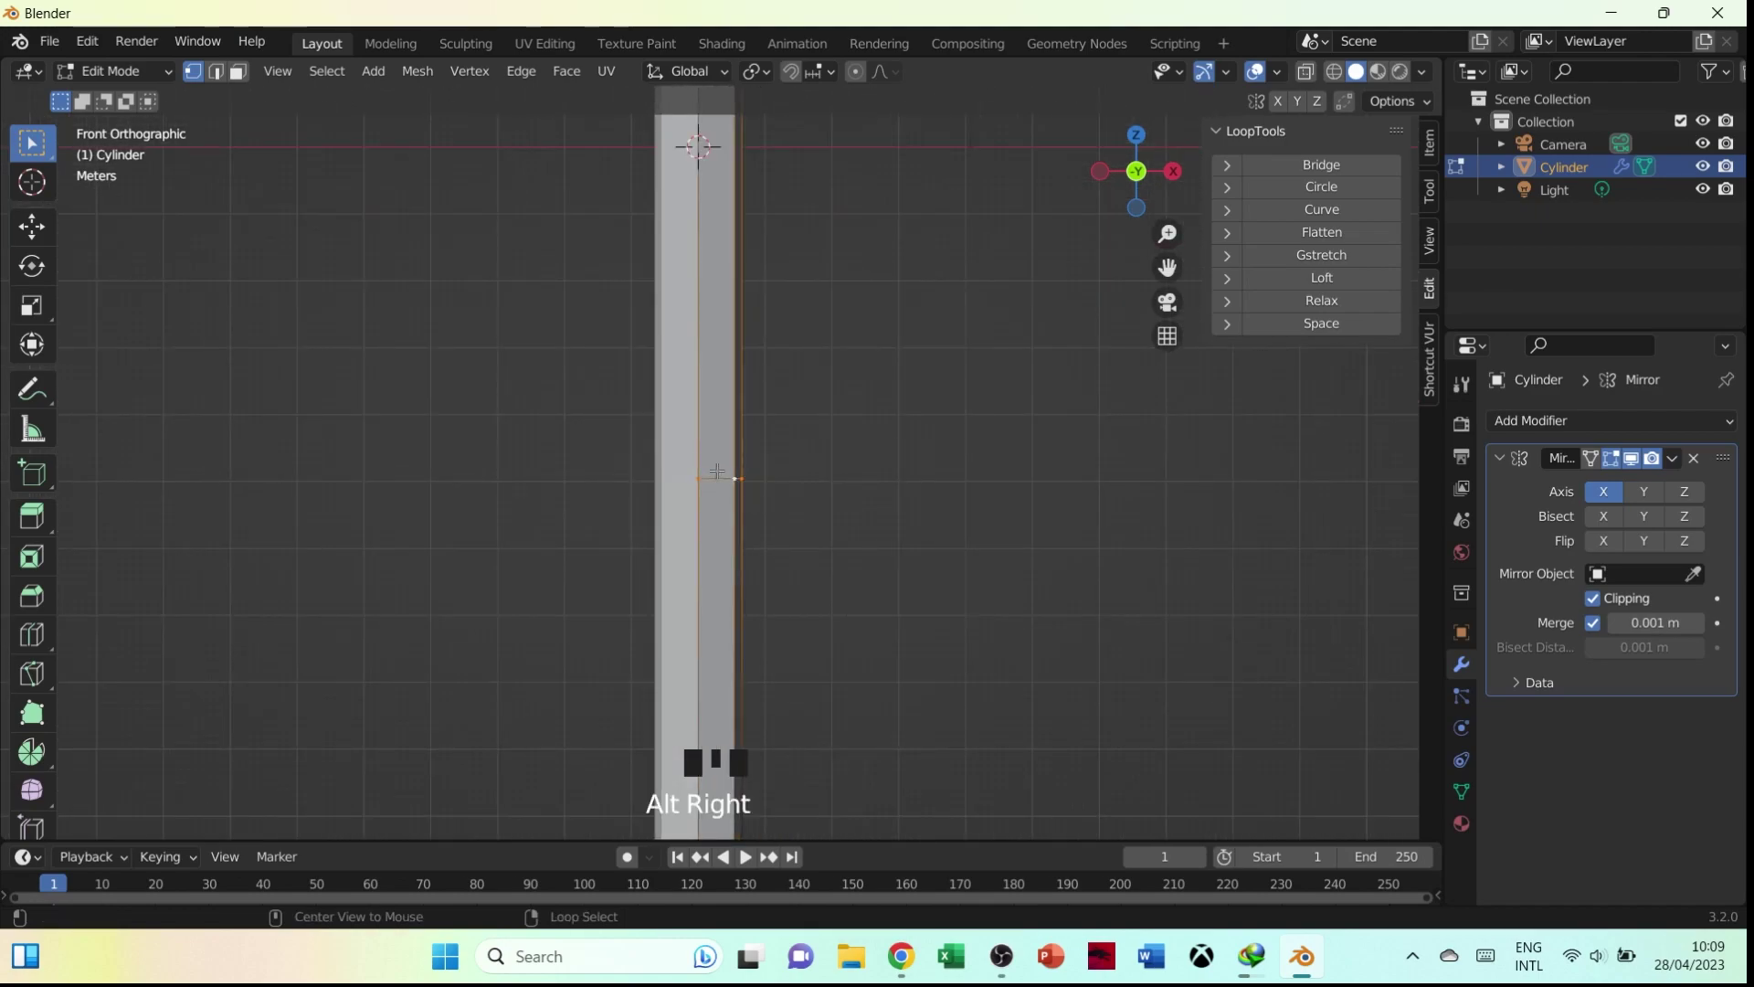
pyautogui.press('g')
pyautogui.click(759, 726)
pyautogui.keyDown('shift'); pyautogui.moveTo(759, 727); pyautogui.dragTo(763, 546, button='middle'); pyautogui.keyUp('shift')
# Select the face loop just above the pommel and extrude it outward along its normals by about 0.3 m as a collar
pyautogui.rightClick(748, 546)
pyautogui.keyDown('alt'); pyautogui.rightClick(747, 546); pyautogui.keyUp('alt')
pyautogui.hotkey('alt', 'e')
pyautogui.click(749, 561)
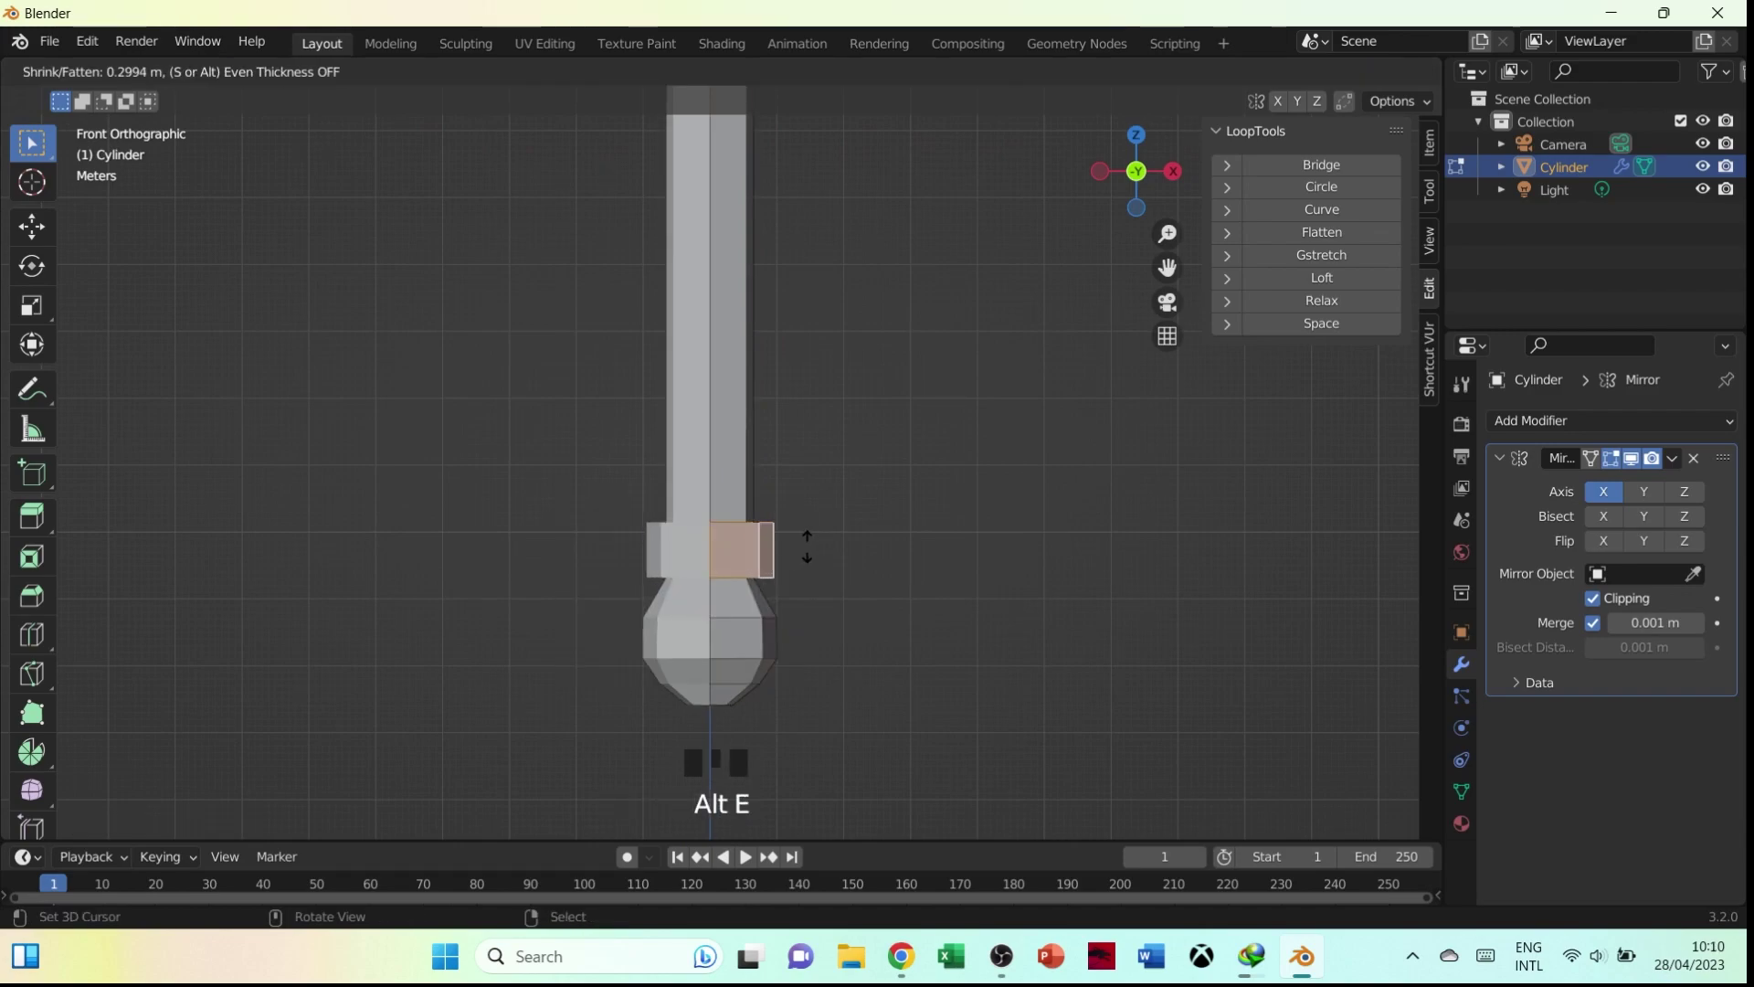
pyautogui.click(810, 546)
pyautogui.moveTo(810, 545); pyautogui.dragTo(783, 619, button='middle')
pyautogui.press('Tab')
pyautogui.scroll(-6, 701, 458)
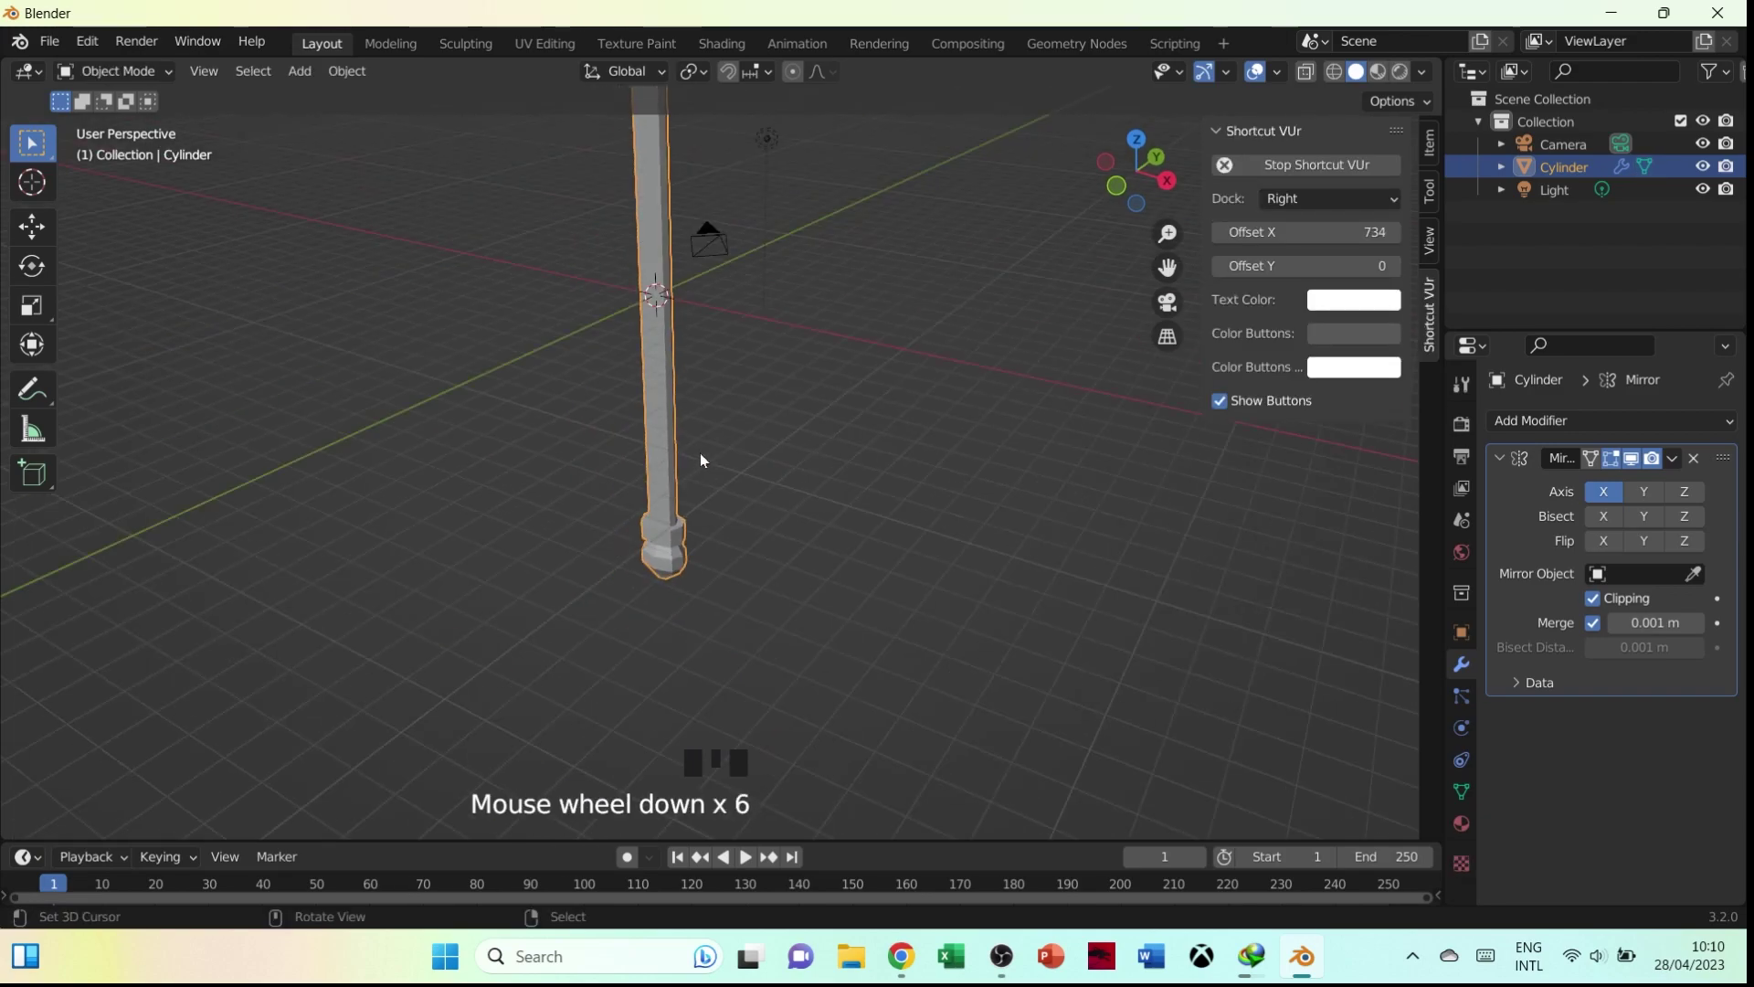
# Move the whole trident upward in the front view, leaving its rotation as it is
pyautogui.press('`')
pyautogui.scroll(-5, 767, 305)
pyautogui.keyDown('shift'); pyautogui.moveTo(768, 305); pyautogui.dragTo(768, 380, button='middle'); pyautogui.keyUp('shift')
pyautogui.press('g')
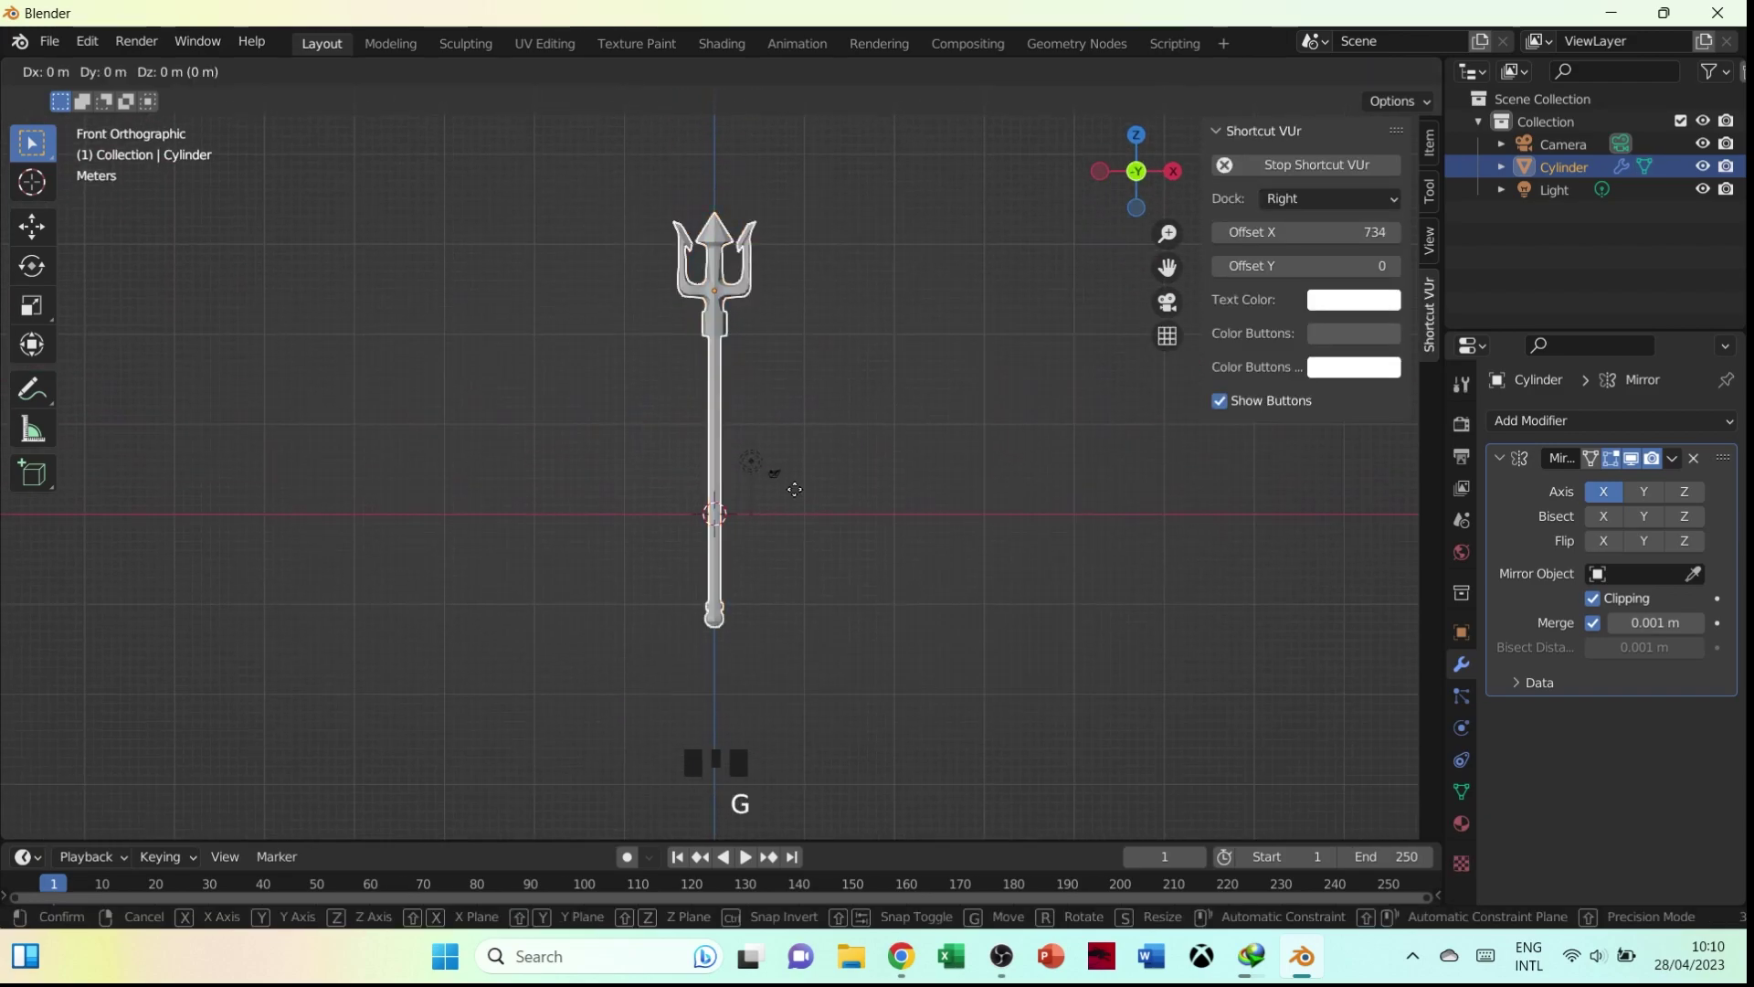
pyautogui.click(781, 431)
pyautogui.press('r')
pyautogui.rightClick(787, 435)
# In Edit Mode, select the edges outlining the central prong's spear-shaped tip and its base rim, undoing the stray extra loop selection
pyautogui.scroll(4, 791, 393)
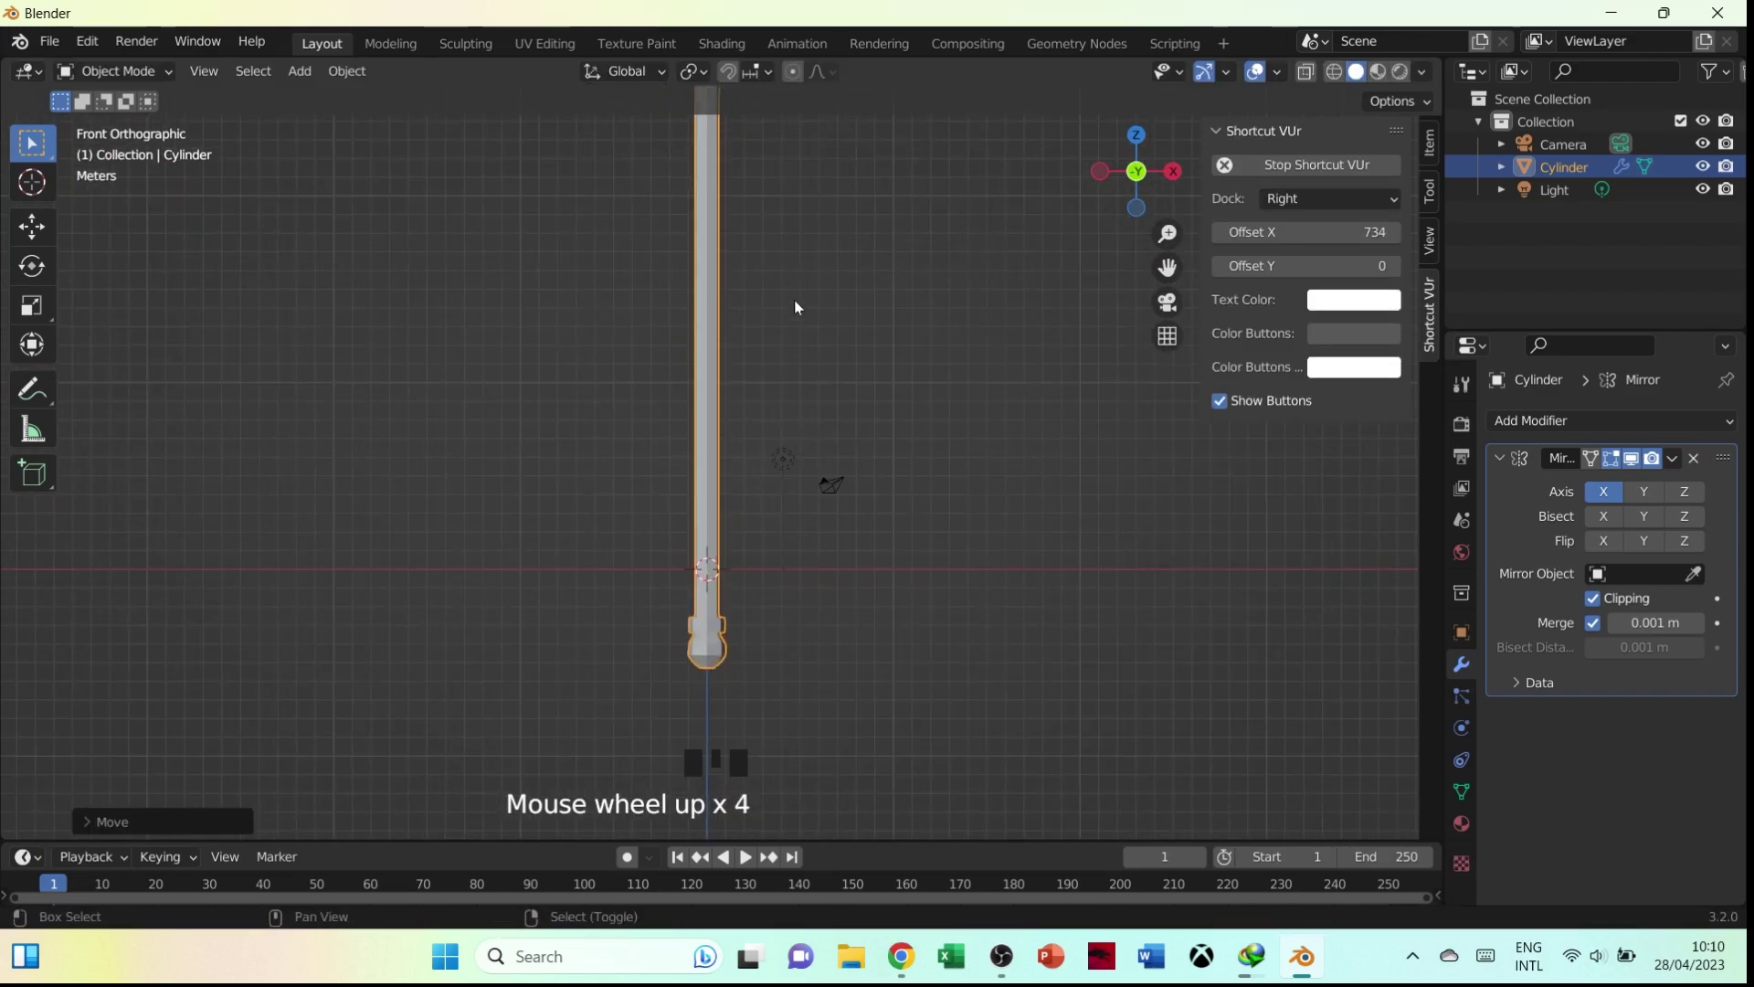
pyautogui.keyDown('shift'); pyautogui.moveTo(797, 305); pyautogui.dragTo(810, 510, button='middle'); pyautogui.keyUp('shift')
pyautogui.scroll(5, 812, 509)
pyautogui.press('Tab')
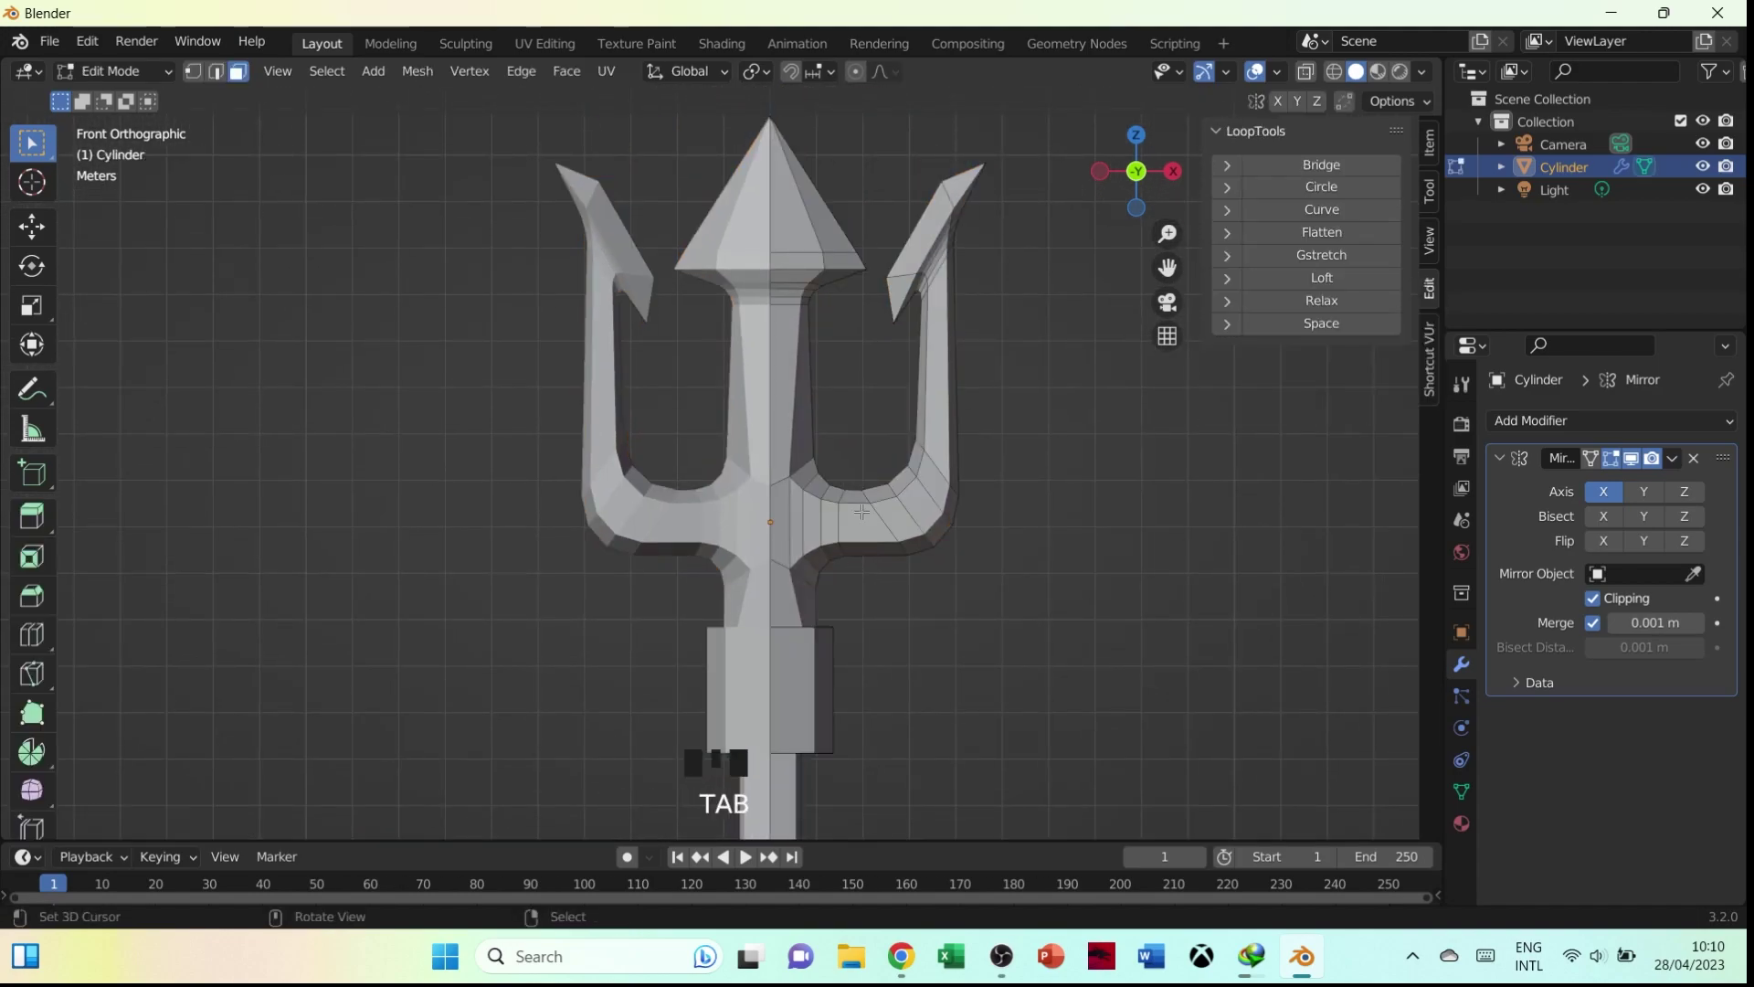
pyautogui.press('Tab')
pyautogui.press('Tab')
pyautogui.press('Tab')
pyautogui.keyDown('alt'); pyautogui.keyDown('shift'); pyautogui.rightClick(808, 255); pyautogui.keyUp('shift'); pyautogui.keyUp('alt')
pyautogui.keyDown('alt'); pyautogui.keyDown('shift'); pyautogui.rightClick(825, 266); pyautogui.keyUp('shift'); pyautogui.keyUp('alt')
pyautogui.hotkey('ctrl', 'z')
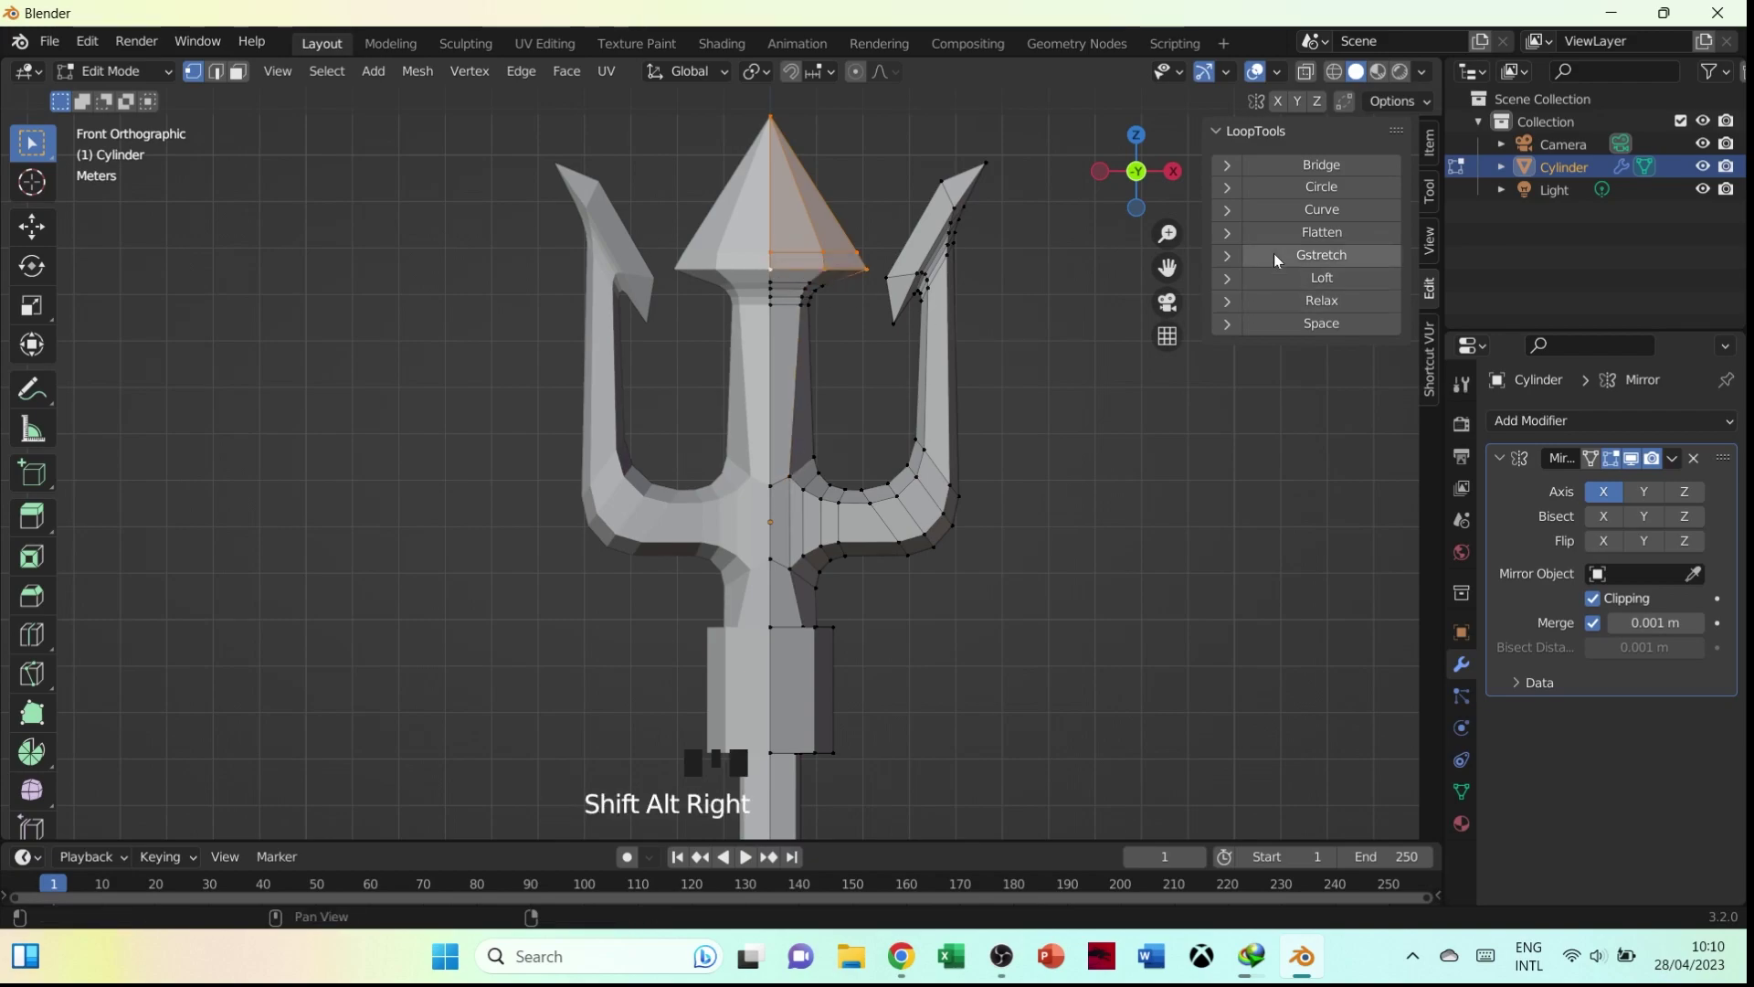
# Set the mean crease of the selected spear-tip edges to 1.00
pyautogui.press('n')
pyautogui.press('n')
pyautogui.click(1431, 352)
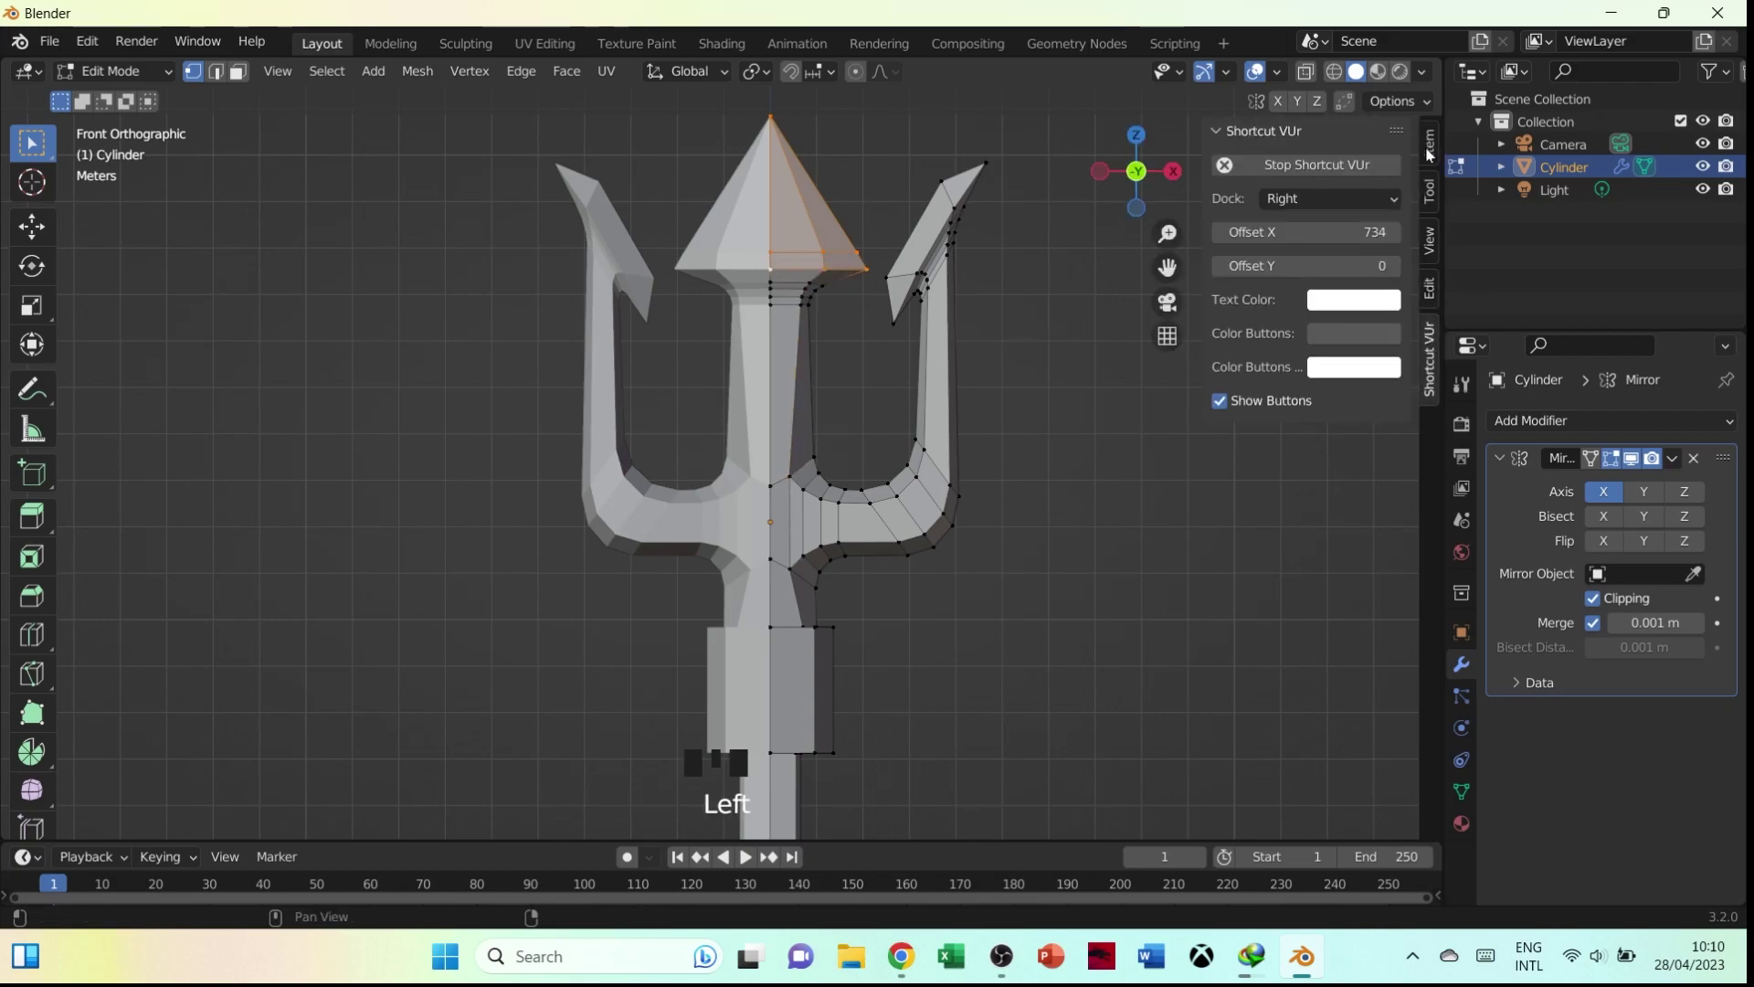
pyautogui.click(1431, 155)
pyautogui.moveTo(1307, 405); pyautogui.dragTo(1334, 474)
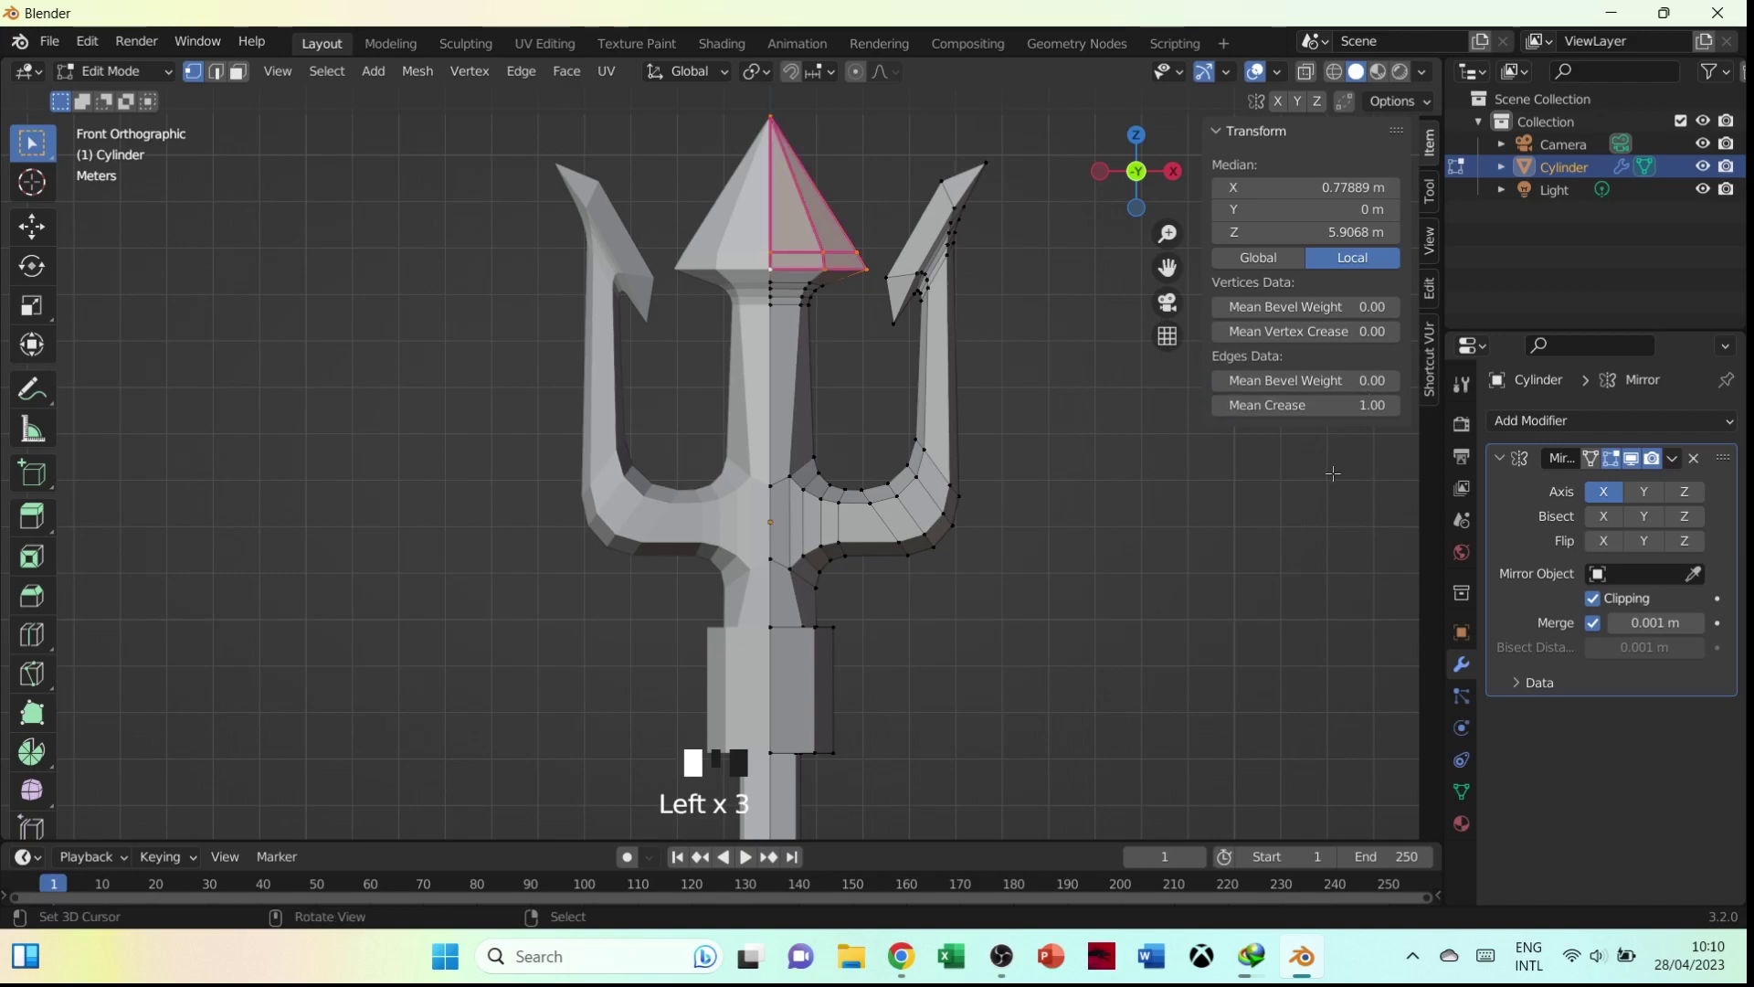
# Try a level 3 subdivision on the whole trident and undo it
pyautogui.press('Tab')
pyautogui.hotkey('ctrl', '3')
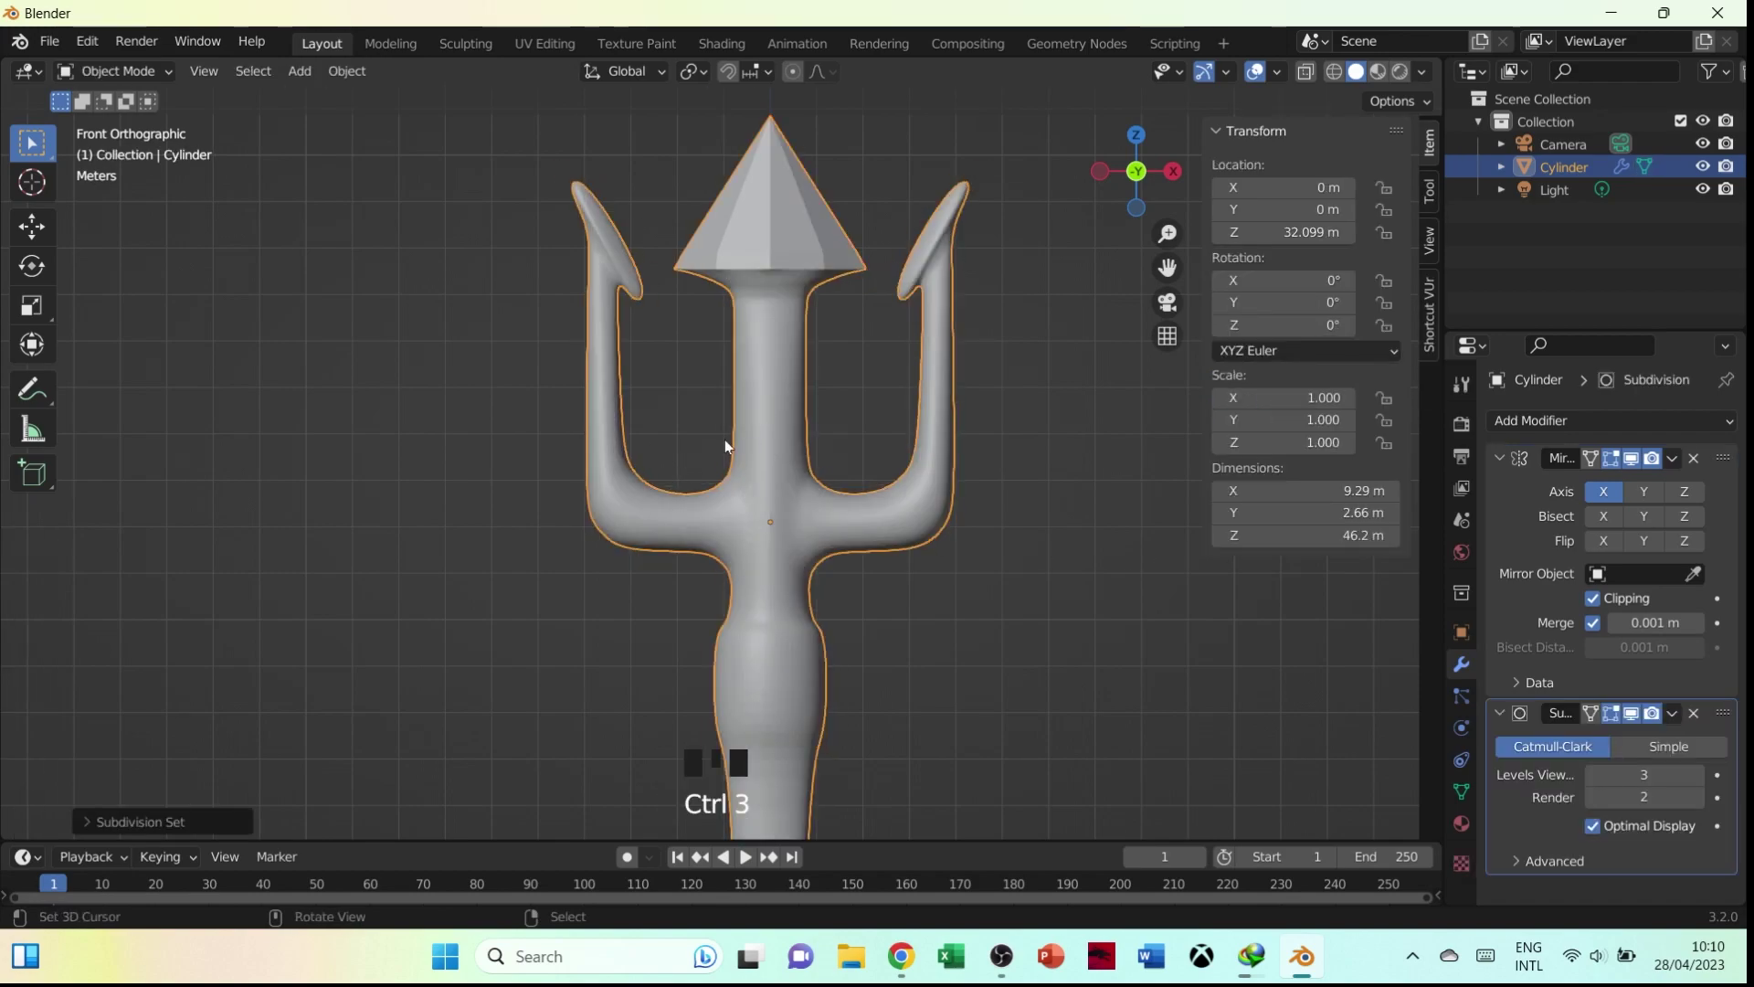
pyautogui.hotkey('ctrl', 'z')
# In edge select mode, select the individual outer edges of the side prong's barb, working around it from both sides
pyautogui.press('`')
pyautogui.press('Tab')
pyautogui.keyDown('shift'); pyautogui.moveTo(837, 273); pyautogui.dragTo(674, 384, button='middle'); pyautogui.keyUp('shift')
pyautogui.press('2')
pyautogui.rightClick(645, 388)
pyautogui.keyDown('shift'); pyautogui.rightClick(685, 363); pyautogui.keyUp('shift')
pyautogui.keyDown('shift'); pyautogui.rightClick(602, 466); pyautogui.keyUp('shift')
pyautogui.moveTo(601, 449); pyautogui.dragTo(1220, 384, button='middle')
pyautogui.keyDown('shift'); pyautogui.rightClick(876, 461); pyautogui.keyUp('shift')
pyautogui.keyDown('shift'); pyautogui.rightClick(867, 516); pyautogui.keyUp('shift')
pyautogui.keyDown('shift'); pyautogui.rightClick(823, 556); pyautogui.keyUp('shift')
pyautogui.keyDown('shift'); pyautogui.rightClick(851, 293); pyautogui.keyUp('shift')
# Add the barb's remaining lower-tip edges and the edge loop where it joins the prong's arm to the selection
pyautogui.scroll(3, 526, 514)
pyautogui.keyDown('shift'); pyautogui.moveTo(526, 514); pyautogui.dragTo(930, 371, button='middle'); pyautogui.keyUp('shift')
pyautogui.keyDown('shift'); pyautogui.rightClick(941, 479); pyautogui.keyUp('shift')
pyautogui.keyDown('shift'); pyautogui.rightClick(941, 478); pyautogui.keyUp('shift')
pyautogui.scroll(1, 851, 273)
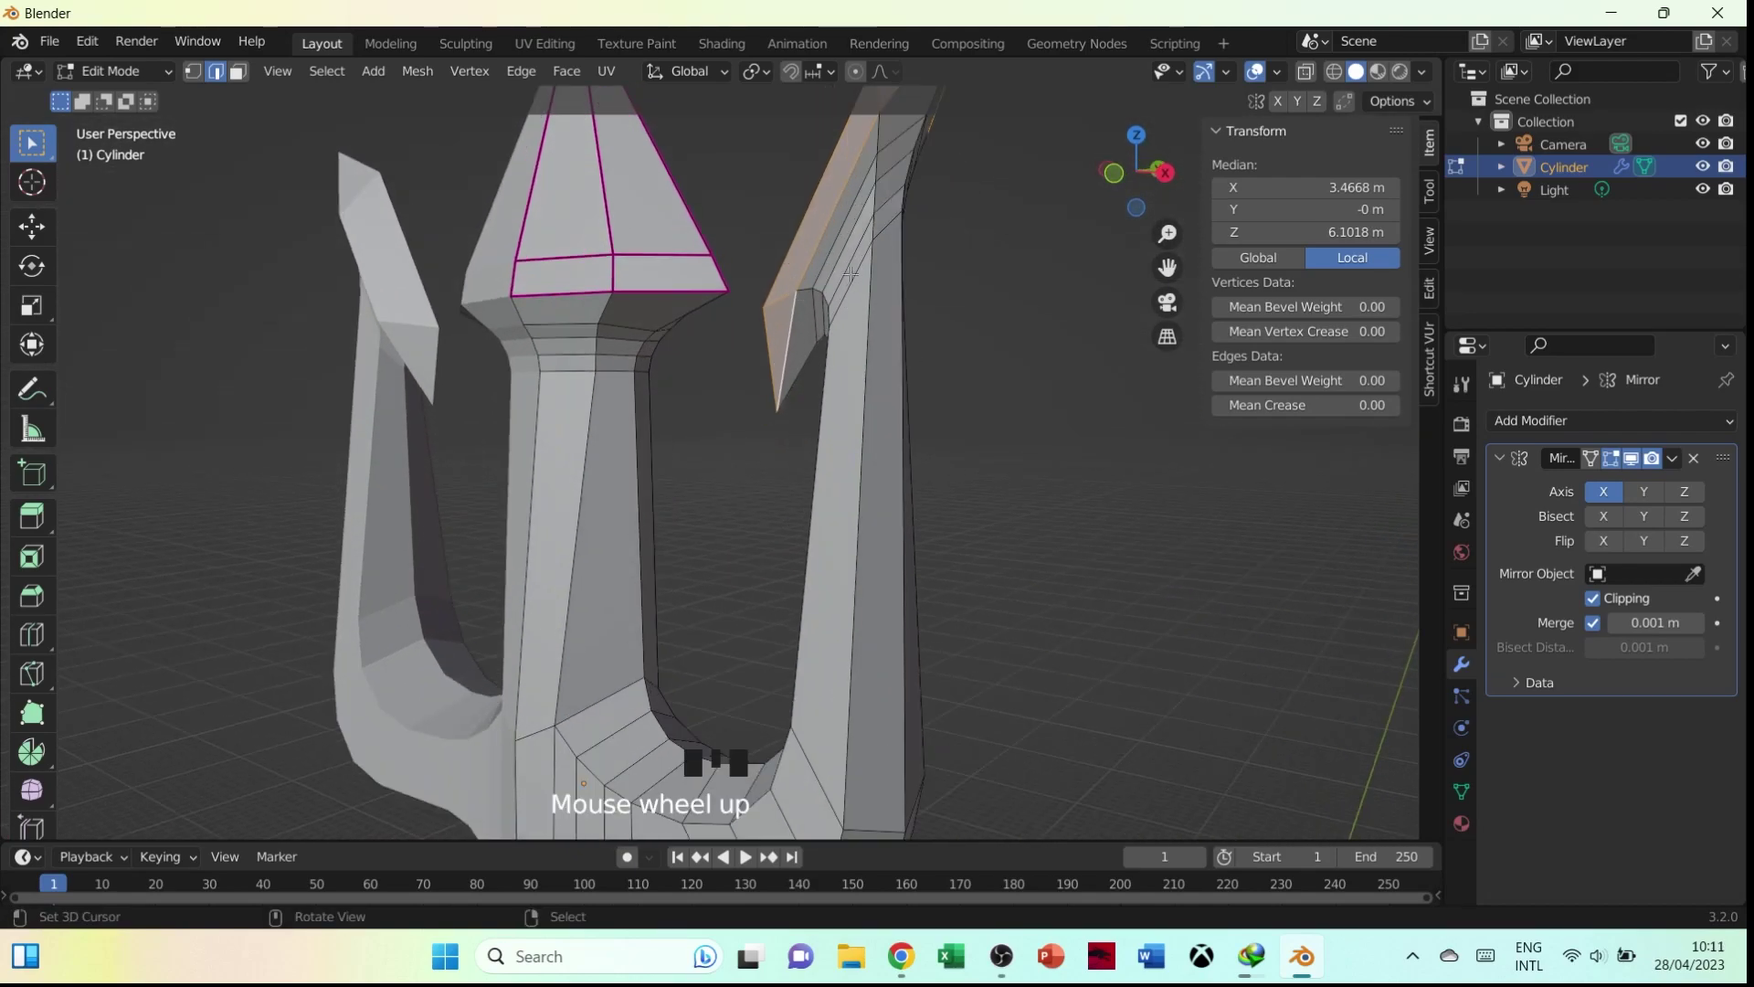
pyautogui.keyDown('alt'); pyautogui.keyDown('shift'); pyautogui.rightClick(846, 219); pyautogui.keyUp('shift'); pyautogui.keyUp('alt')
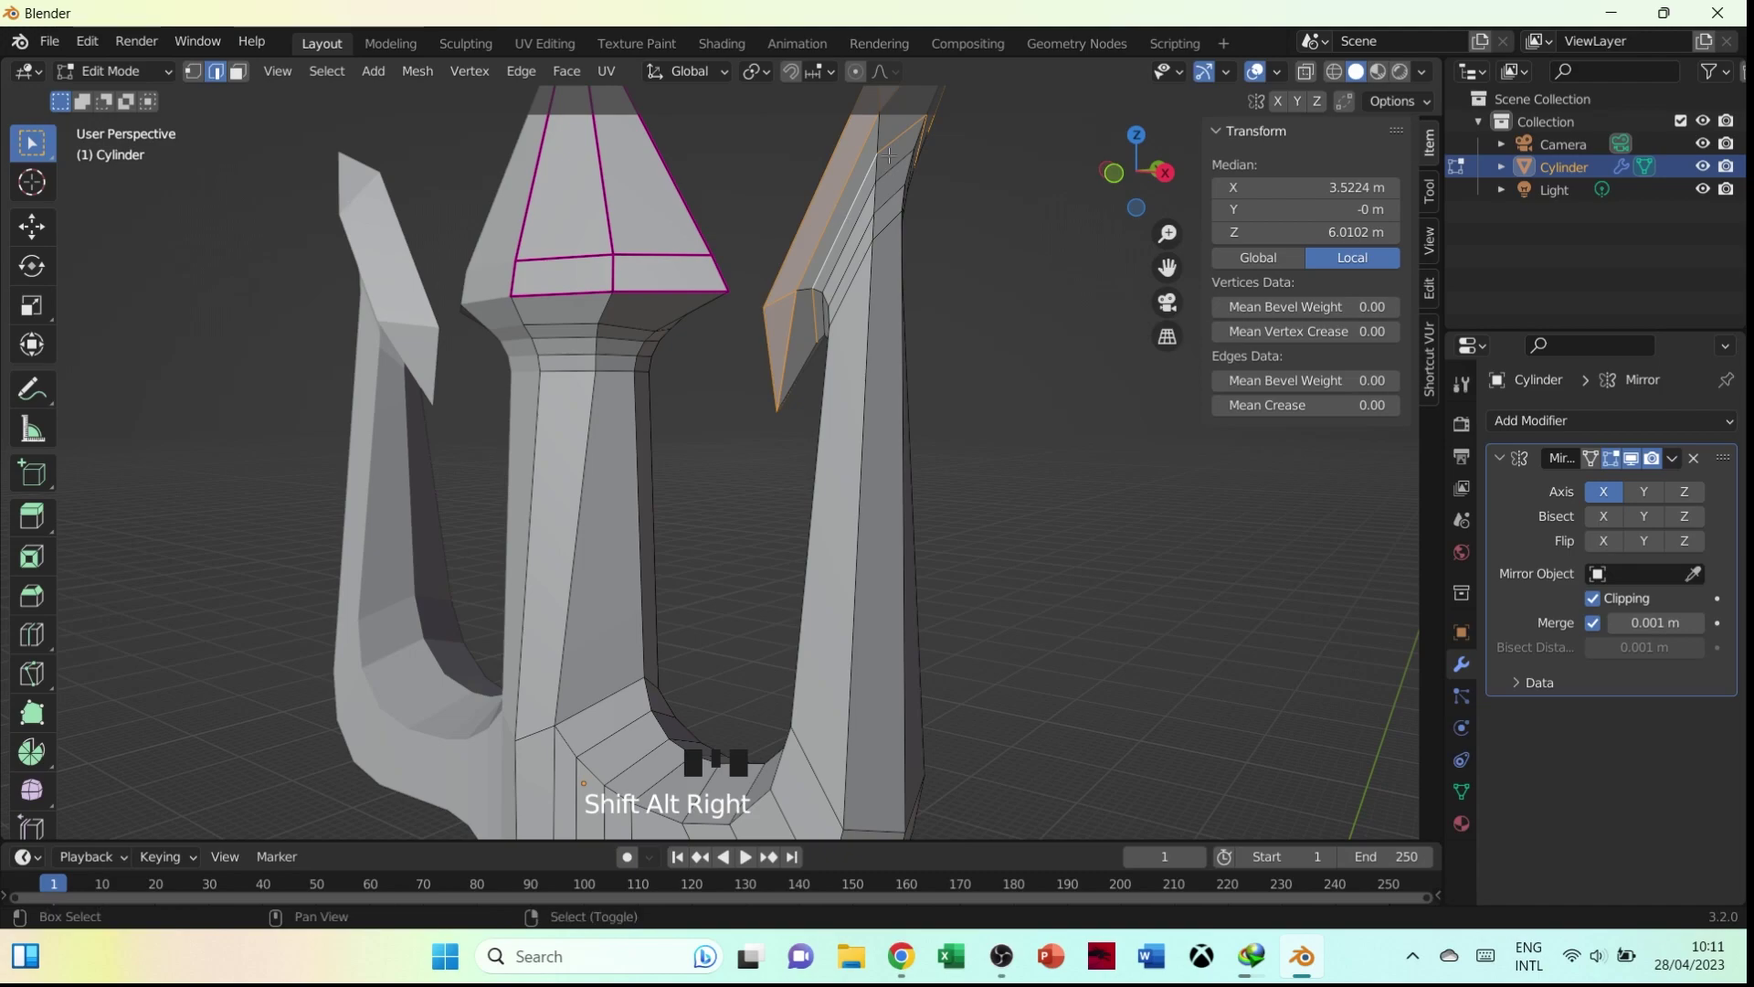
pyautogui.moveTo(801, 288); pyautogui.dragTo(370, 266, button='middle')
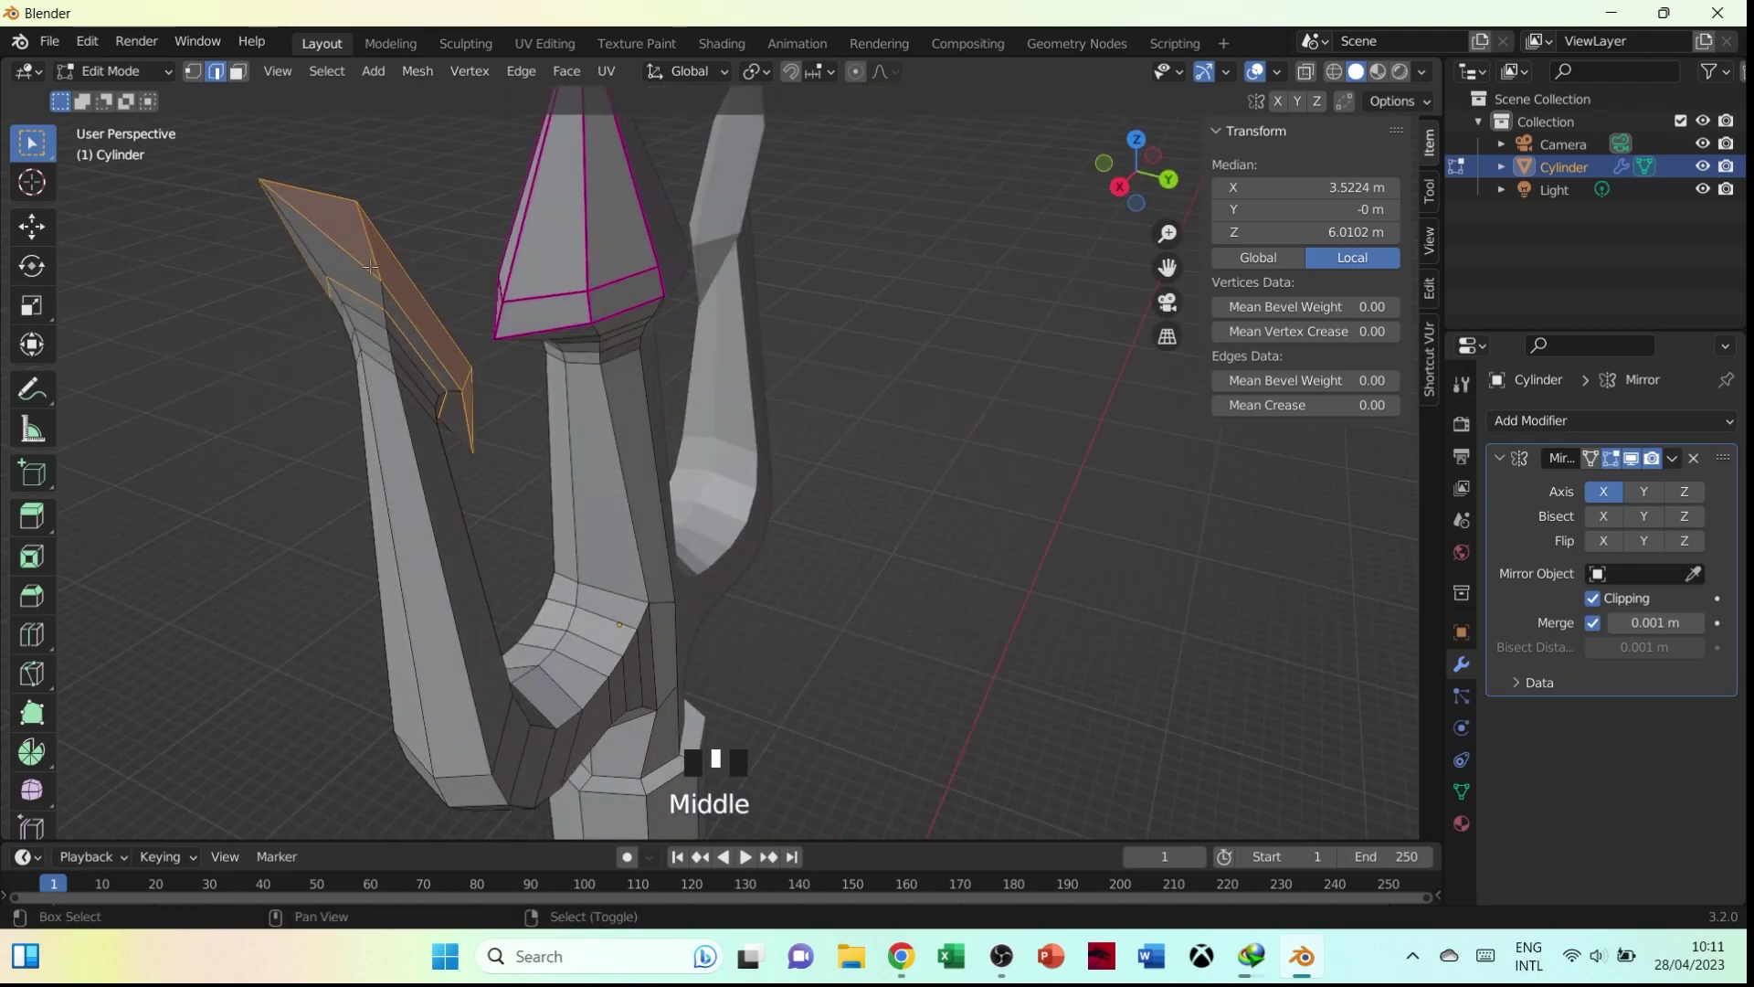
pyautogui.keyDown('shift'); pyautogui.rightClick(320, 258); pyautogui.keyUp('shift')
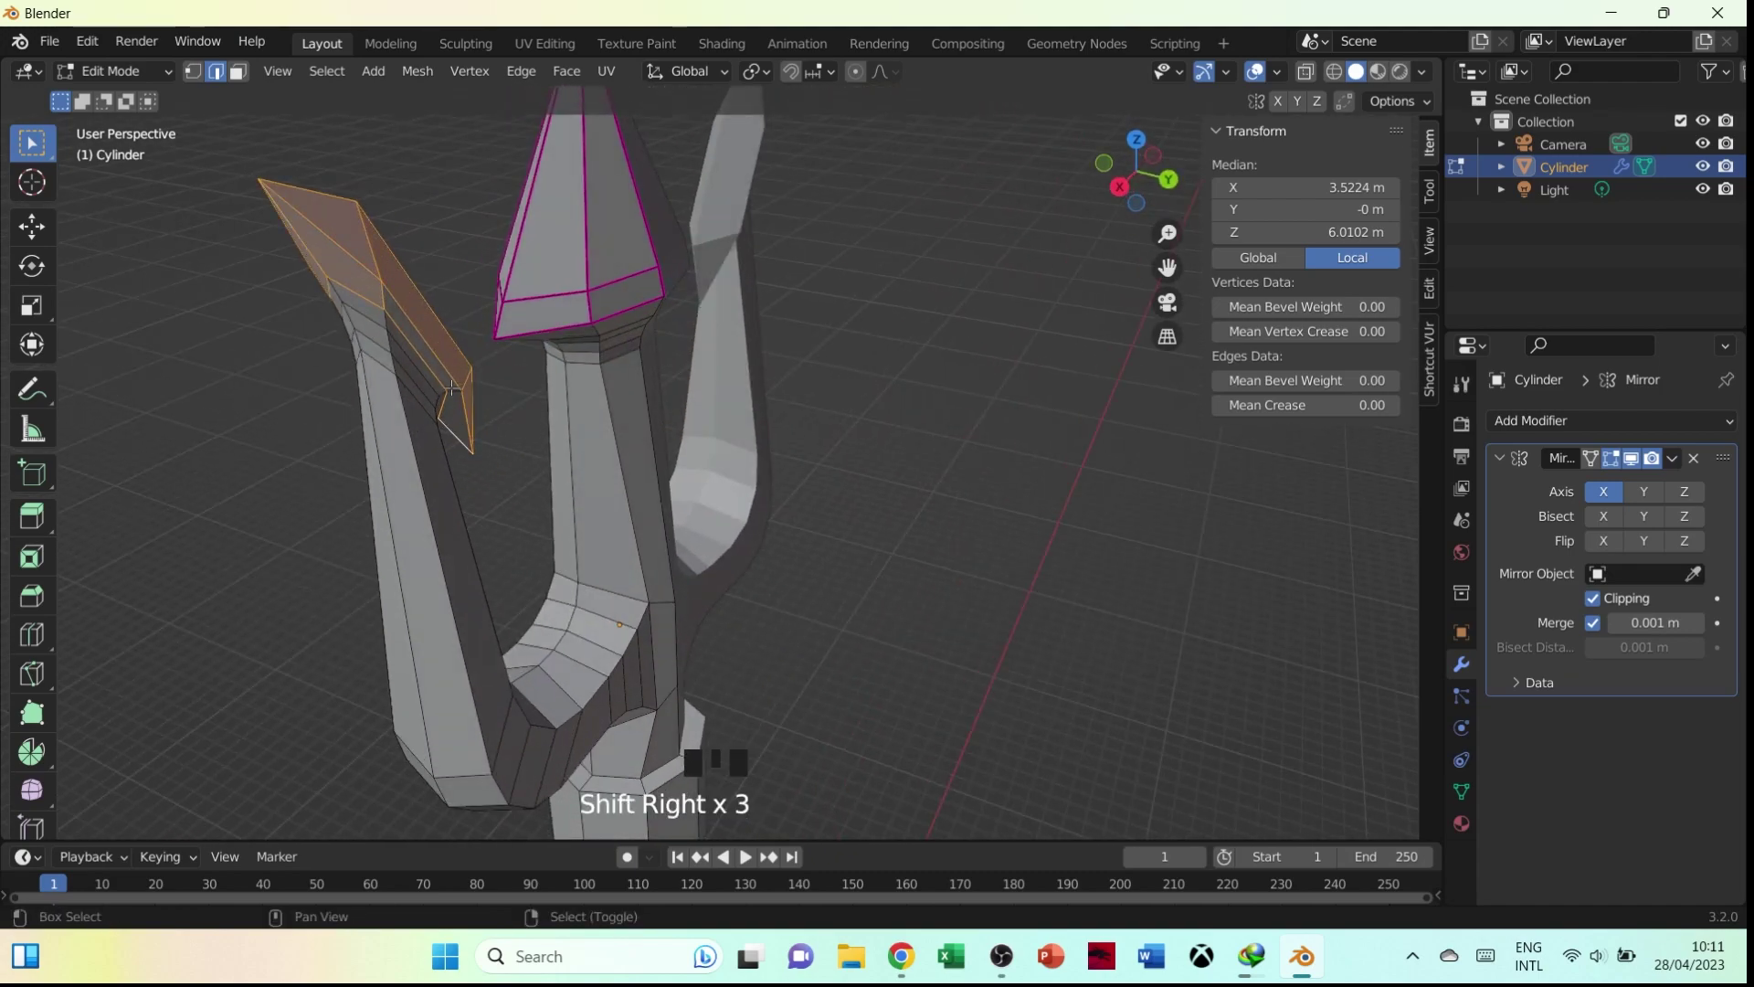
# Set the mean crease of the selected barb edges to 1.00 and return to Object Mode
pyautogui.moveTo(449, 389); pyautogui.dragTo(876, 442, button='middle')
pyautogui.click(1261, 405)
pyautogui.press('Return')
pyautogui.press('Tab')
# Apply a level 3 subdivision to the trident and check the creased tip and barbs on the smoothed mesh
pyautogui.press('`')
pyautogui.hotkey('ctrl', '3')
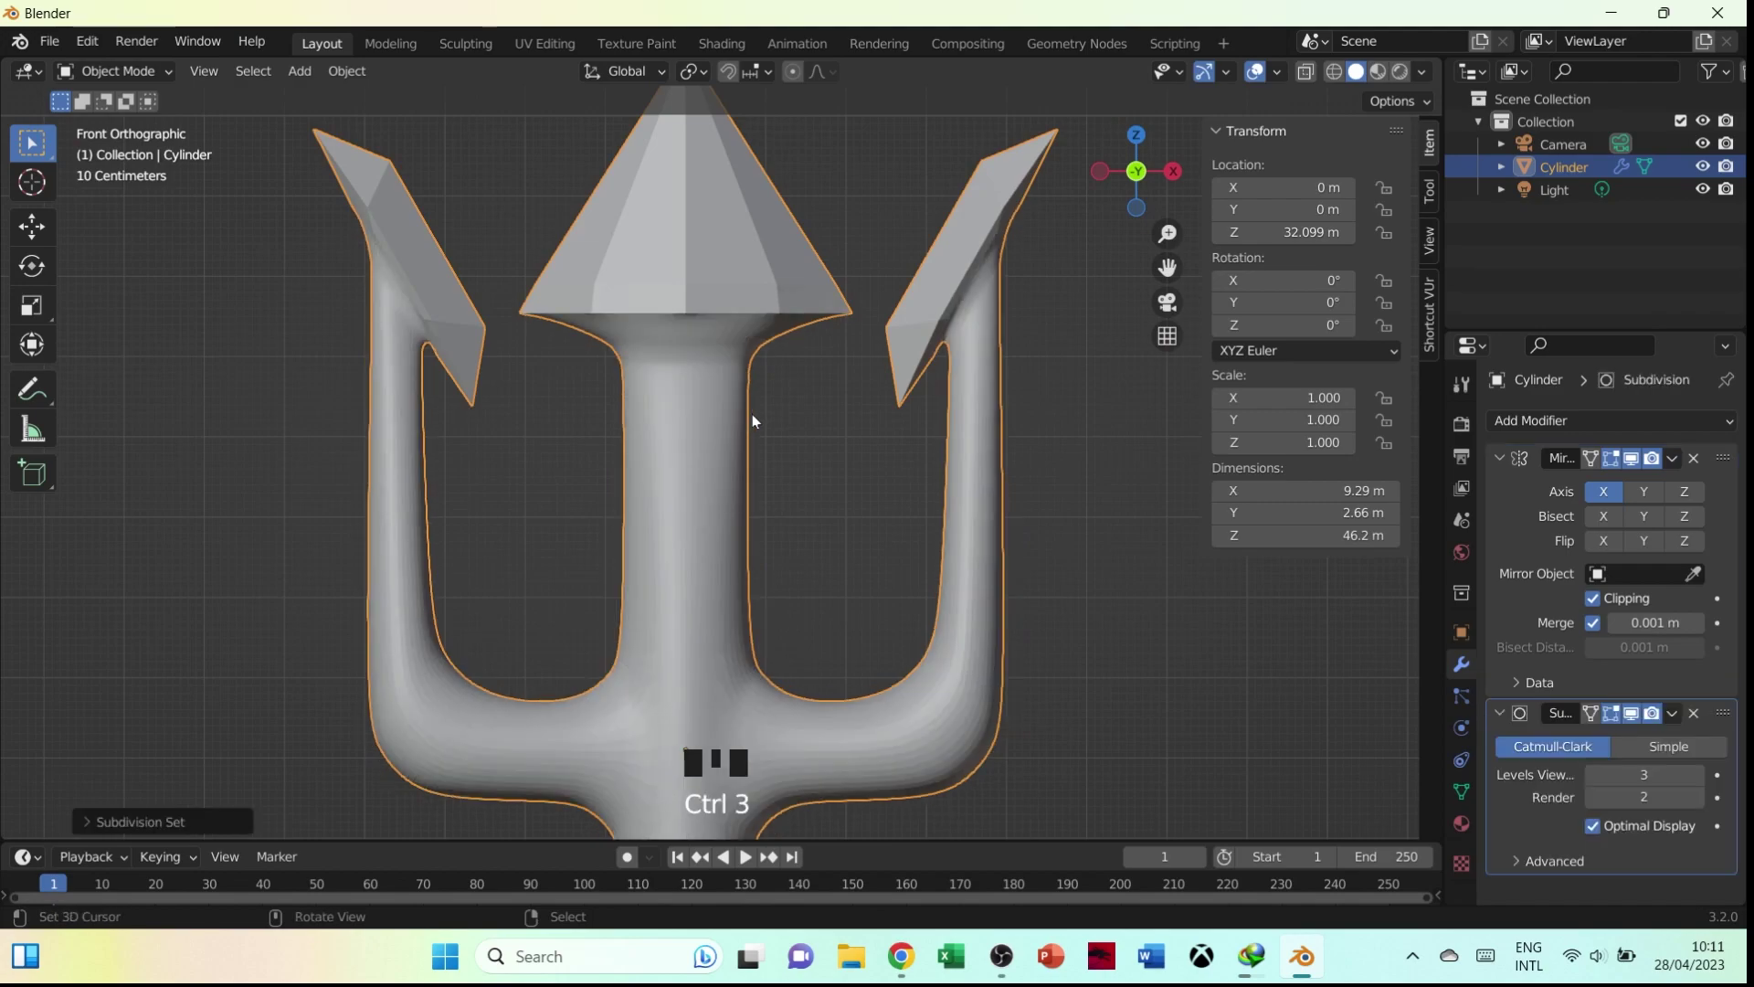
pyautogui.scroll(-4, 777, 419)
pyautogui.moveTo(811, 424); pyautogui.dragTo(797, 360, button='middle')
pyautogui.press('Tab')
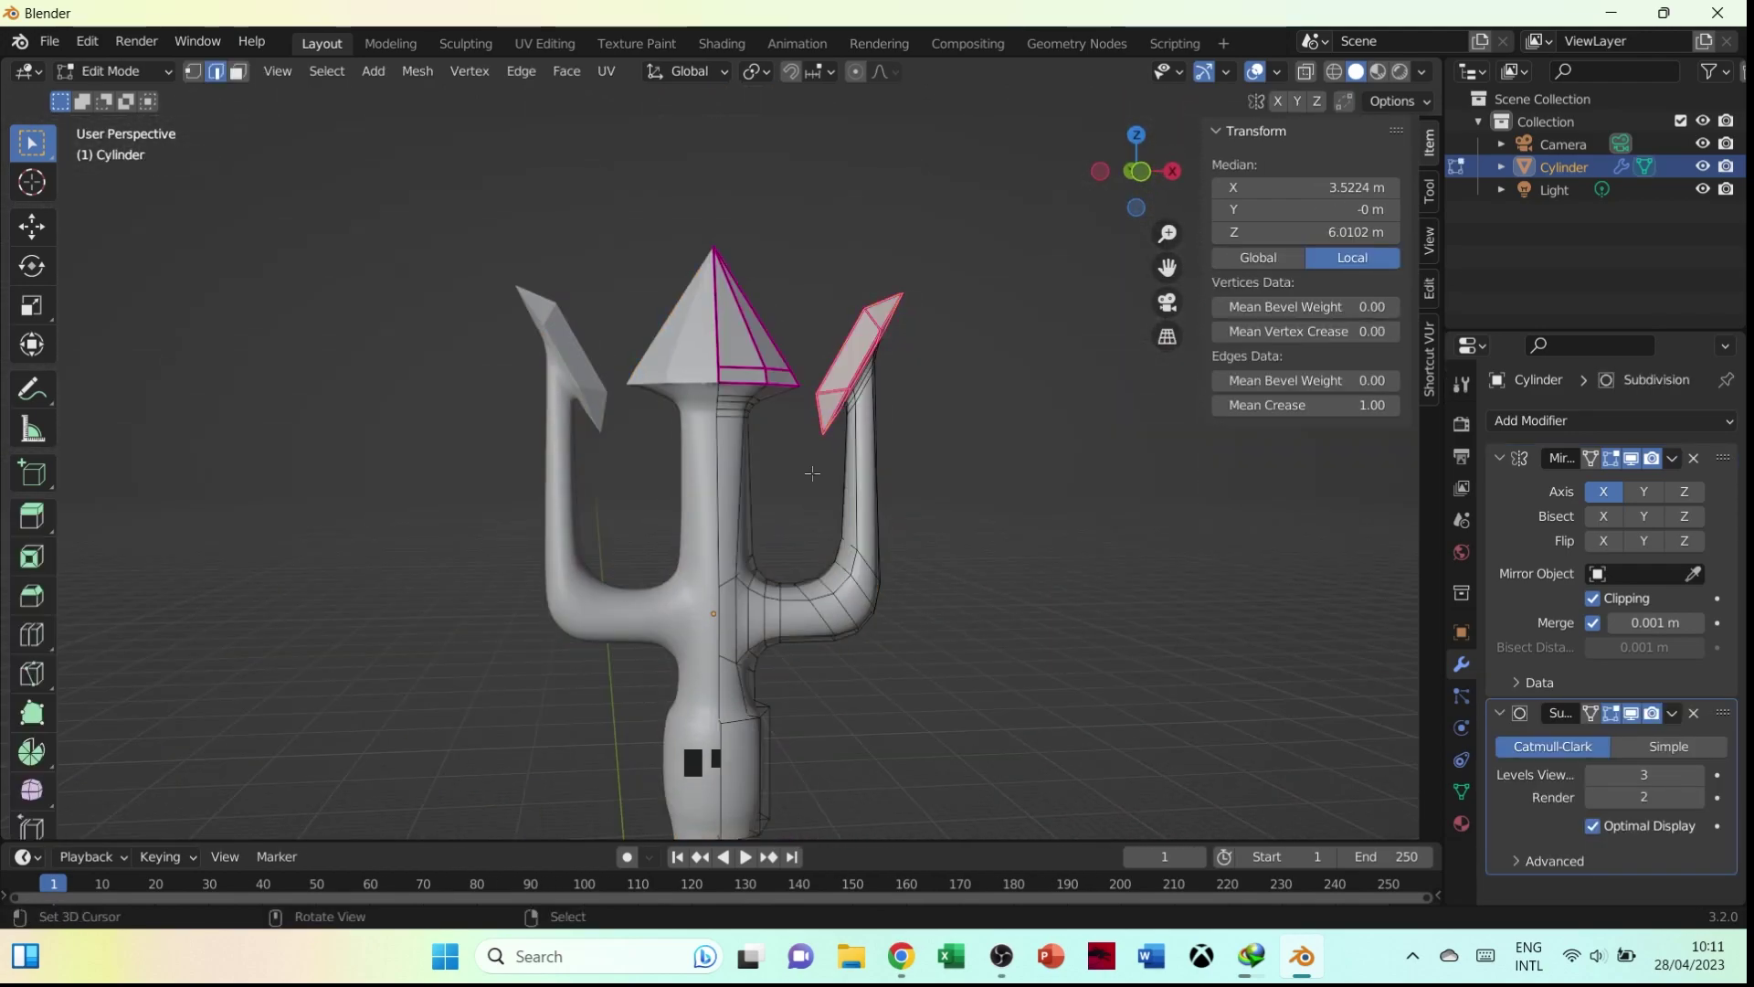
pyautogui.press('Tab')
# In the front view, scale the whole trident down uniformly to about 0.264
pyautogui.press('`')
pyautogui.click(646, 364)
pyautogui.scroll(-3, 878, 582)
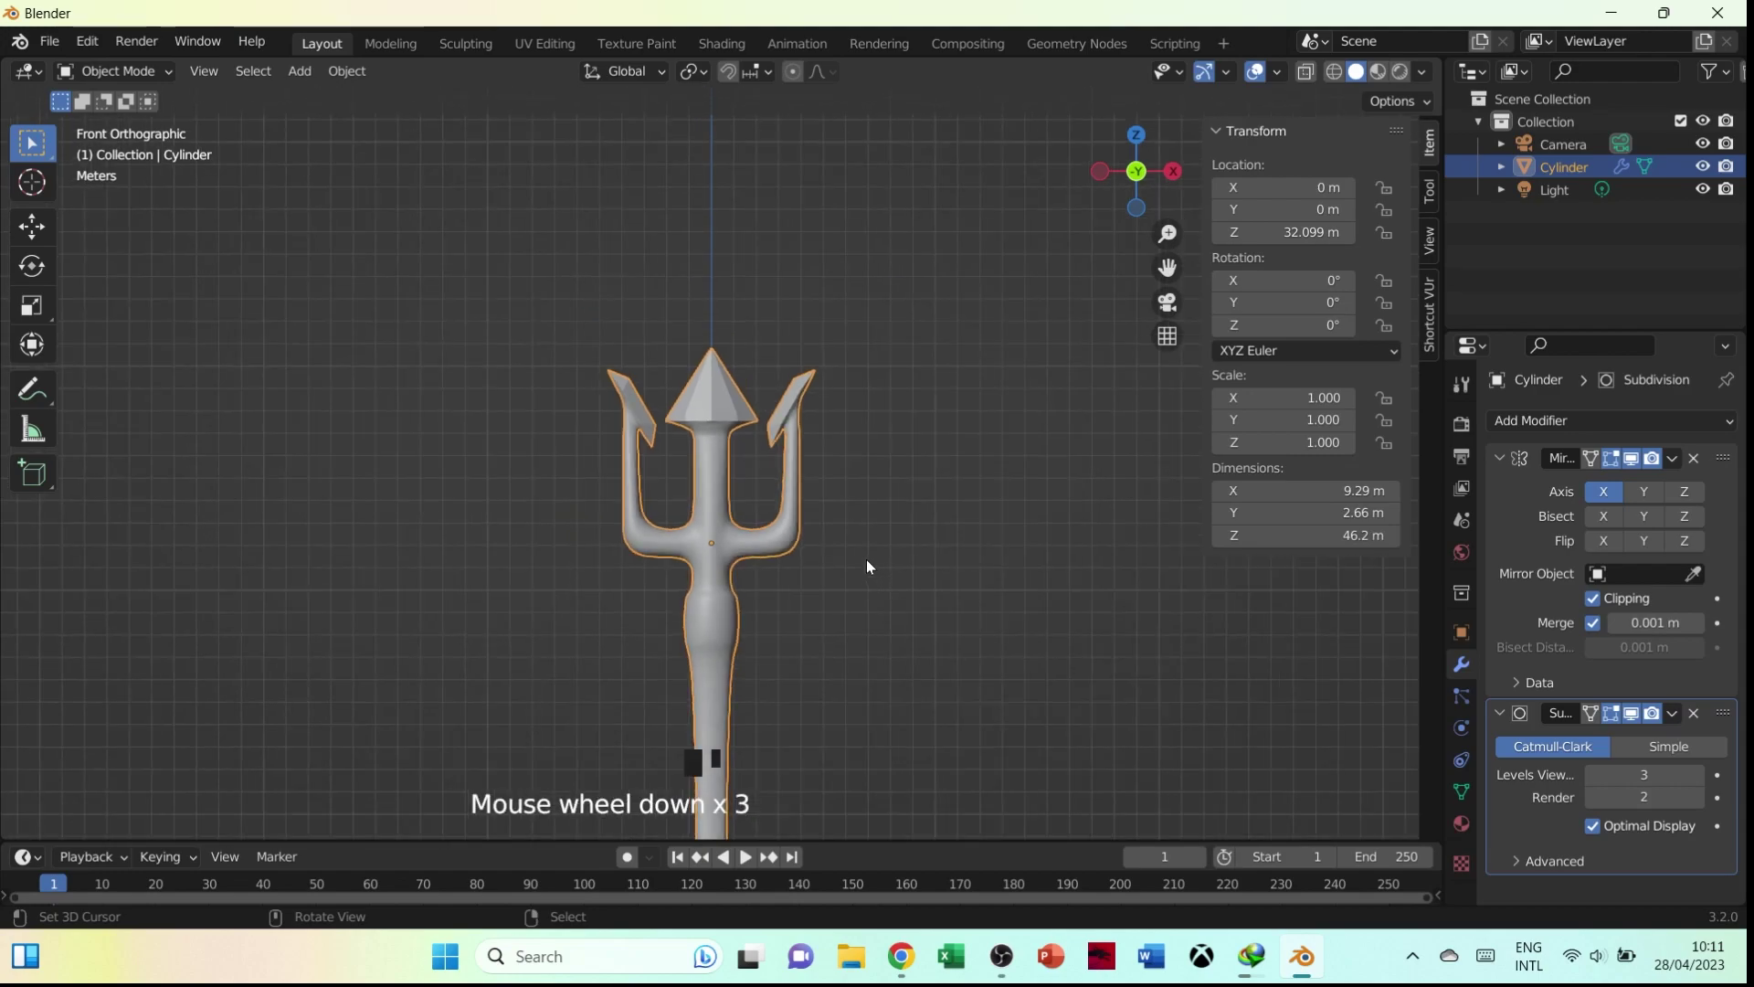
pyautogui.scroll(-3, 865, 559)
pyautogui.keyDown('shift'); pyautogui.moveTo(865, 559); pyautogui.dragTo(779, 497, button='middle'); pyautogui.keyUp('shift')
pyautogui.press('s')
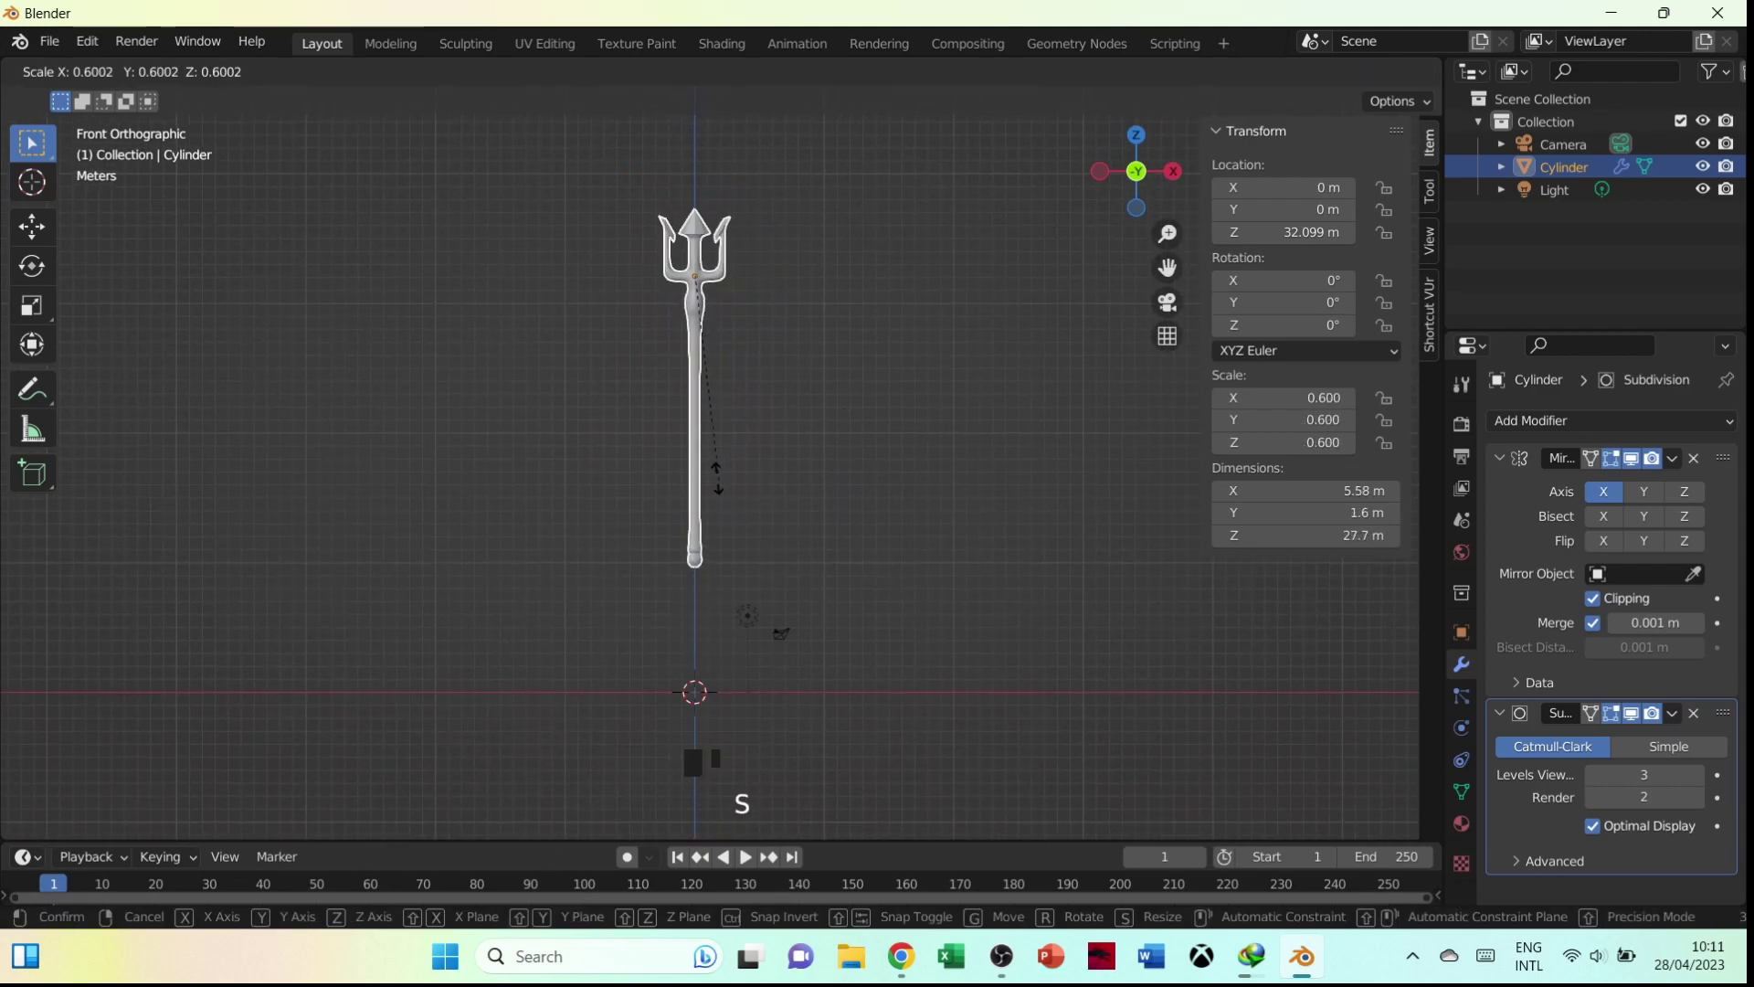
pyautogui.click(709, 594)
# Move the trident down to about 8.51 m on Z, keeping it centred on X and its rotation at 0°
pyautogui.press('g')
pyautogui.click(736, 663)
pyautogui.scroll(6, 760, 717)
pyautogui.keyDown('shift'); pyautogui.moveTo(760, 716); pyautogui.dragTo(751, 222, button='middle'); pyautogui.keyUp('shift')
pyautogui.scroll(1, 724, 347)
pyautogui.press('g')
pyautogui.click(738, 411)
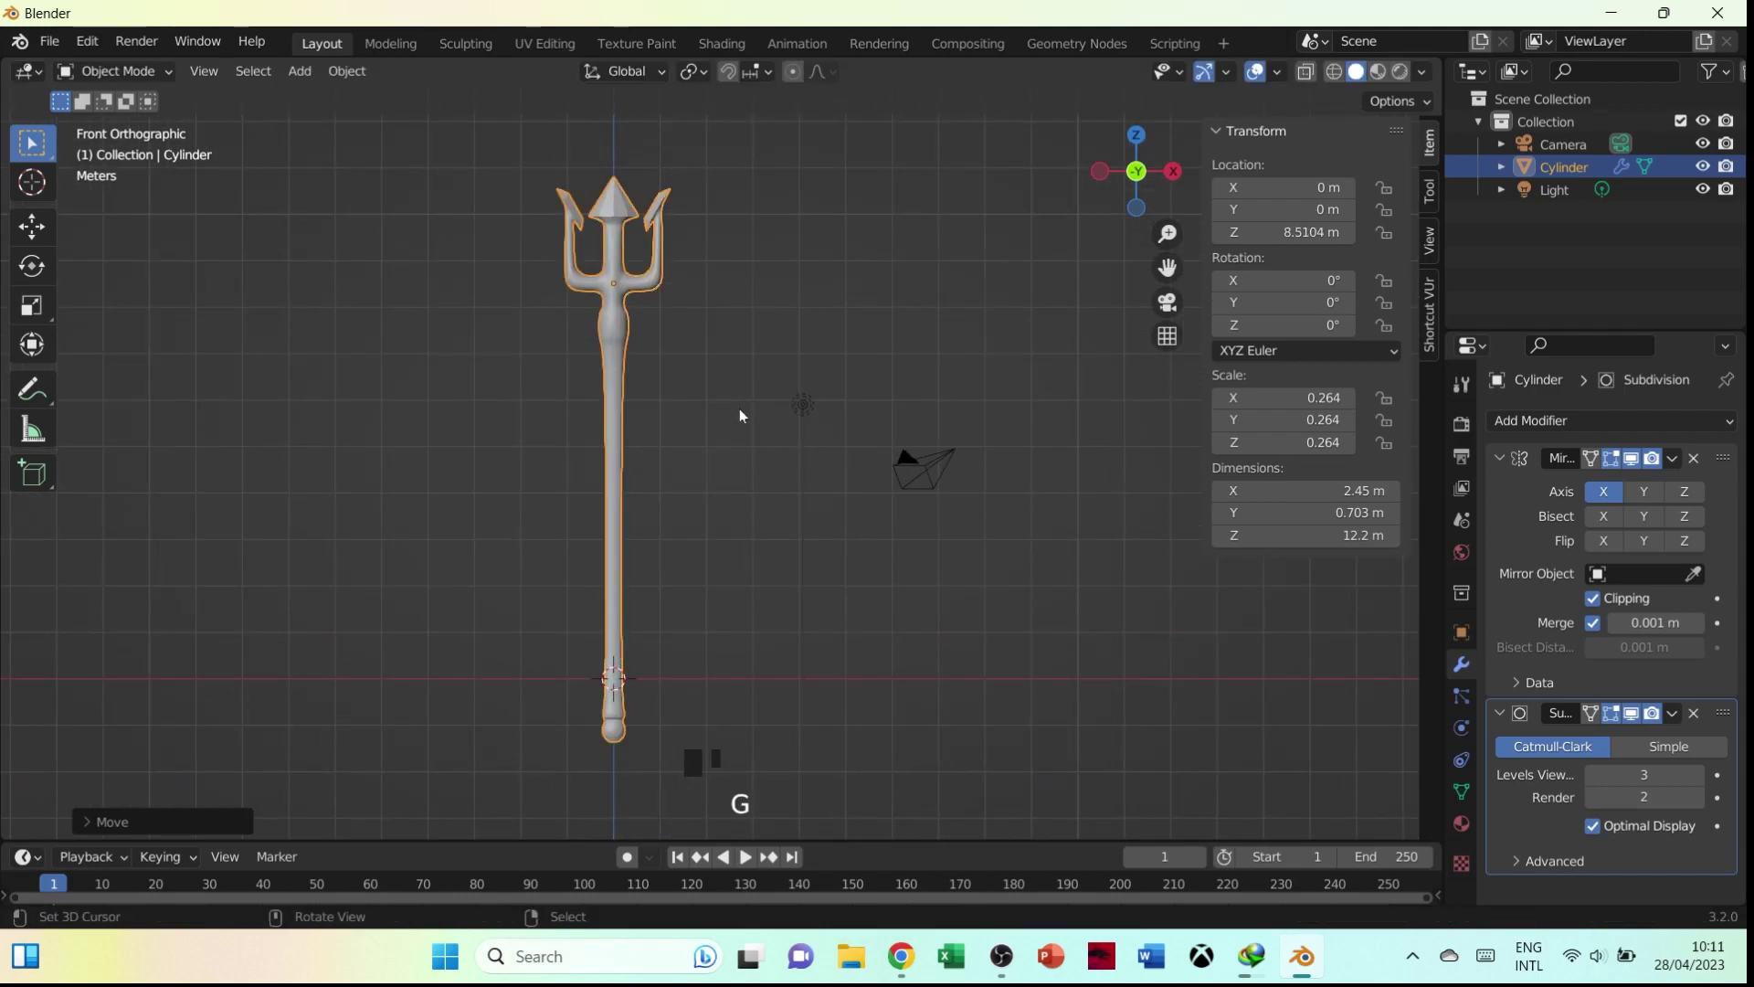
pyautogui.press('r')
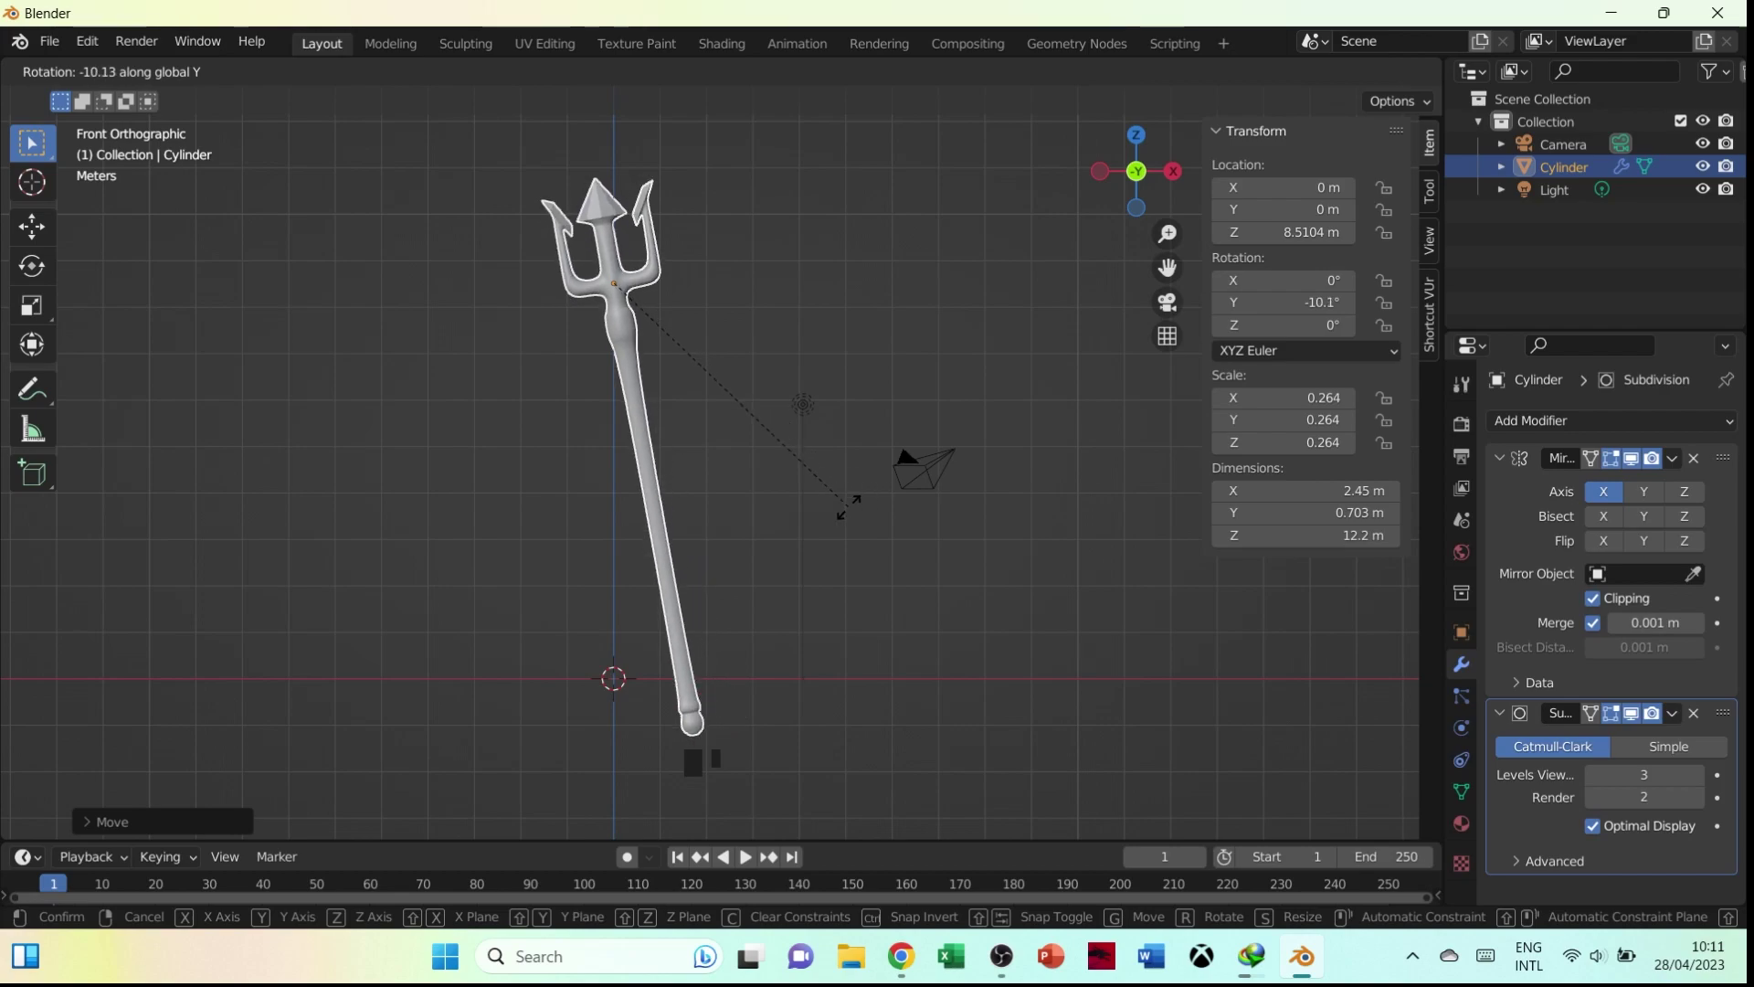
pyautogui.rightClick(797, 532)
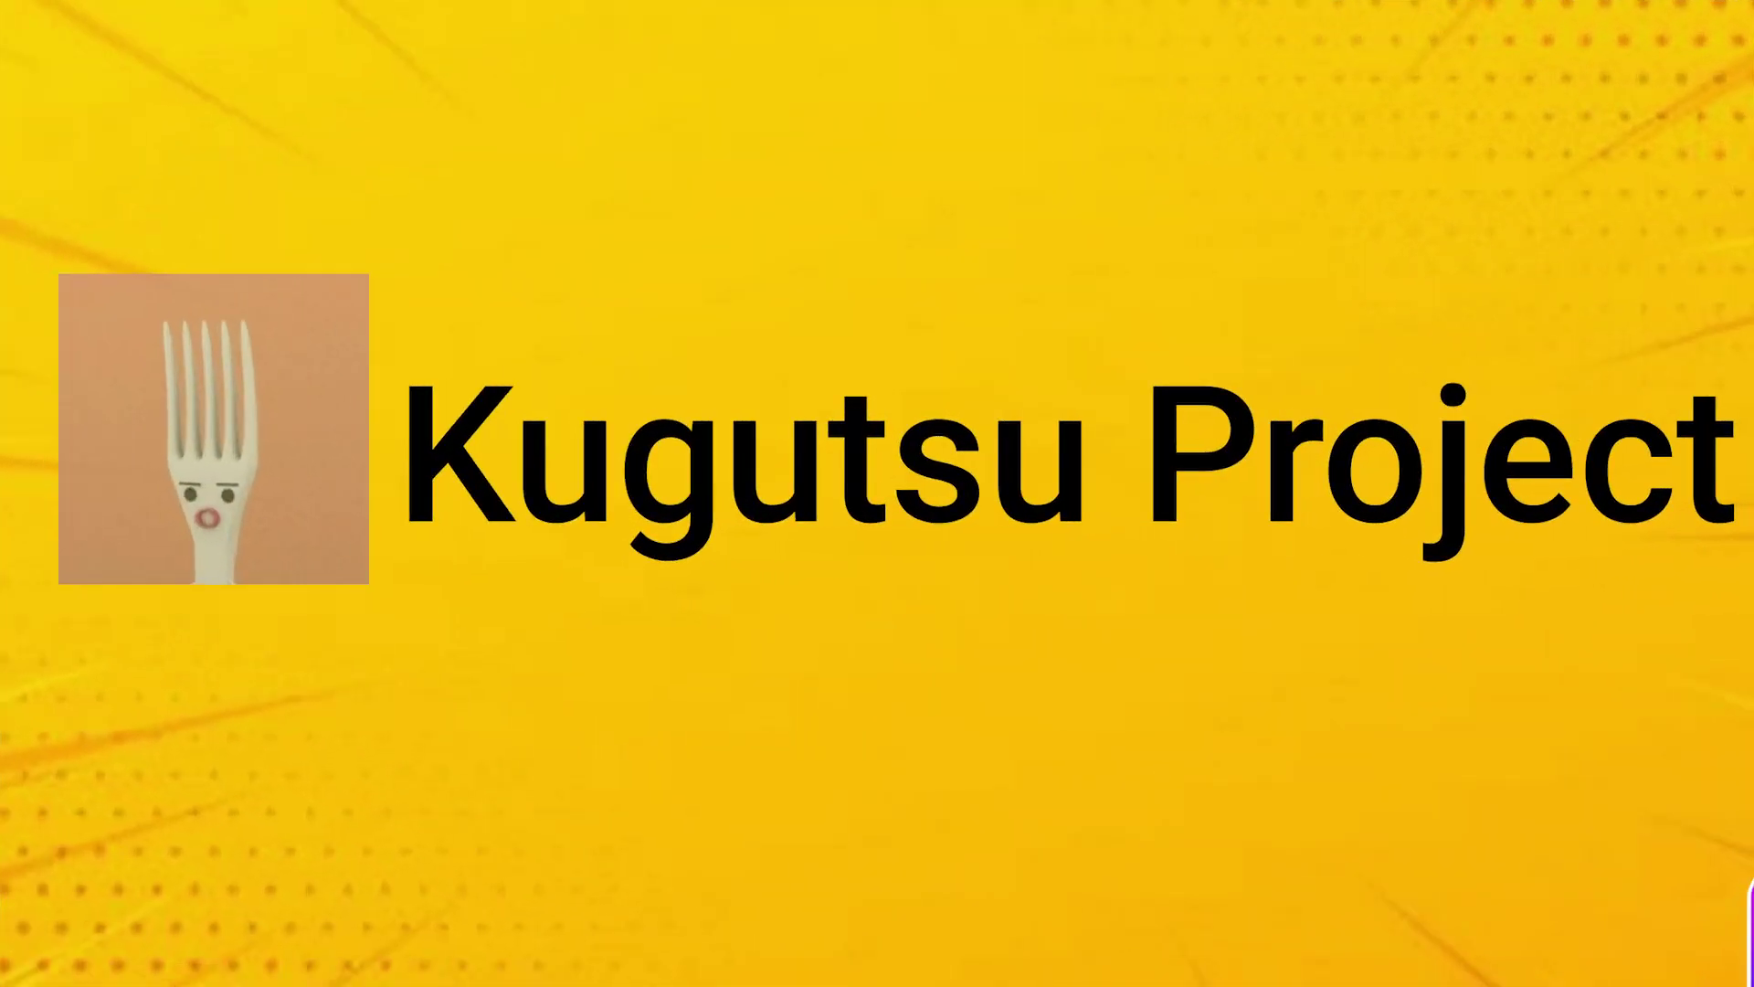